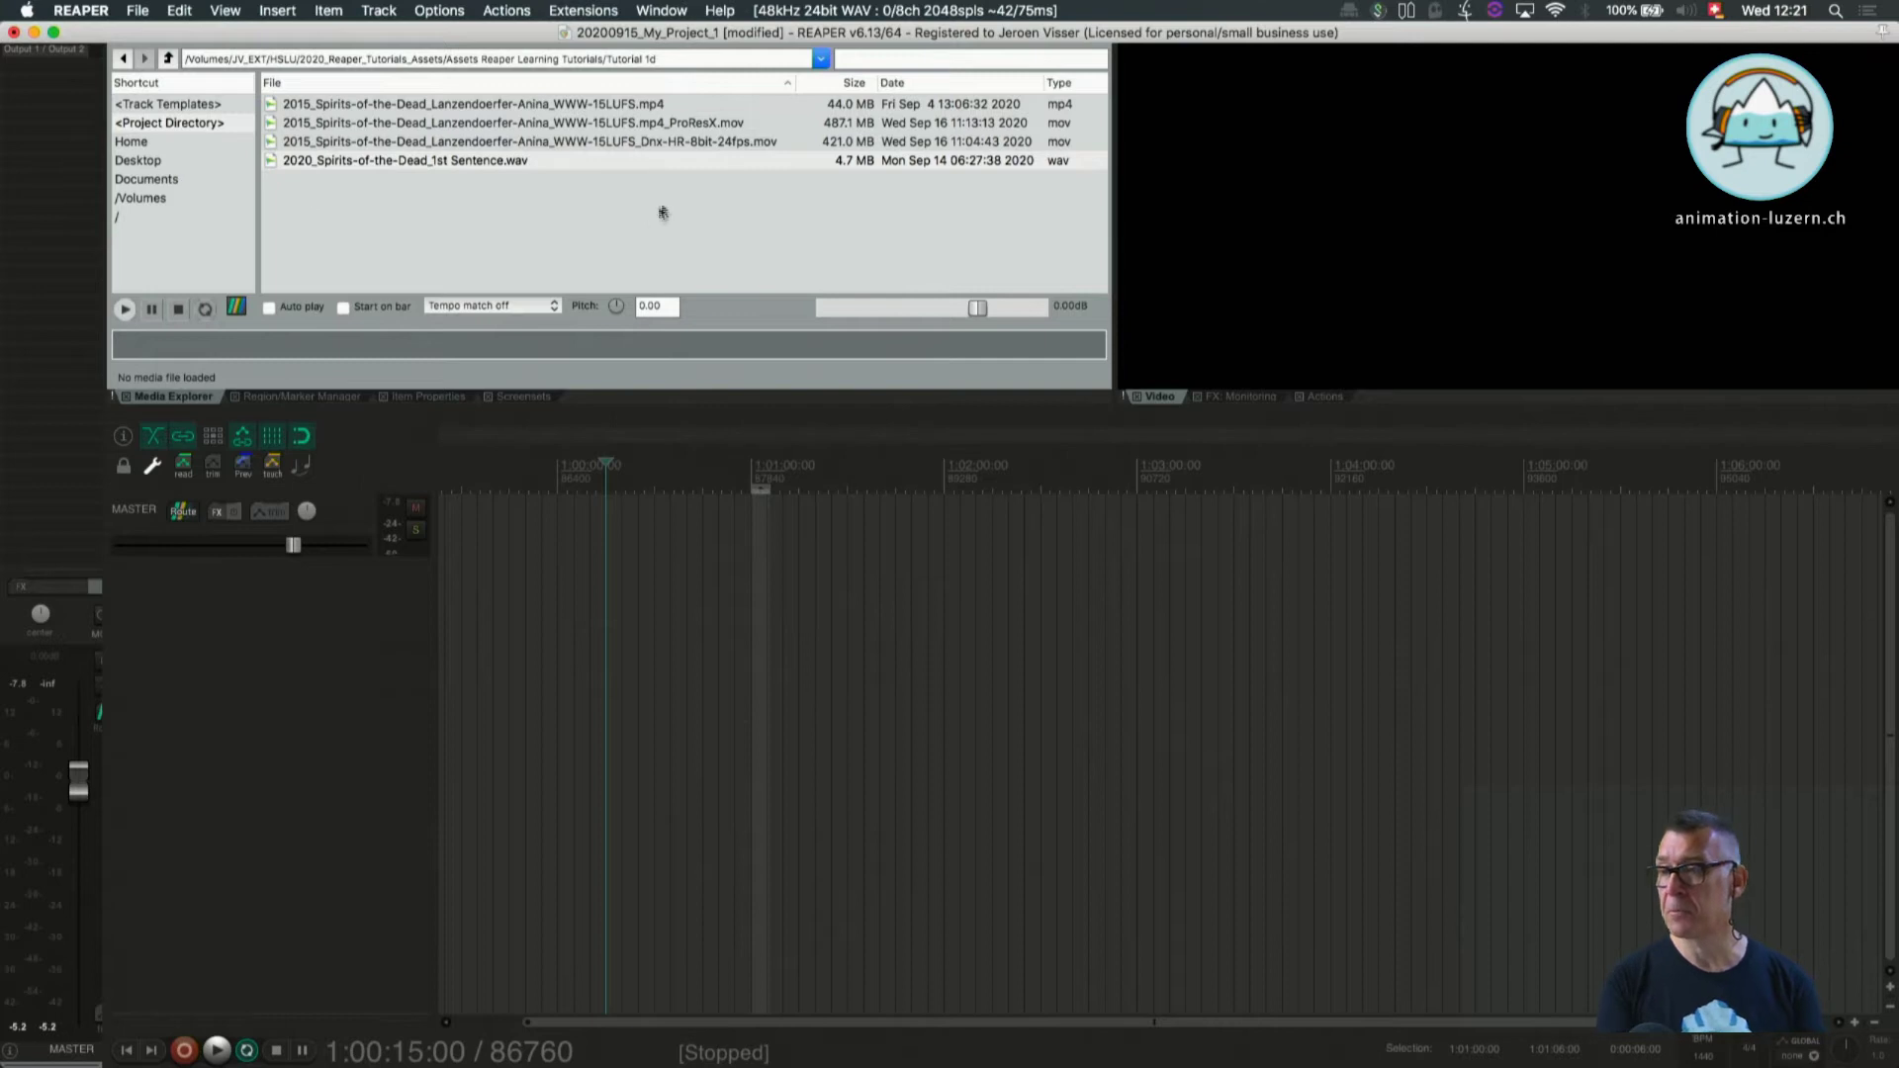
Compare the mp4, ProResX .mov and Dnx-HR 24fps .mov film versions in the Media Explorer.
click(683, 220)
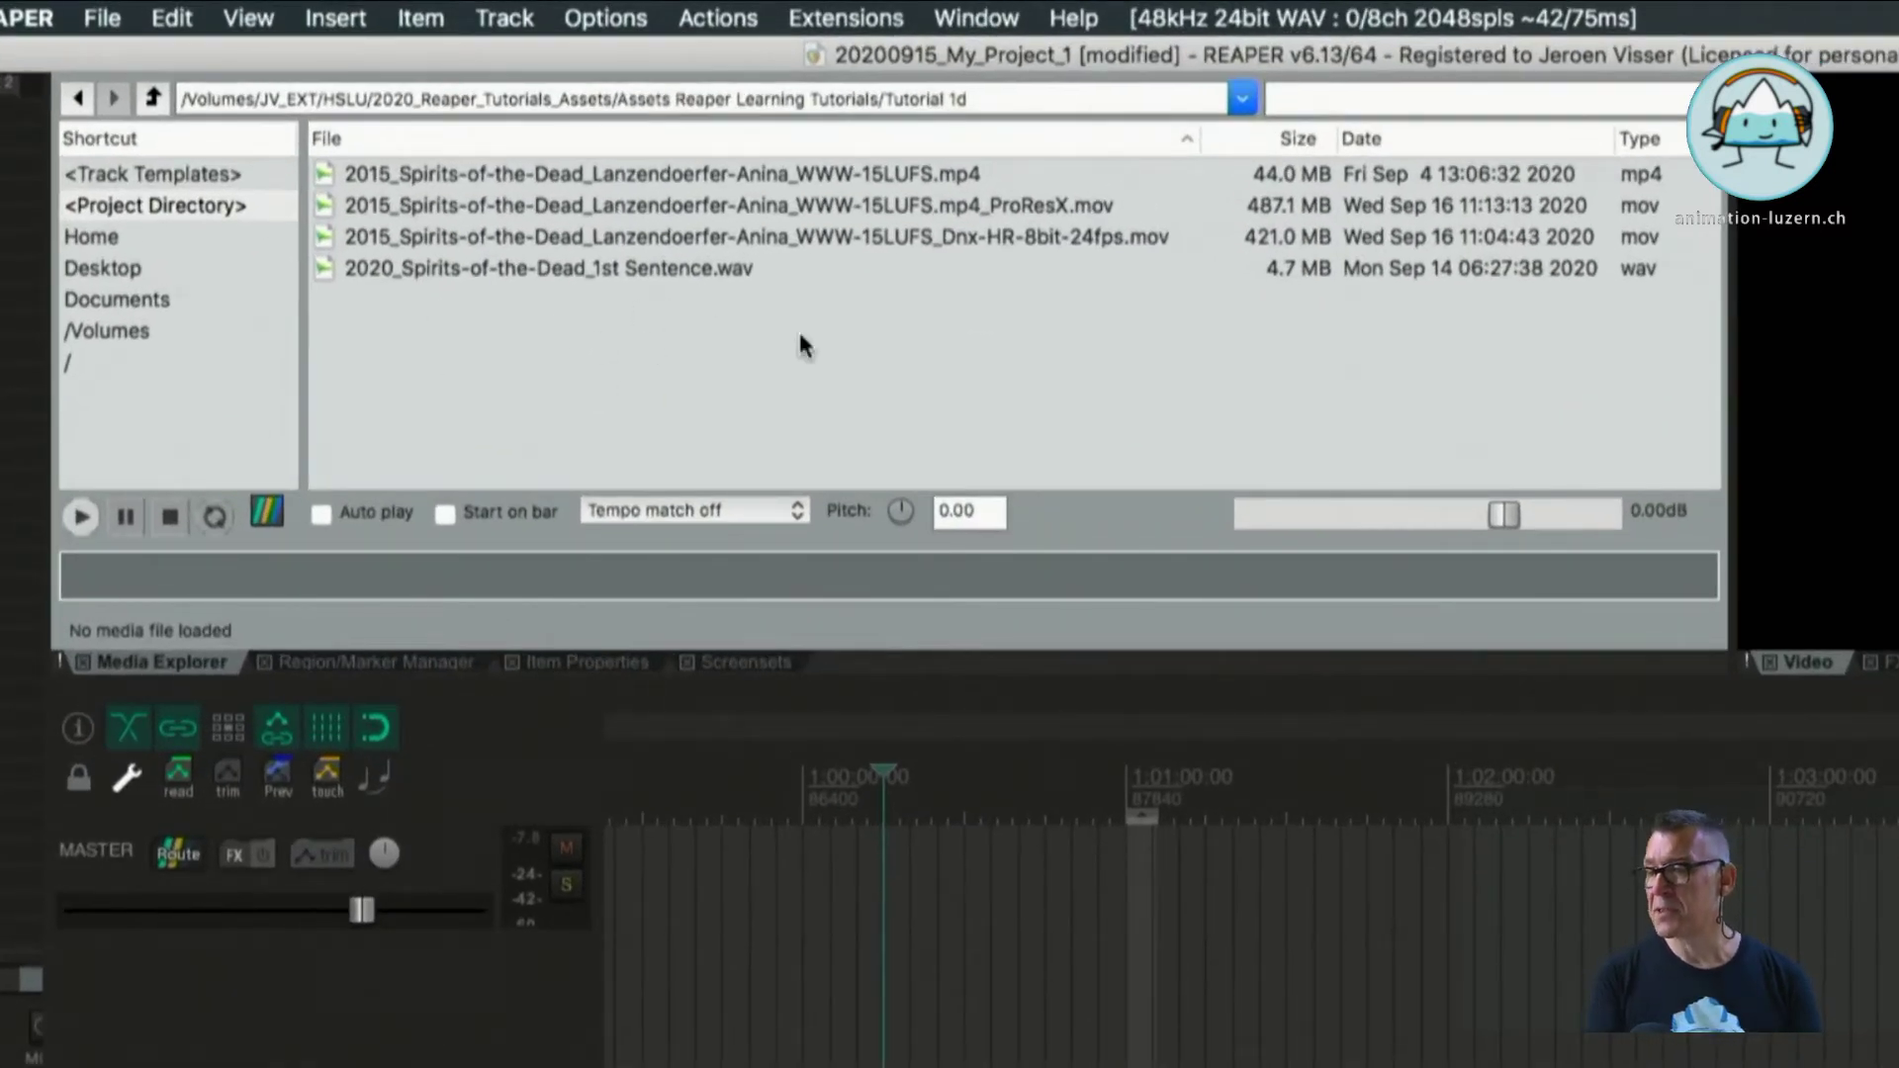
click(915, 178)
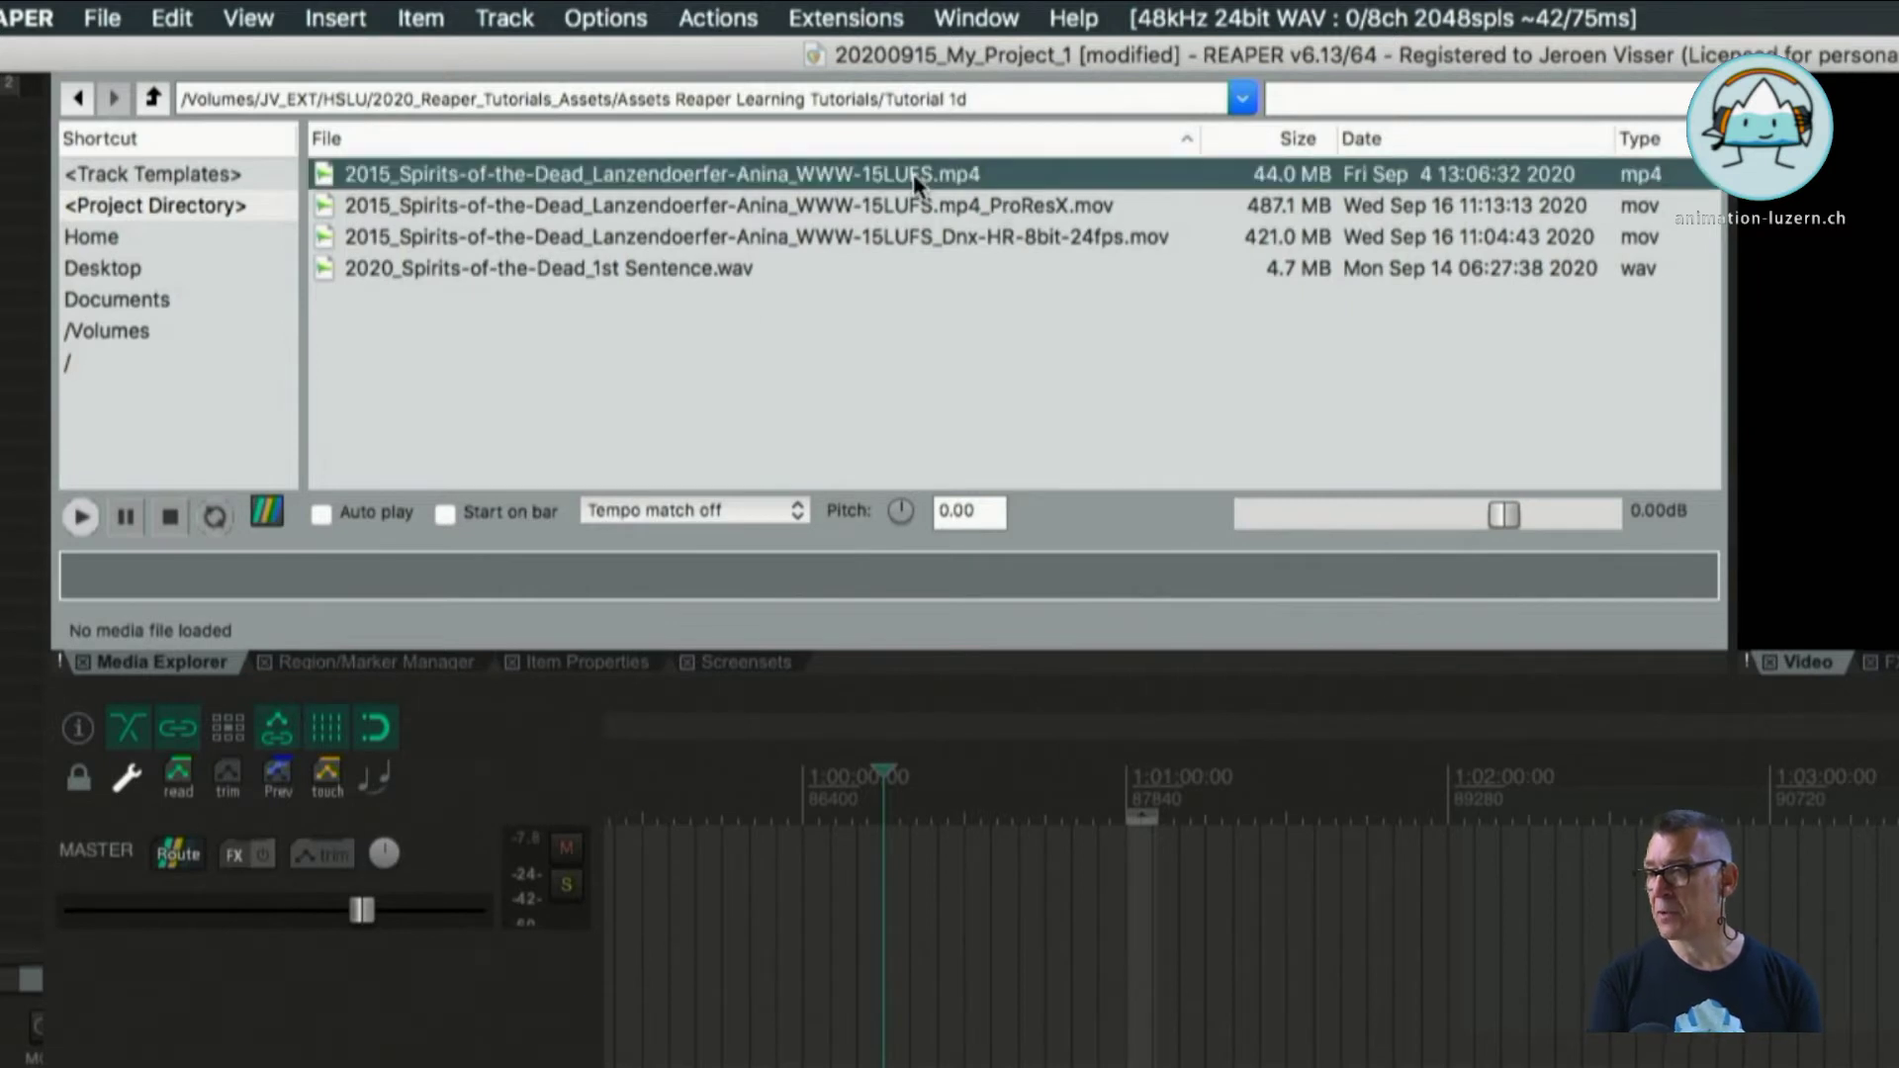
click(836, 210)
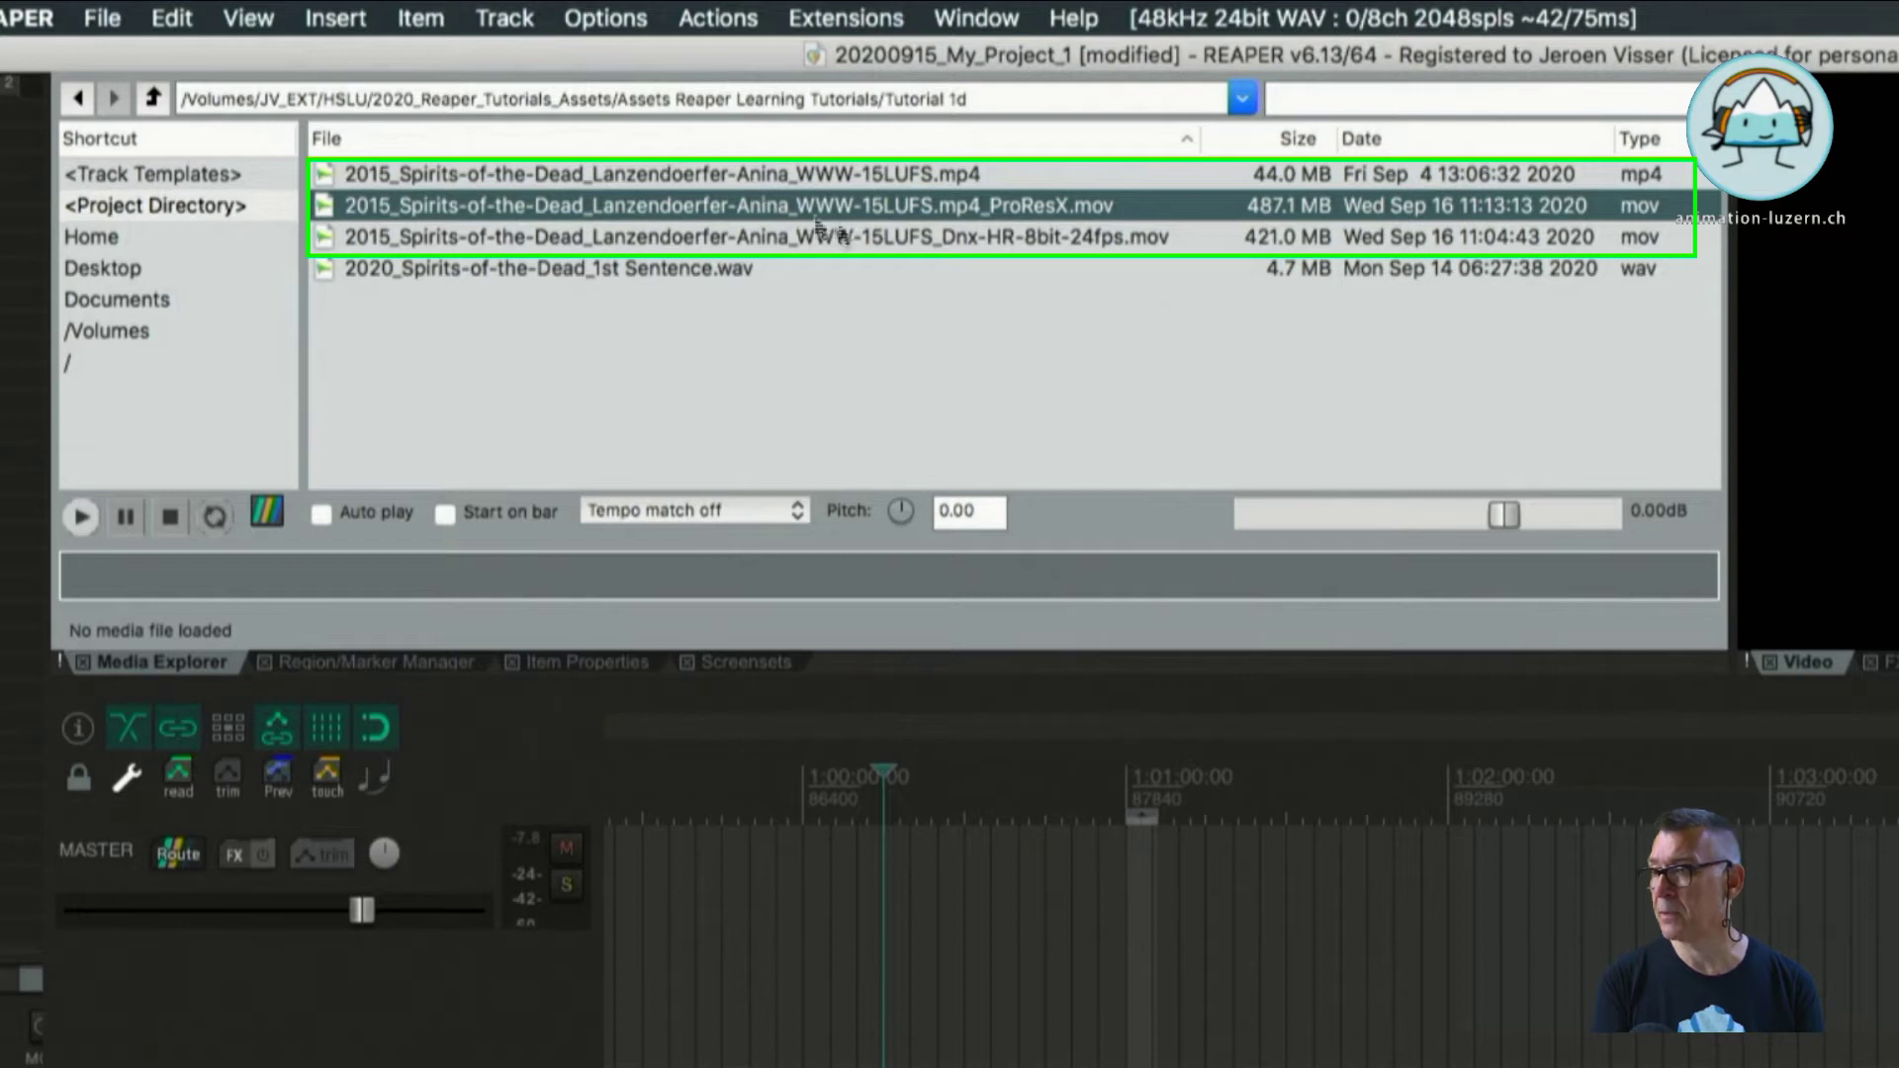
click(853, 240)
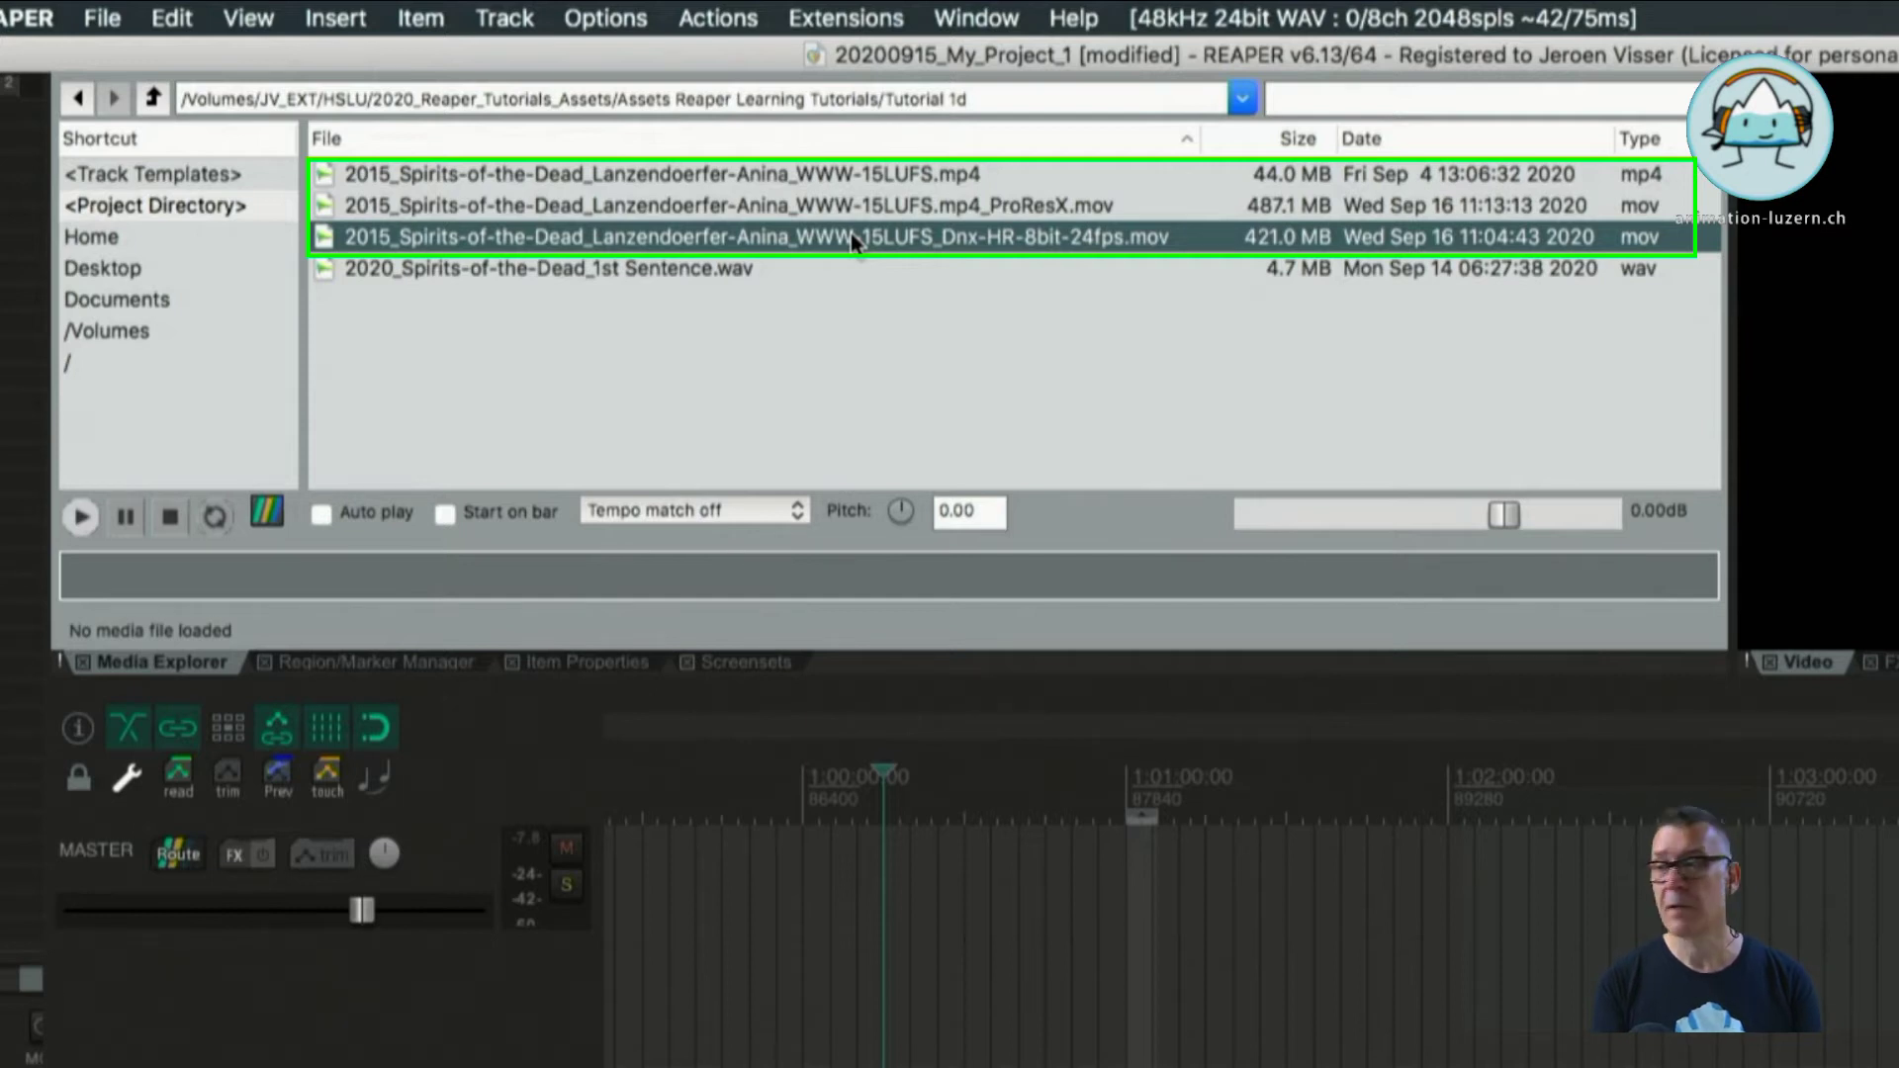
click(817, 174)
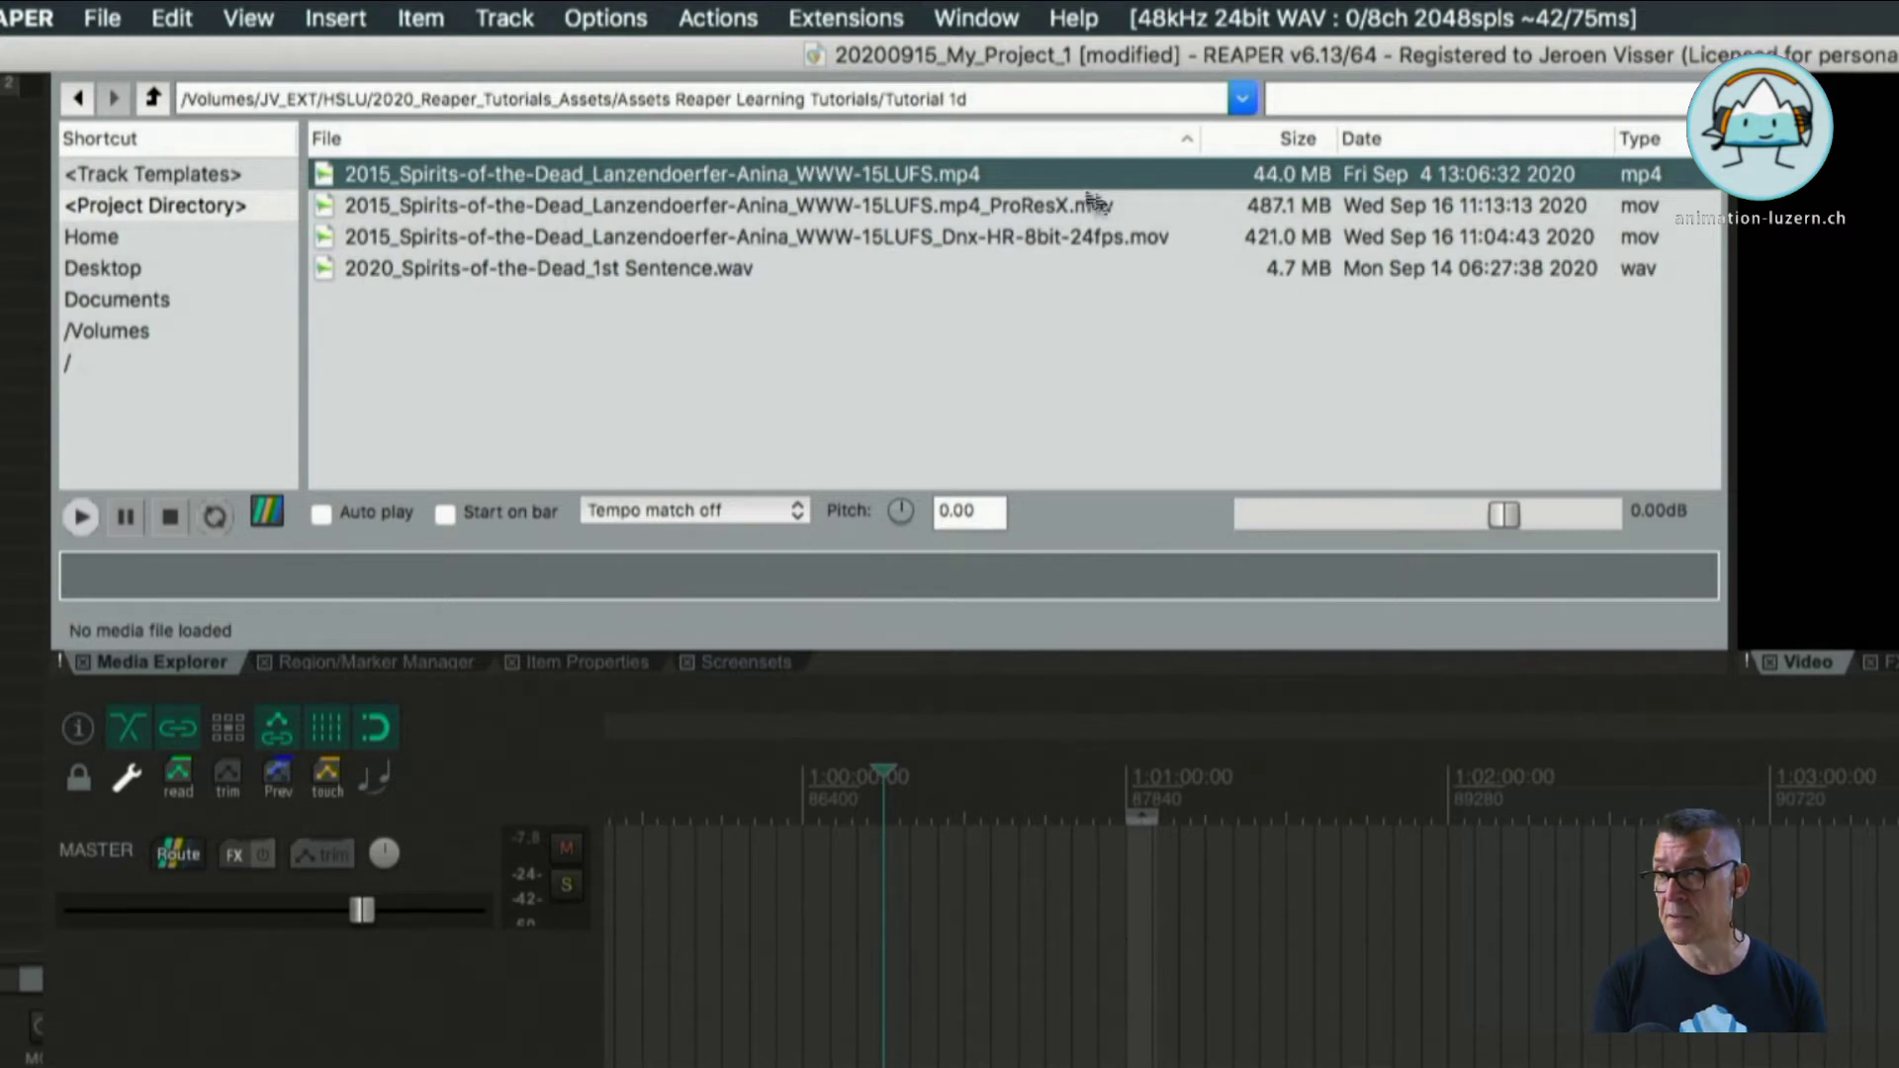
Select the ProResX .mov as the file to import.
click(768, 335)
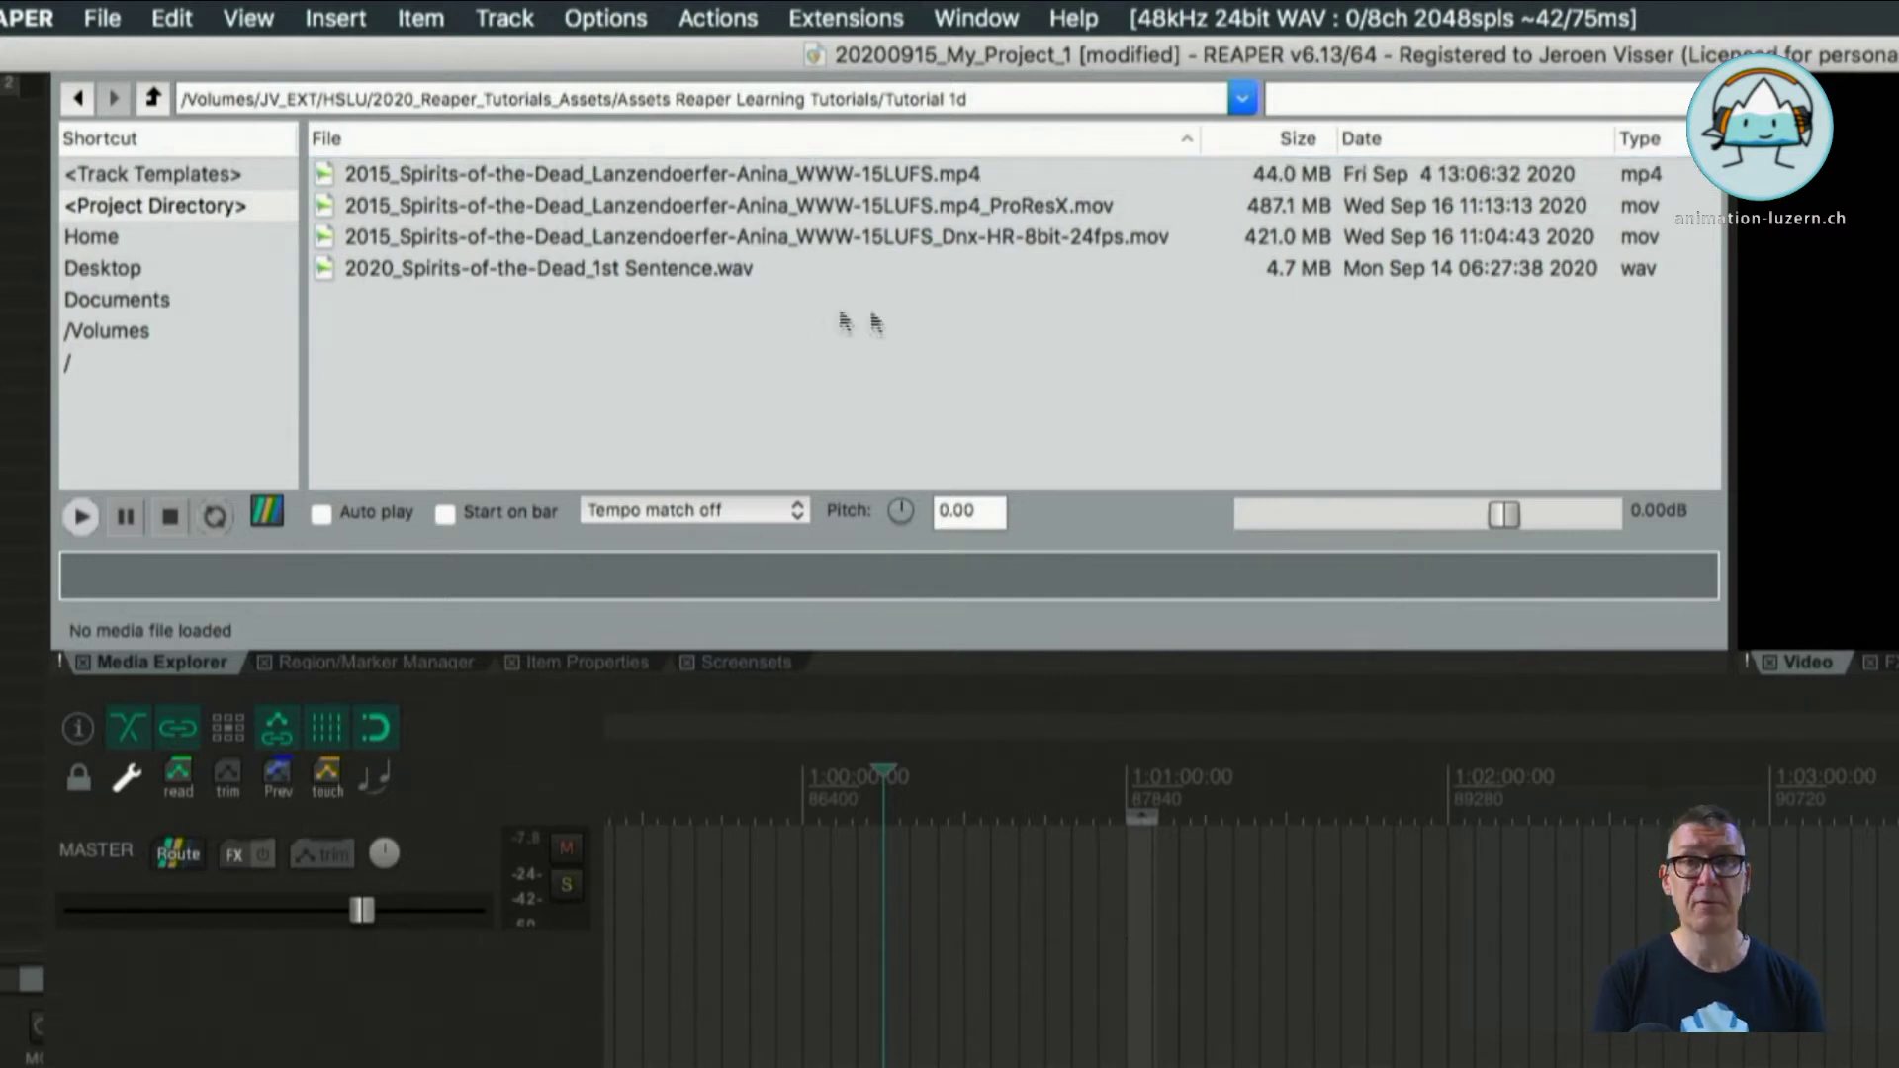
click(830, 211)
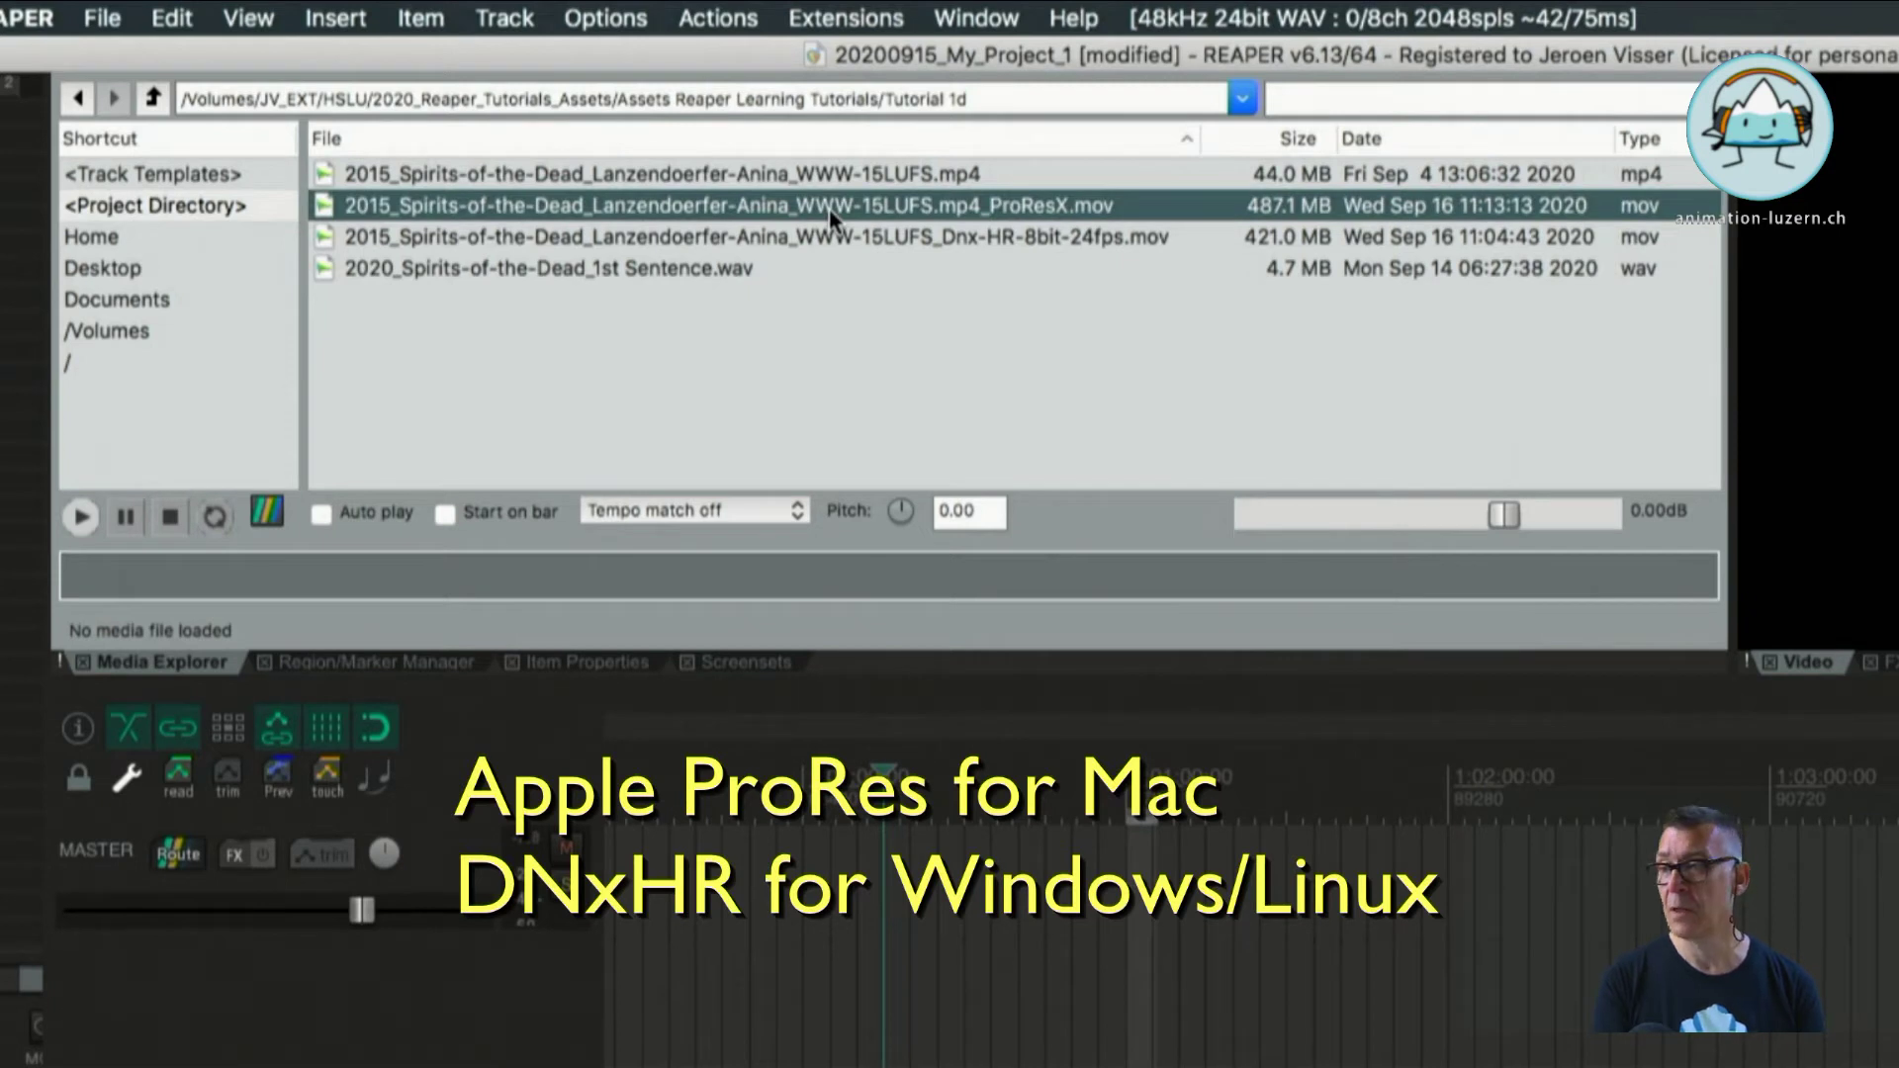
click(863, 234)
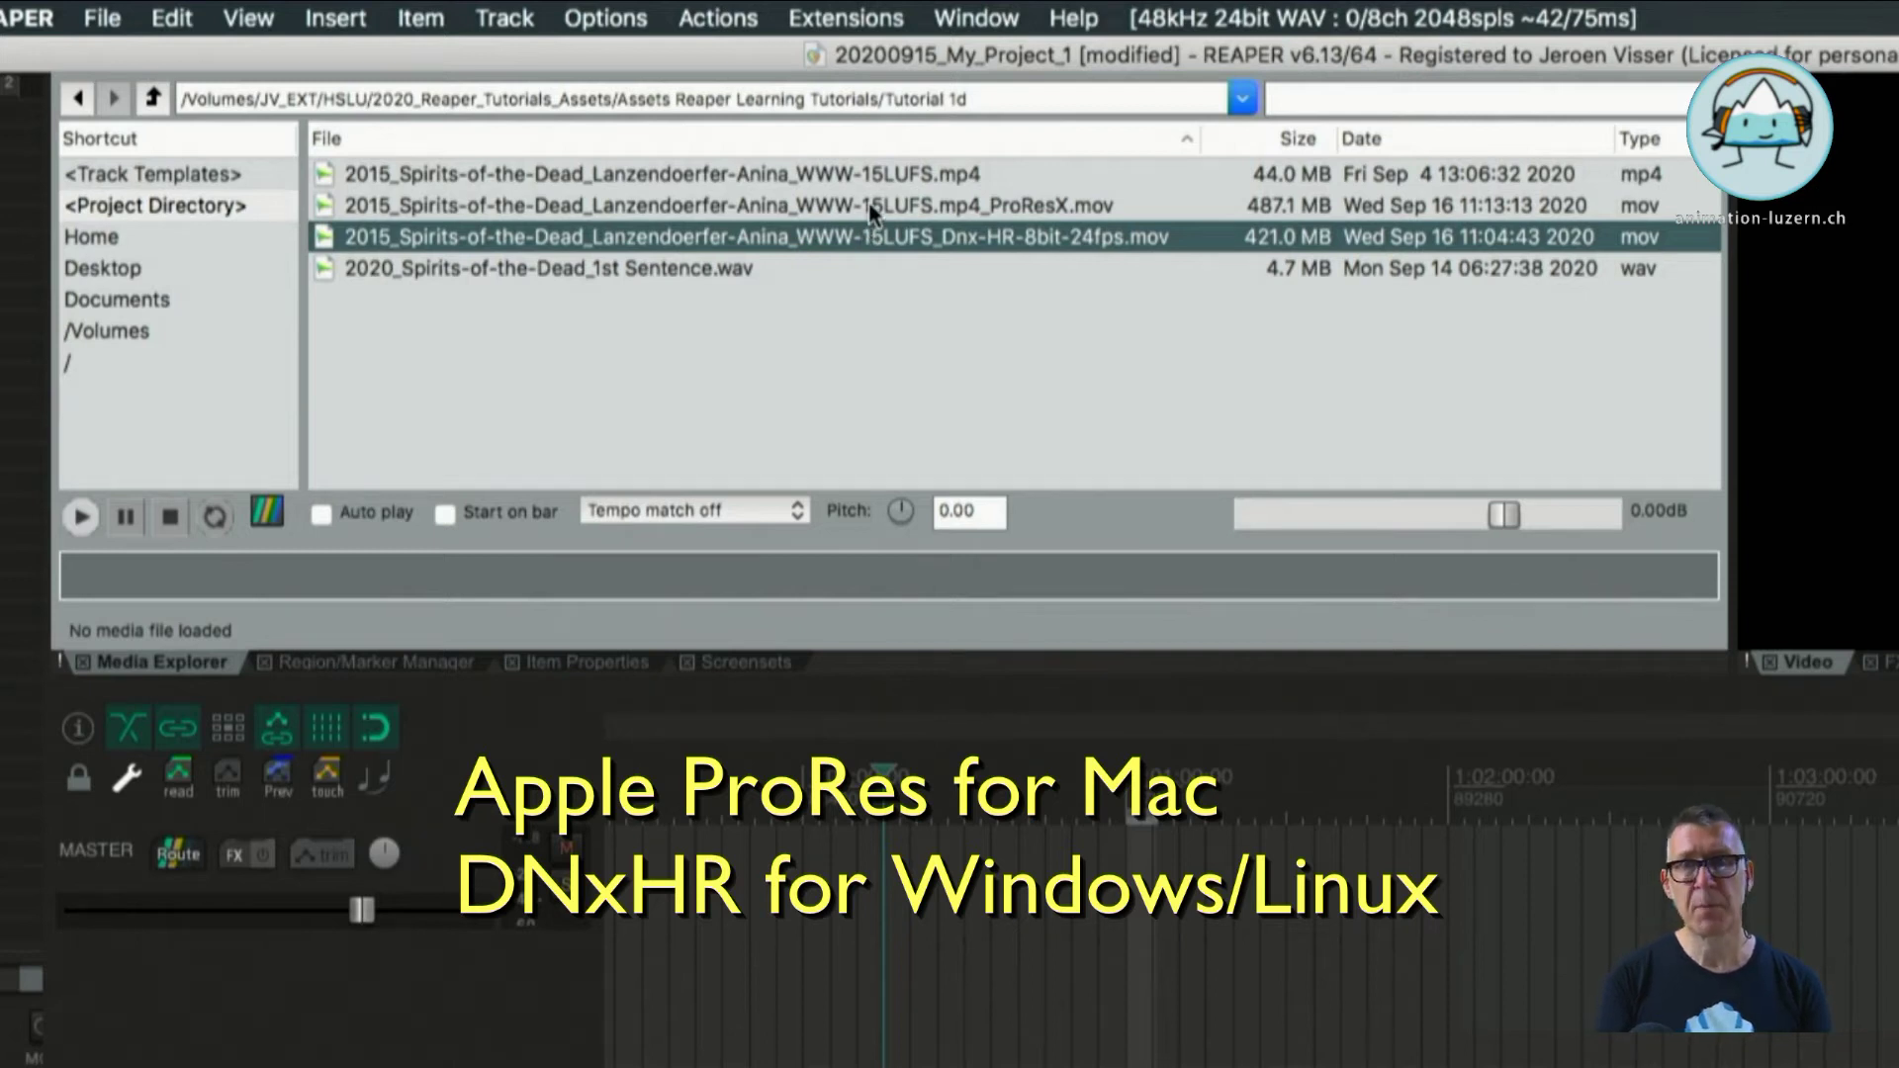
click(819, 206)
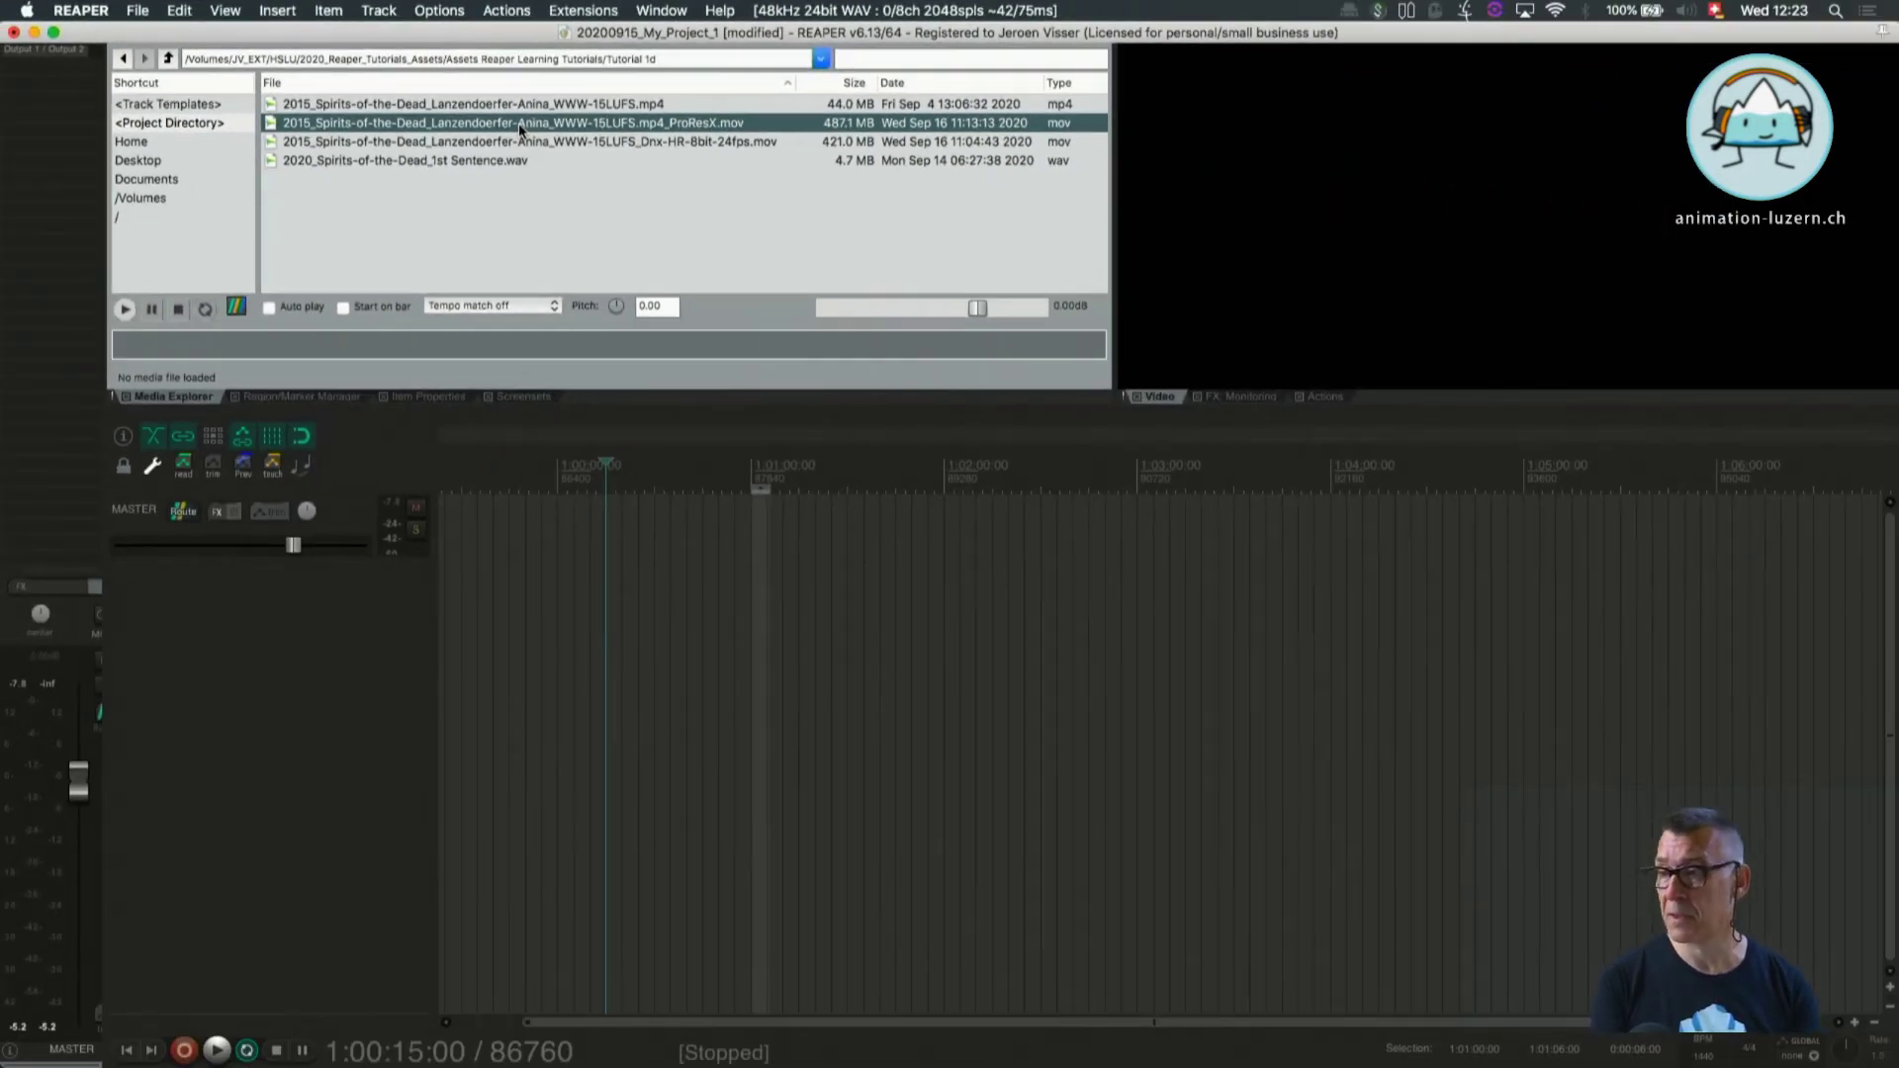
Add the ProResX .mov as track 1 and 1st Sentence.wav as track 2.
drag(519, 123, 554, 606)
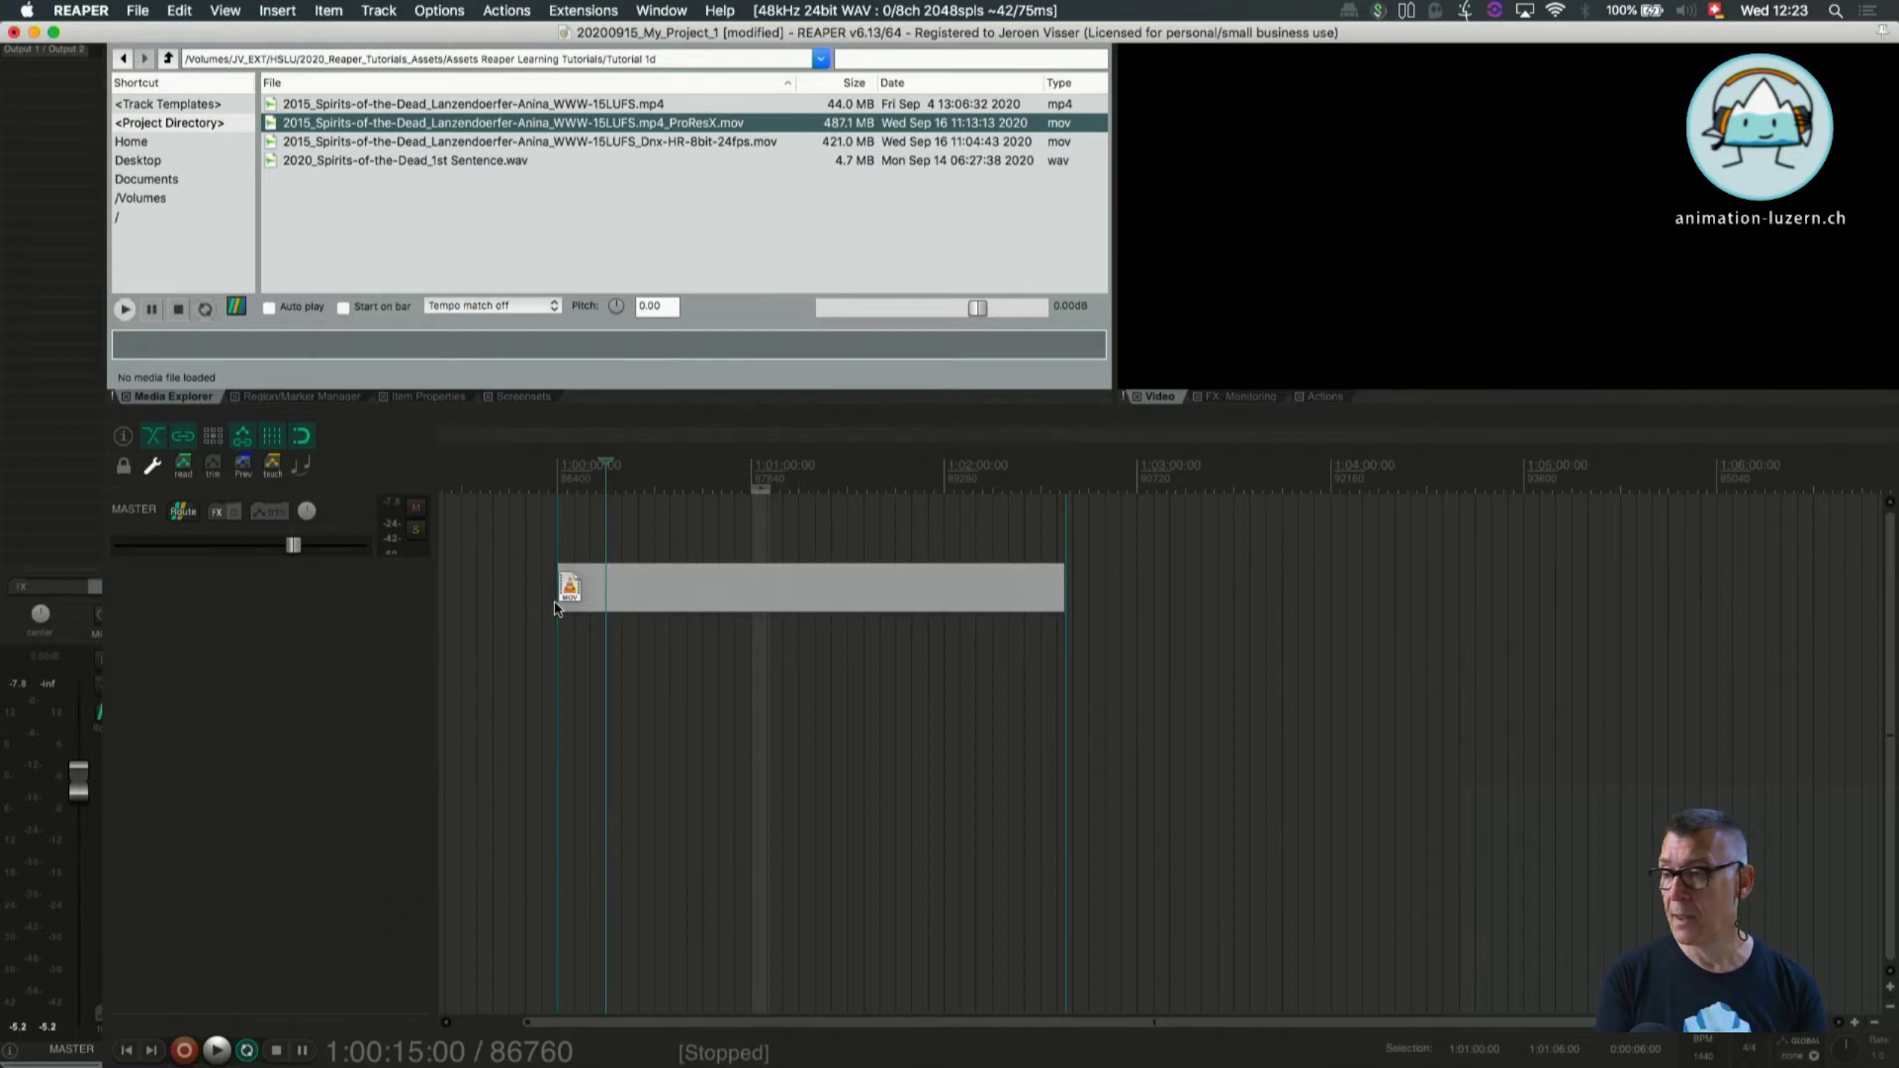
drag(555, 608, 555, 608)
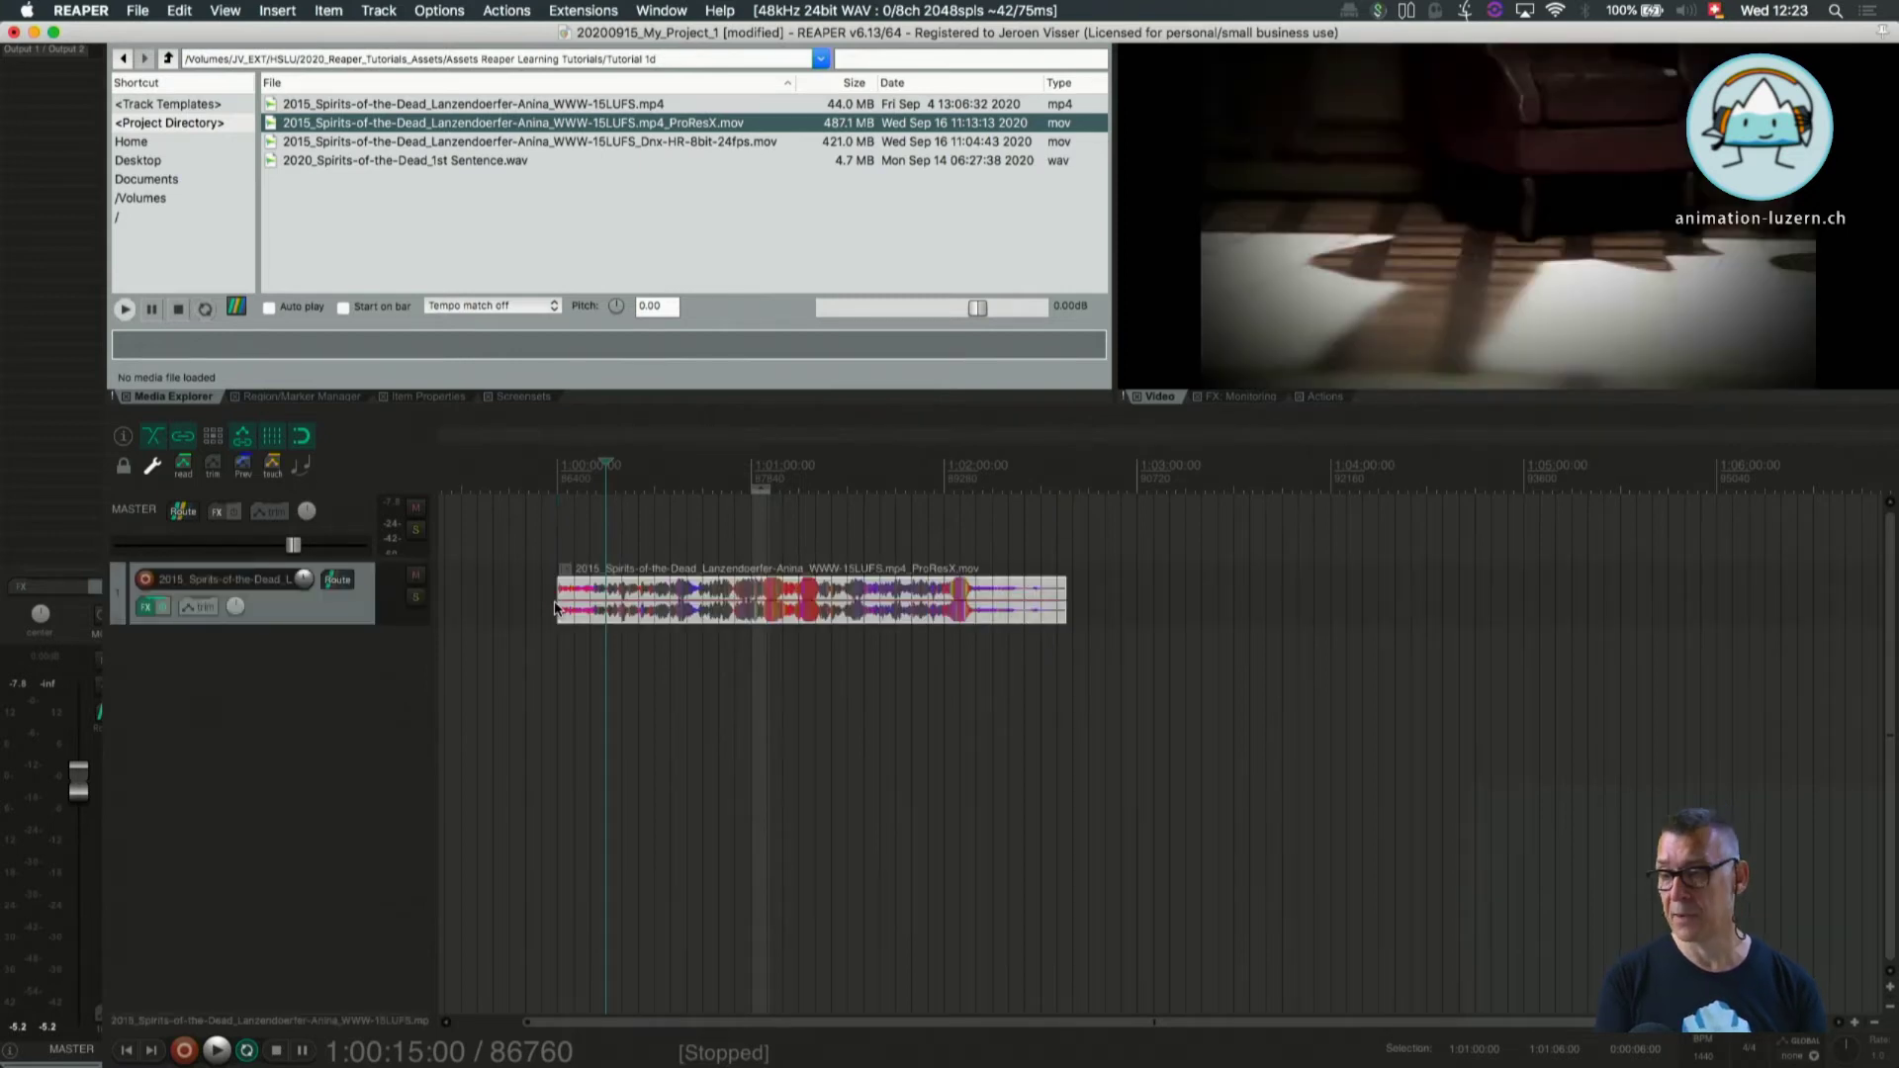
click(409, 162)
drag(408, 161, 569, 672)
click(313, 797)
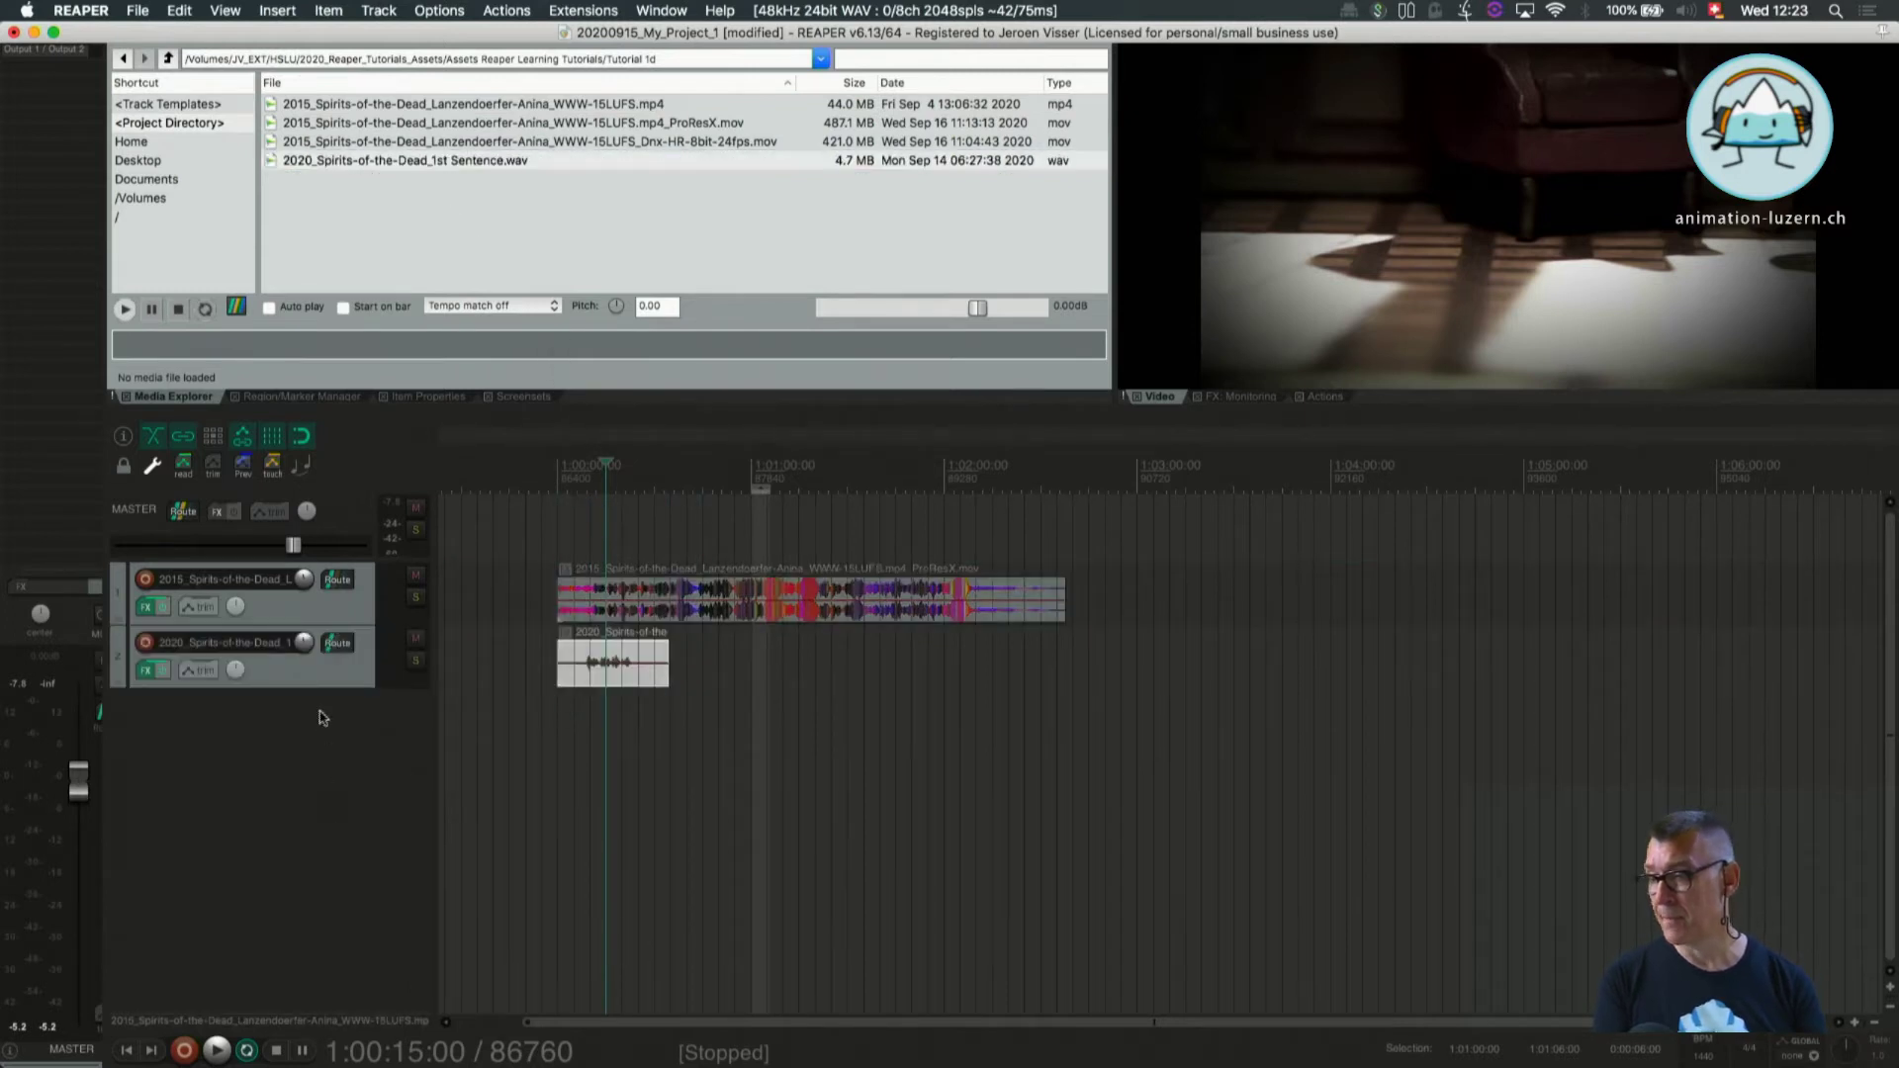
click(336, 607)
click(326, 683)
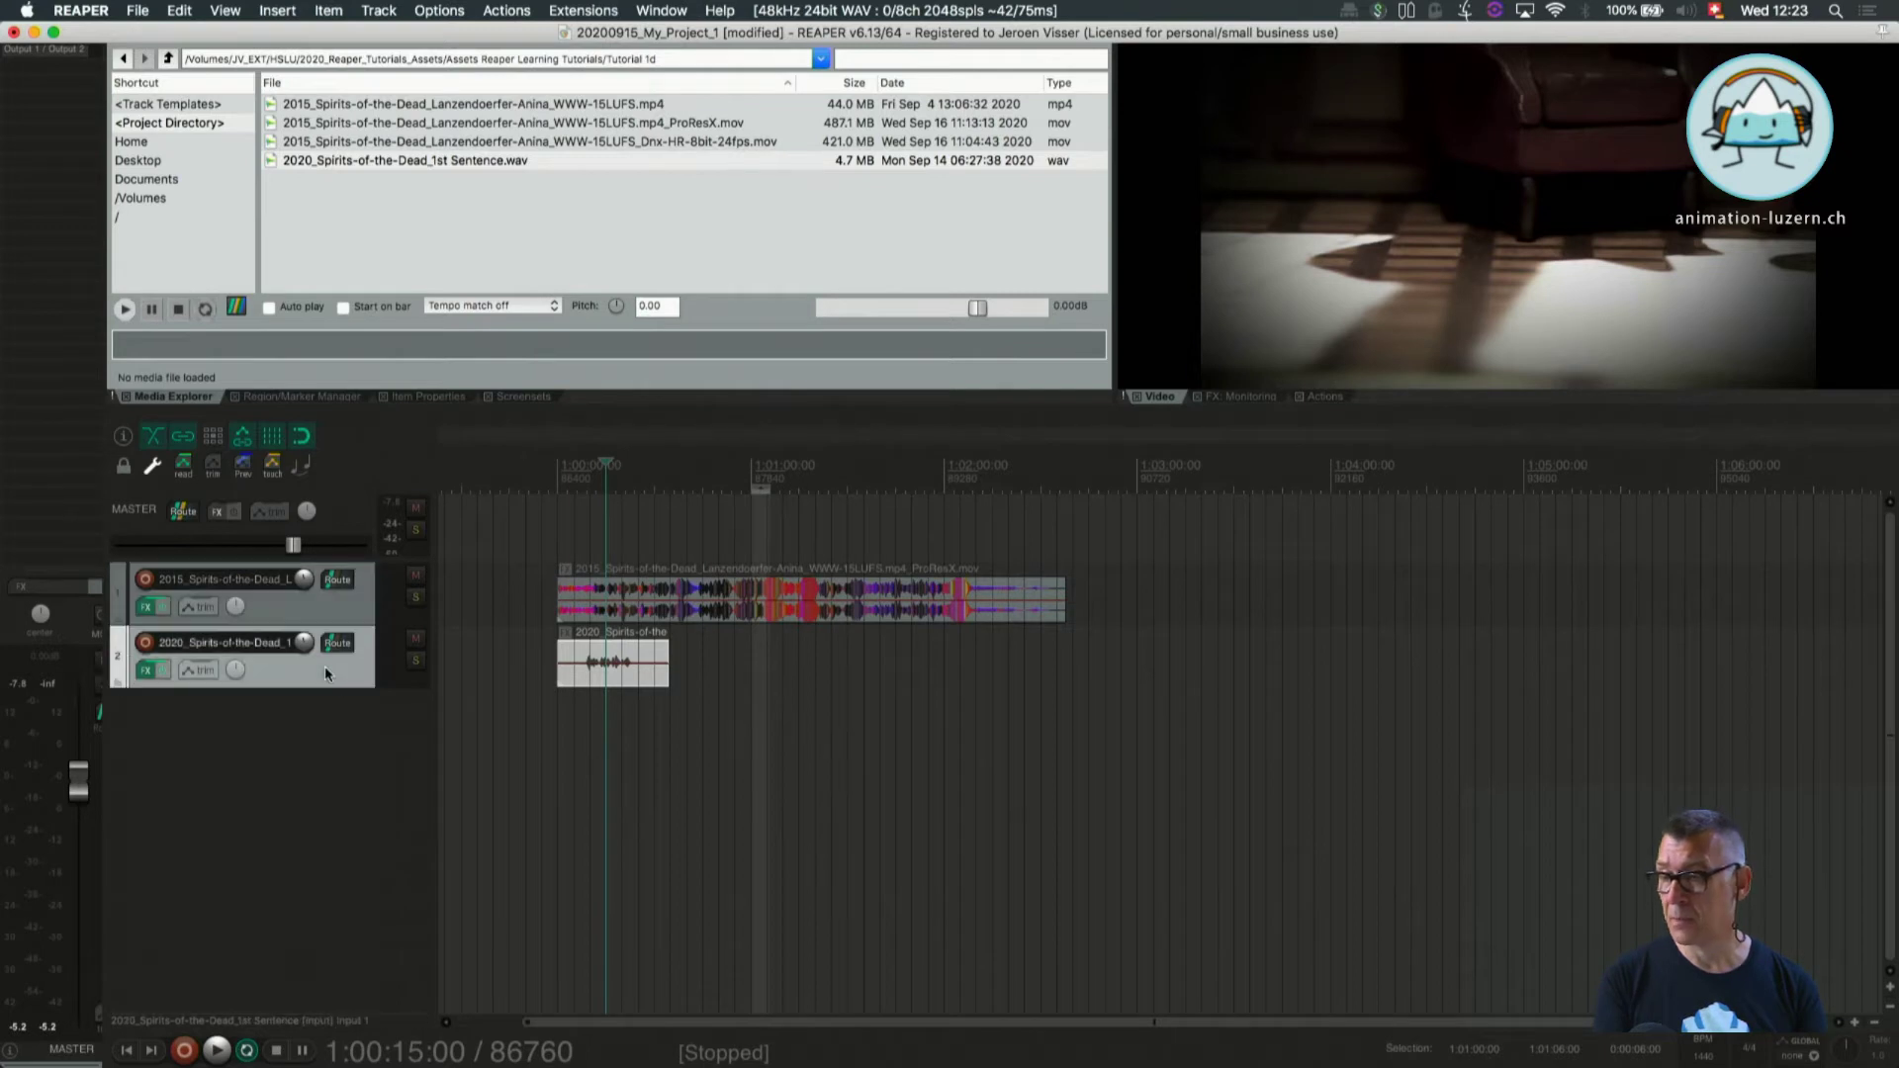
click(340, 605)
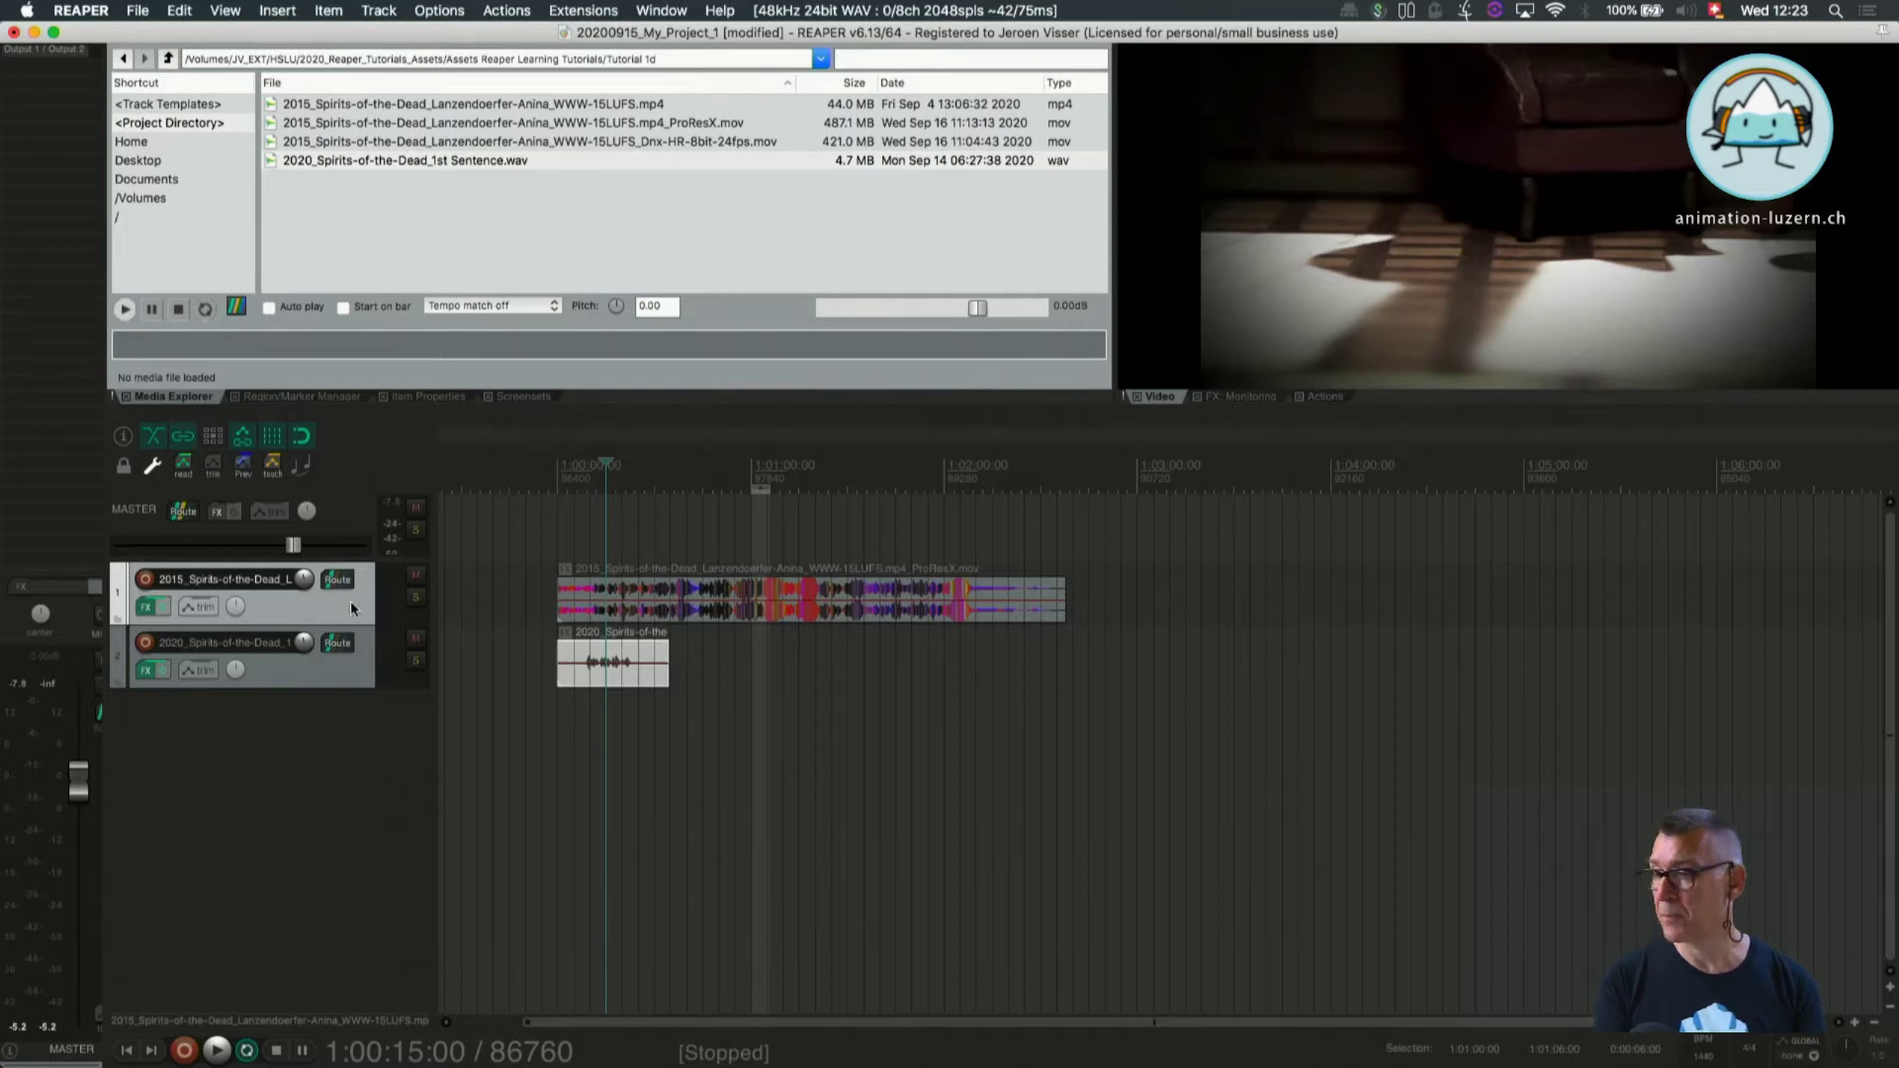
Mark a 1:00:55–1:01:40 time selection and preview the video from 1:00:35.
click(713, 474)
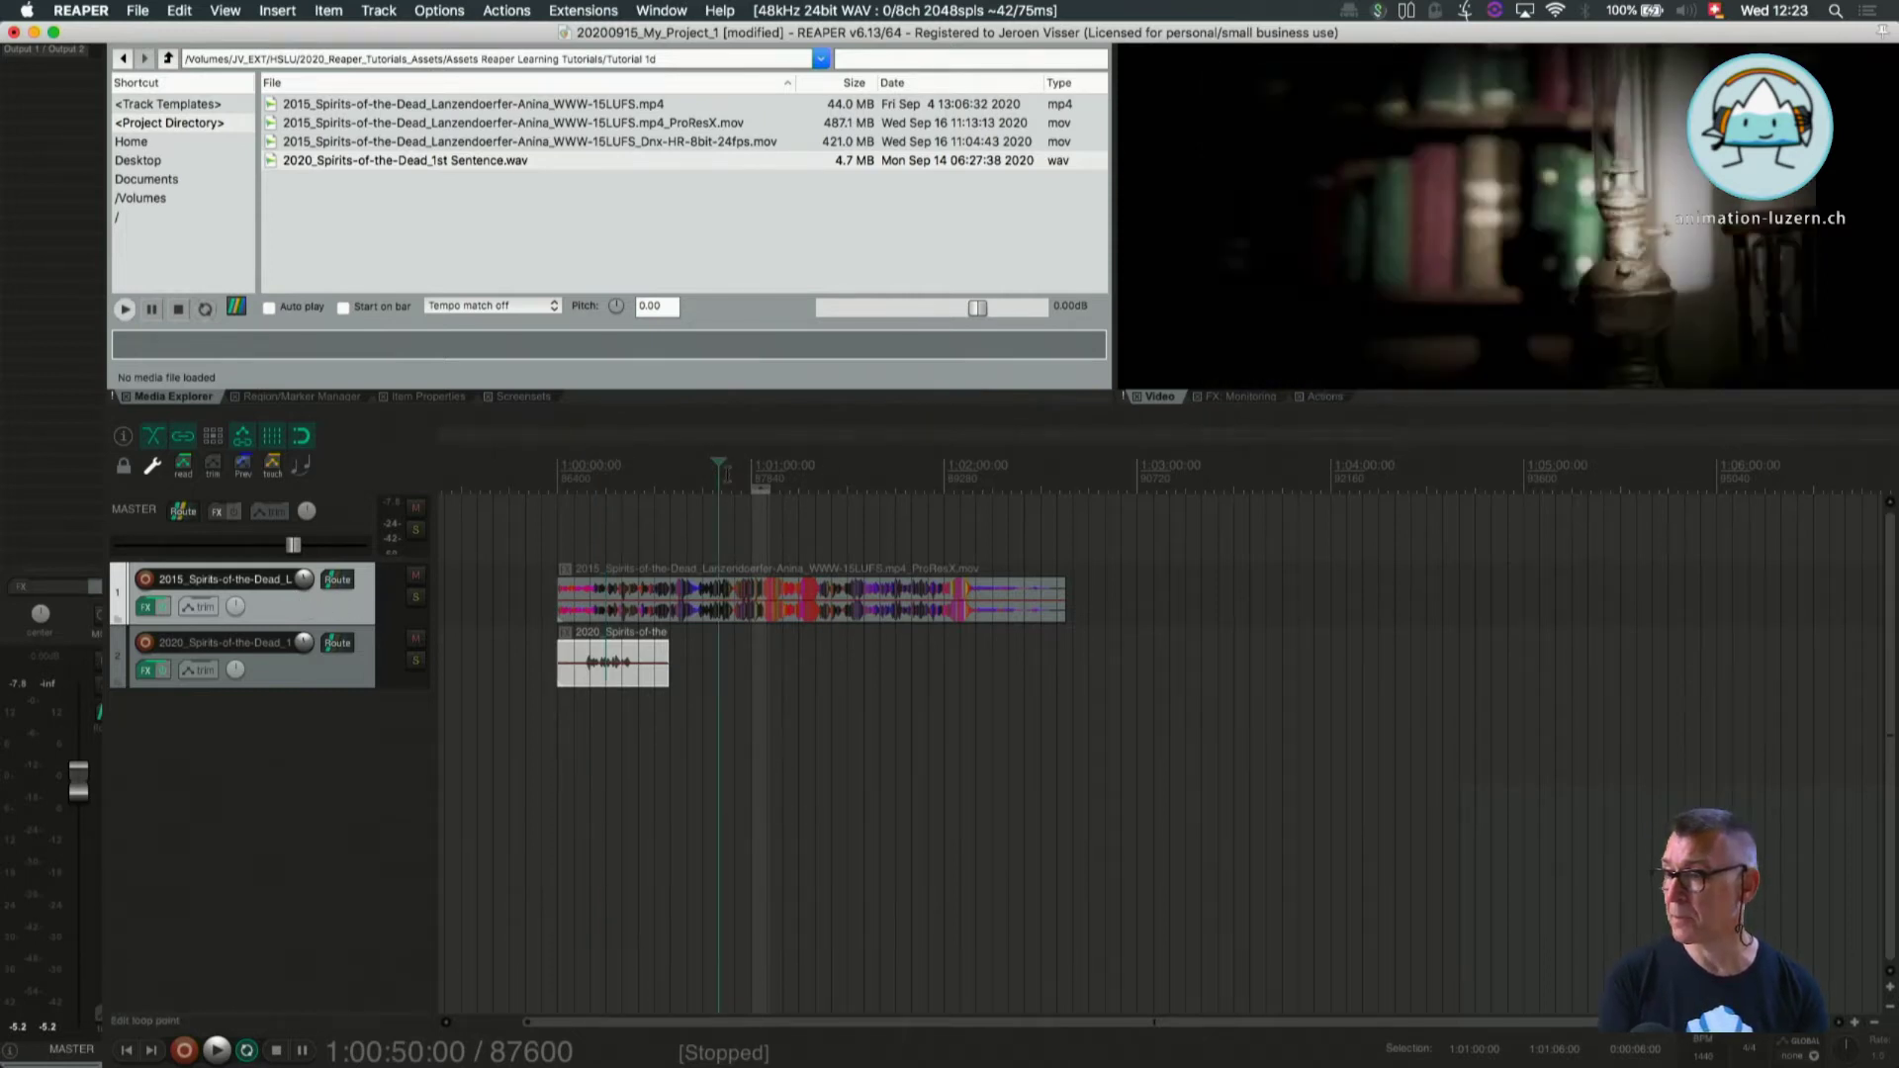
drag(737, 484, 877, 488)
click(673, 482)
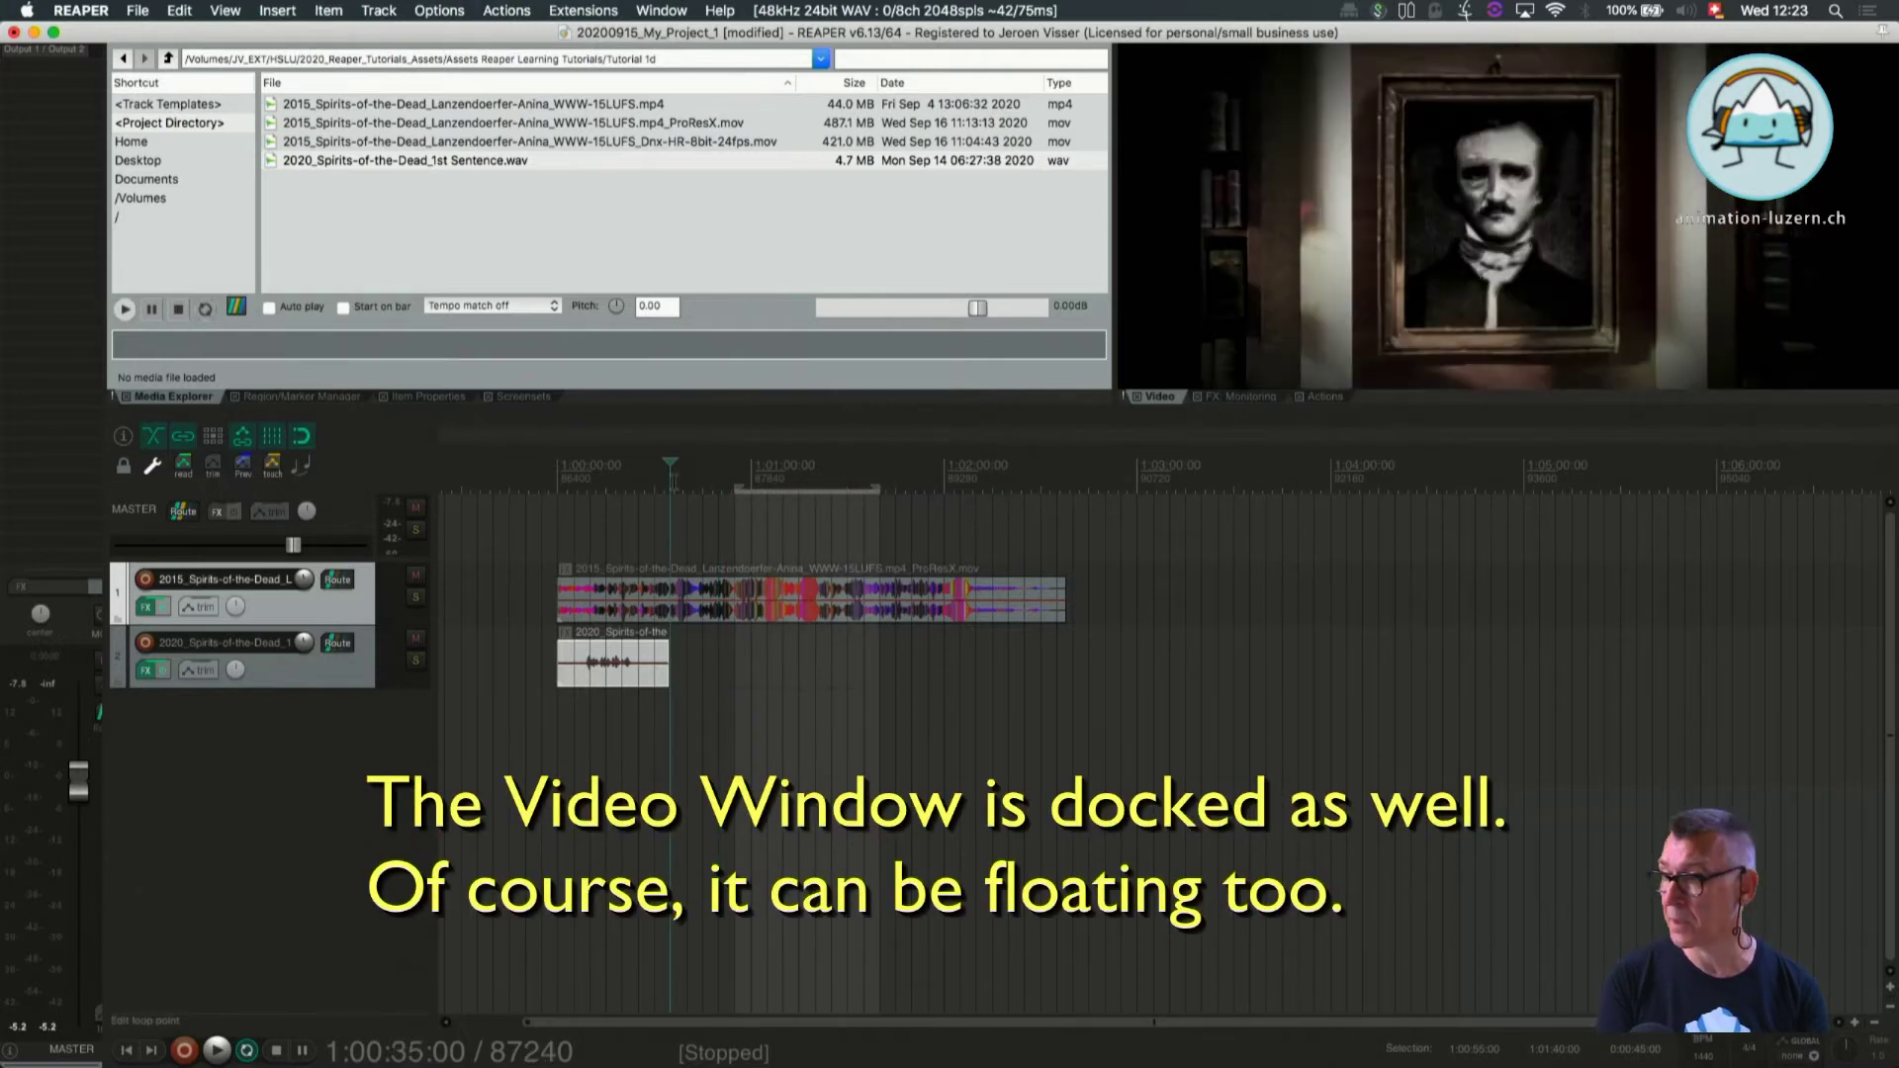
key(space)
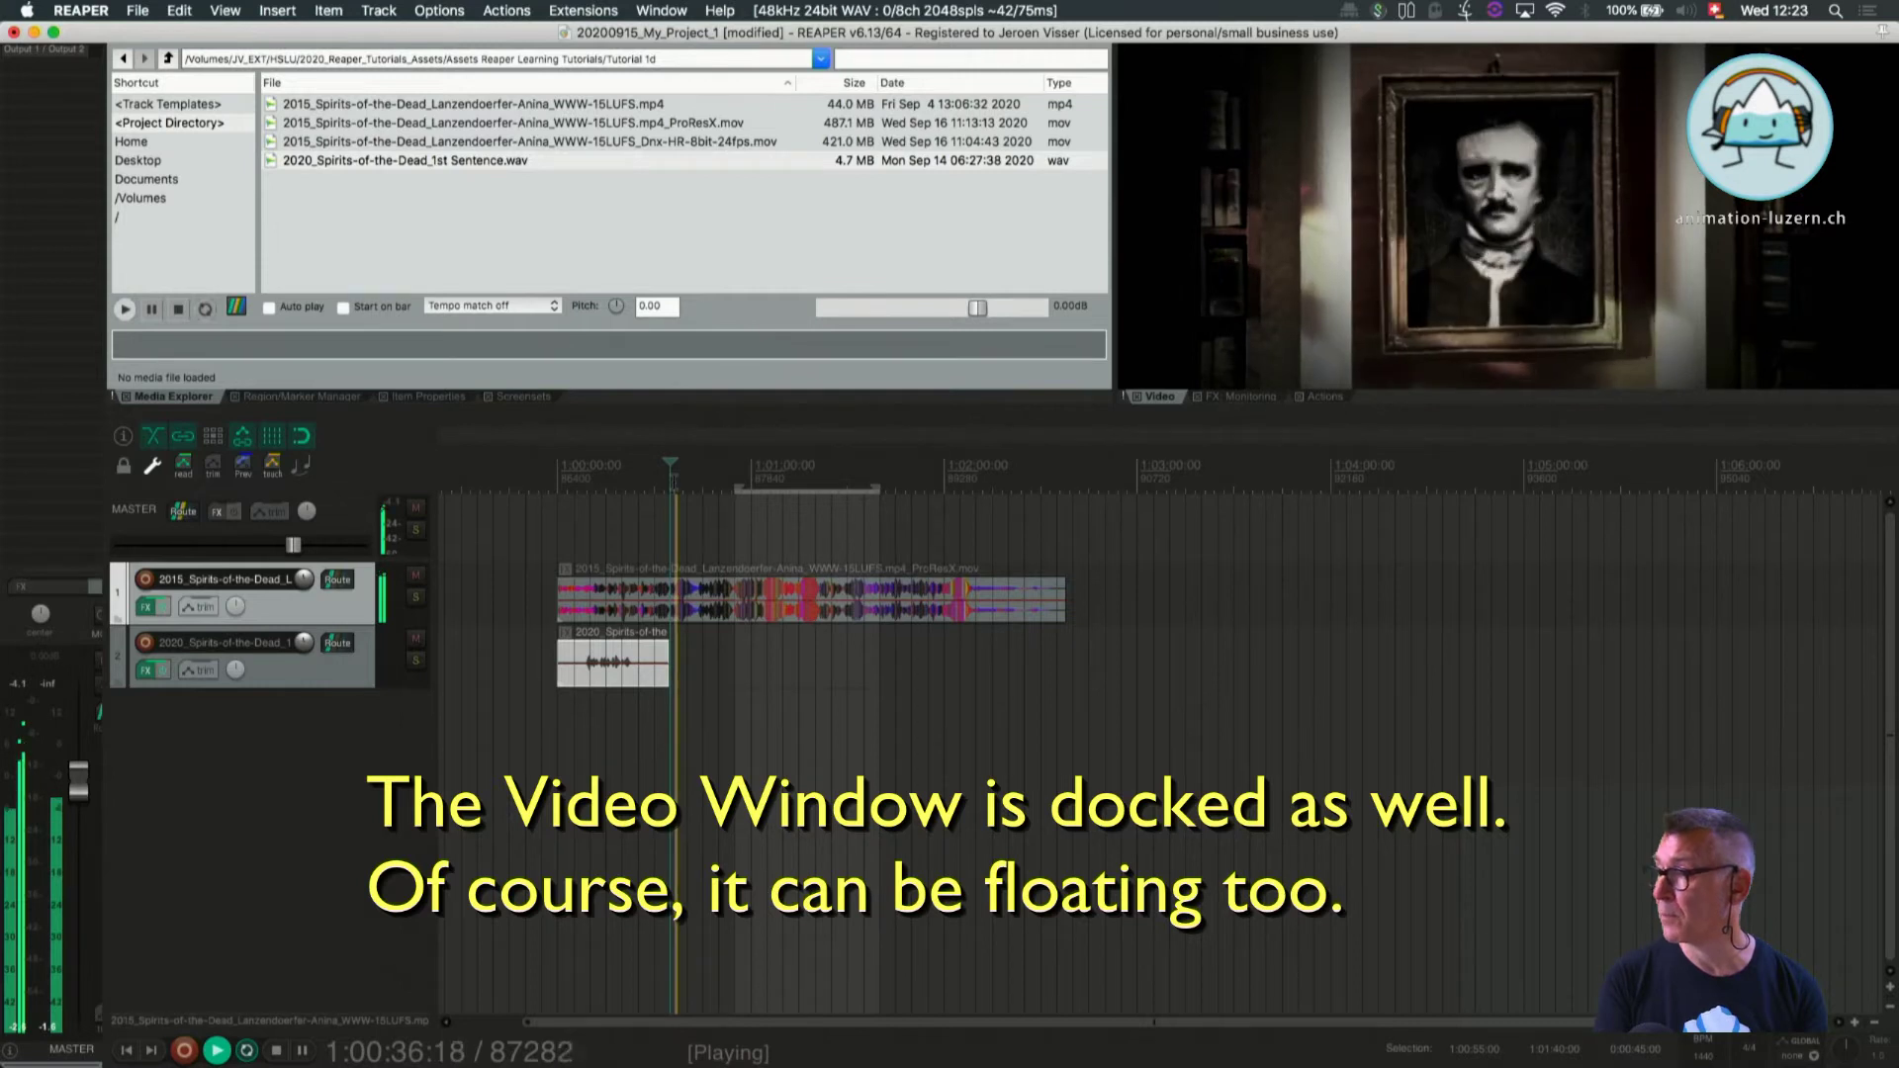
key(space)
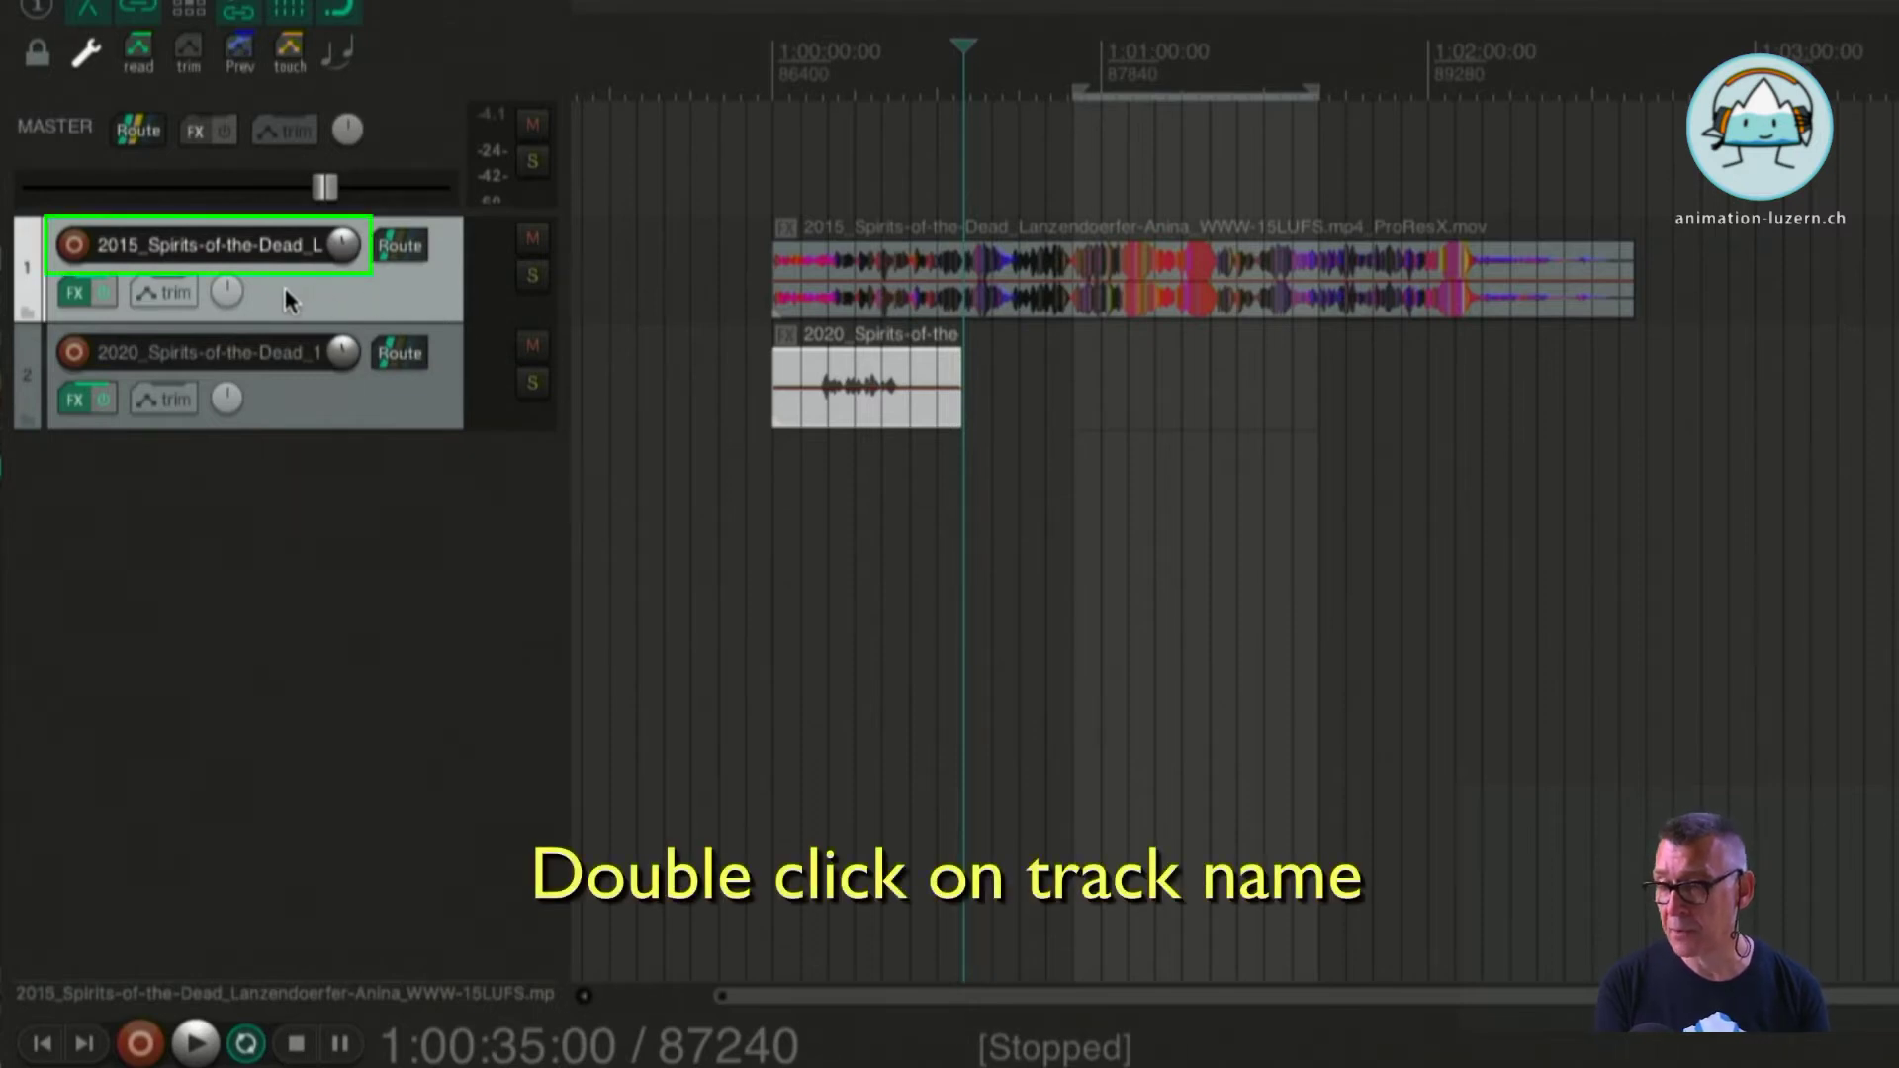
Rename track 1 to VIDEO and bring up its Track color menu.
double_click(226, 247)
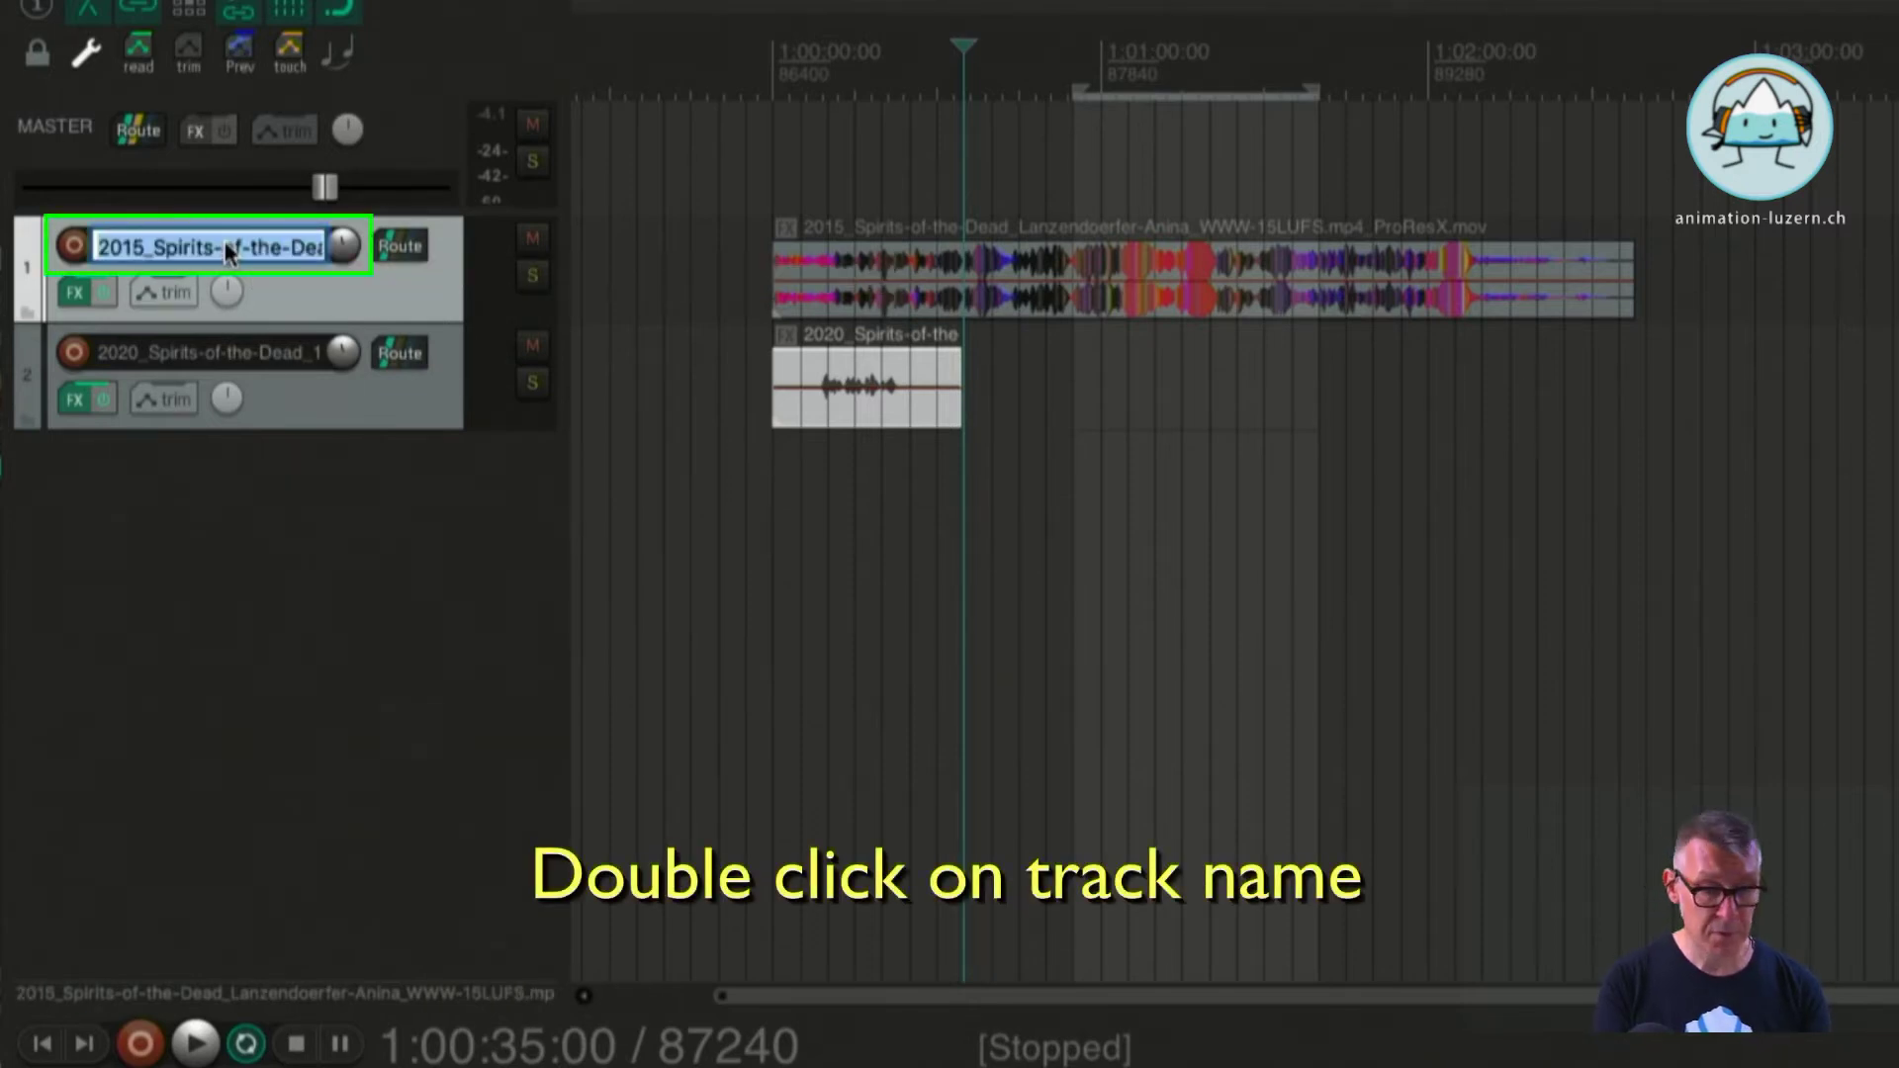
text(V)
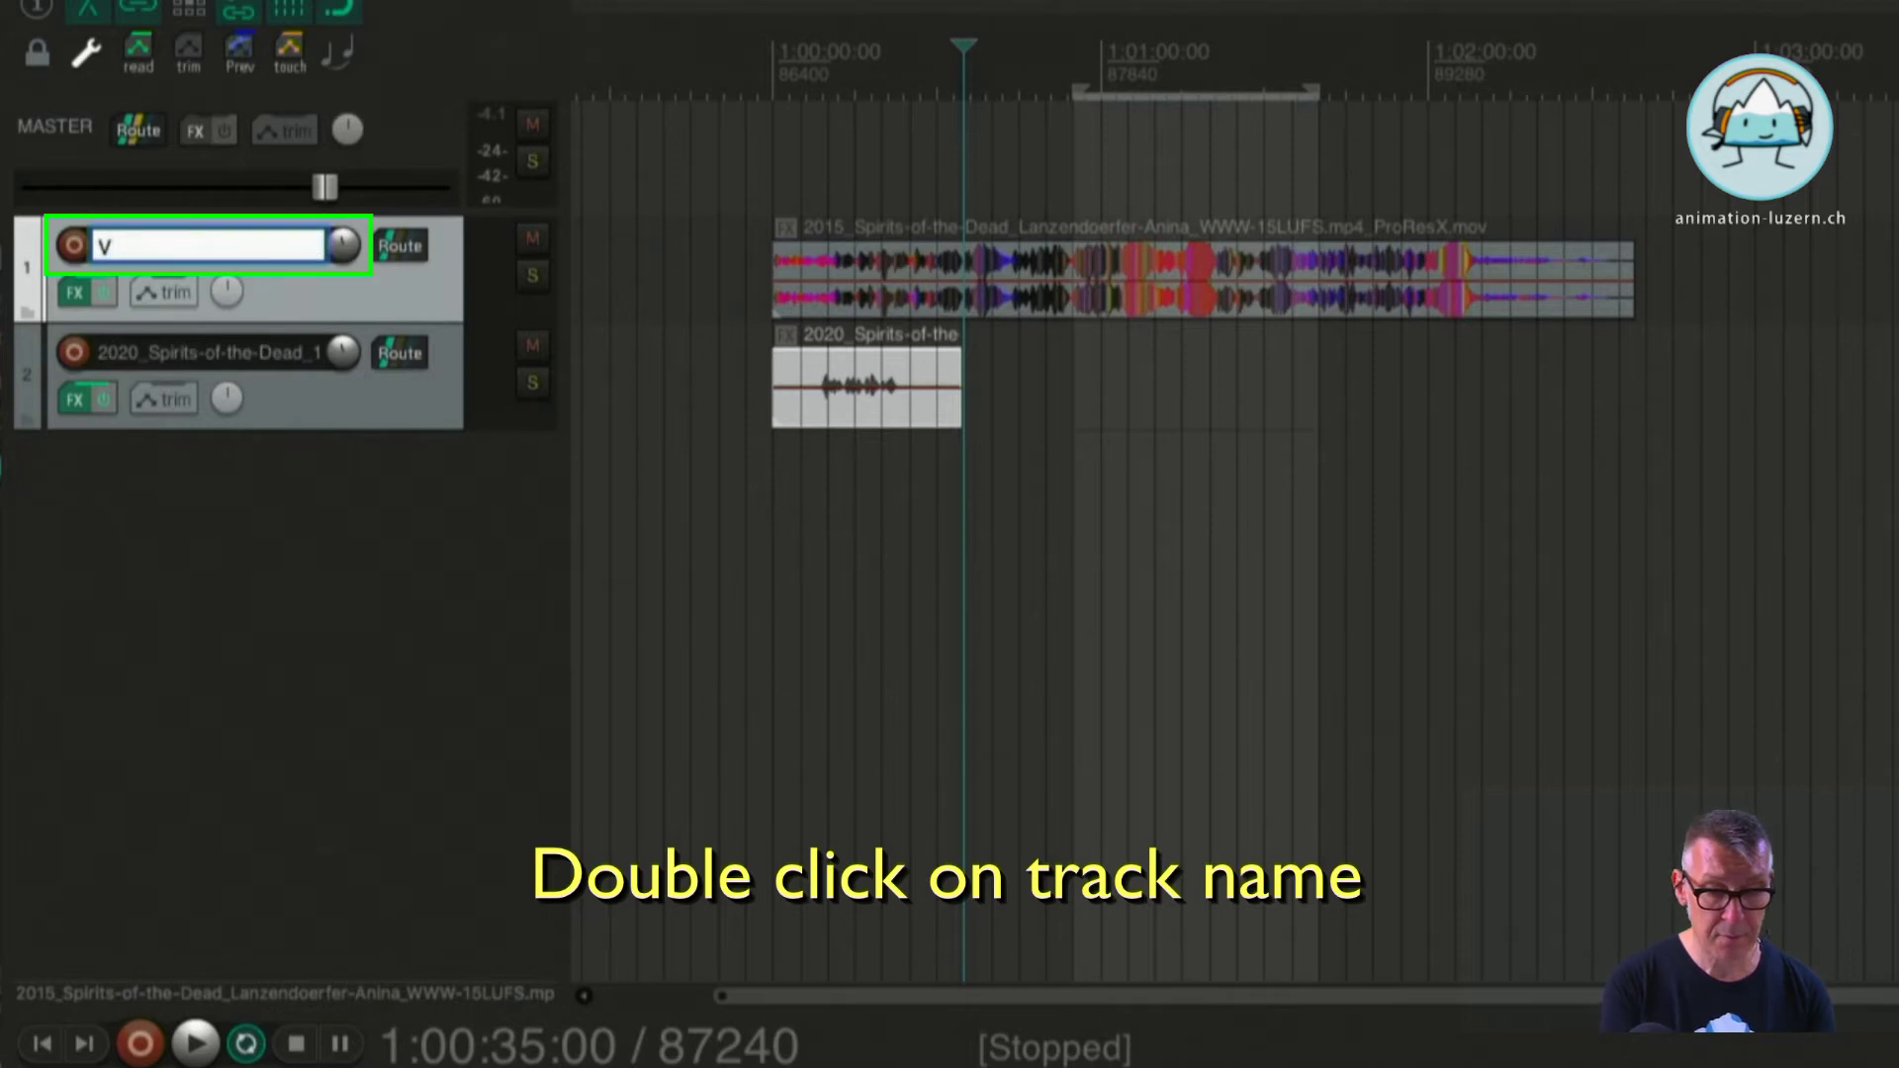
text(IDEO)
key(Return)
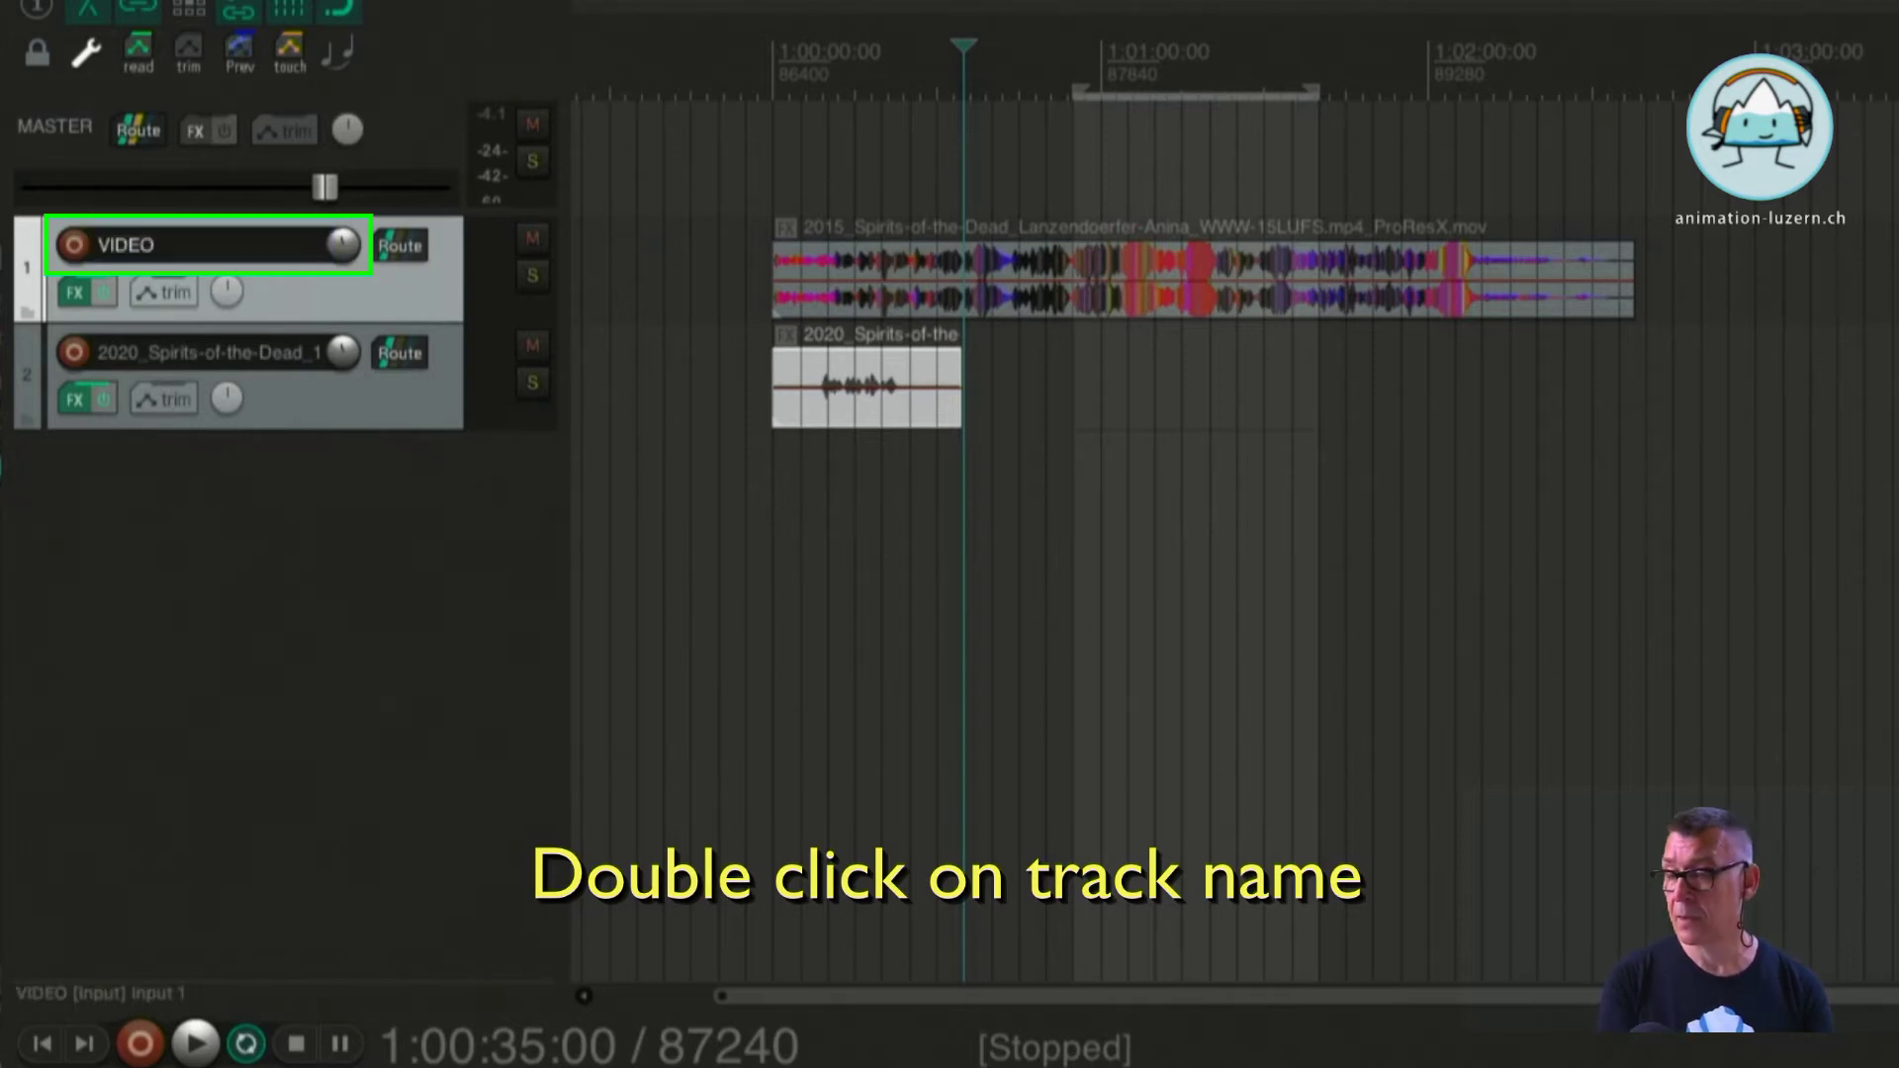
right_click(301, 287)
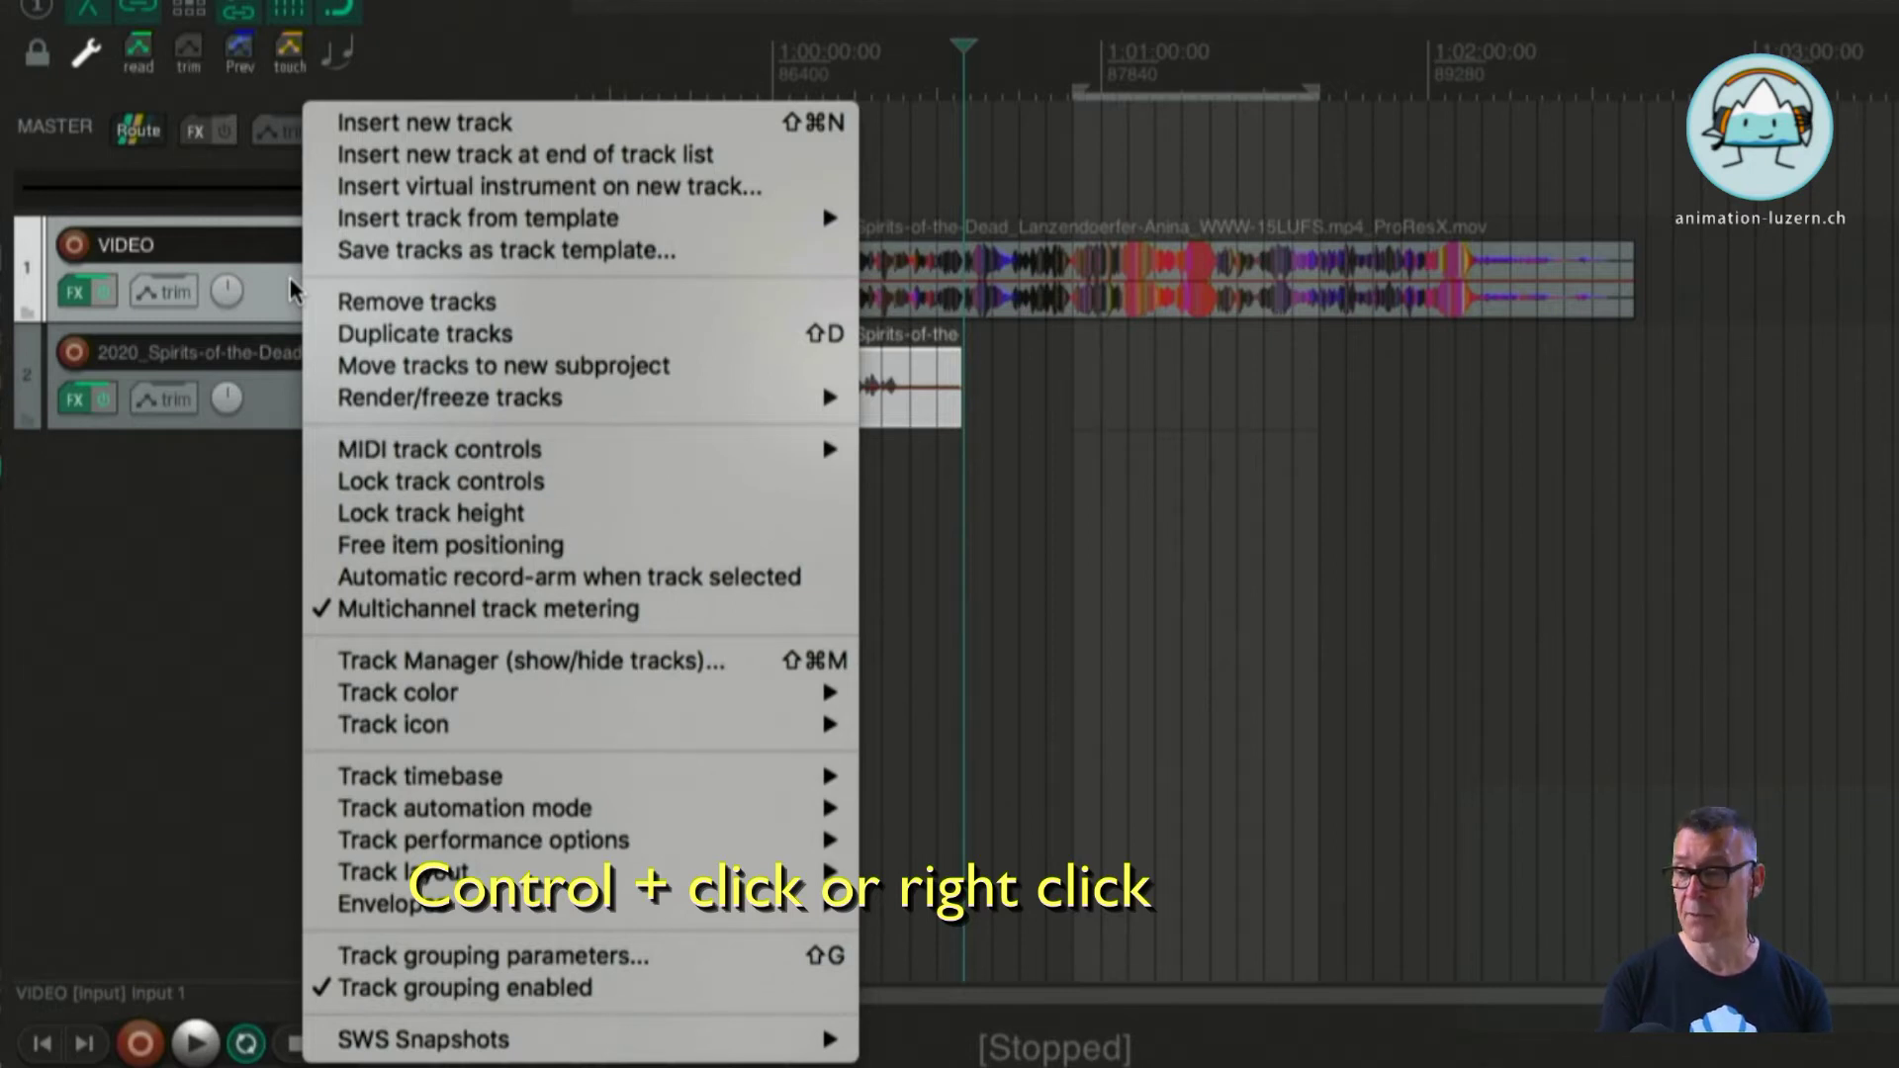
mouse_move(353, 700)
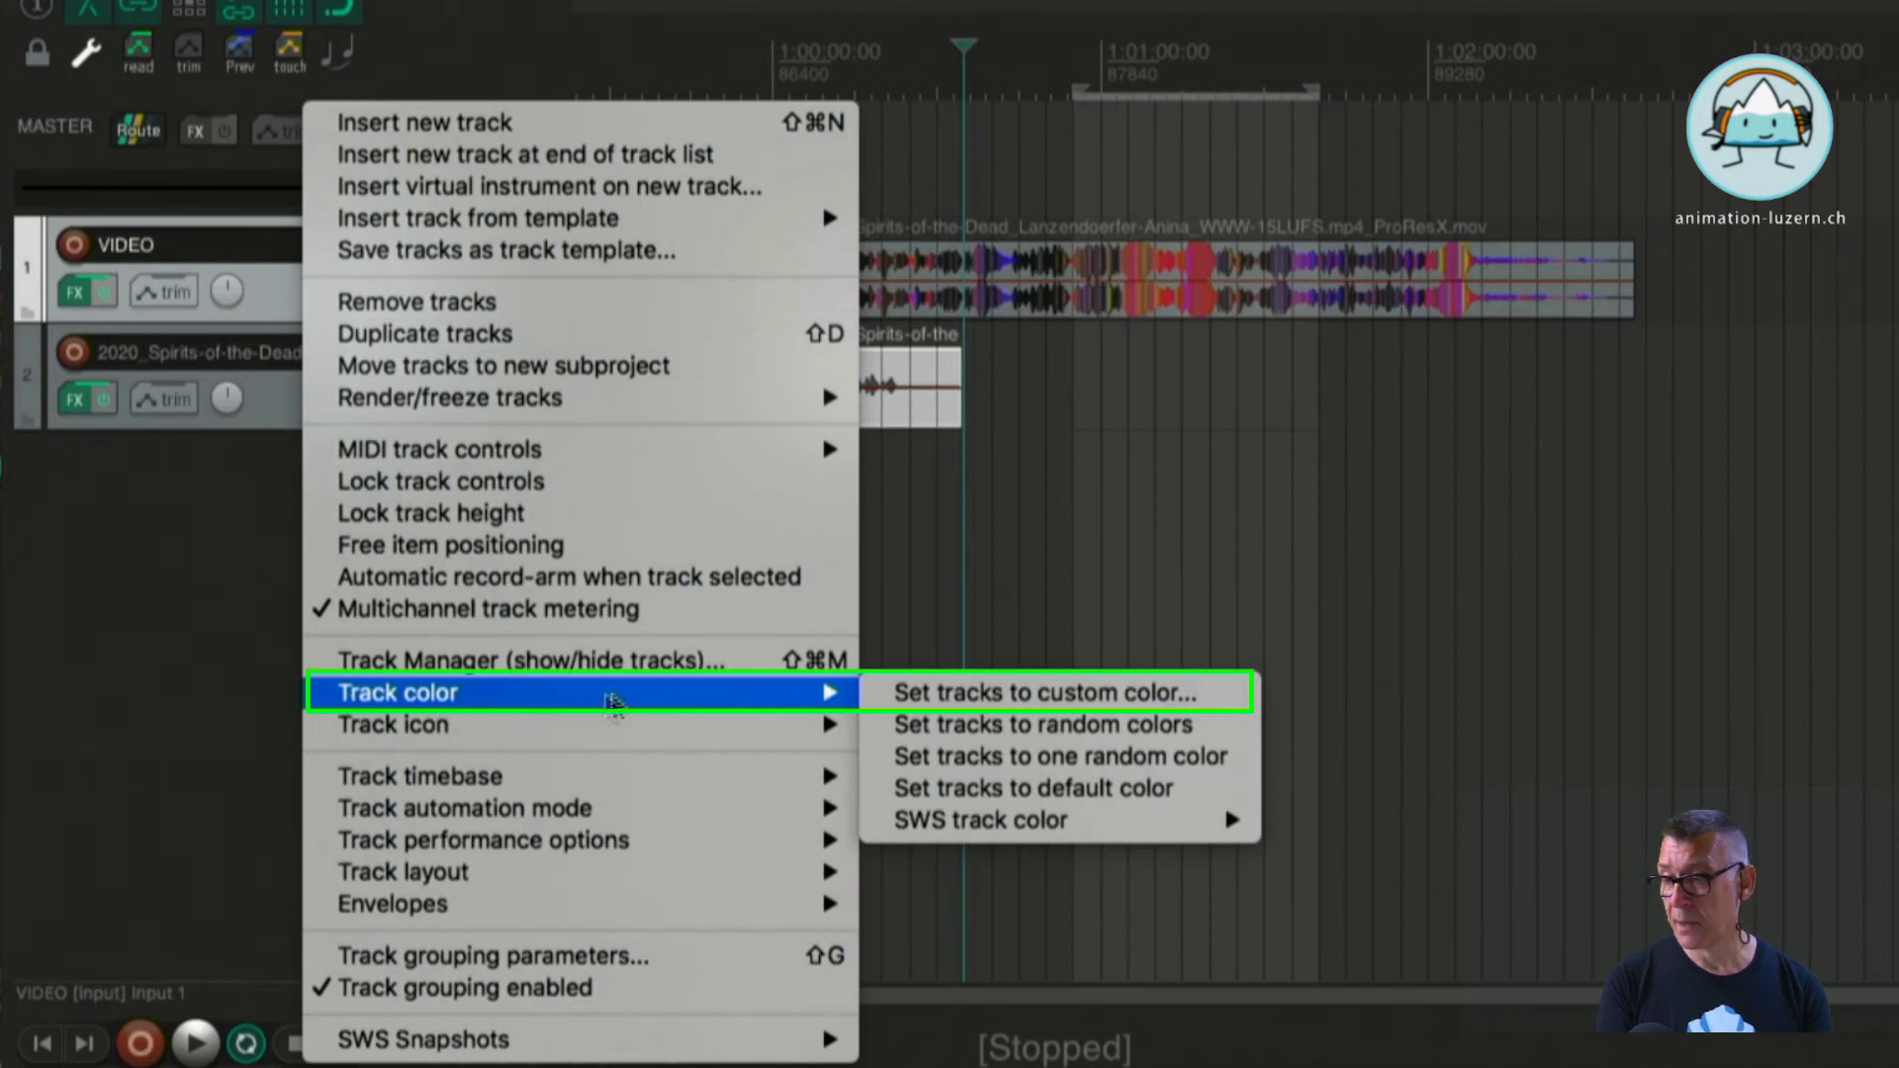
Set a black custom colour on the VIDEO track and its item.
click(942, 700)
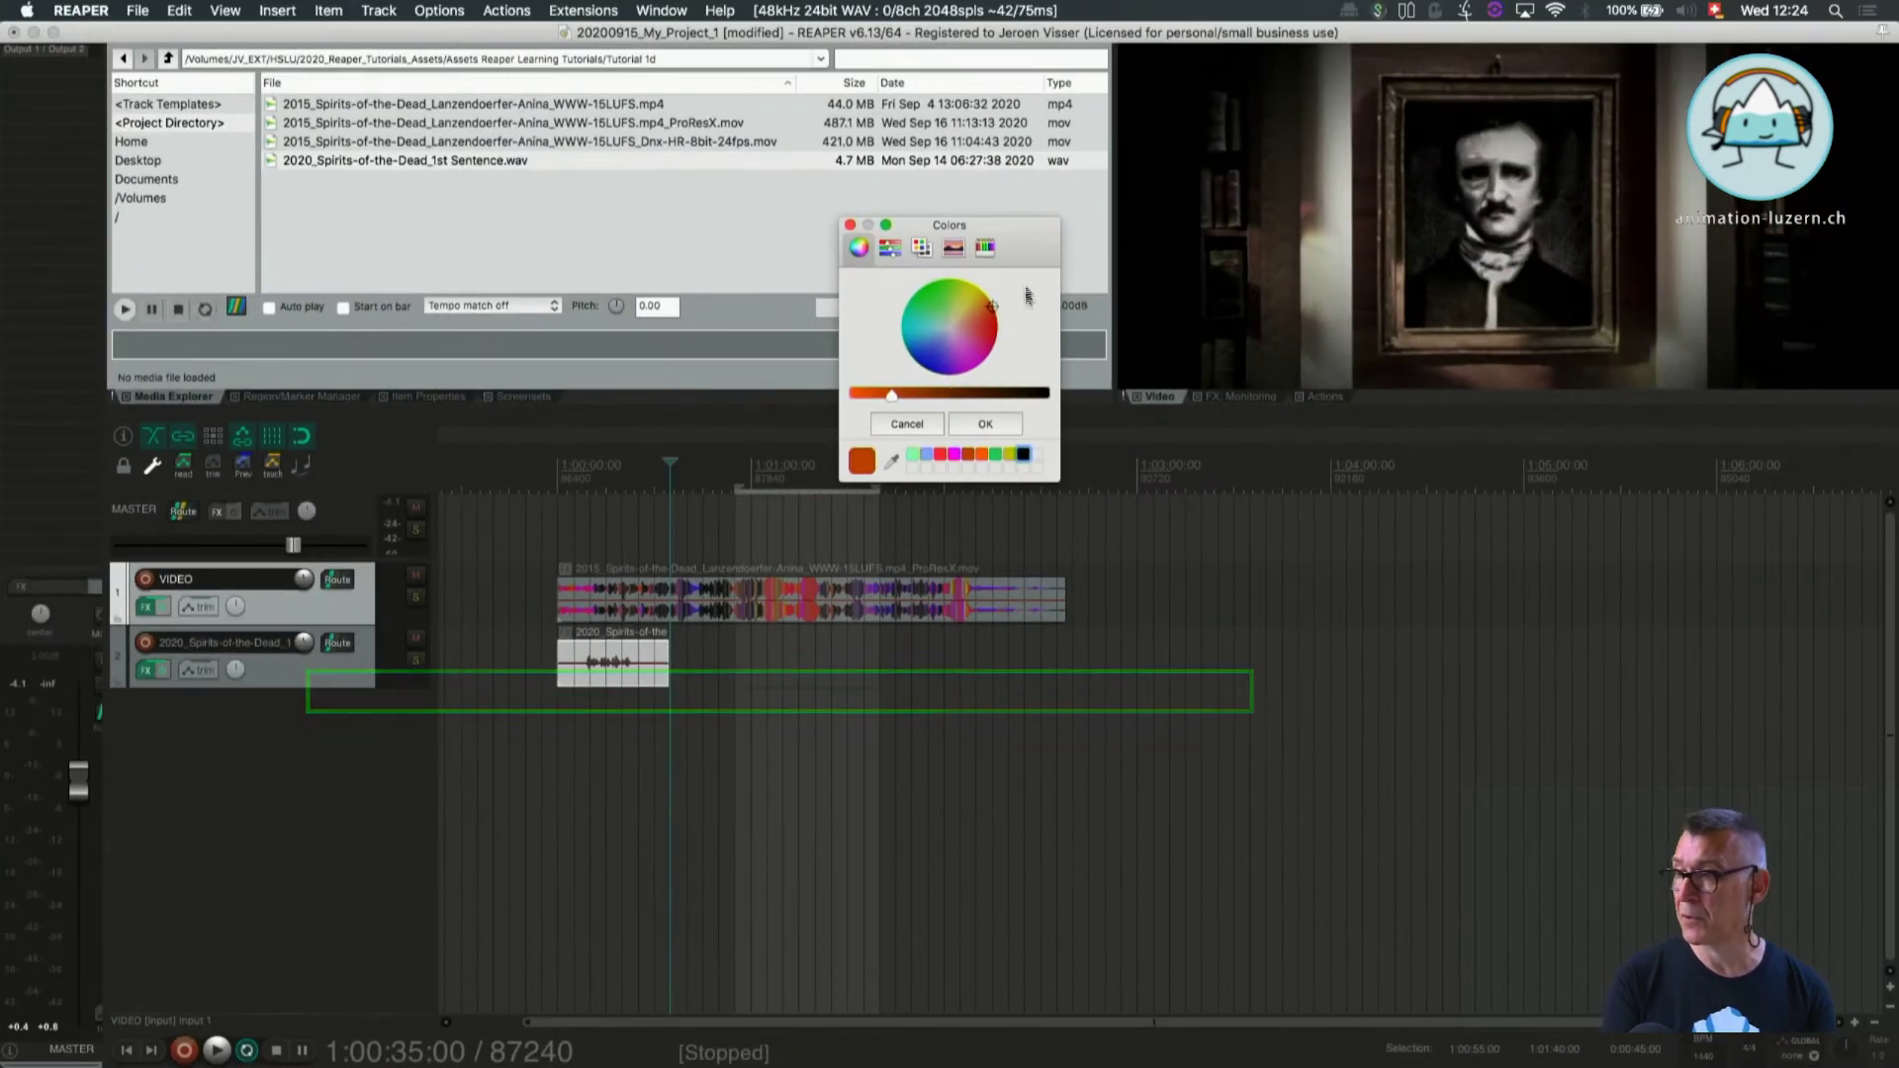
drag(1029, 226, 824, 195)
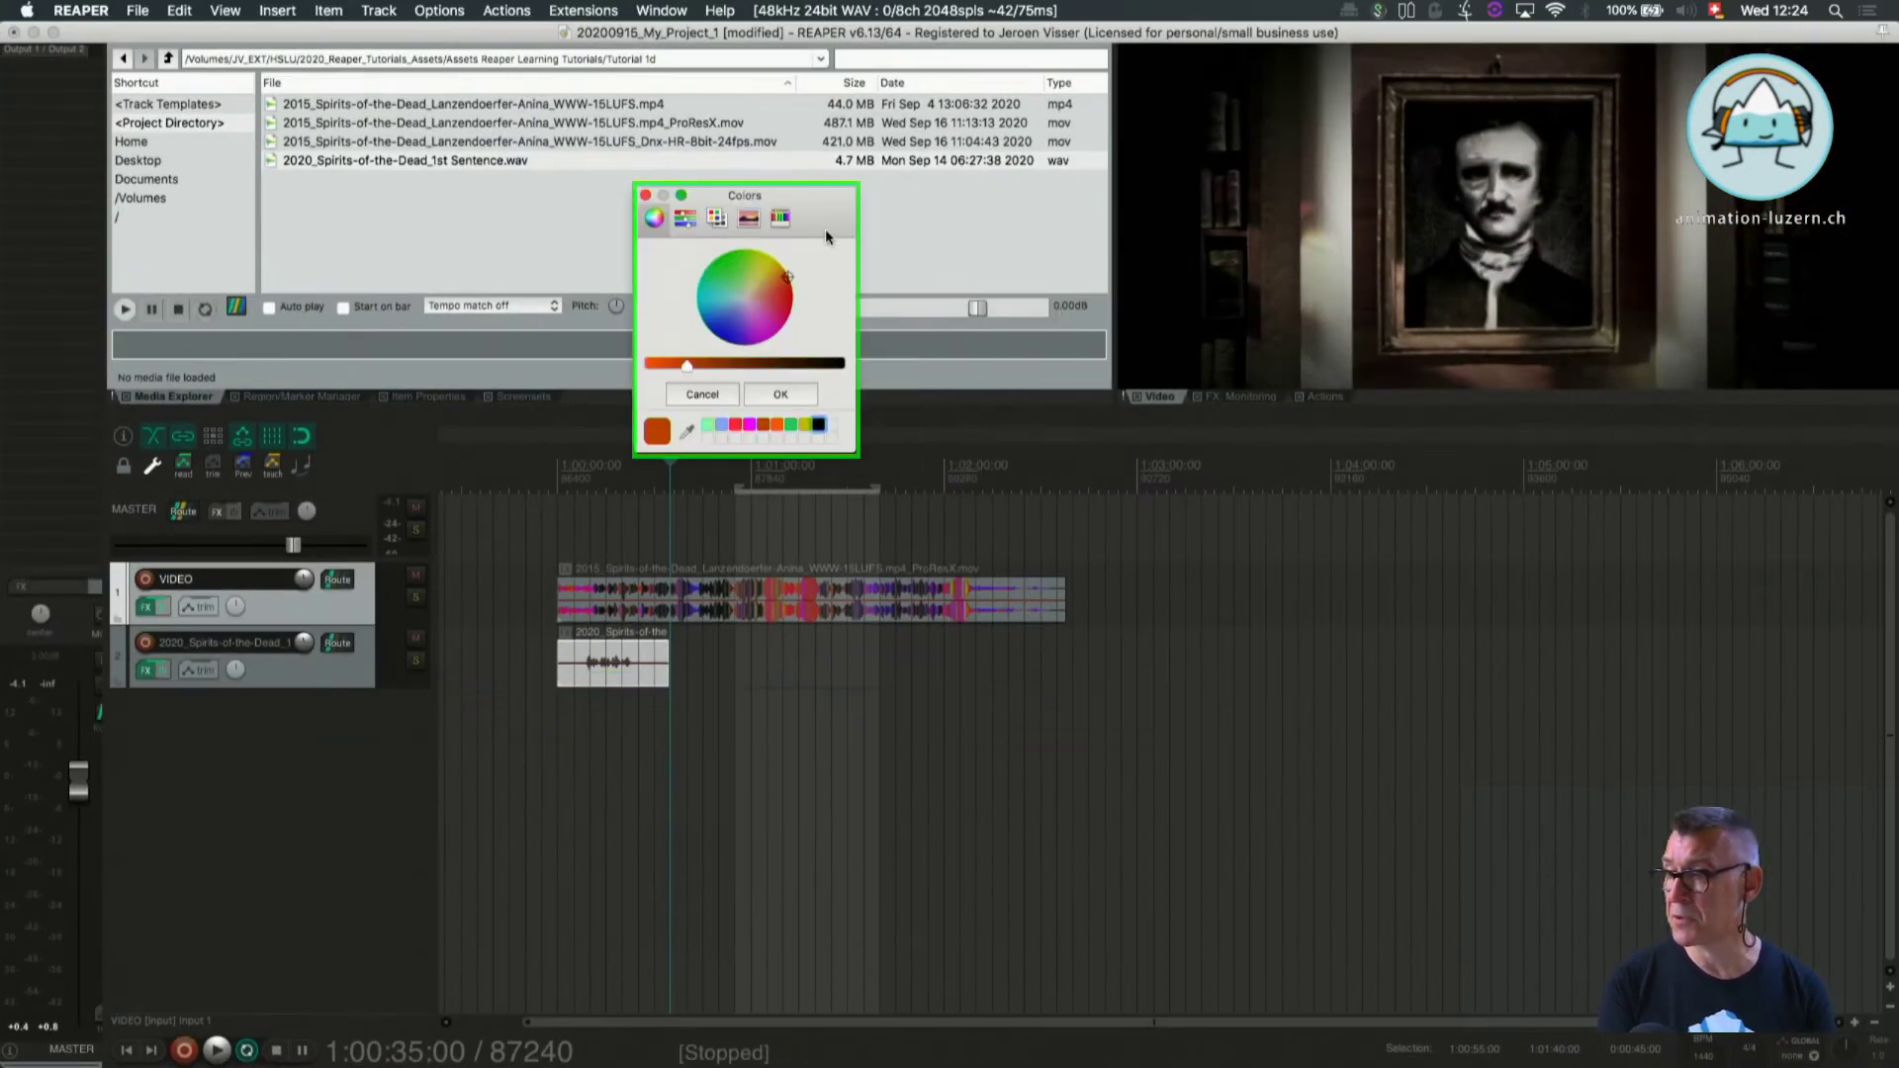
click(818, 425)
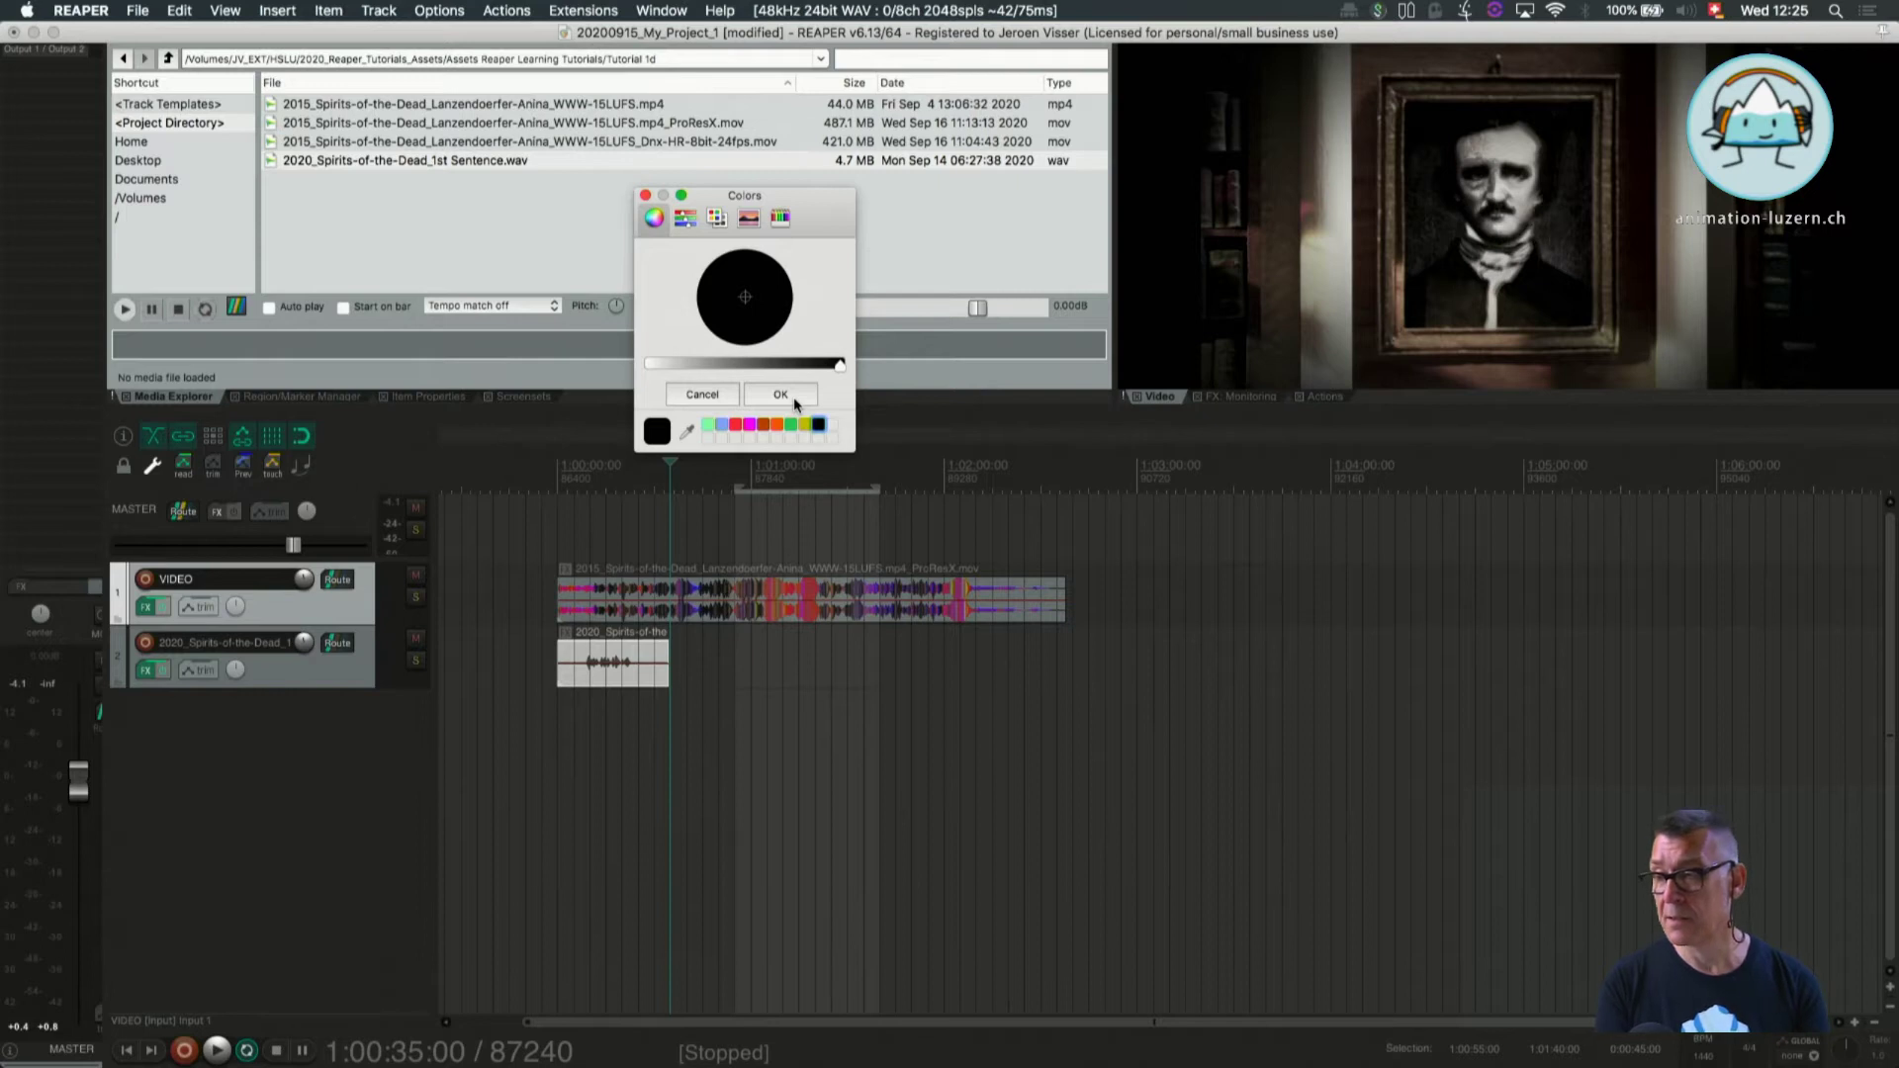
click(781, 395)
click(332, 679)
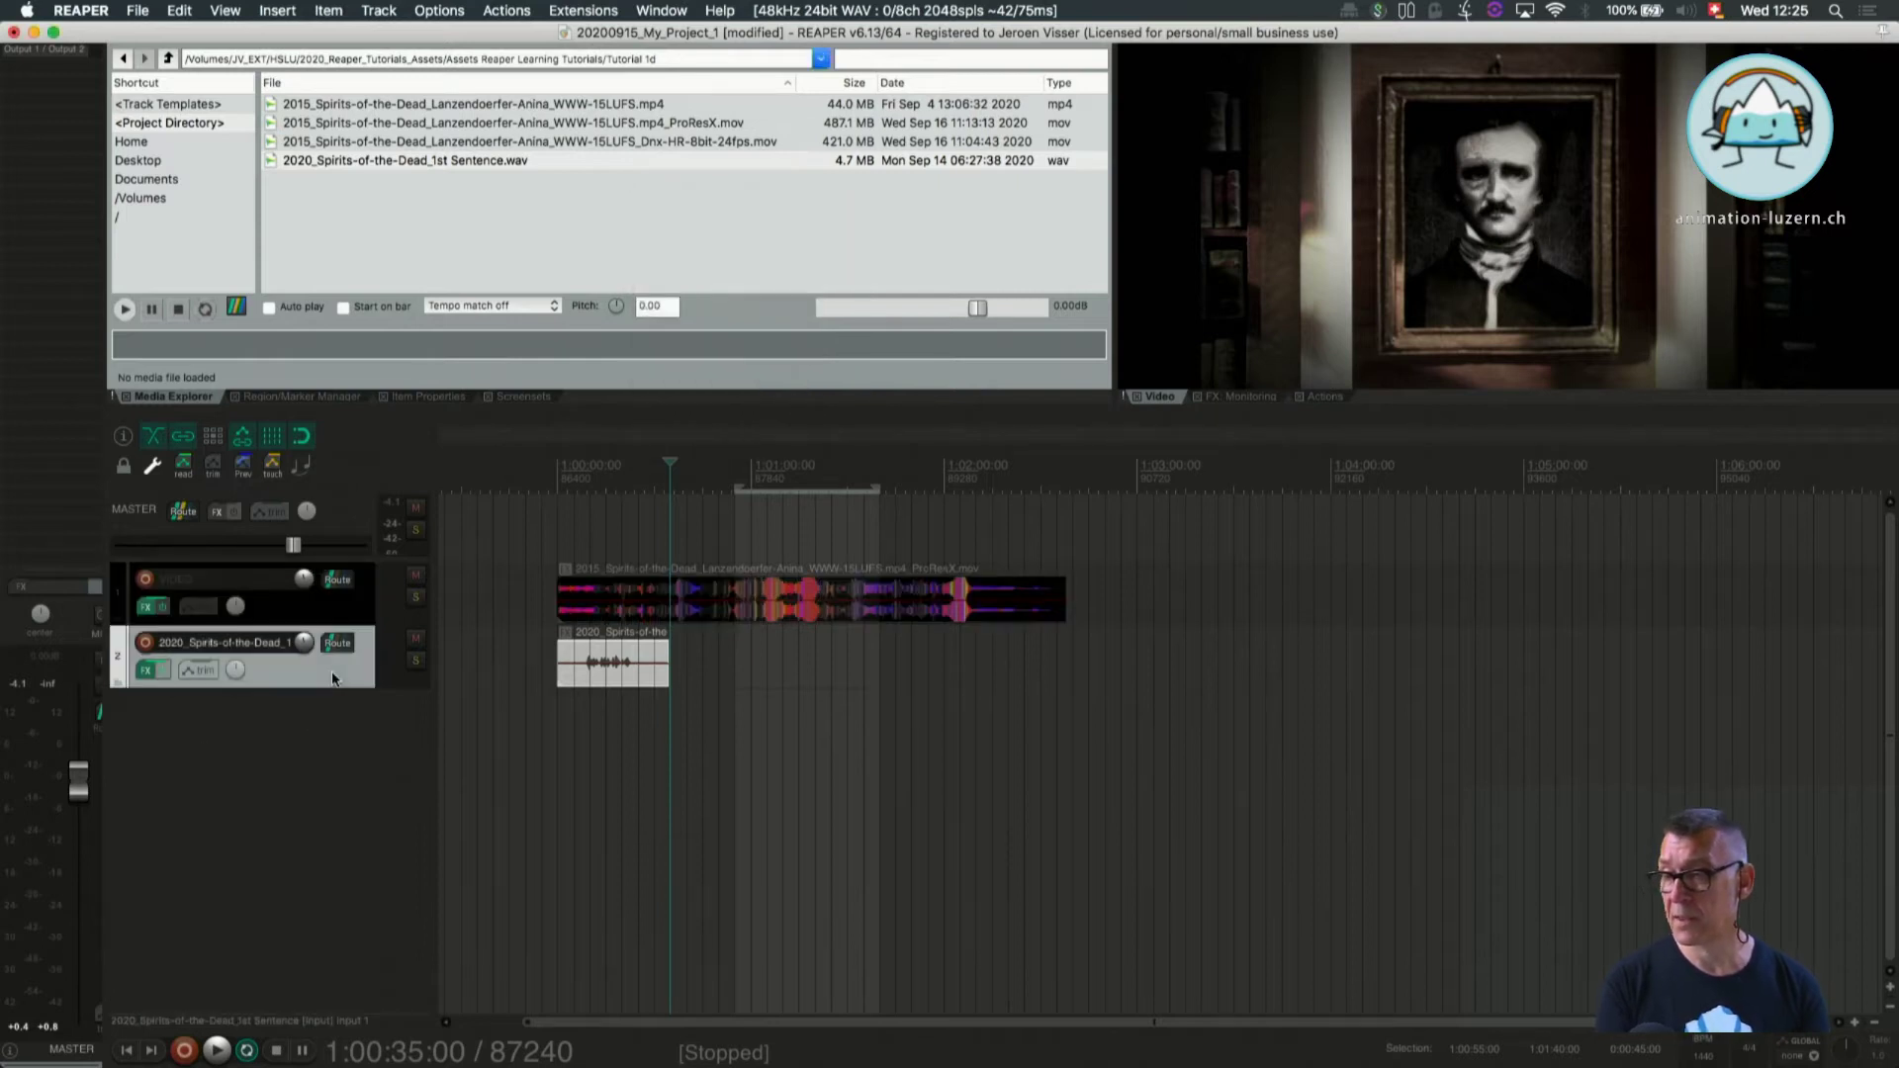
click(317, 609)
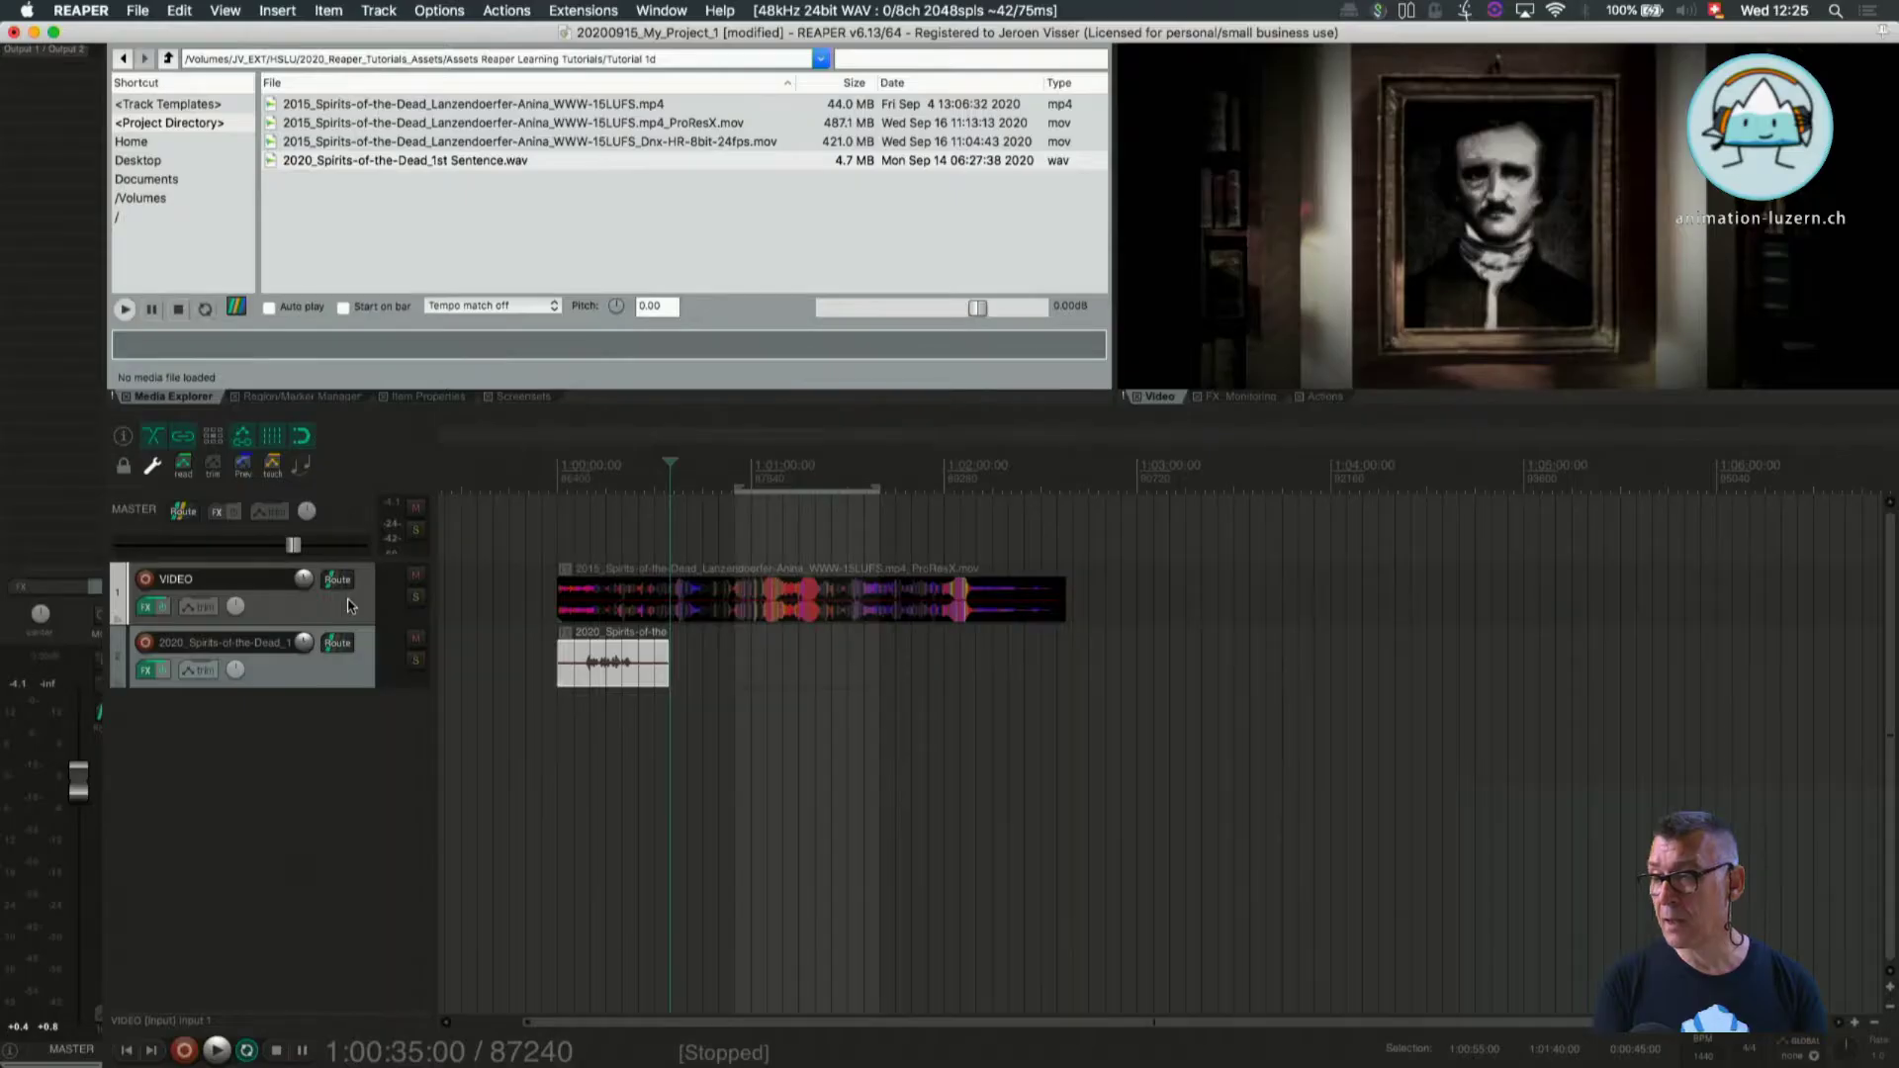
key(Home)
key(space)
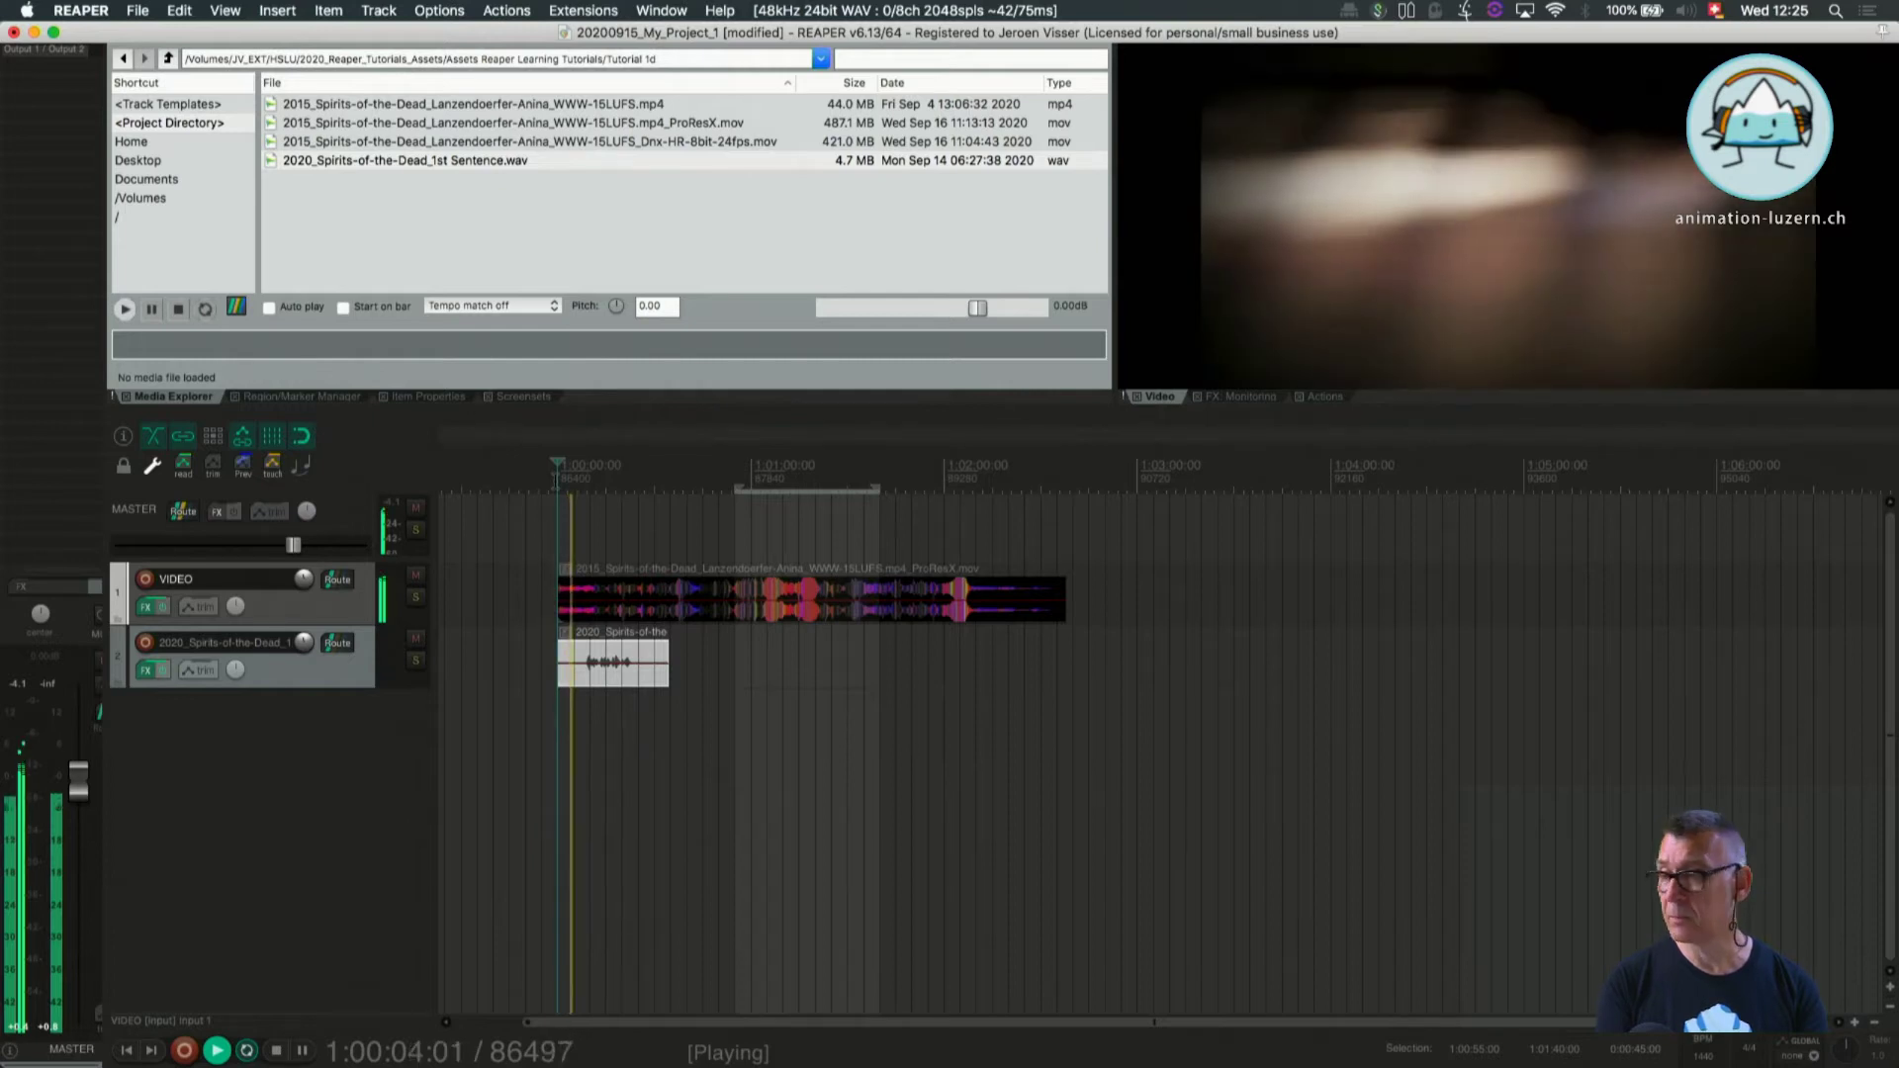
key(space)
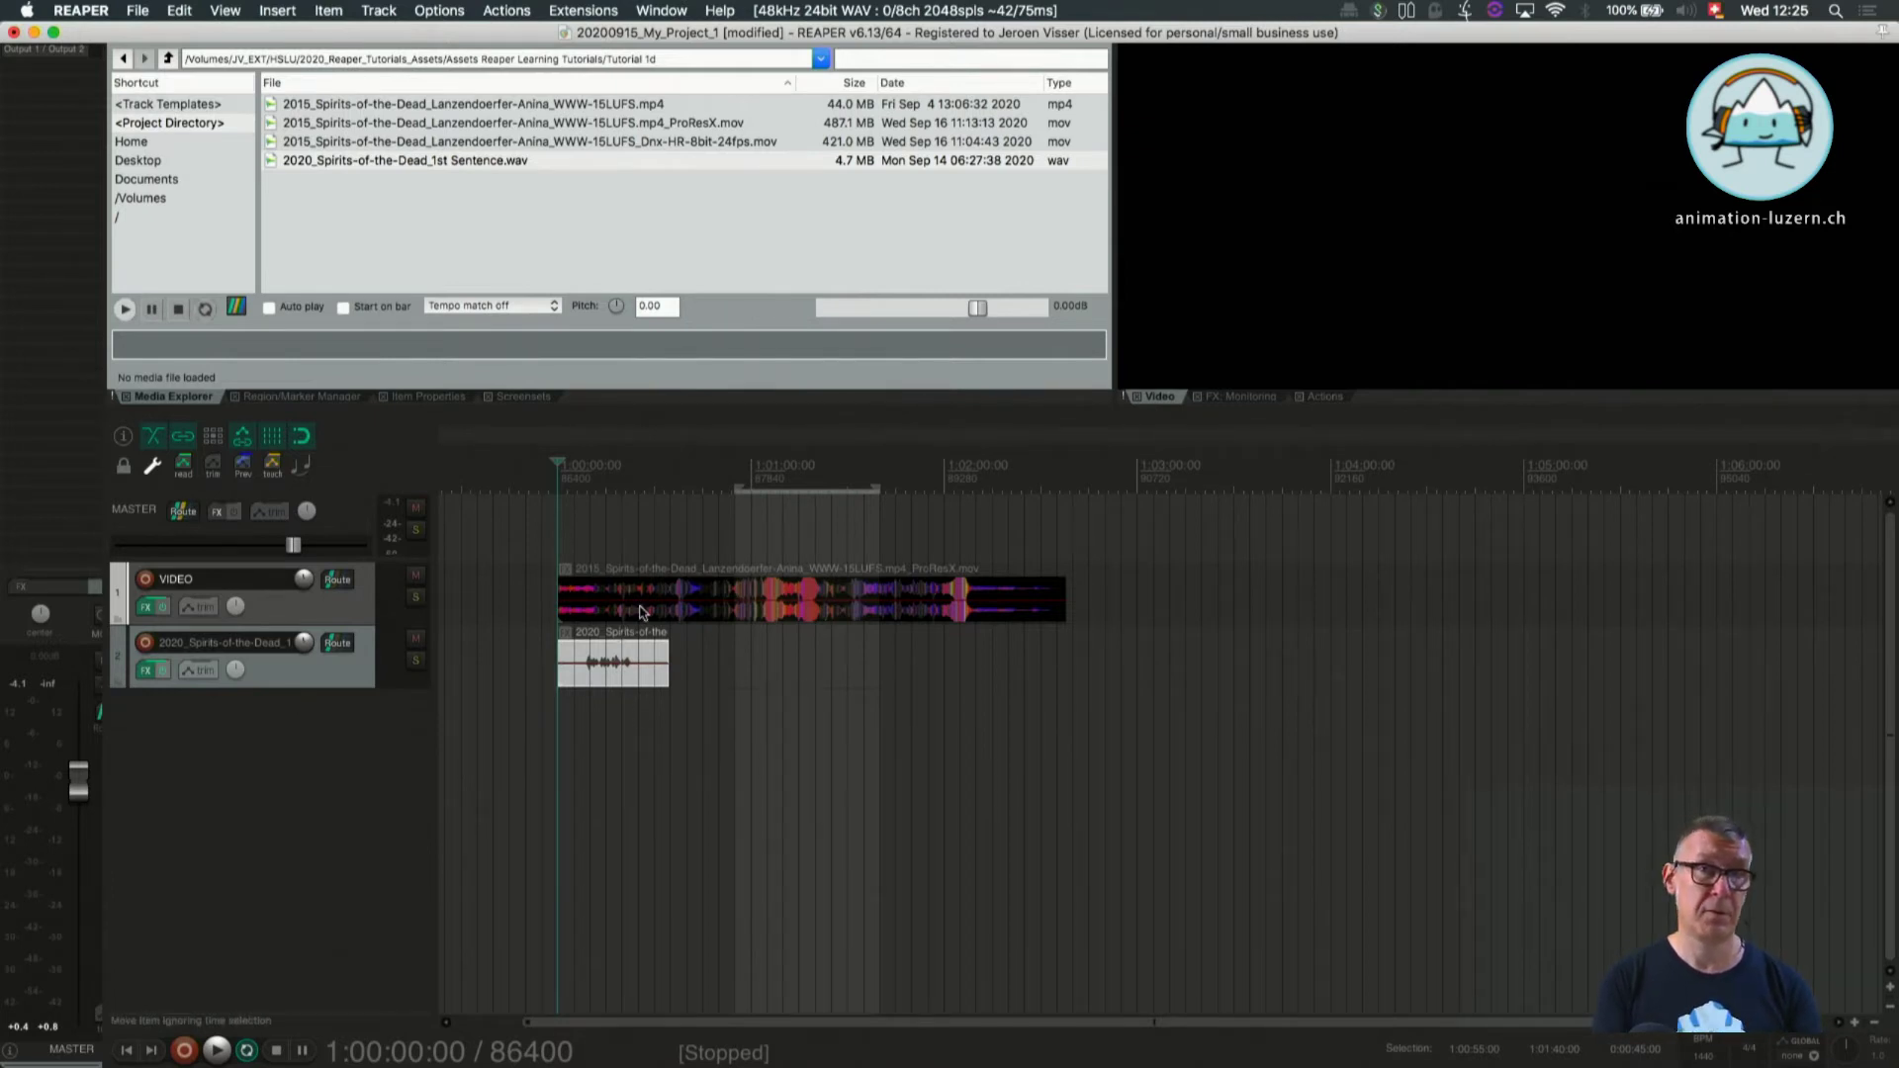
click(687, 610)
key(space)
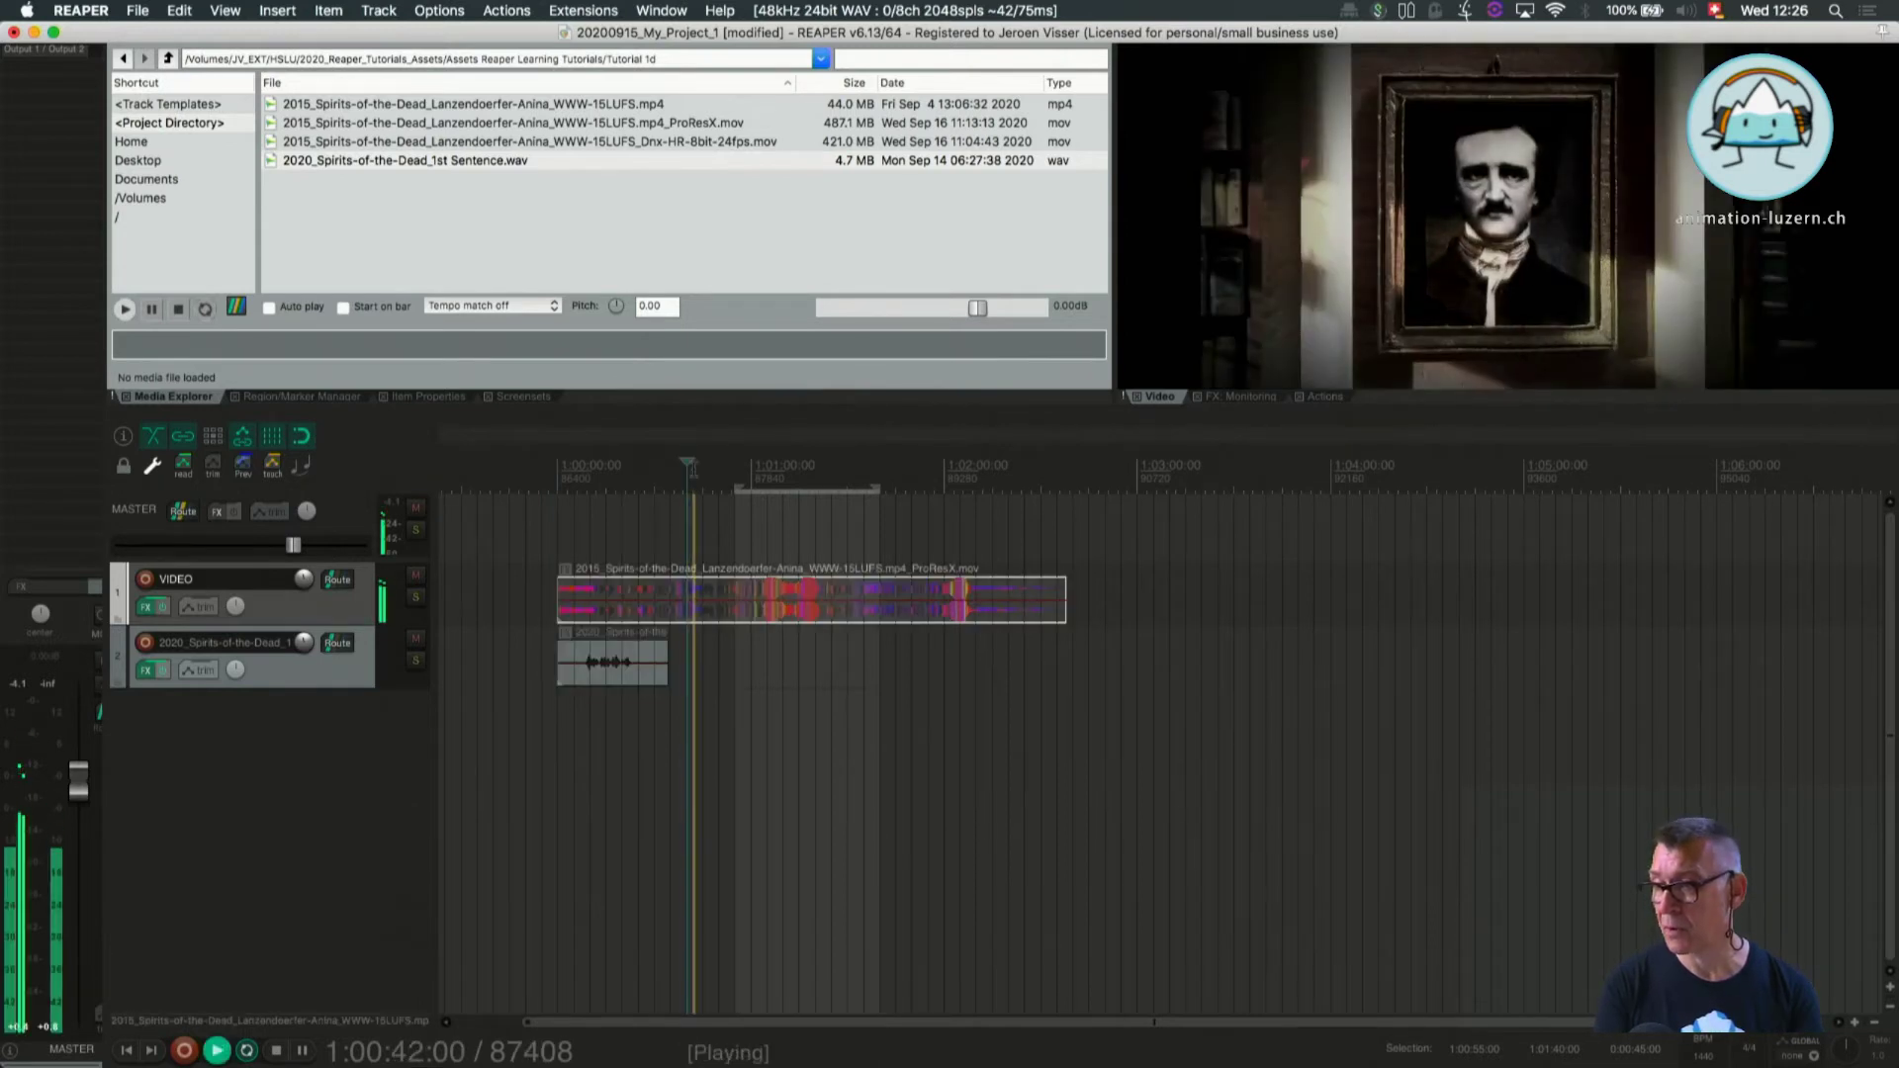
click(416, 577)
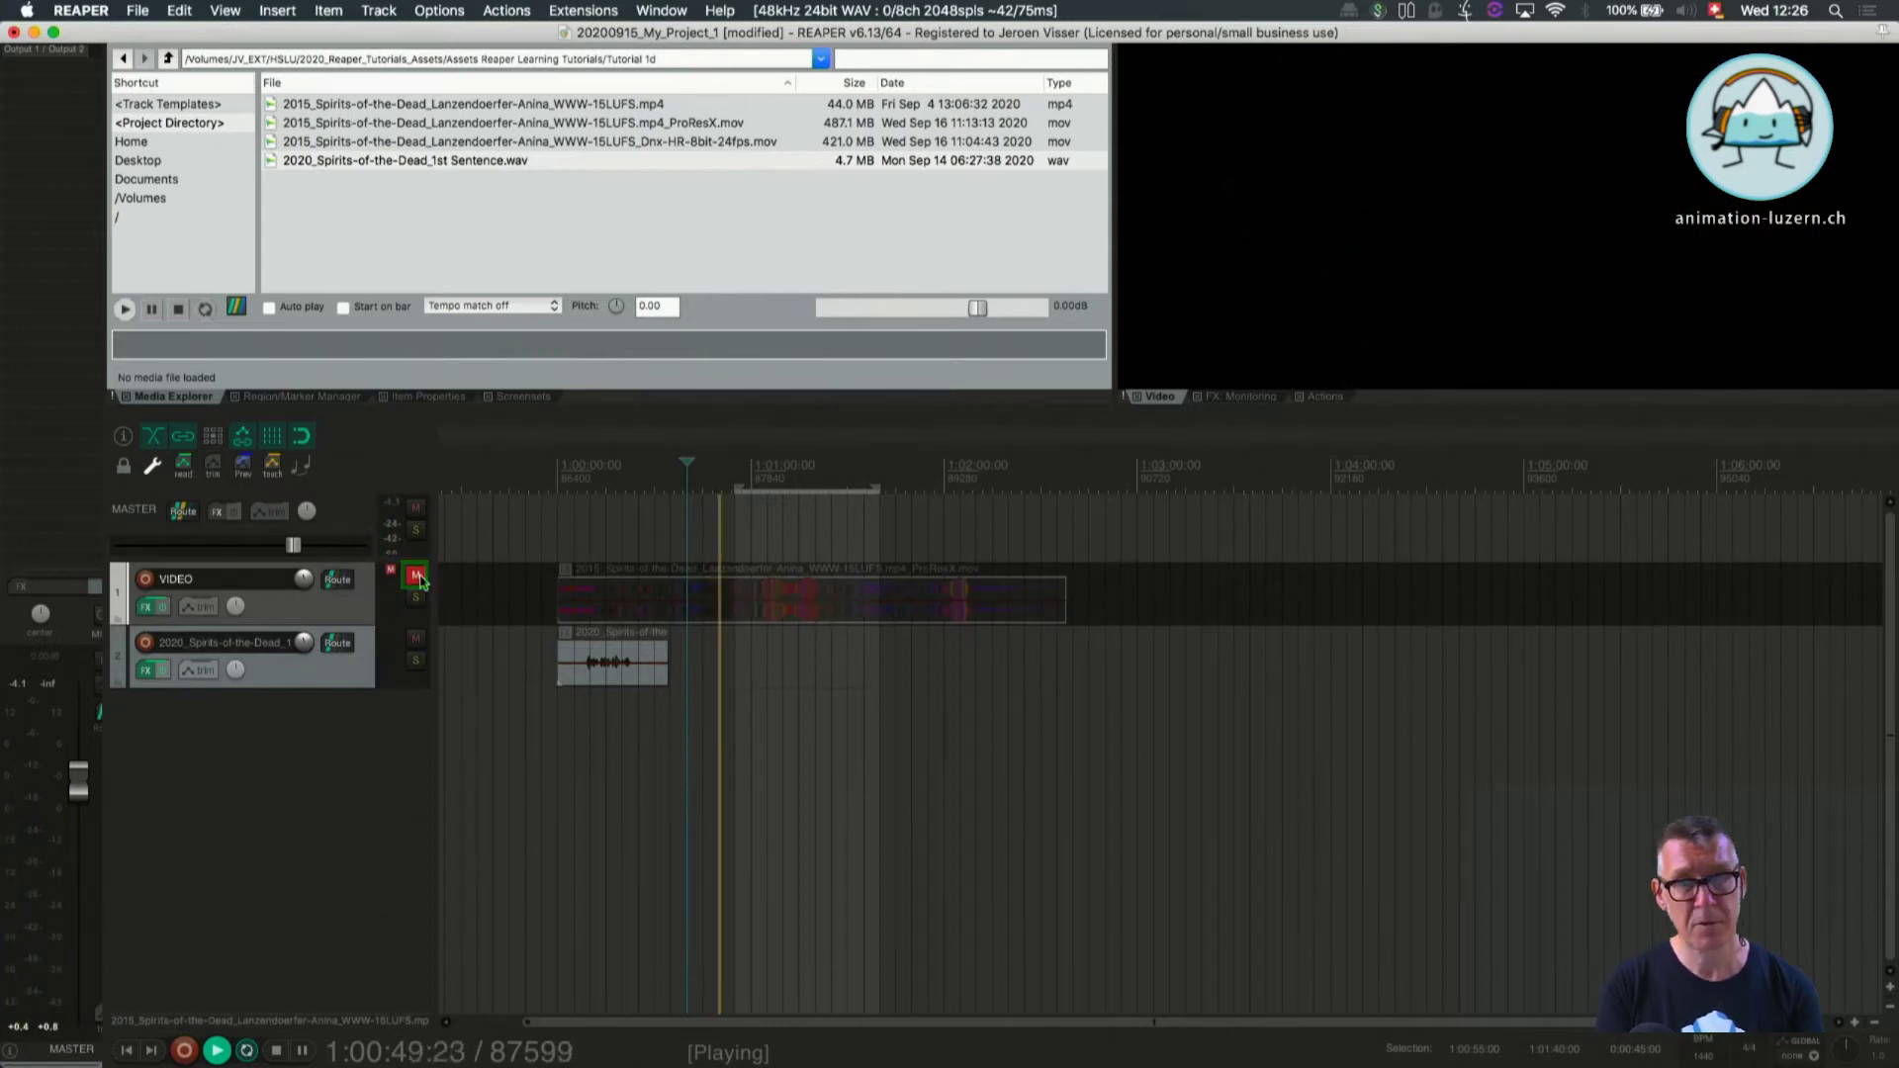
click(416, 577)
key(space)
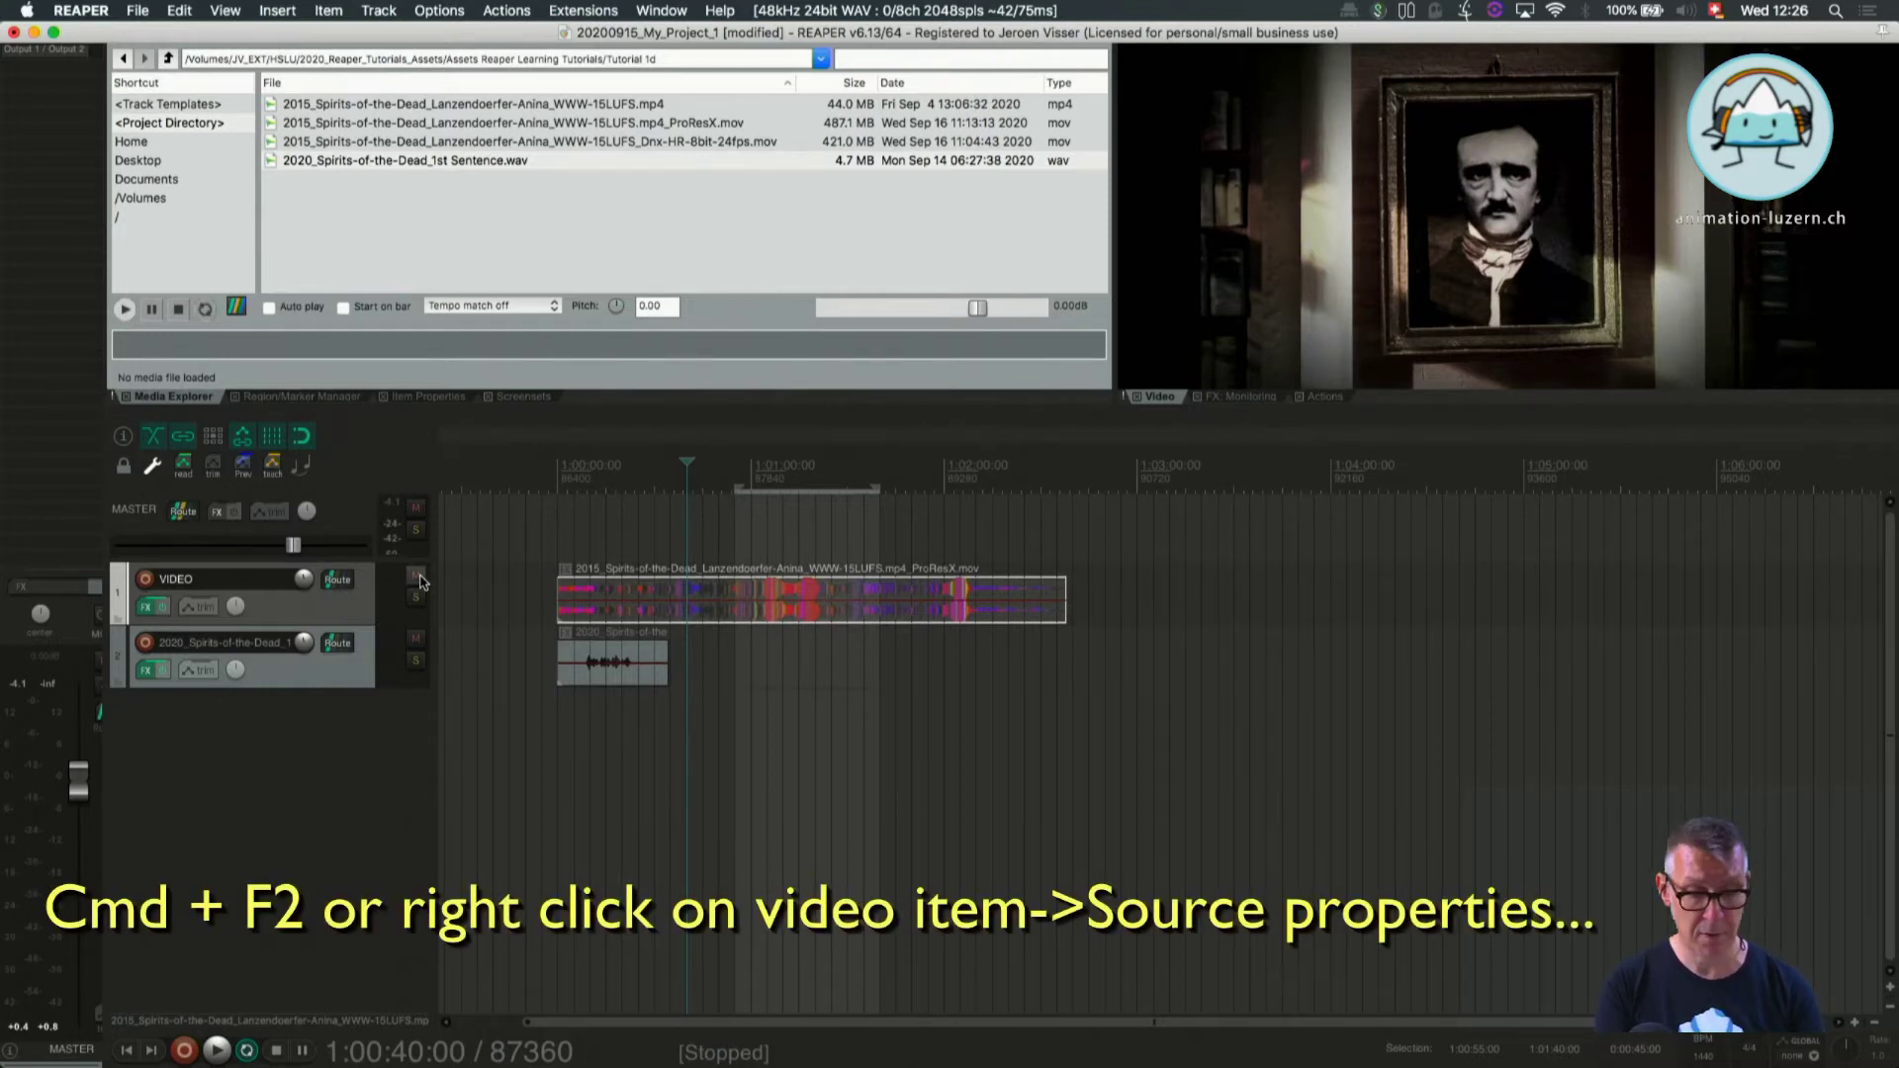
Tick Ignore audio in the video item's source properties (Cmd+F2).
key(super+F2)
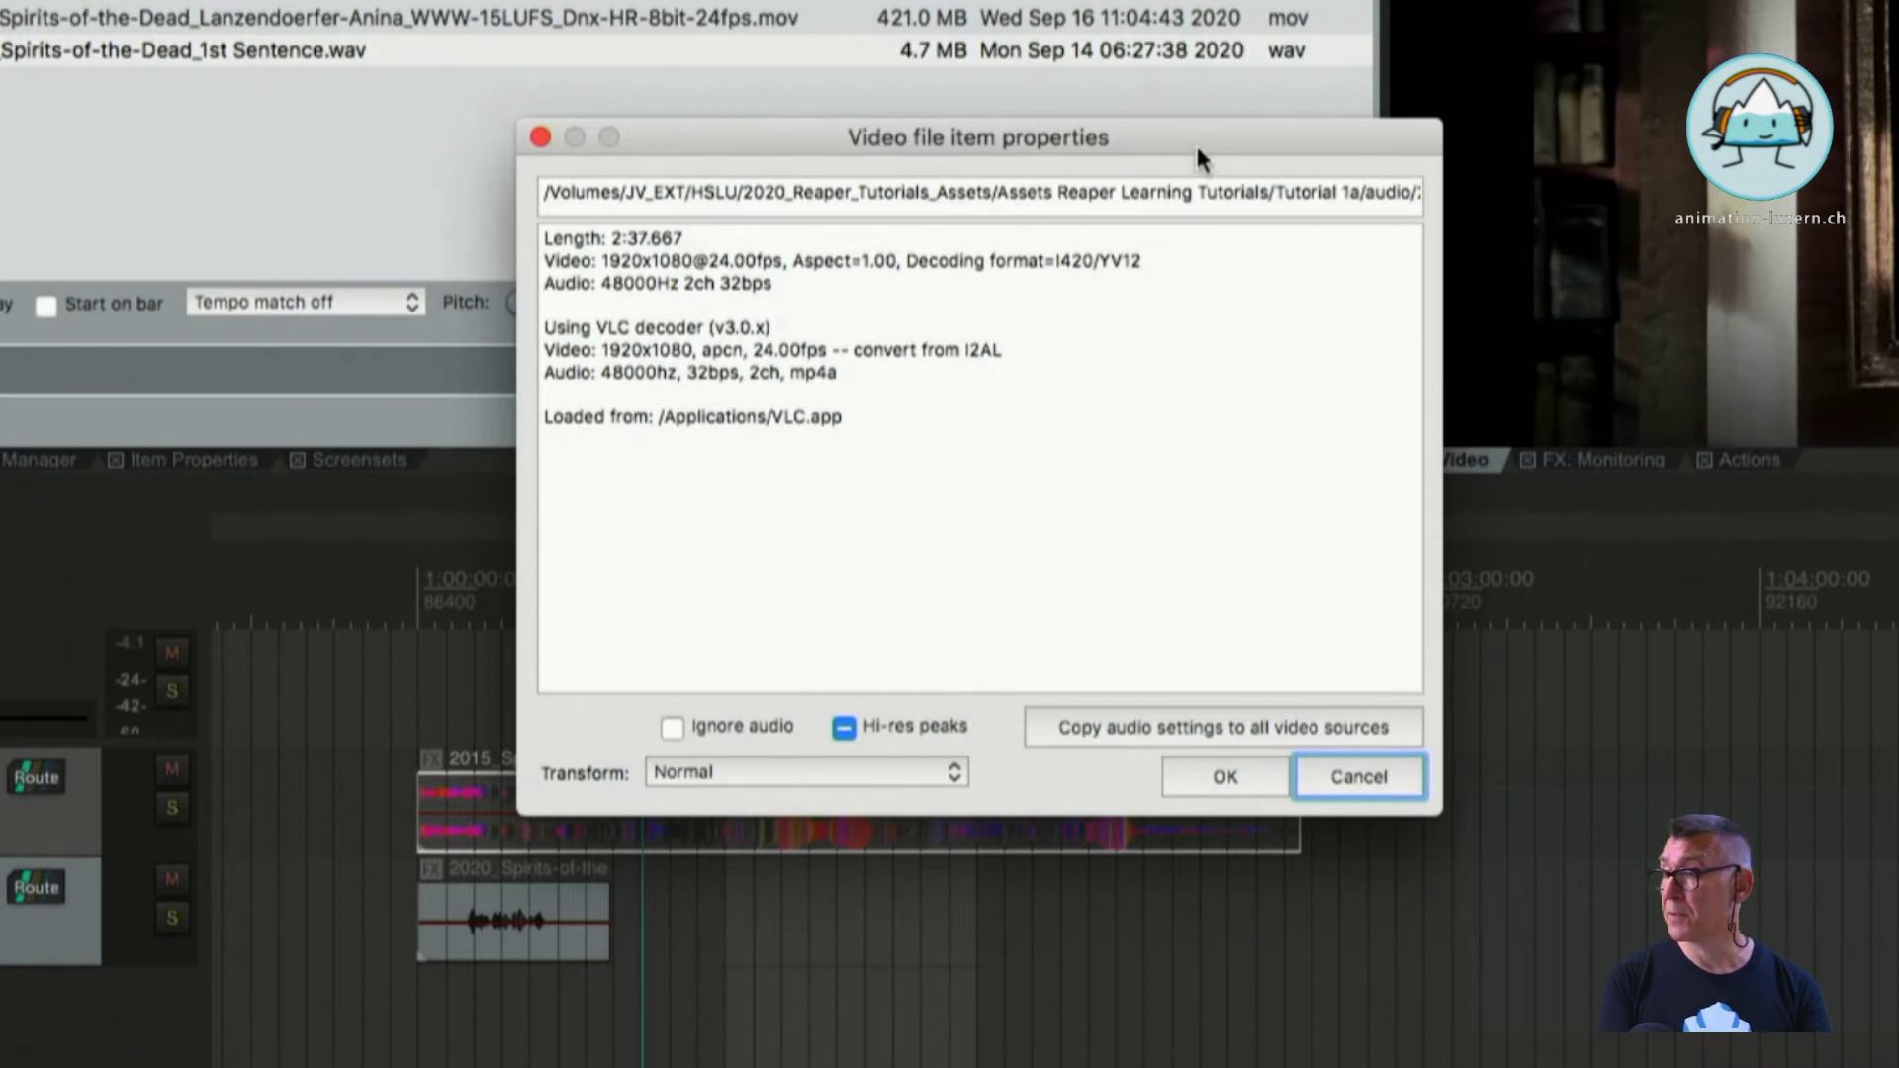
drag(1203, 134, 943, 127)
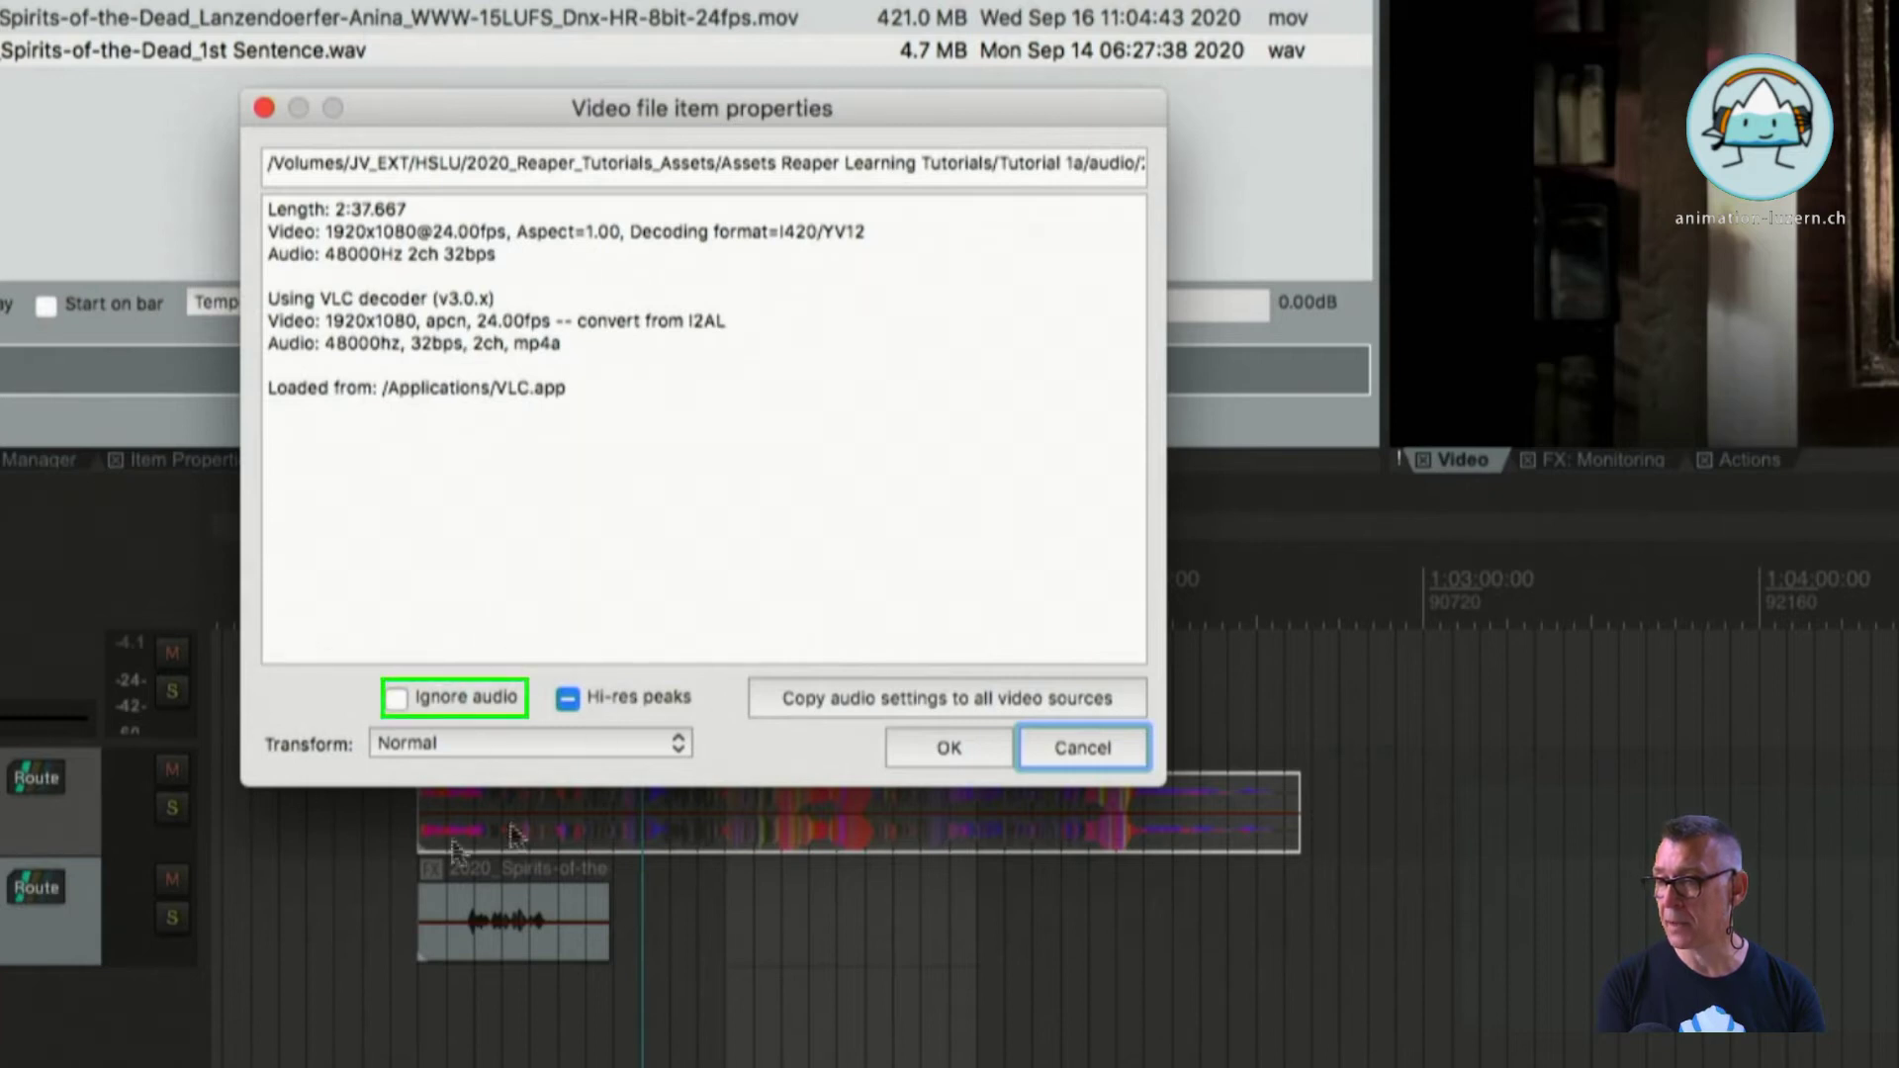
click(394, 697)
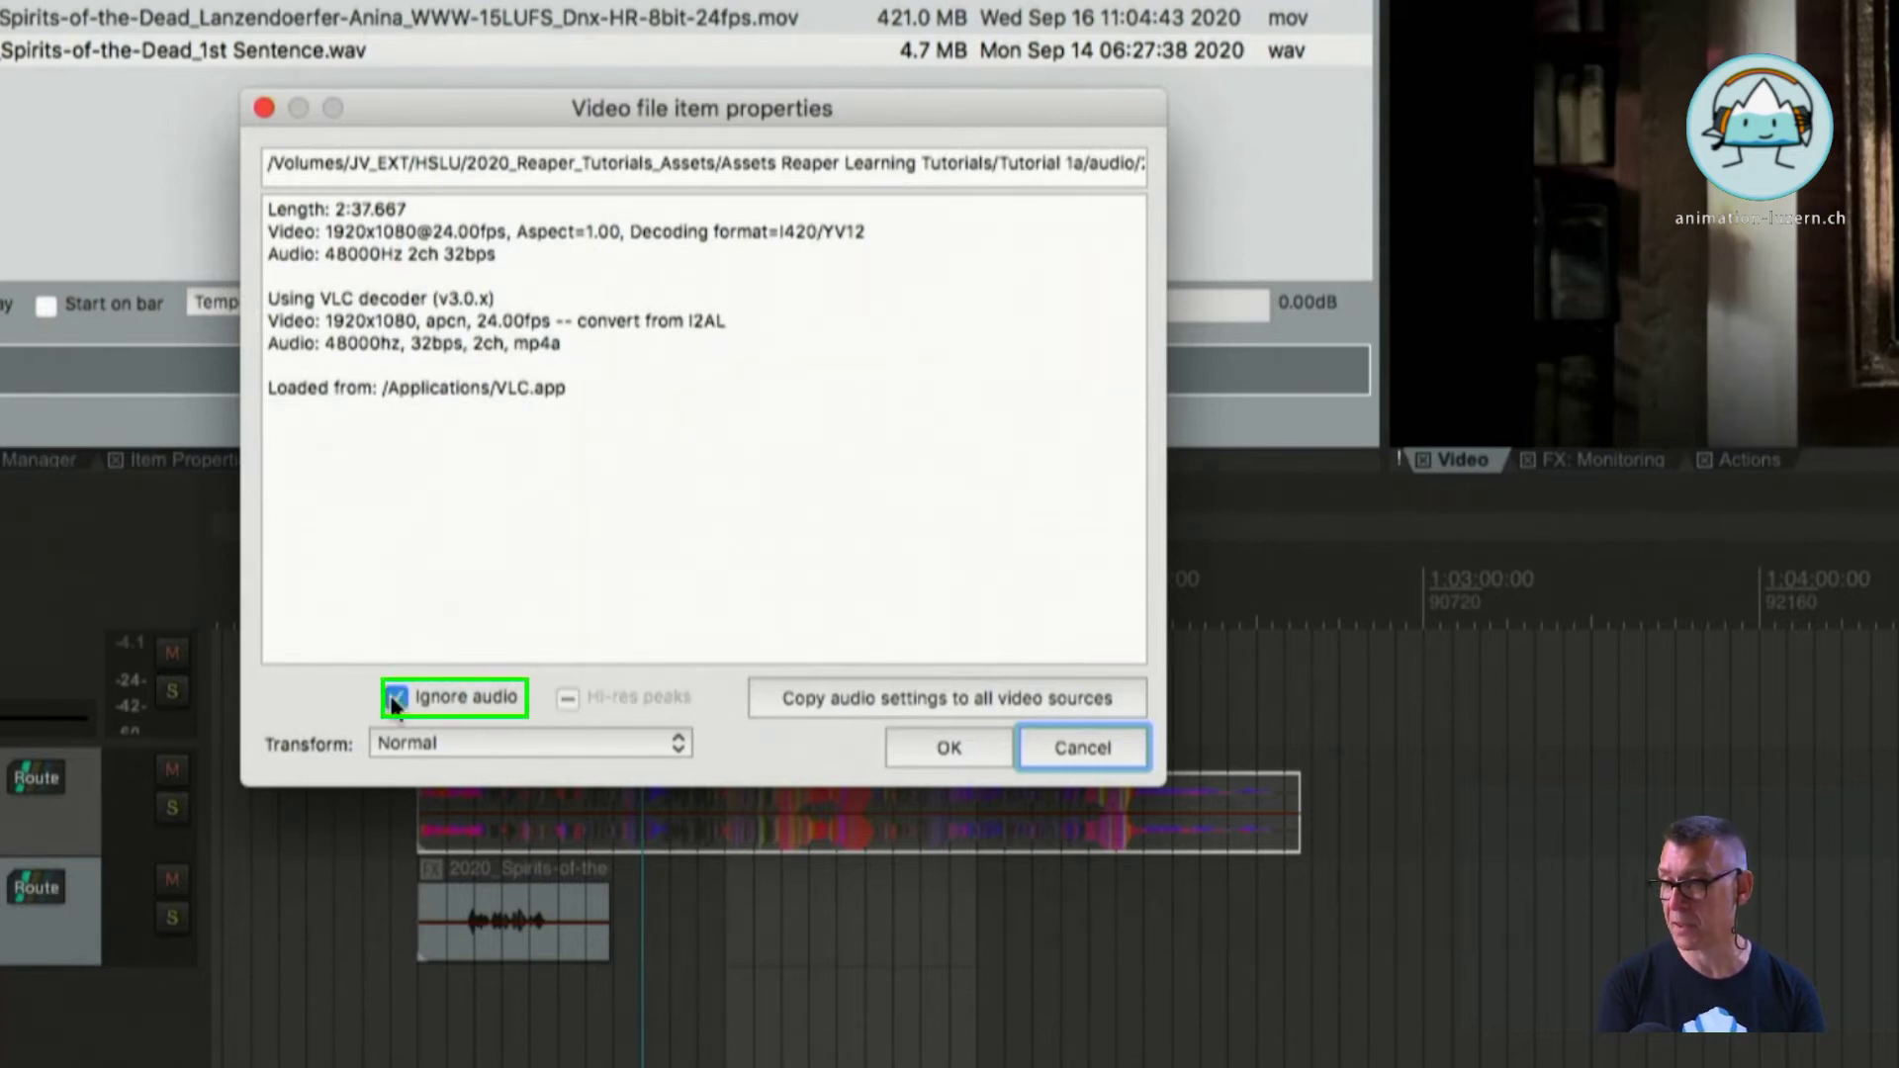
click(950, 744)
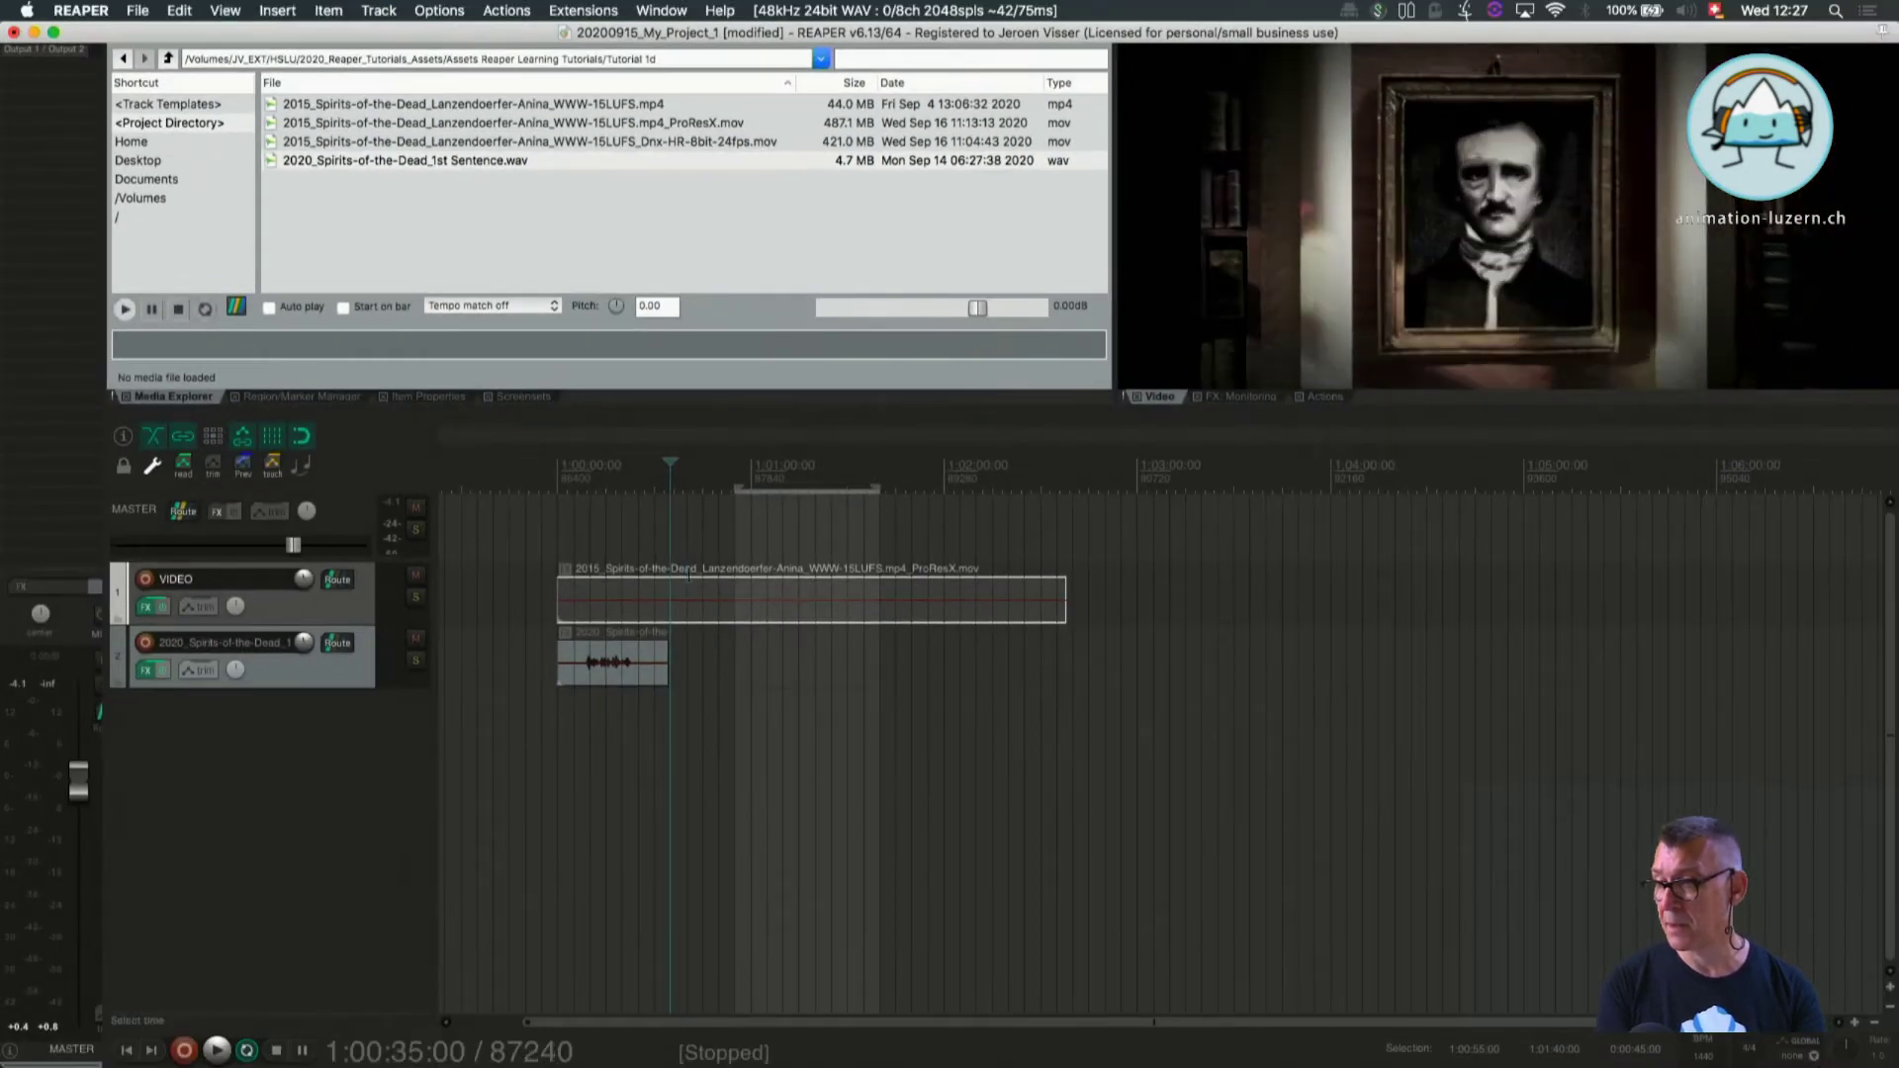
Play back from 1:00:55 and from the 1:00:10 title frame to check the sound.
click(702, 616)
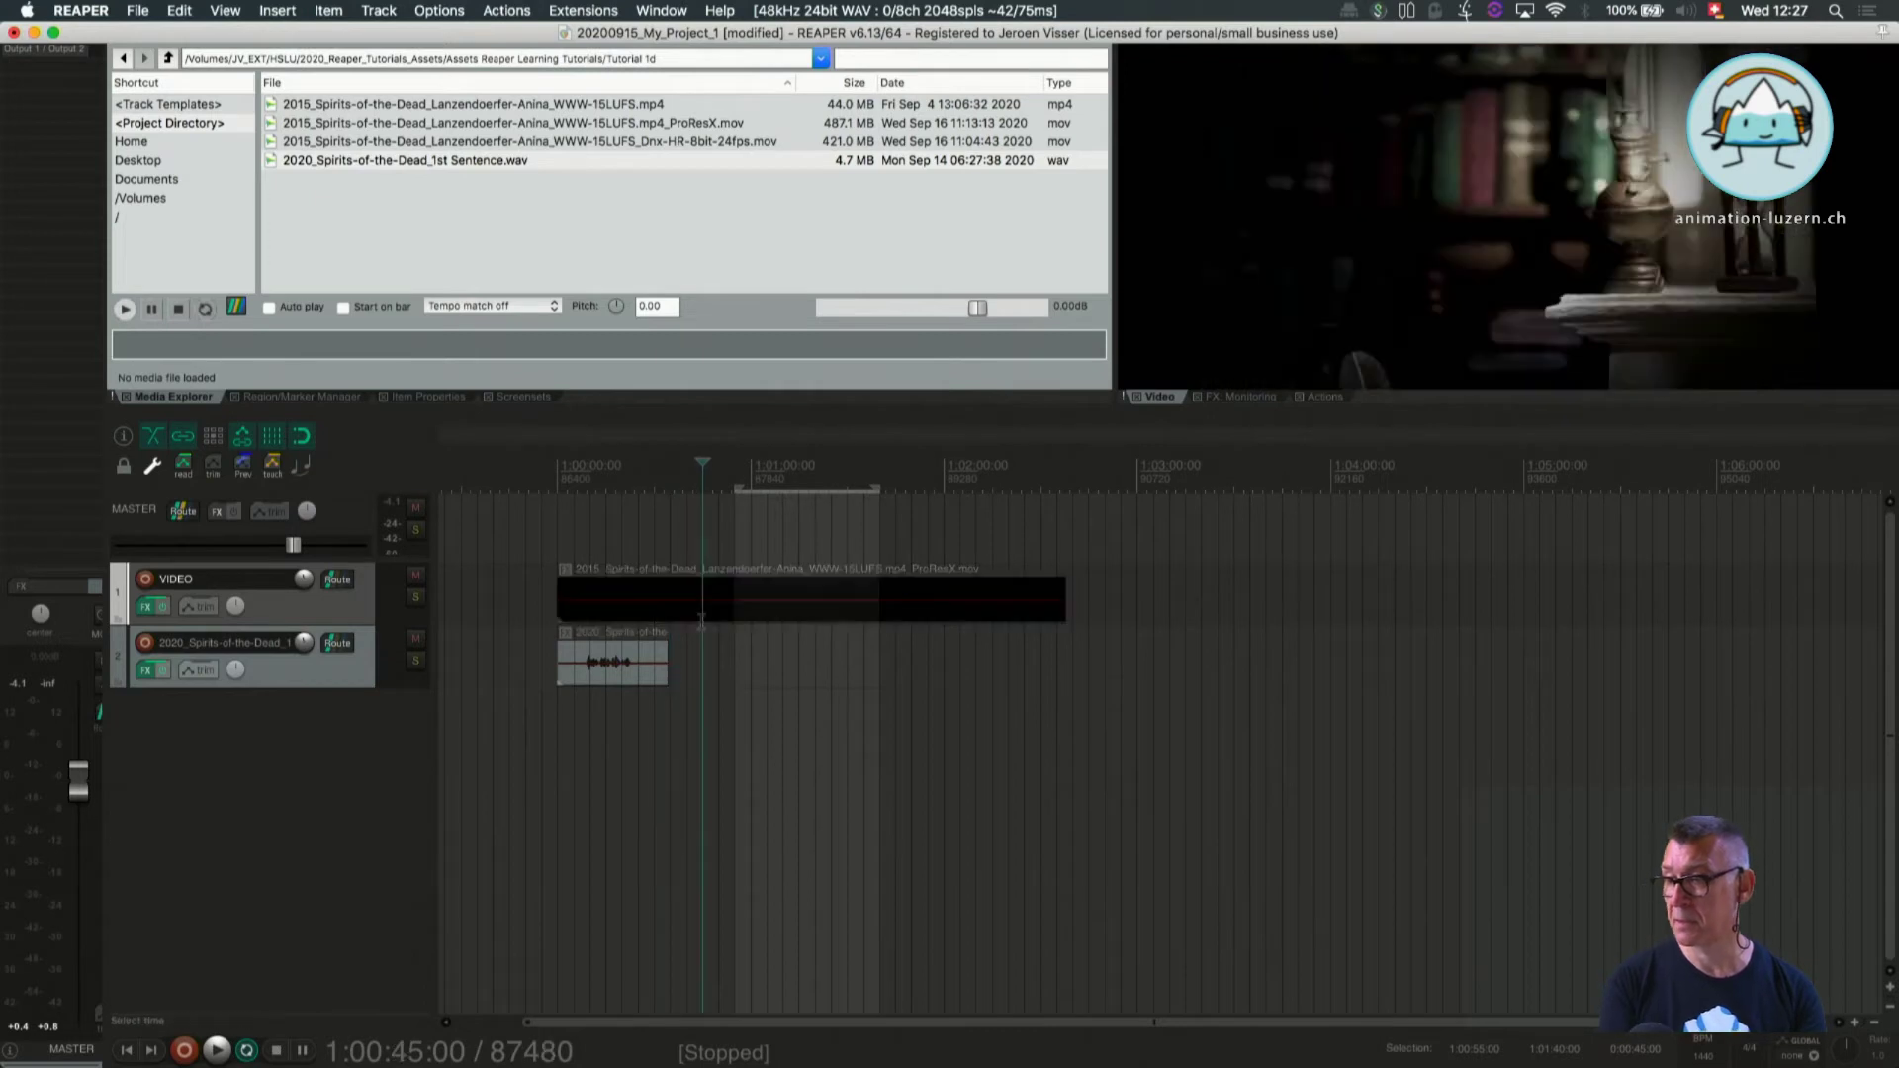
click(721, 622)
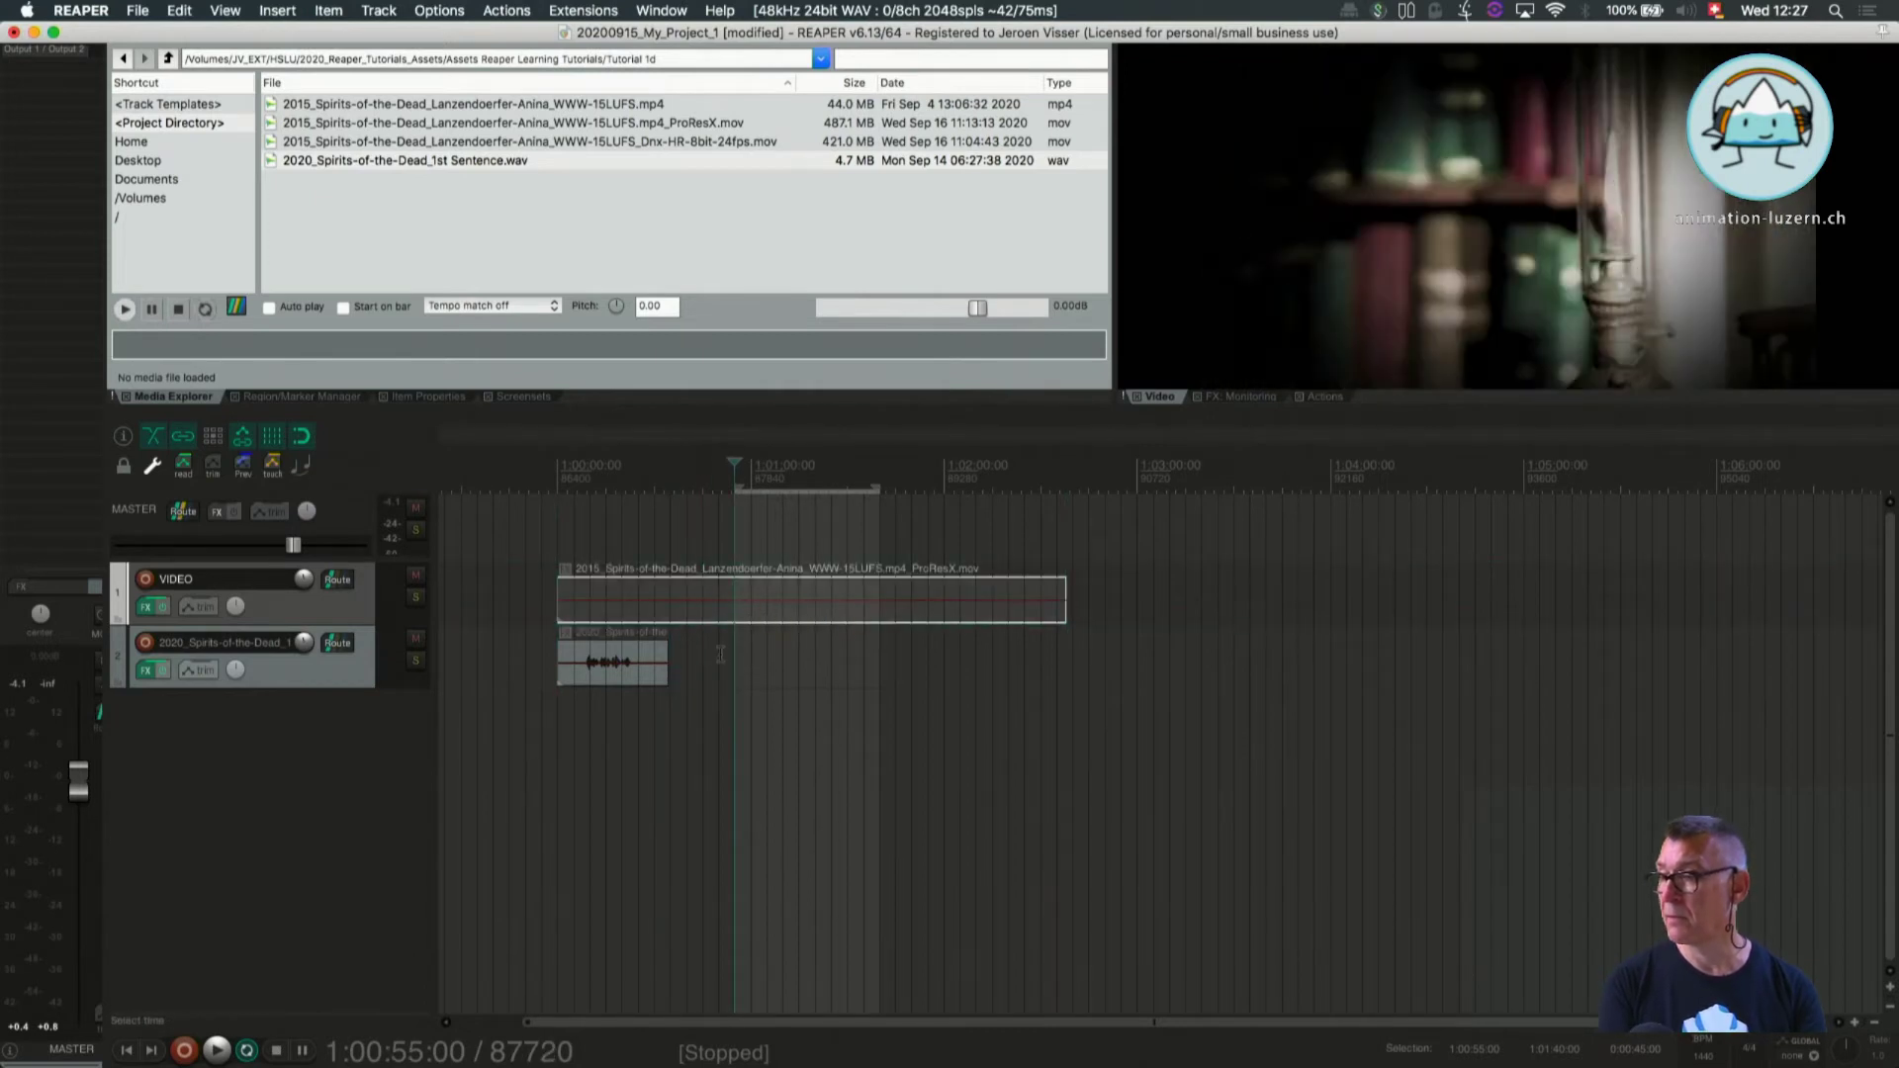
key(space)
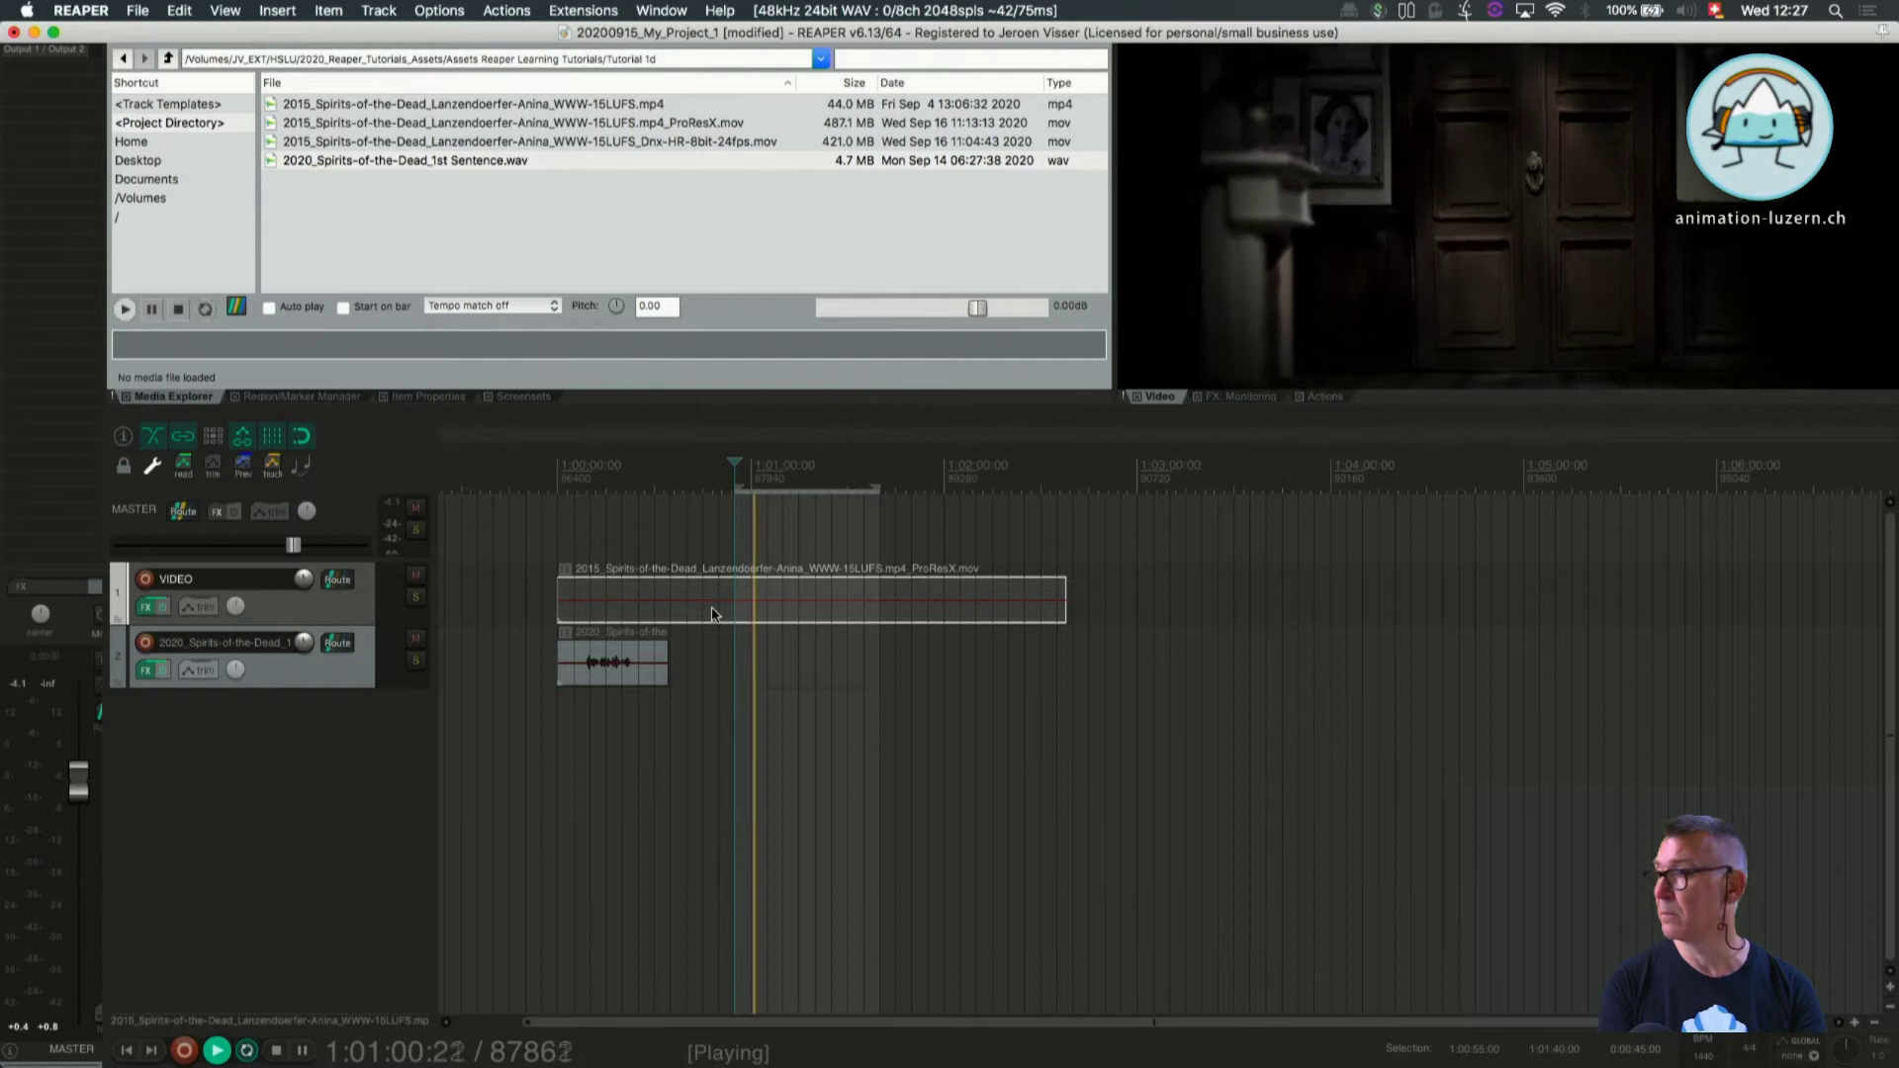
key(space)
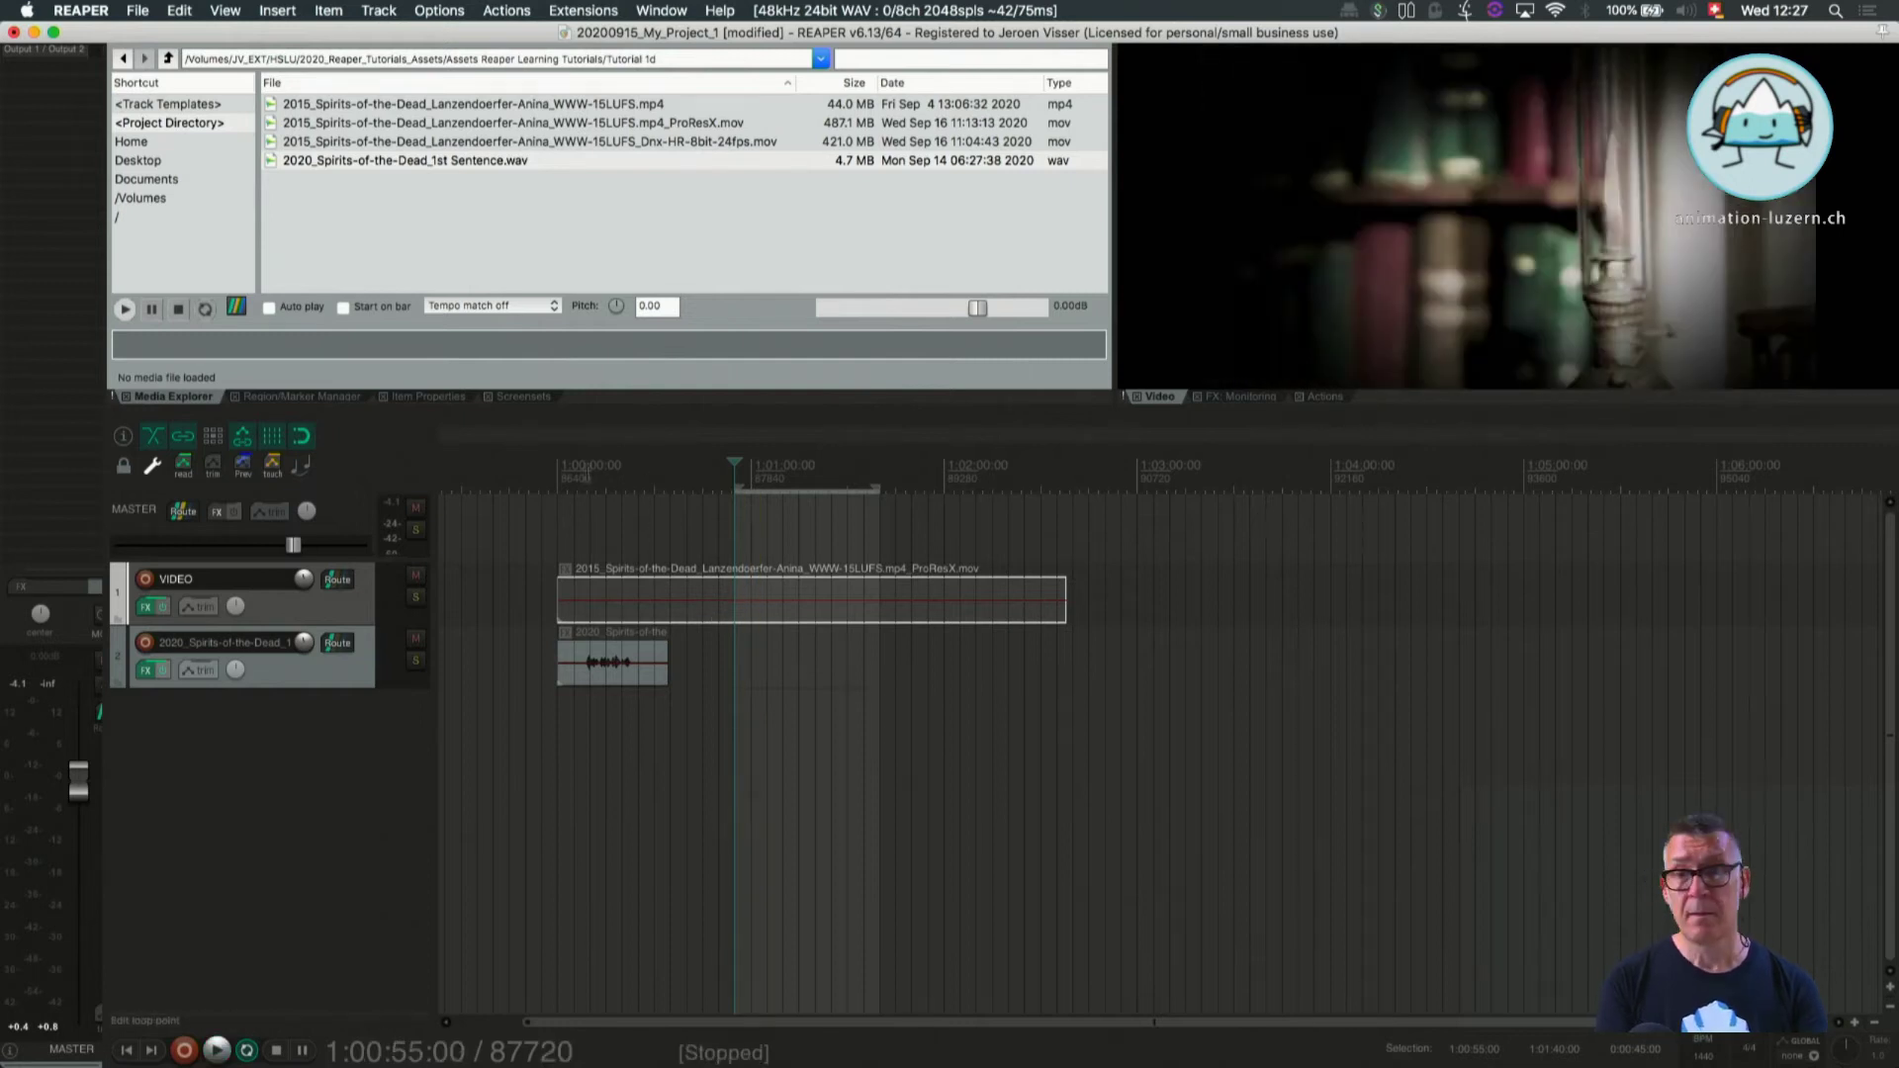
click(589, 475)
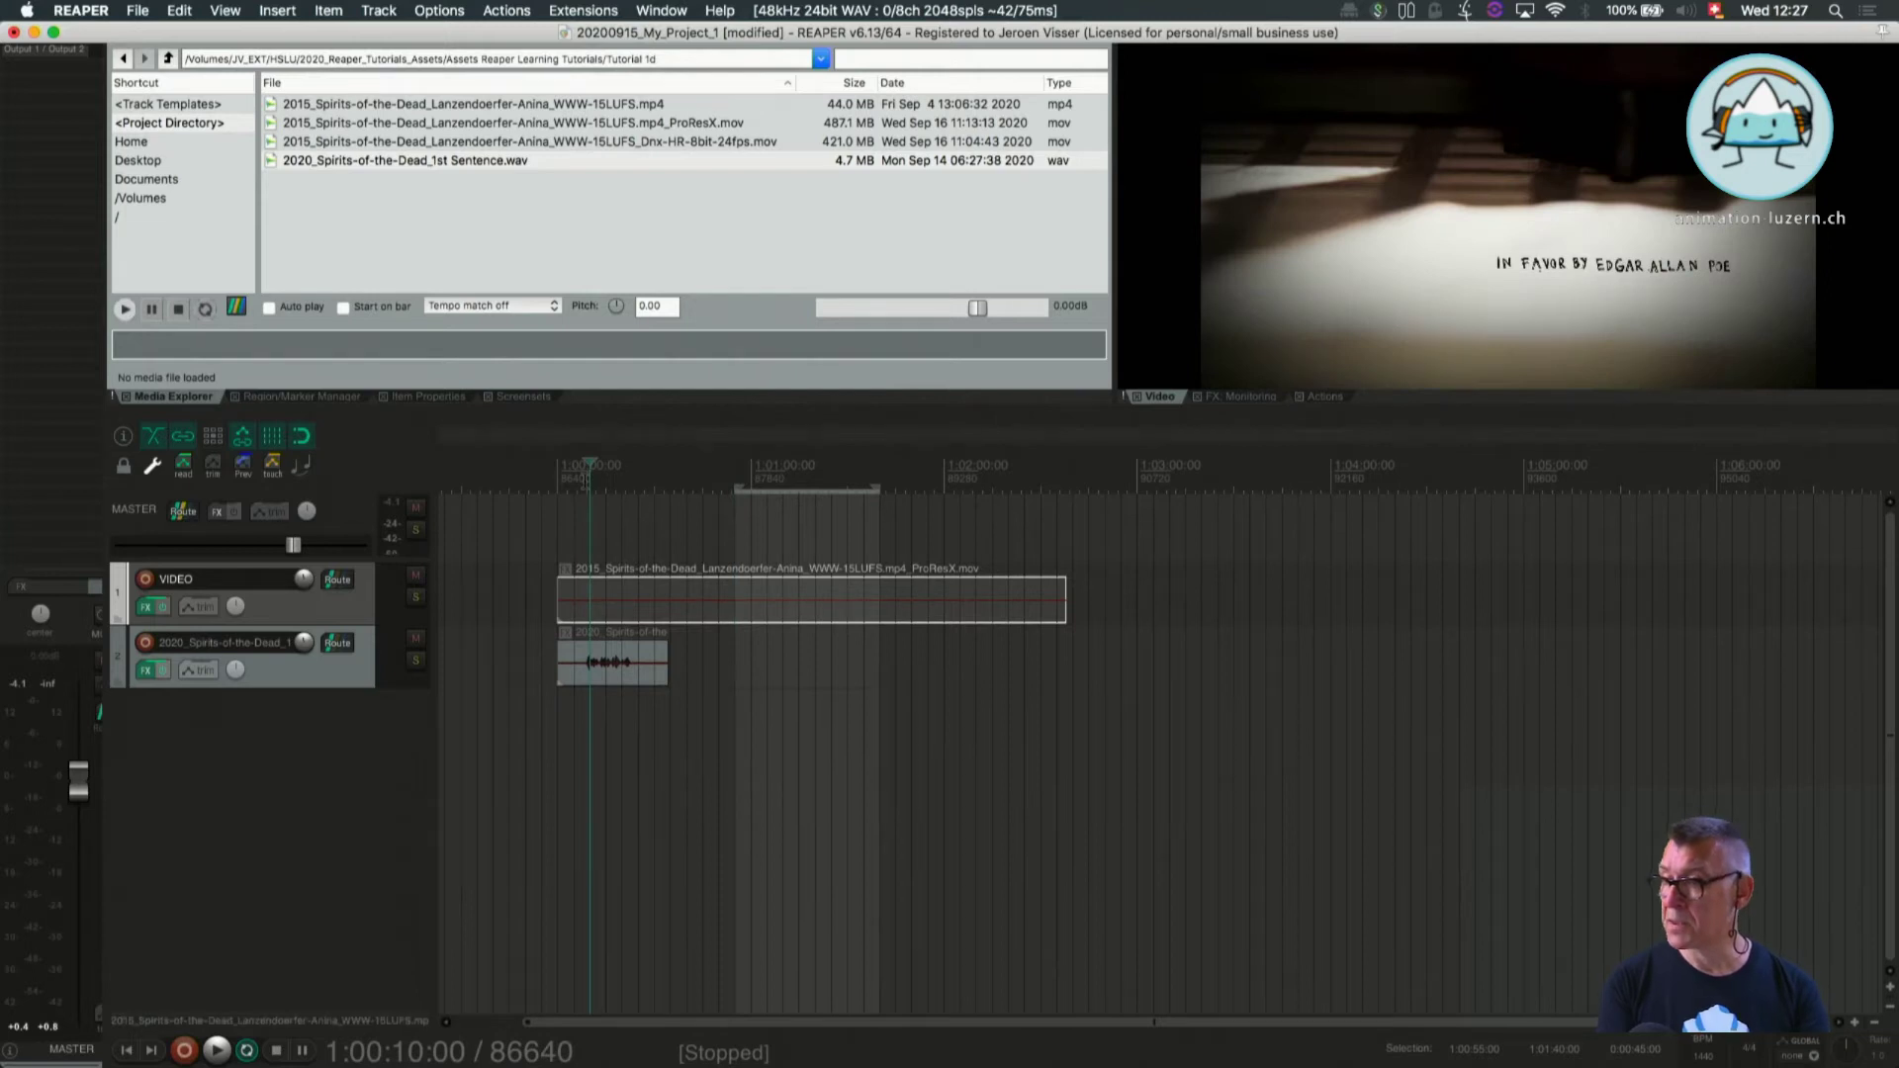
key(space)
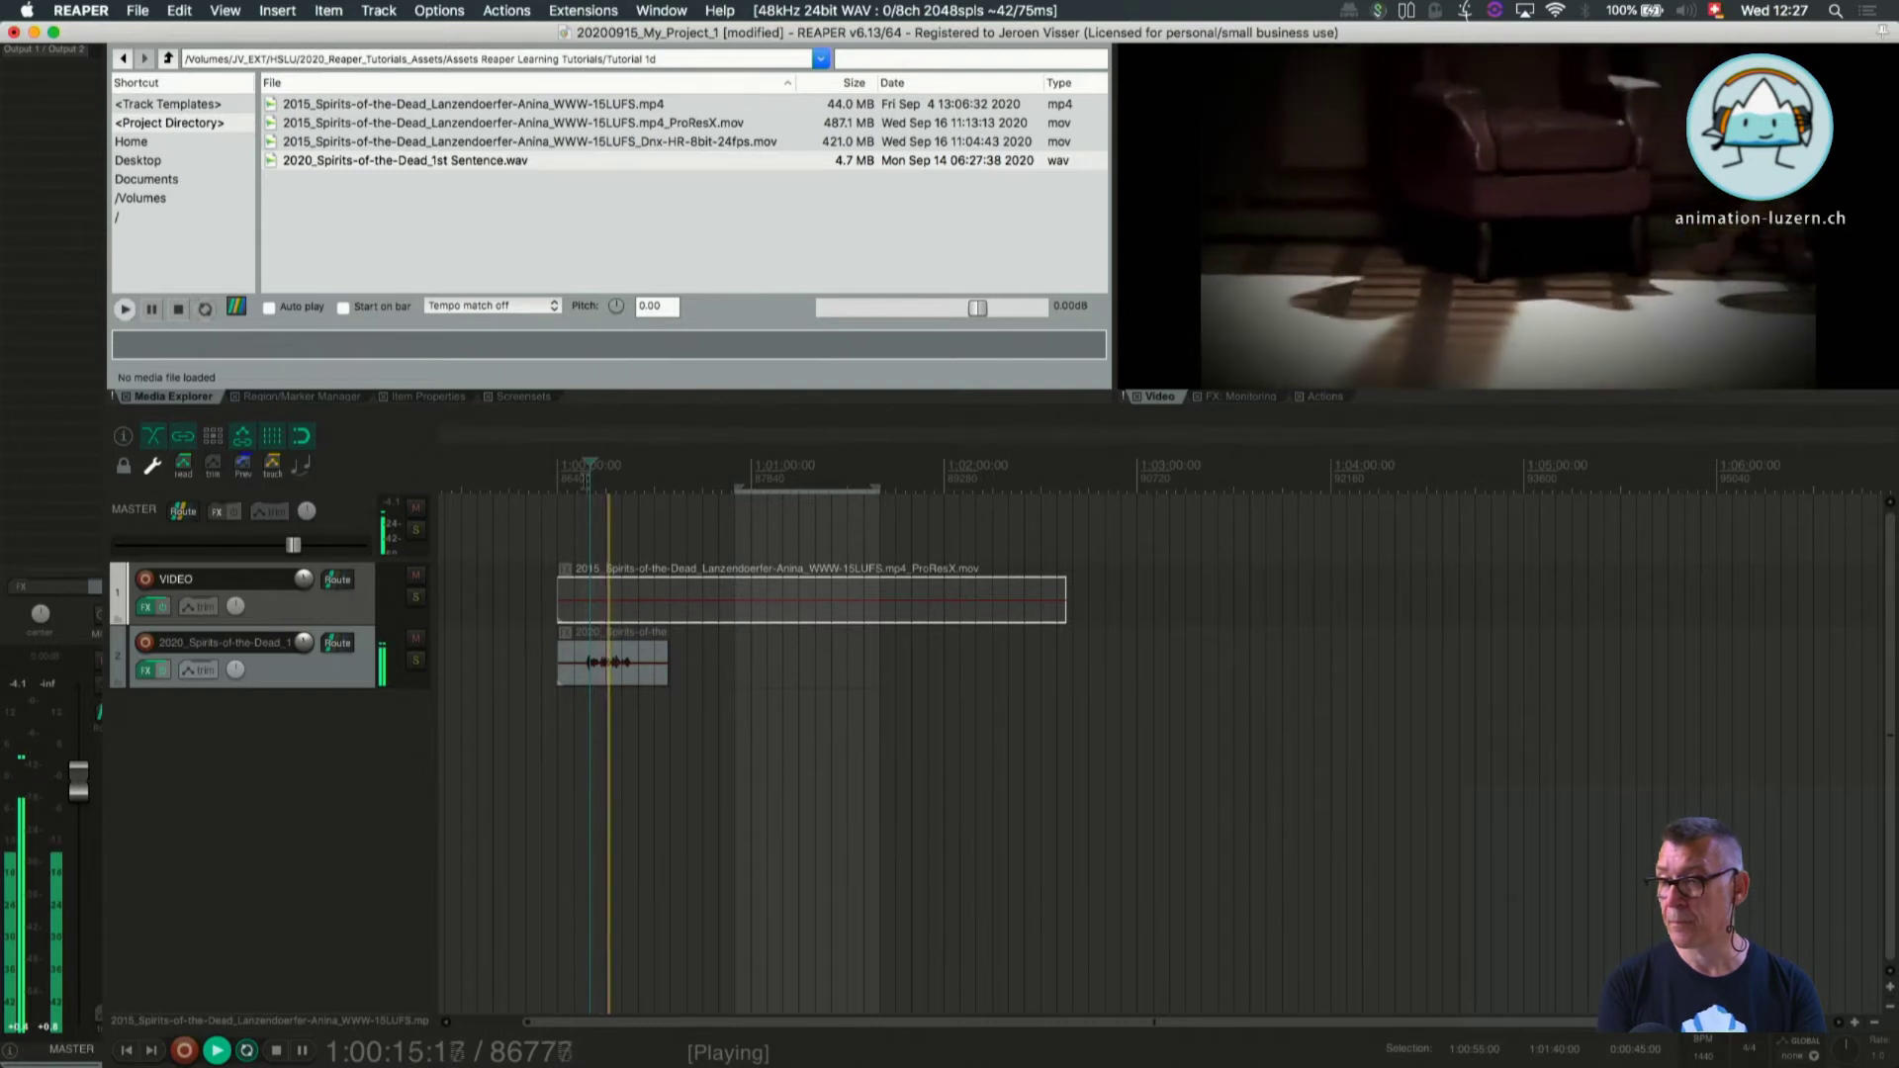
key(space)
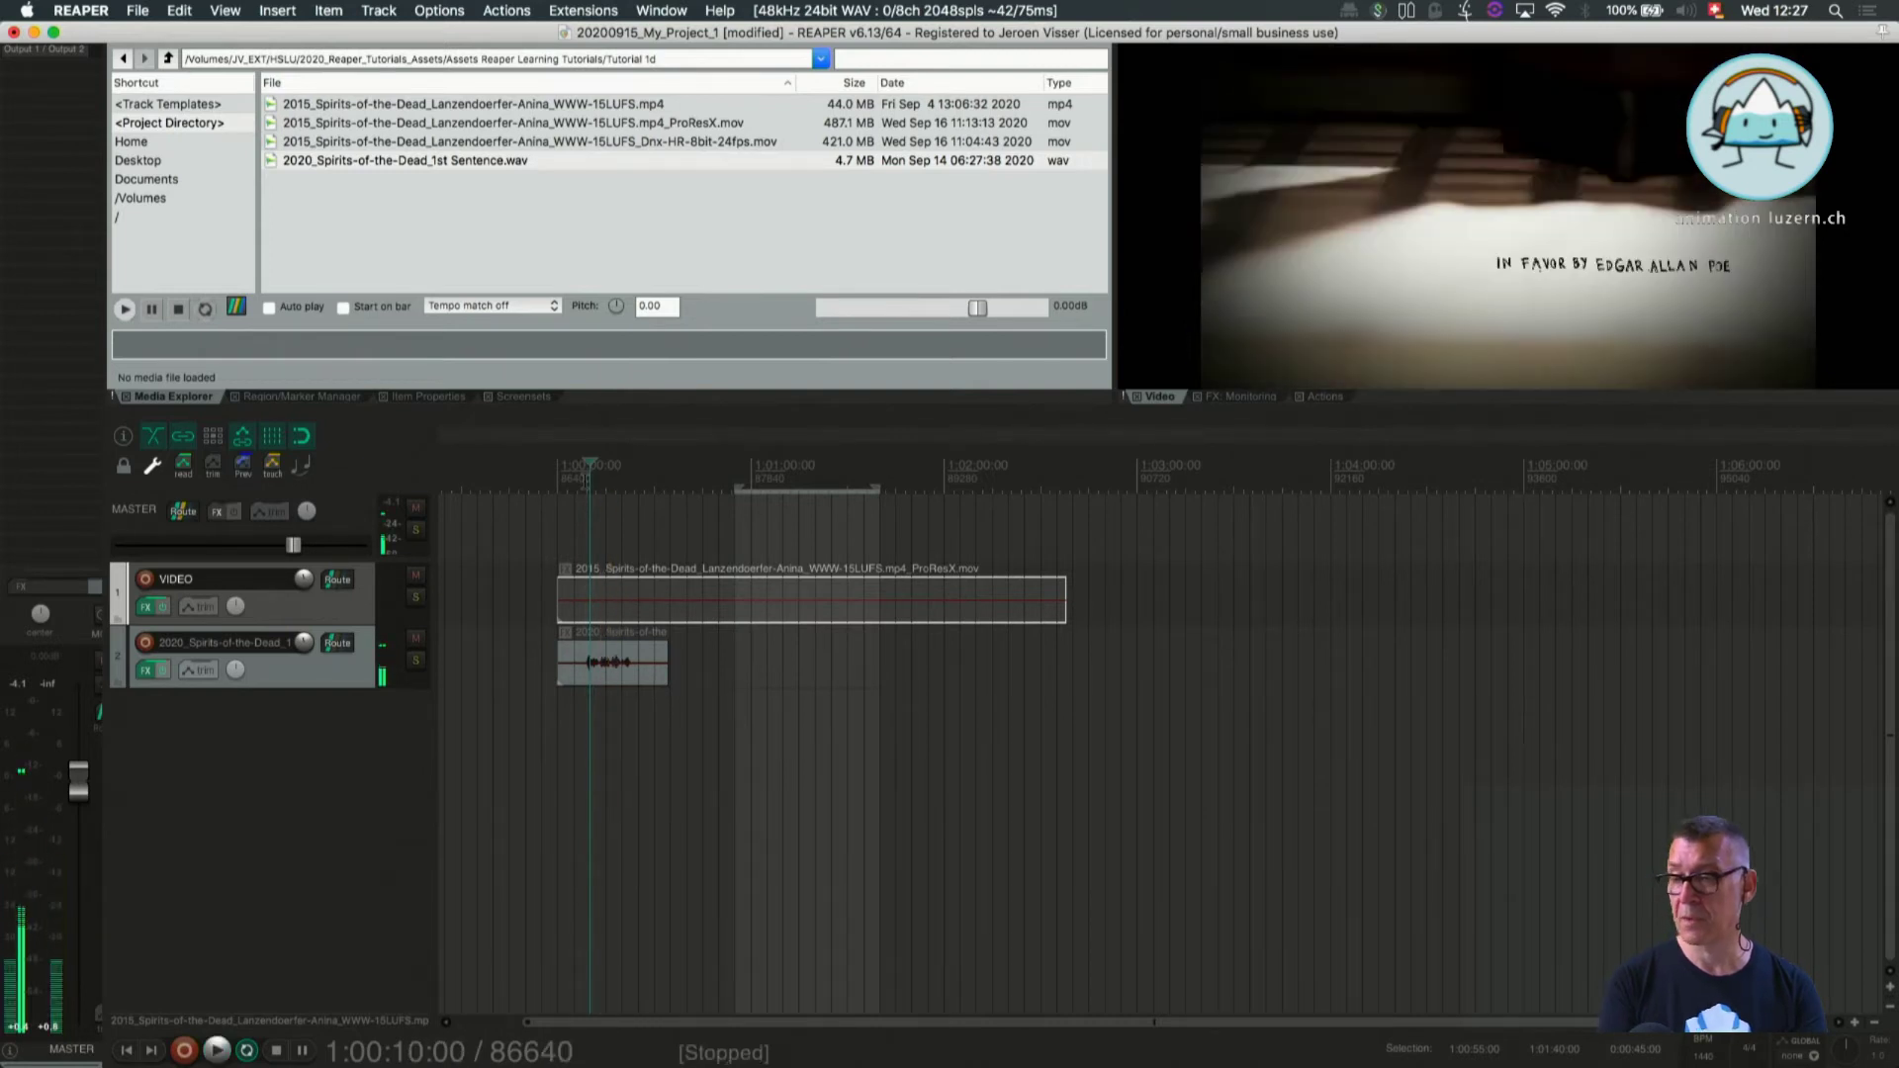
click(293, 668)
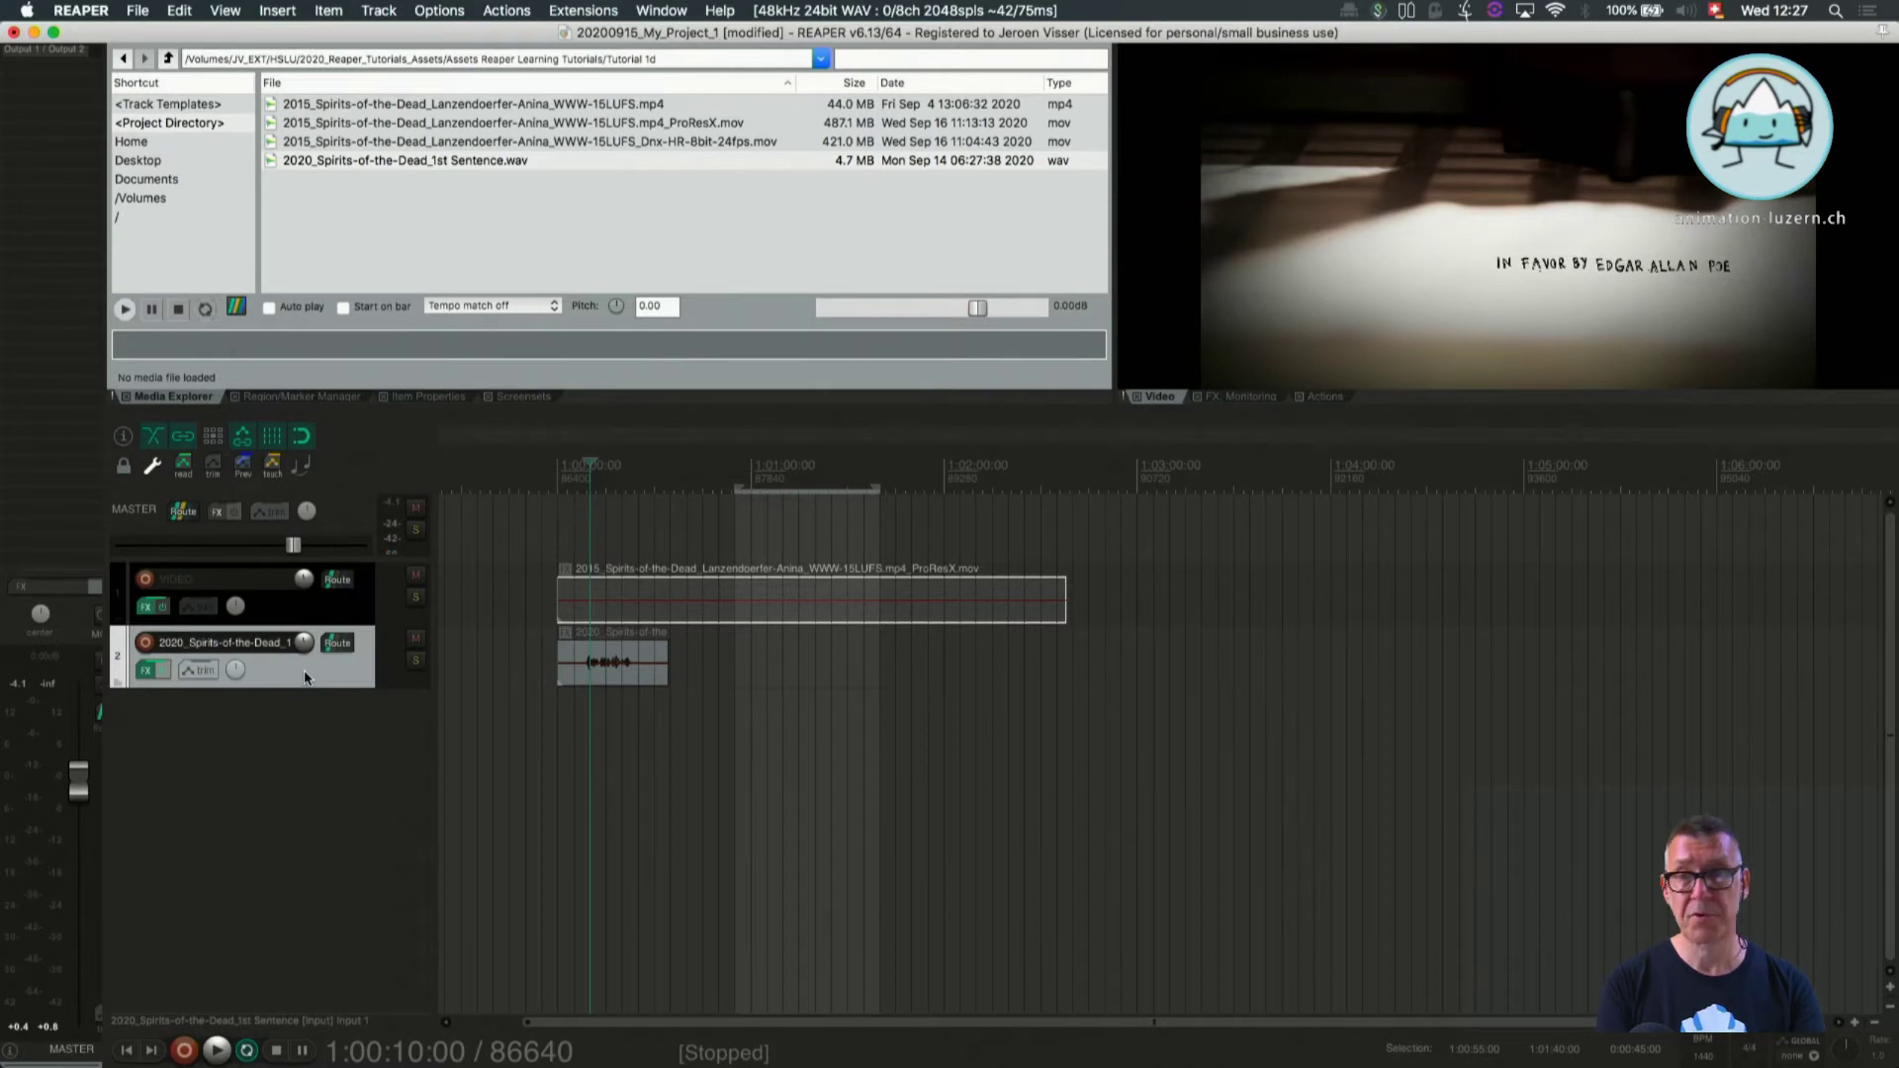
Give the audio track a bright yellow custom colour, saving it as a palette swatch.
right_click(305, 677)
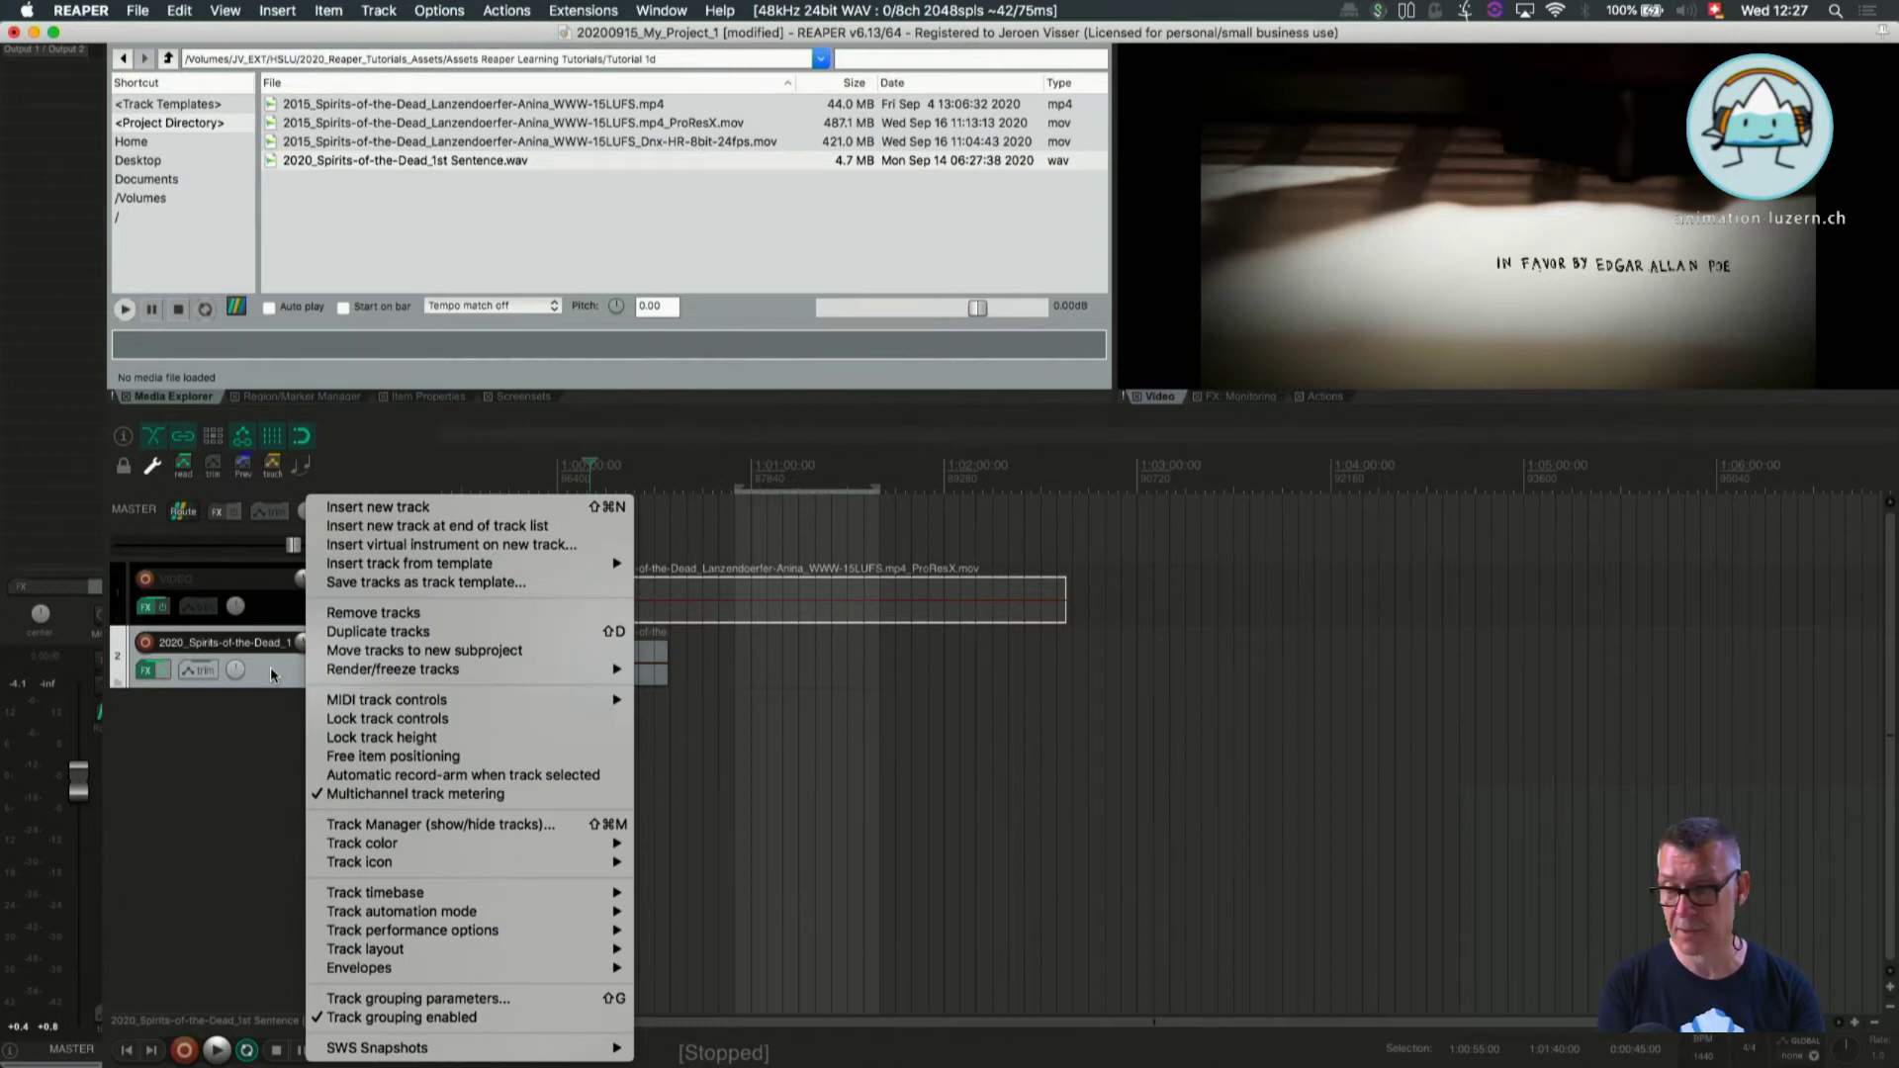
mouse_move(465, 844)
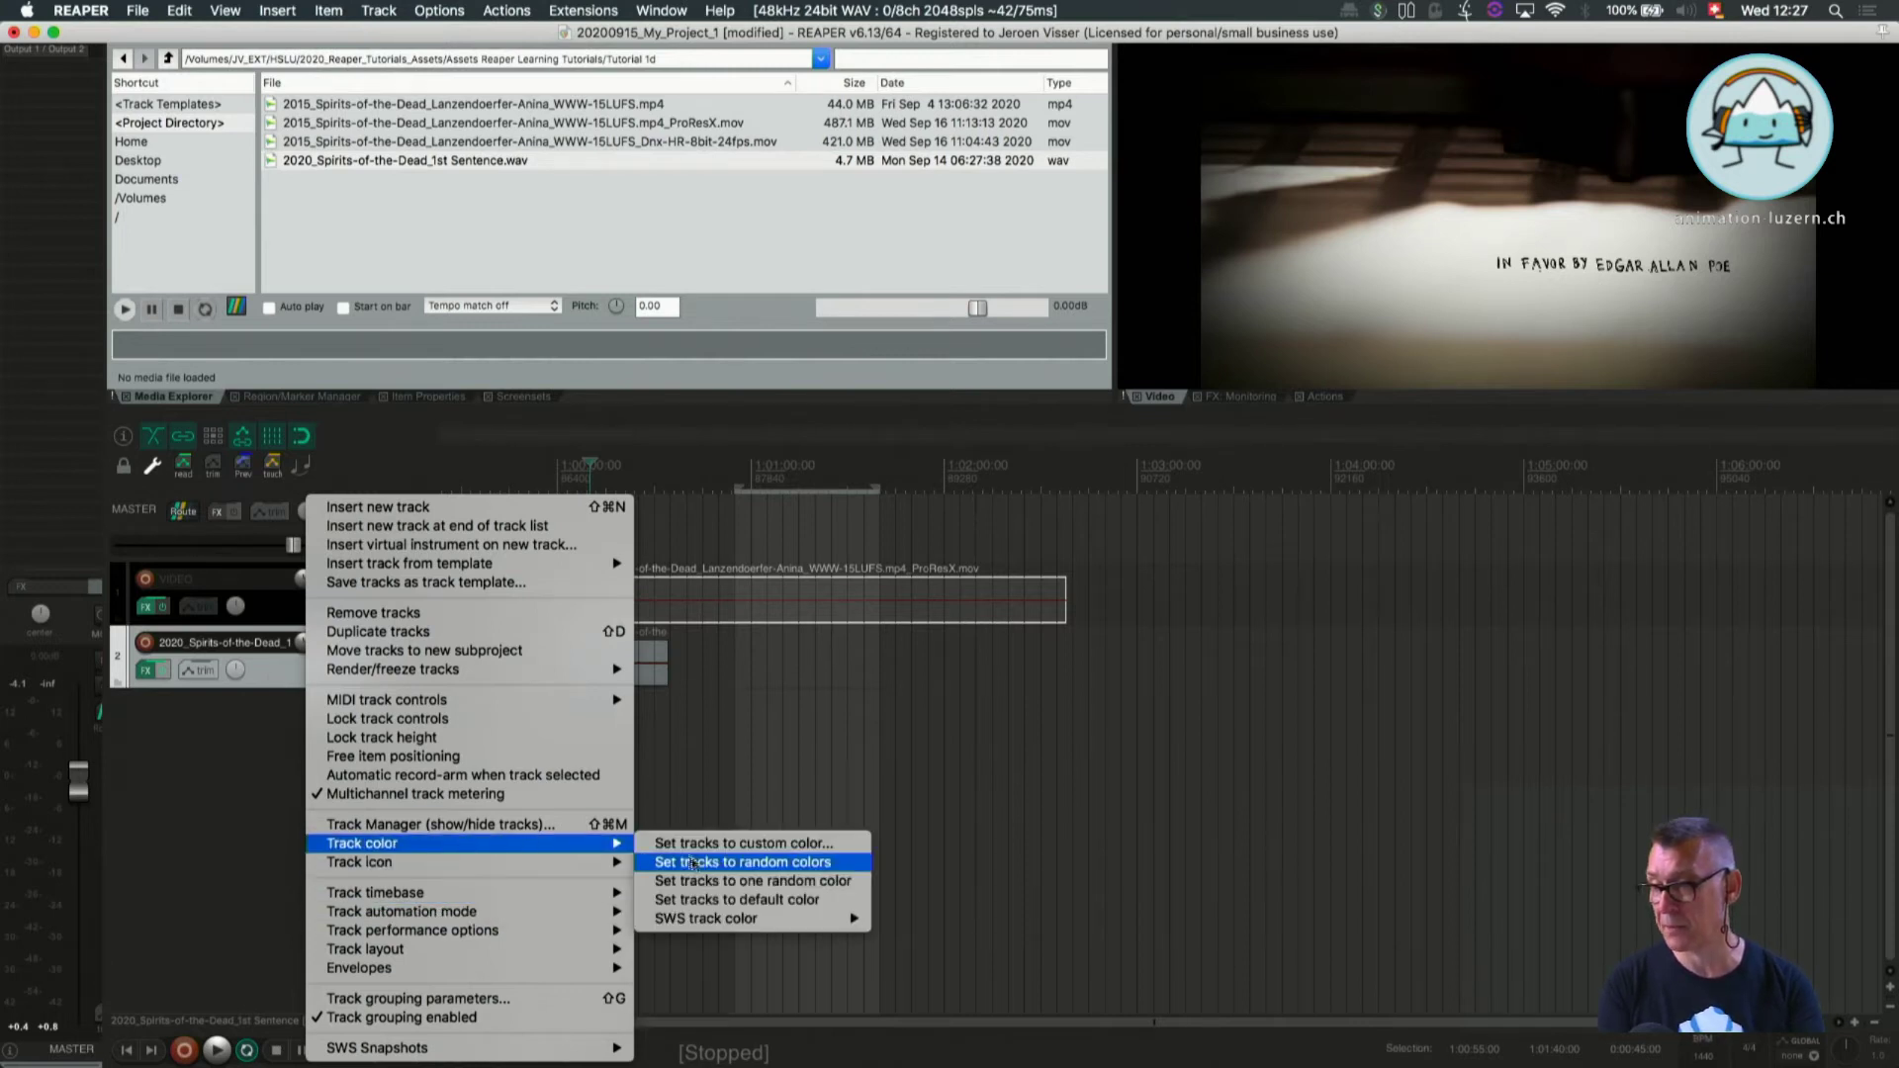
click(699, 844)
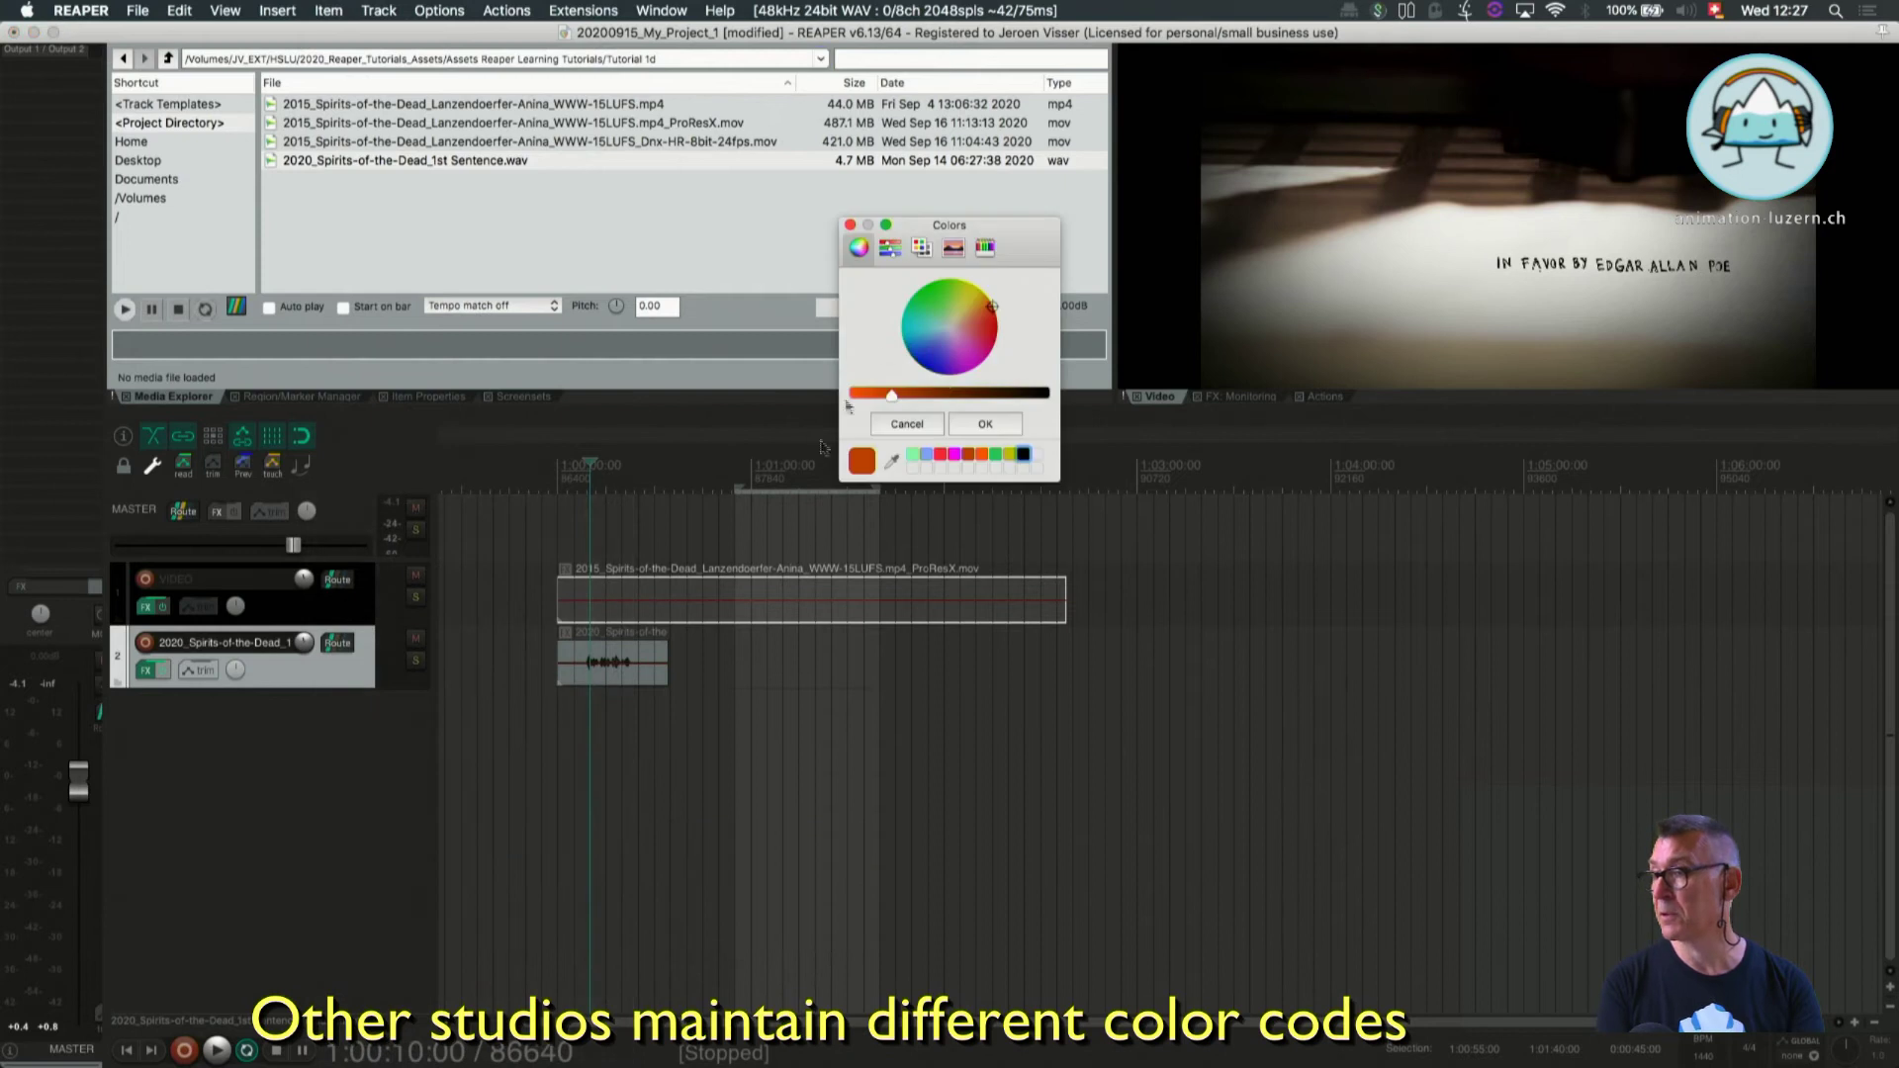
drag(995, 316, 969, 295)
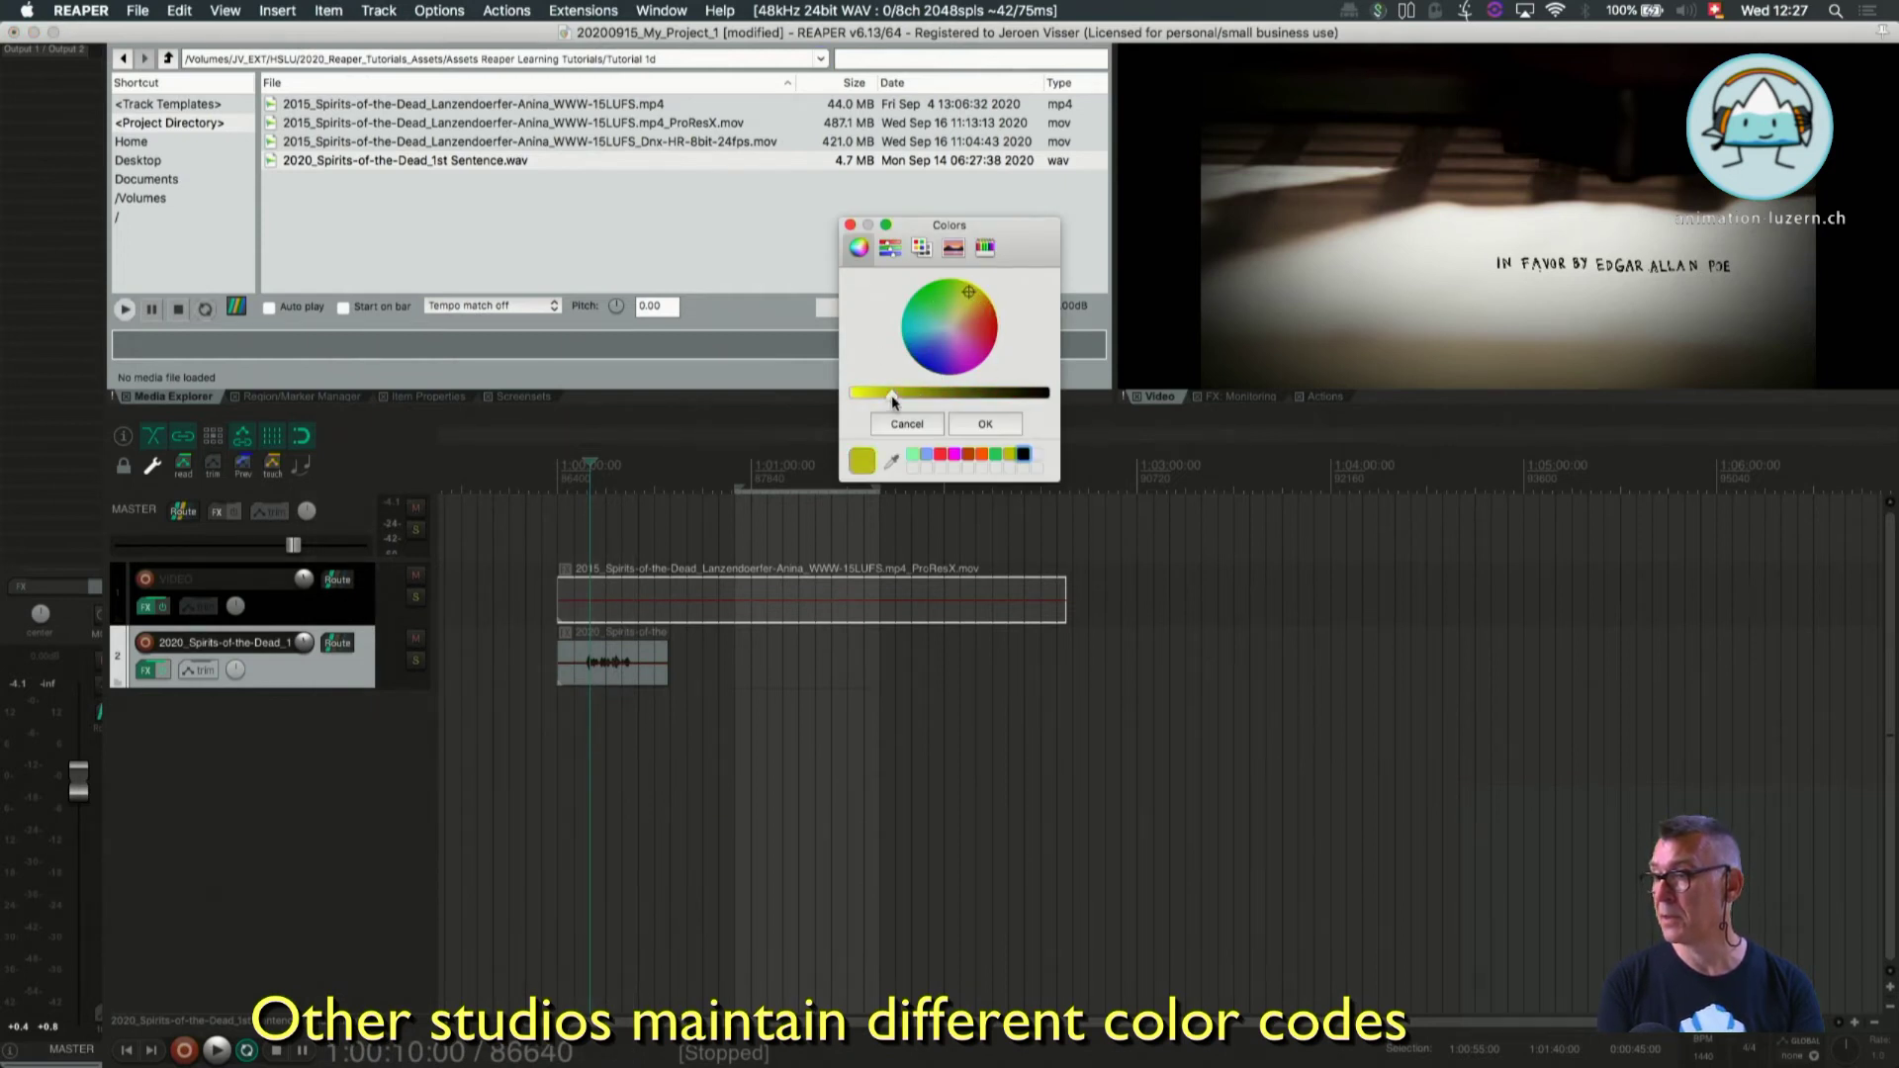
drag(892, 395, 860, 398)
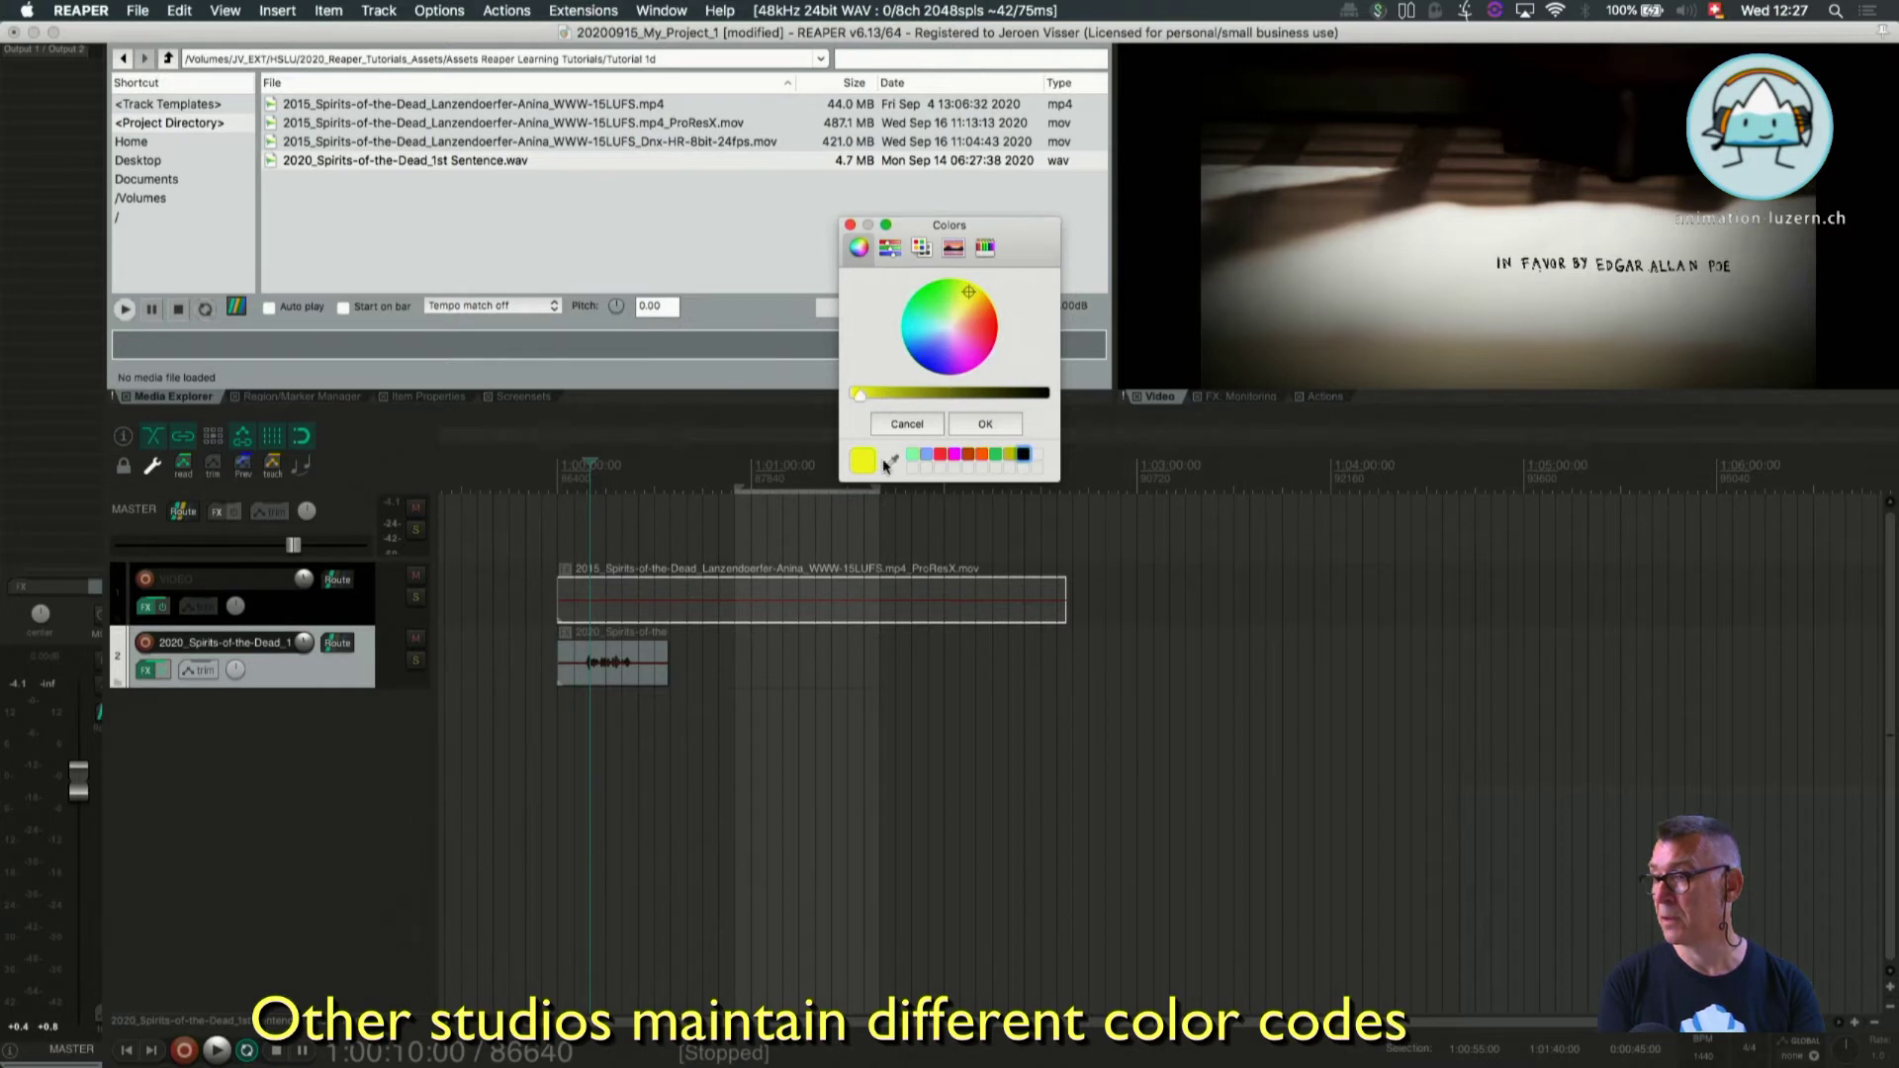
drag(863, 463, 1038, 455)
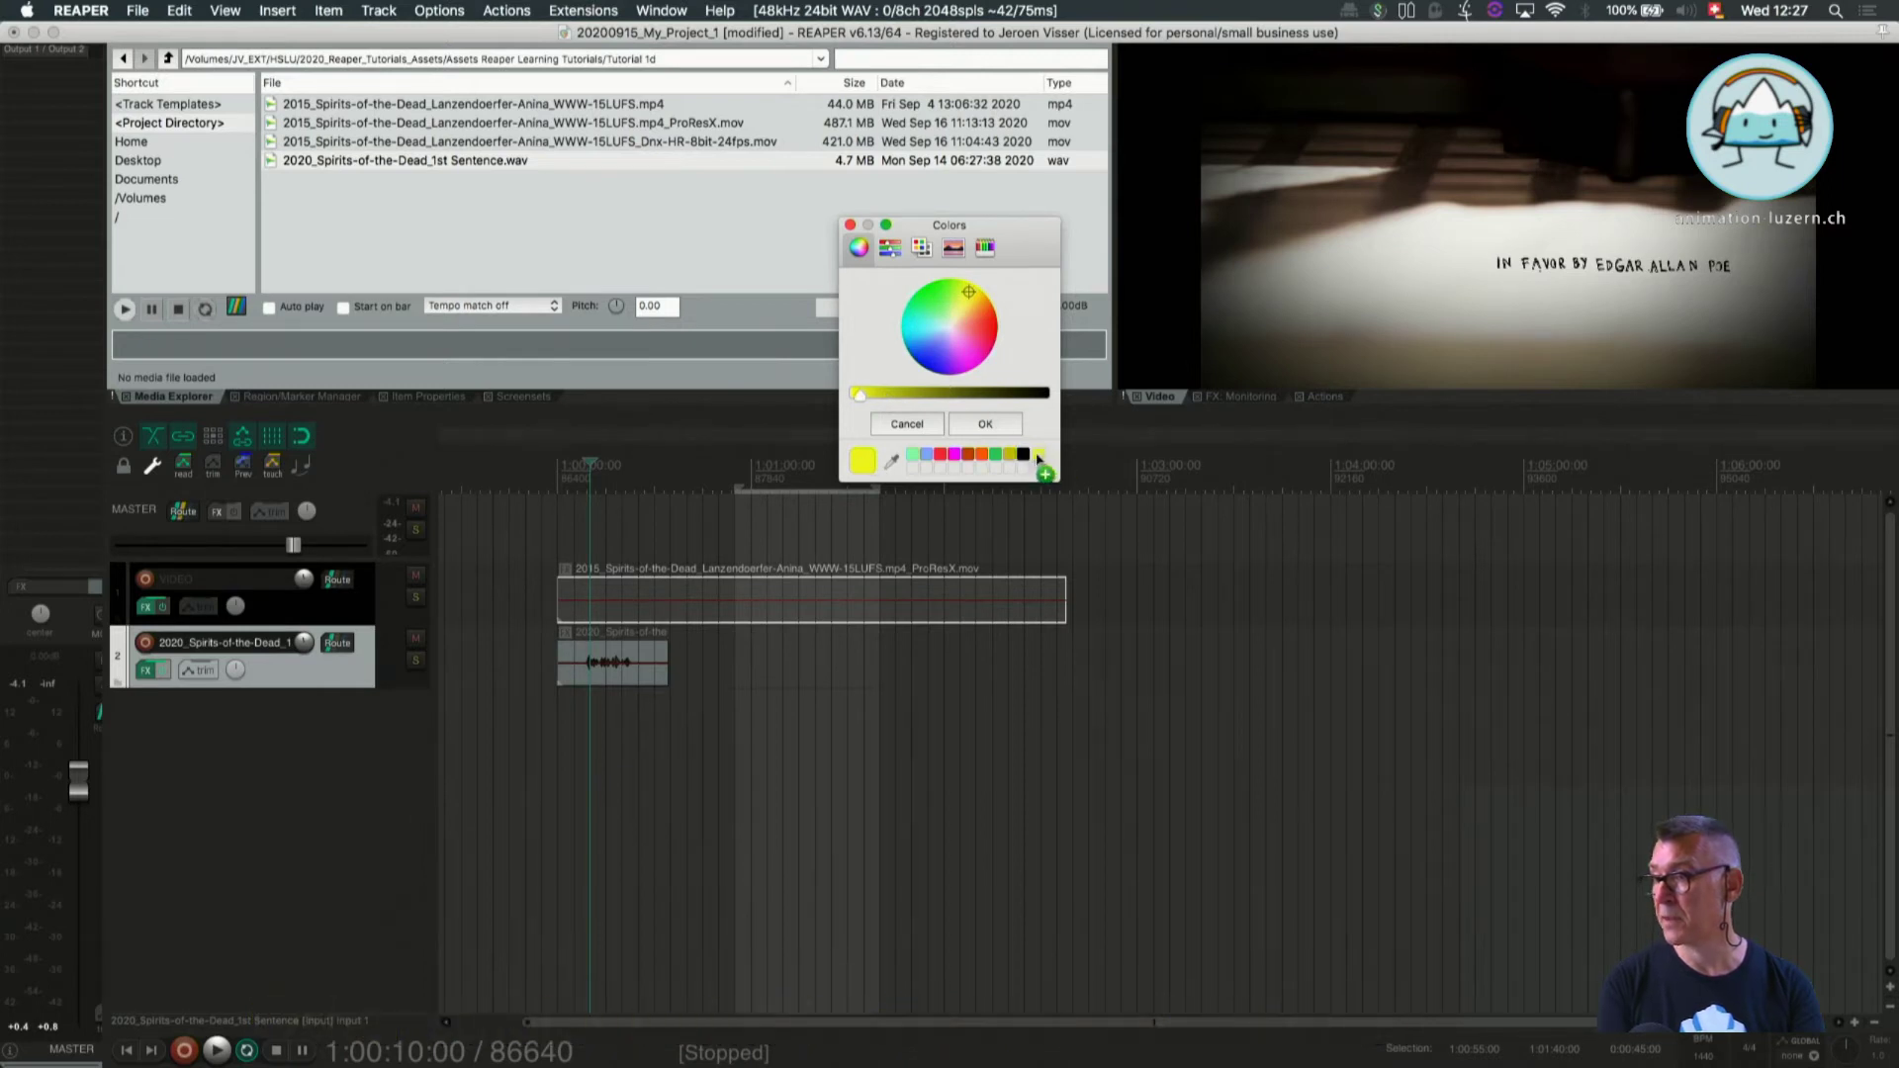
click(989, 425)
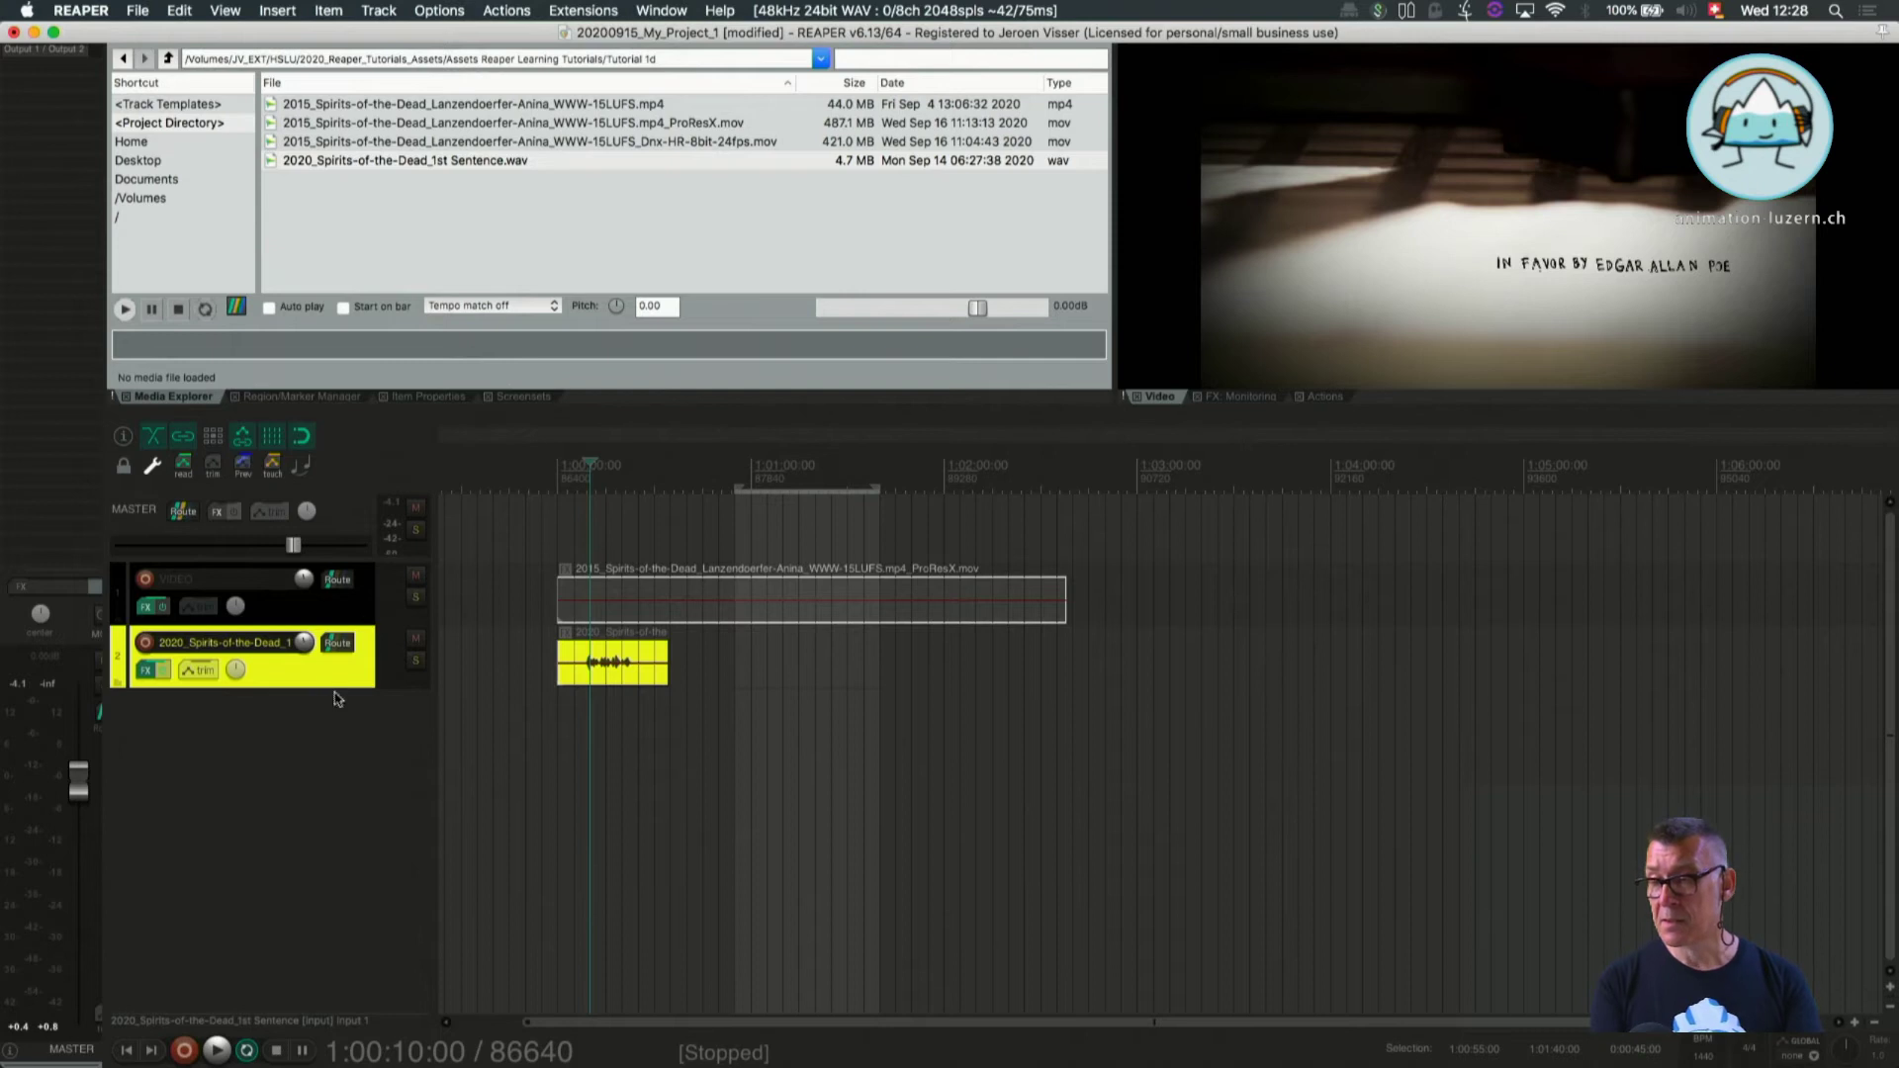
Duplicate the VIDEO track with Shift+D, copying its ProResX item.
click(285, 618)
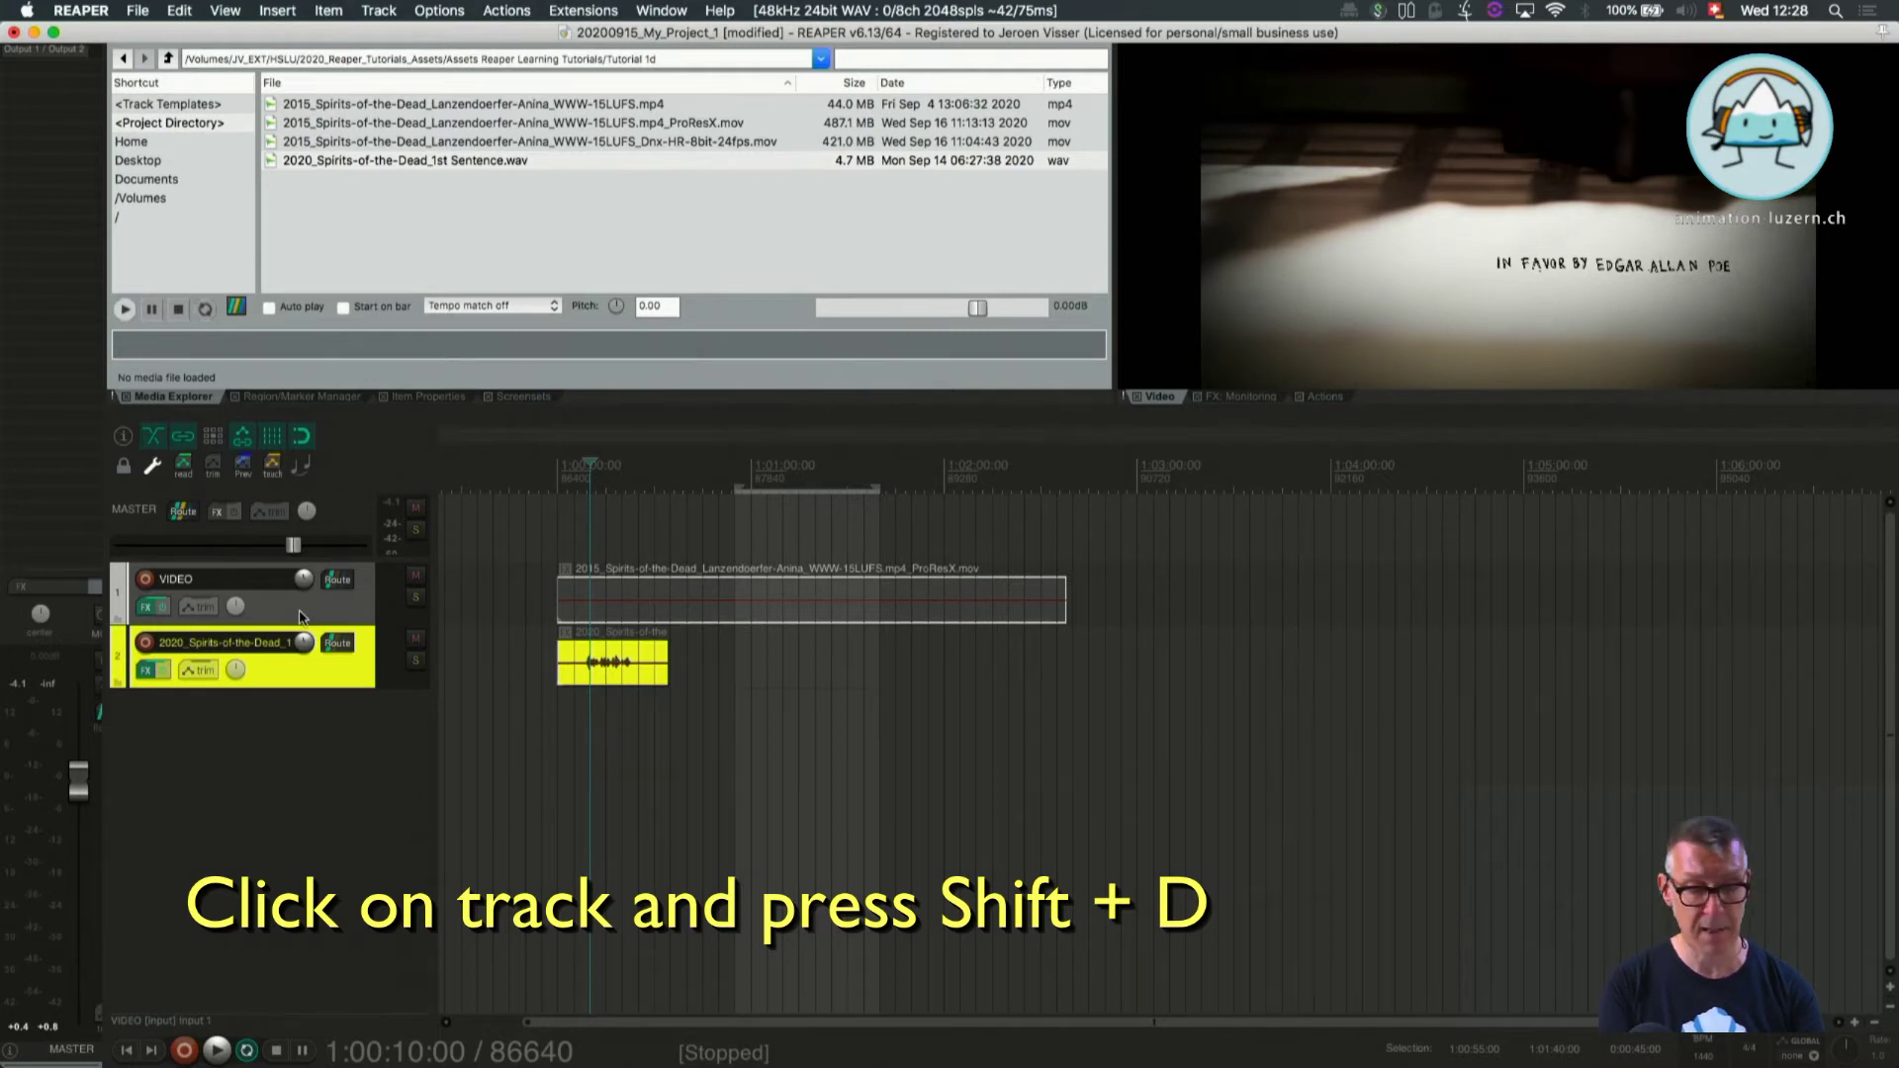
key(shift+d)
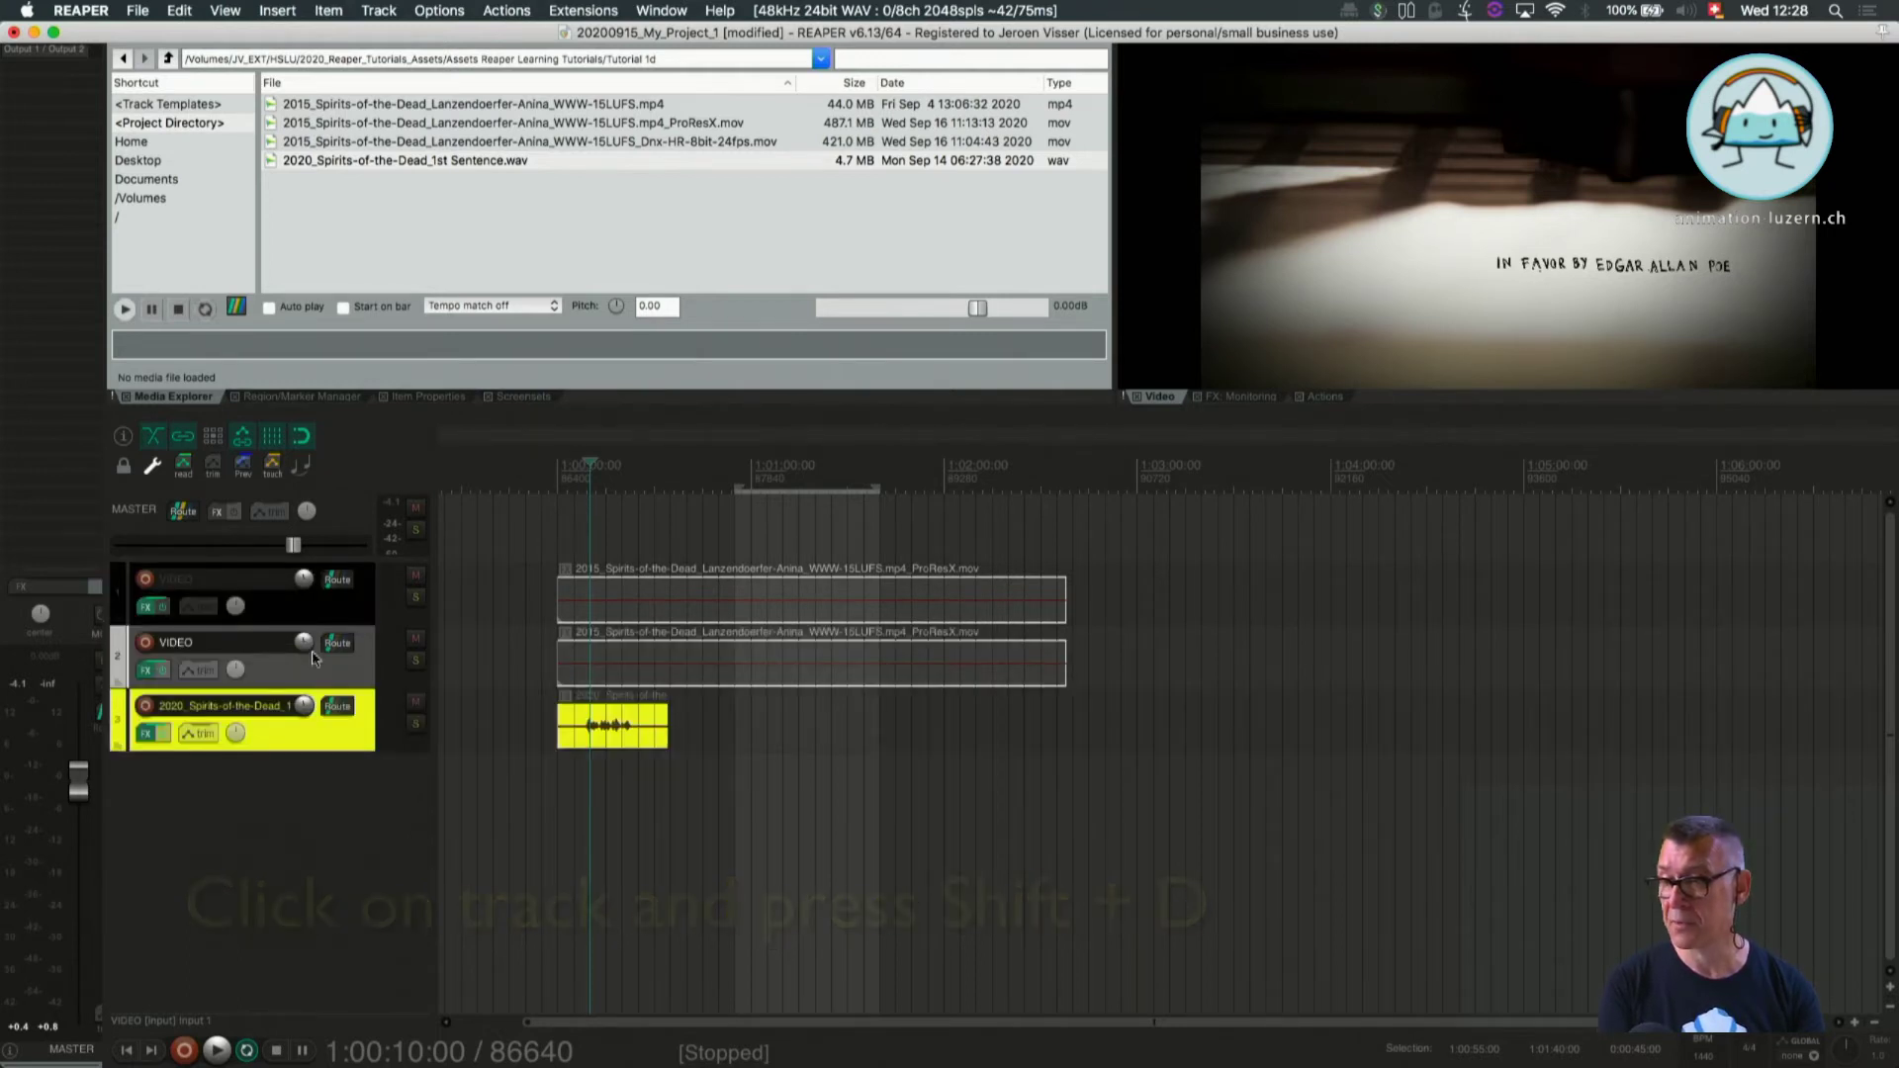
click(317, 805)
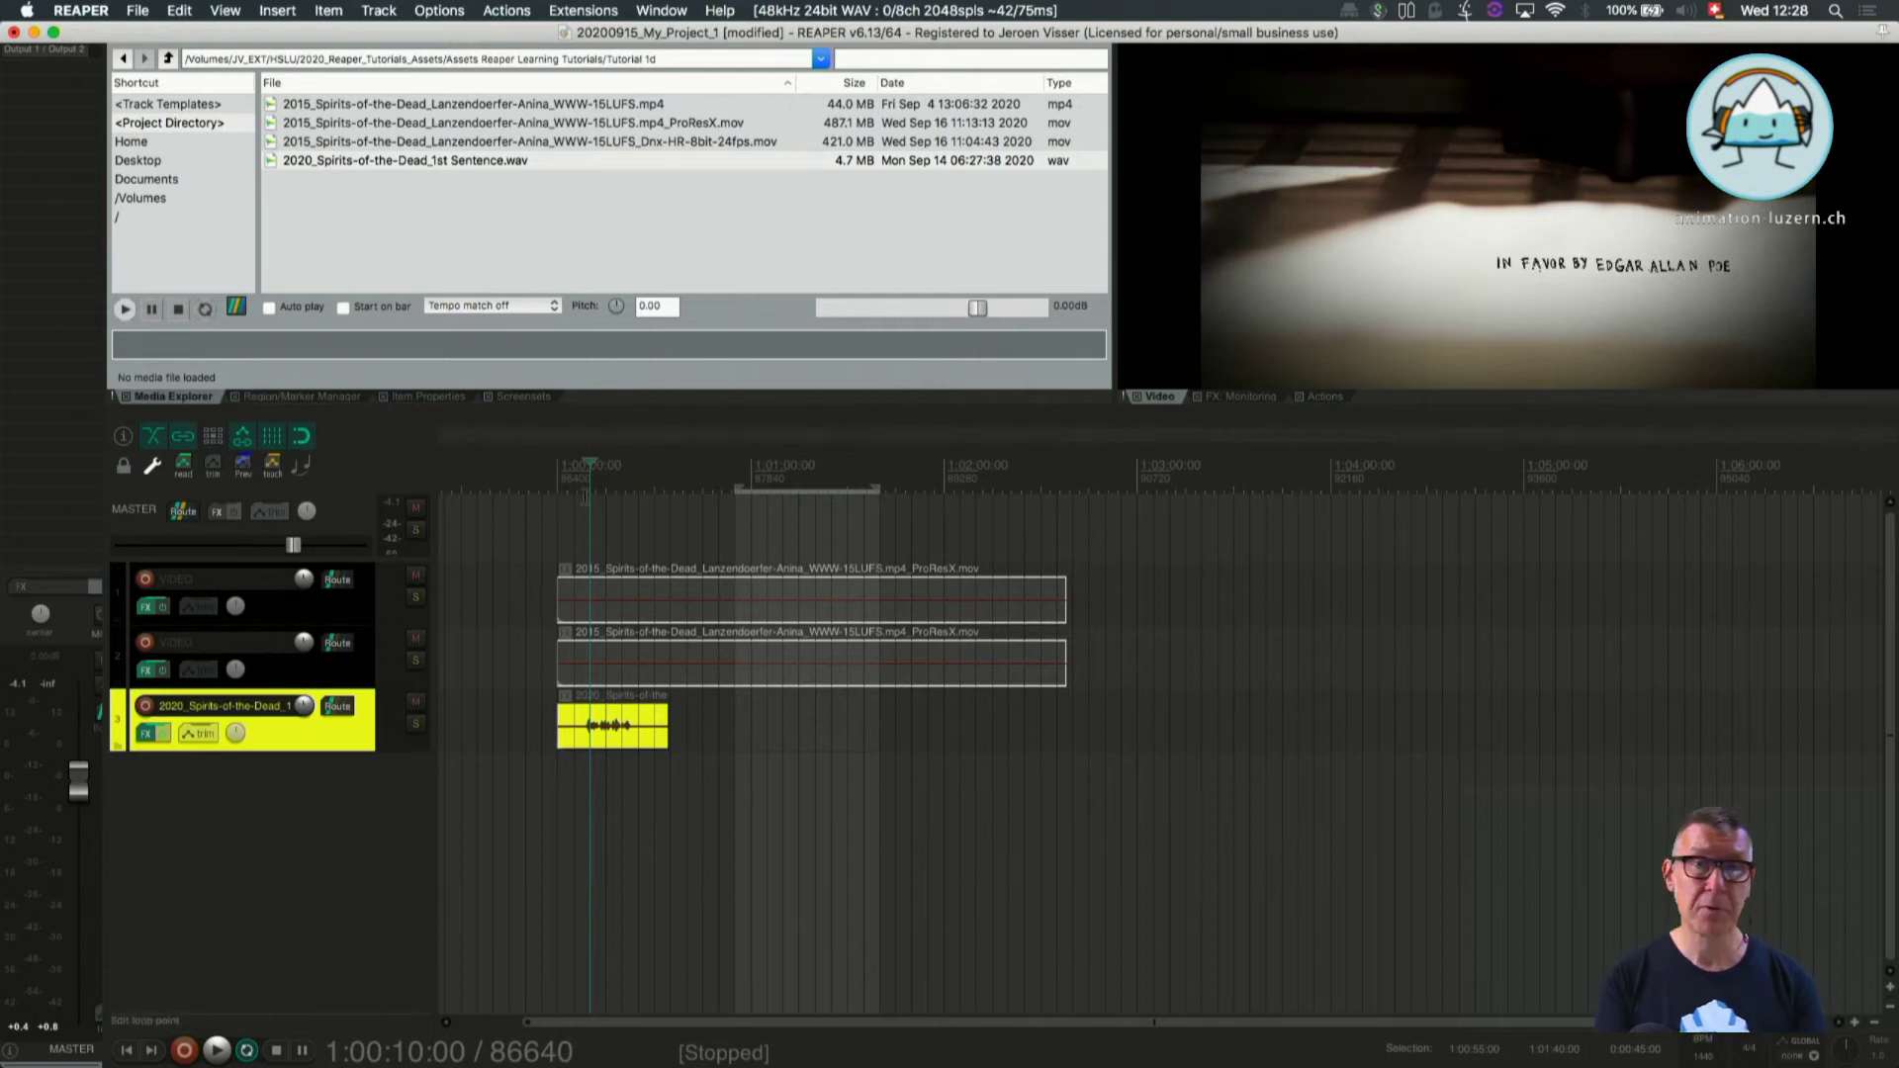
Select the video items on both video tracks, placing the cursor at 1:01:15:00.
mouse_move(722, 665)
mouse_down()
mouse_move(813, 679)
mouse_move(675, 663)
mouse_move(724, 663)
mouse_up()
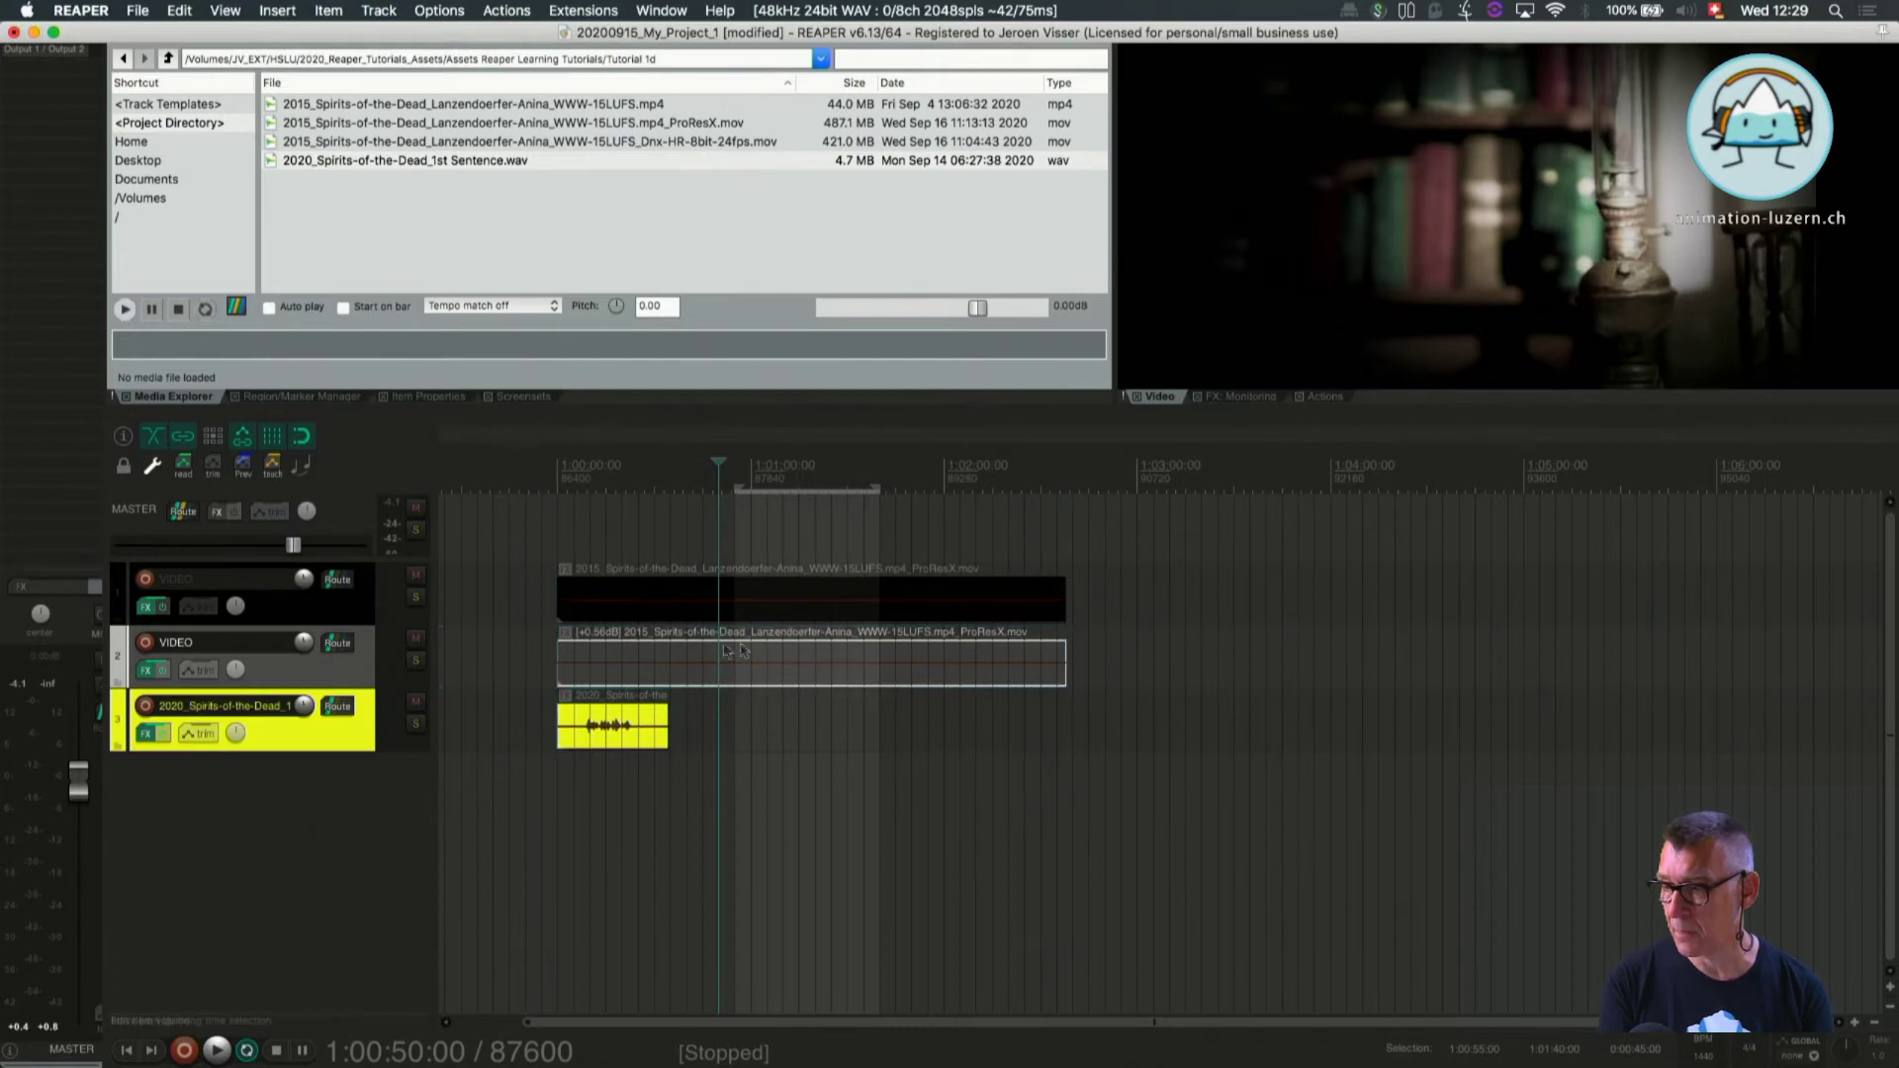
click(783, 611)
click(807, 610)
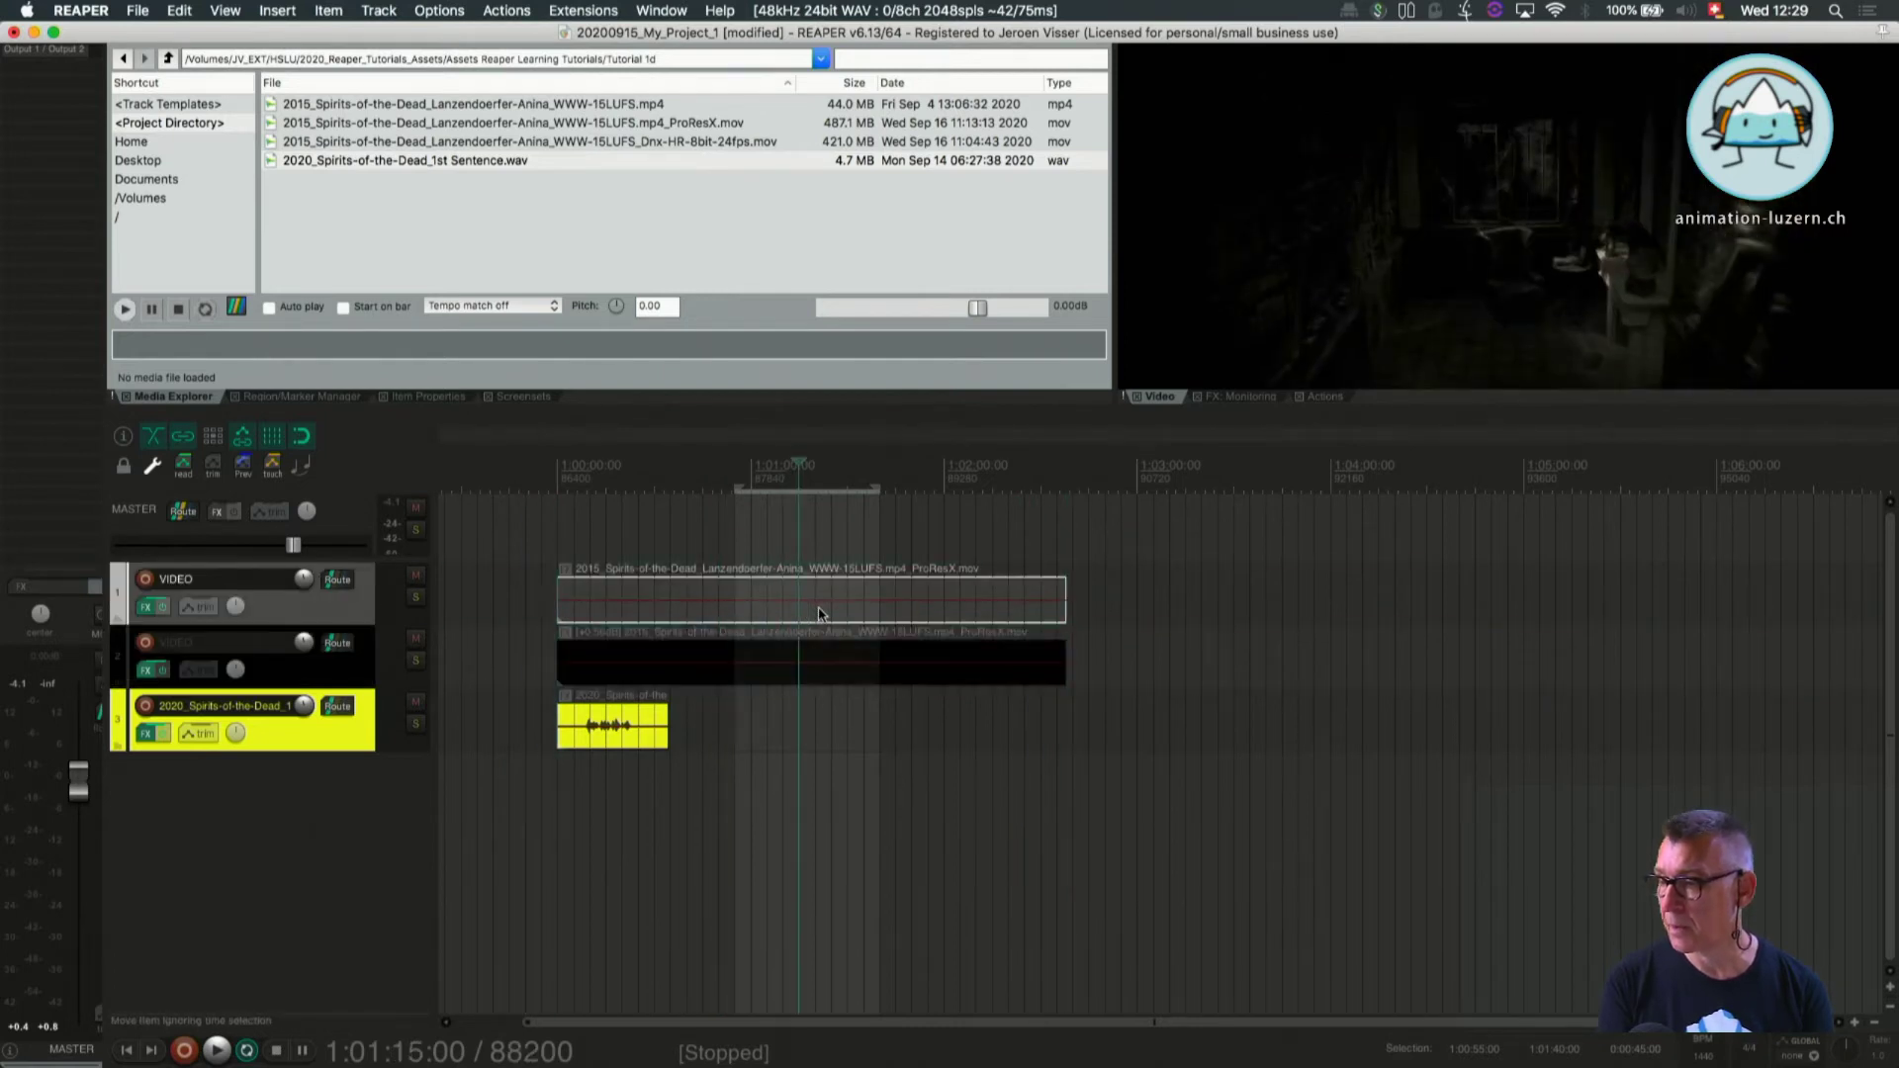
mouse_move(814, 610)
mouse_down()
mouse_move(733, 608)
mouse_move(861, 597)
mouse_move(802, 603)
mouse_move(819, 603)
mouse_up()
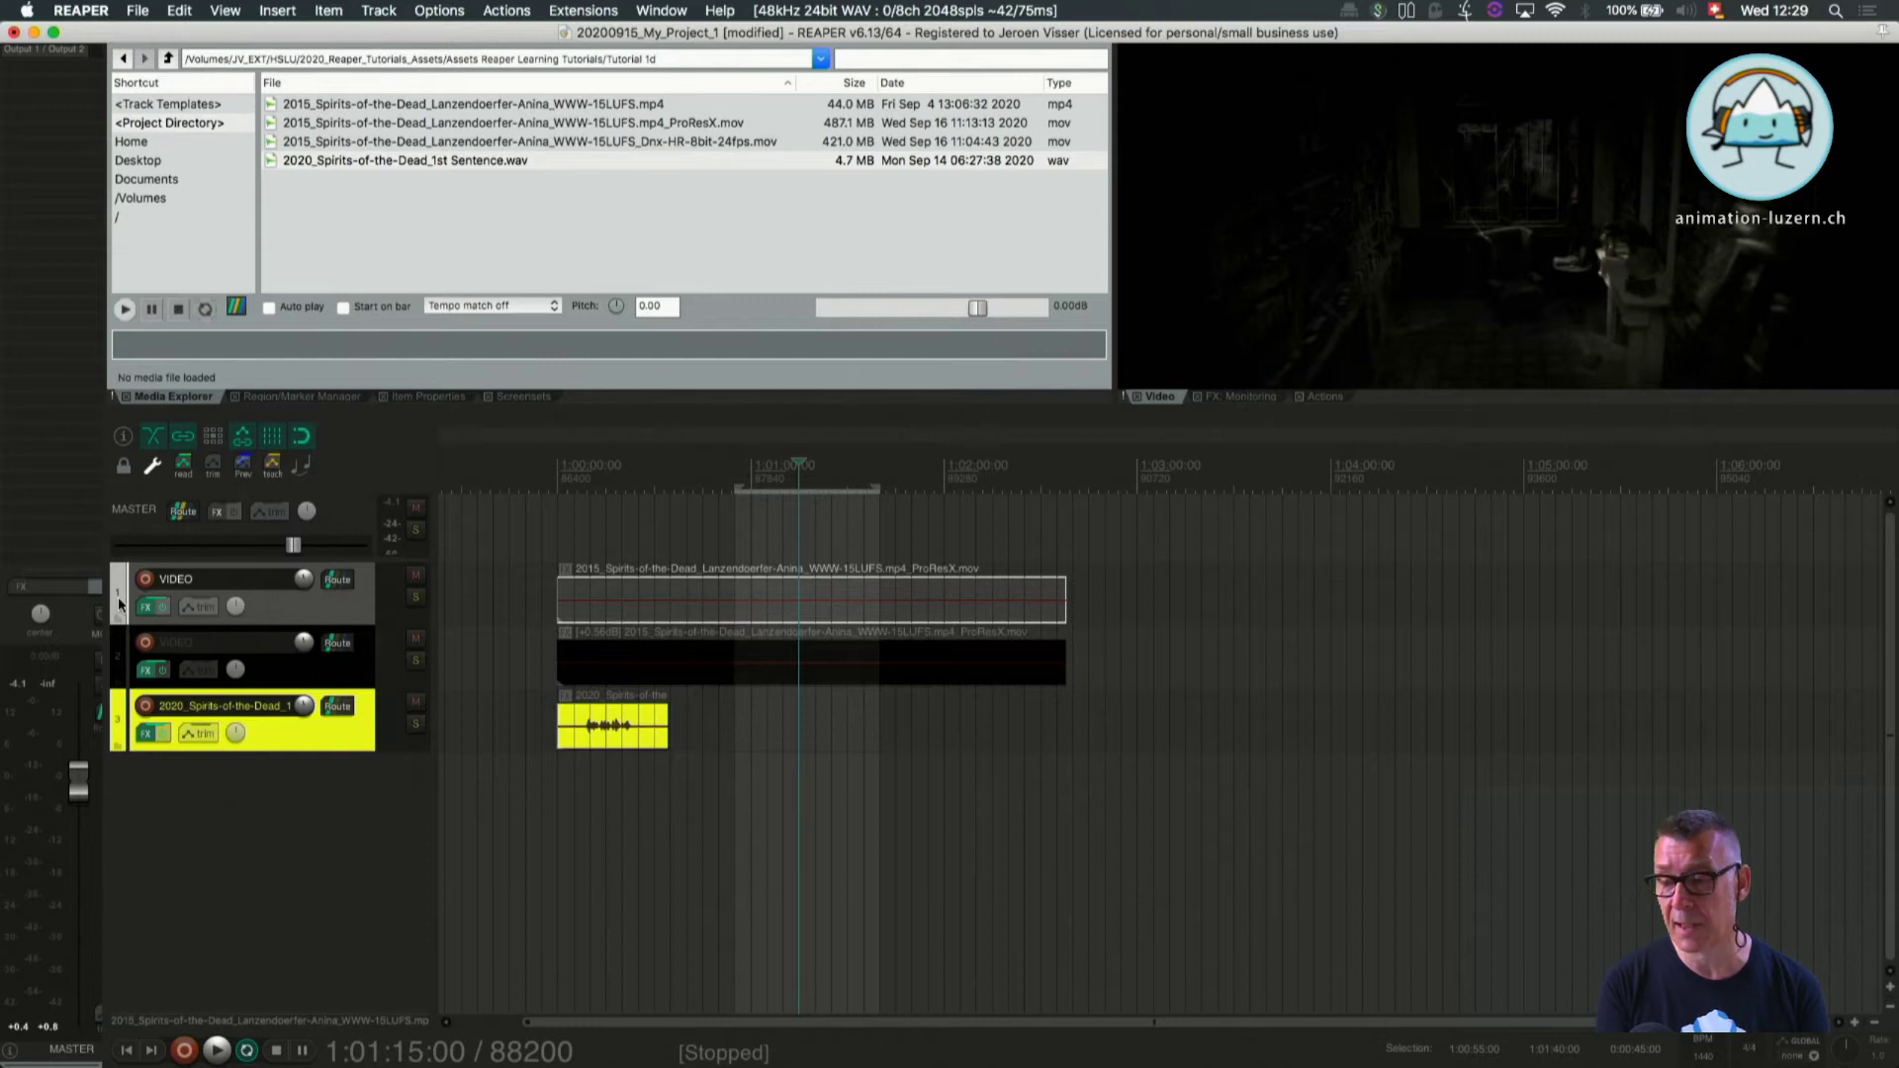
Move the VIDEO track to second place below the other video track, undoing a misplaced drag.
drag(116, 597, 176, 649)
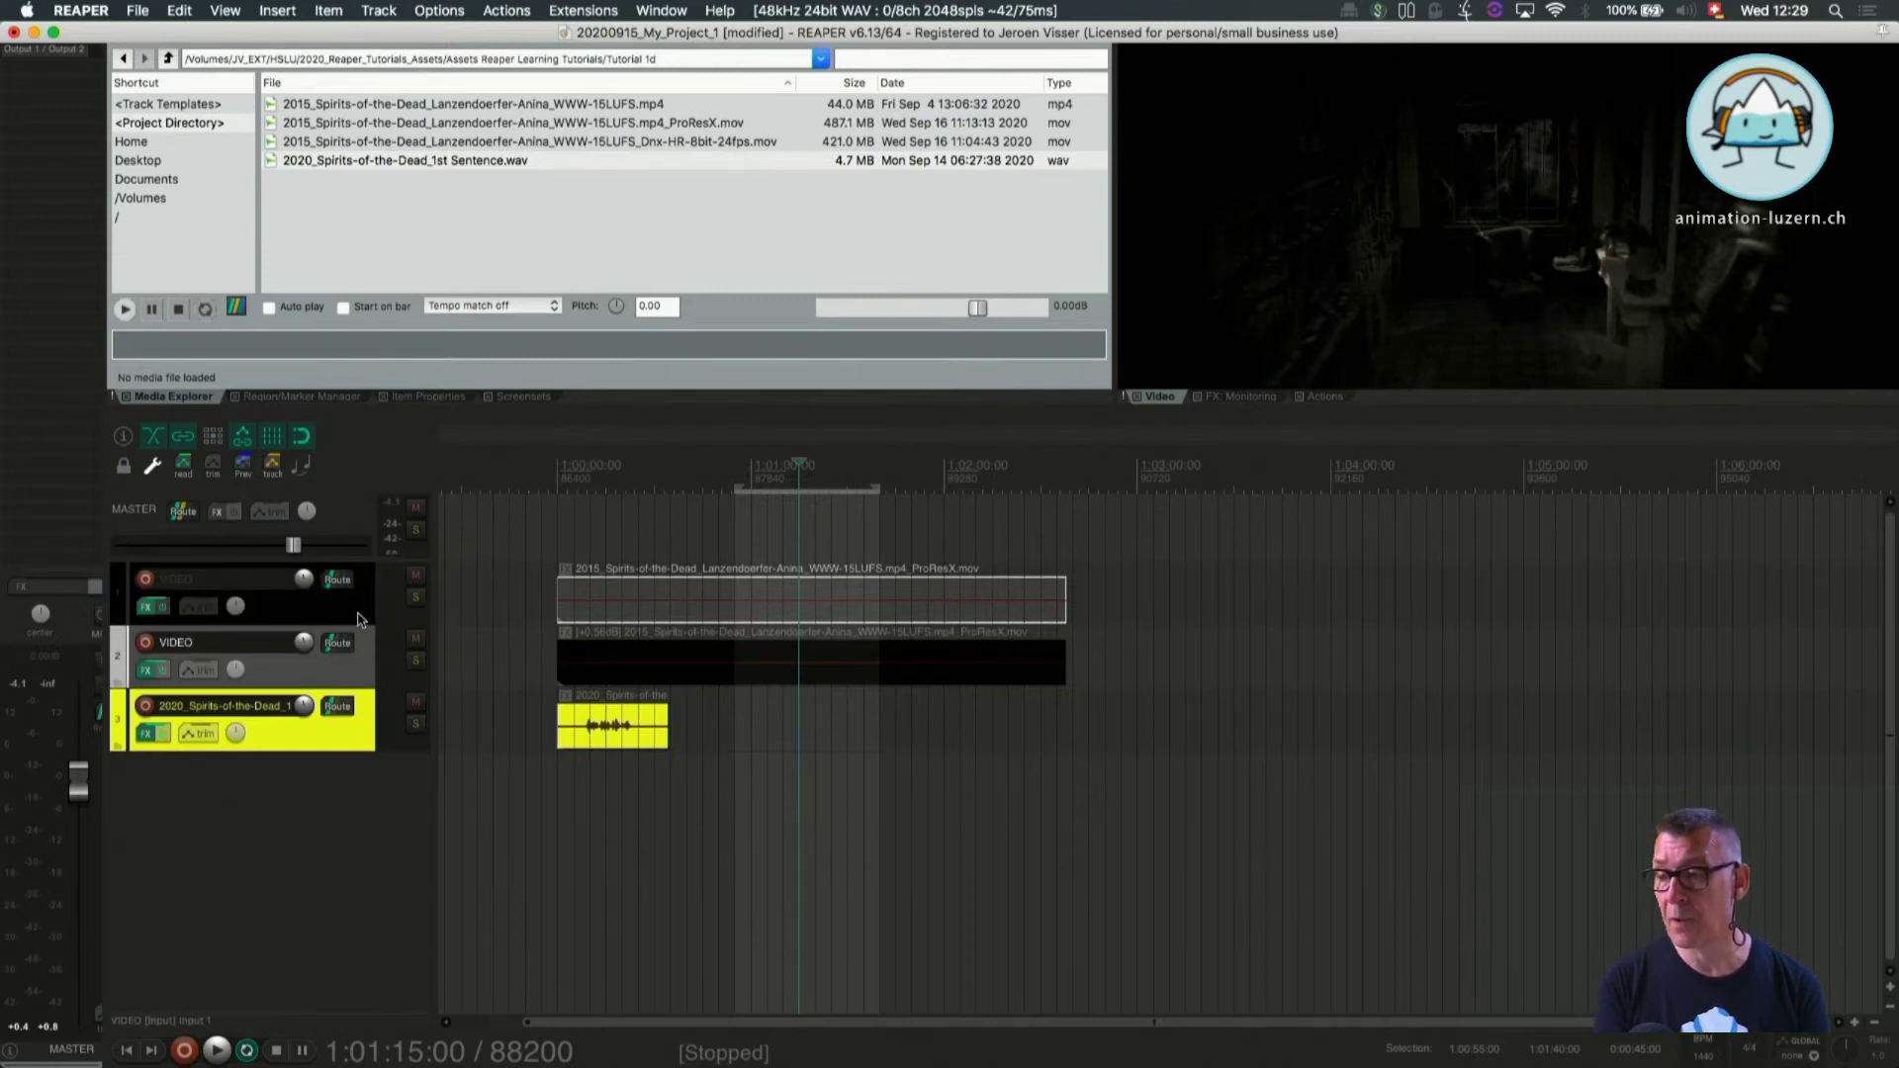
key(super+z)
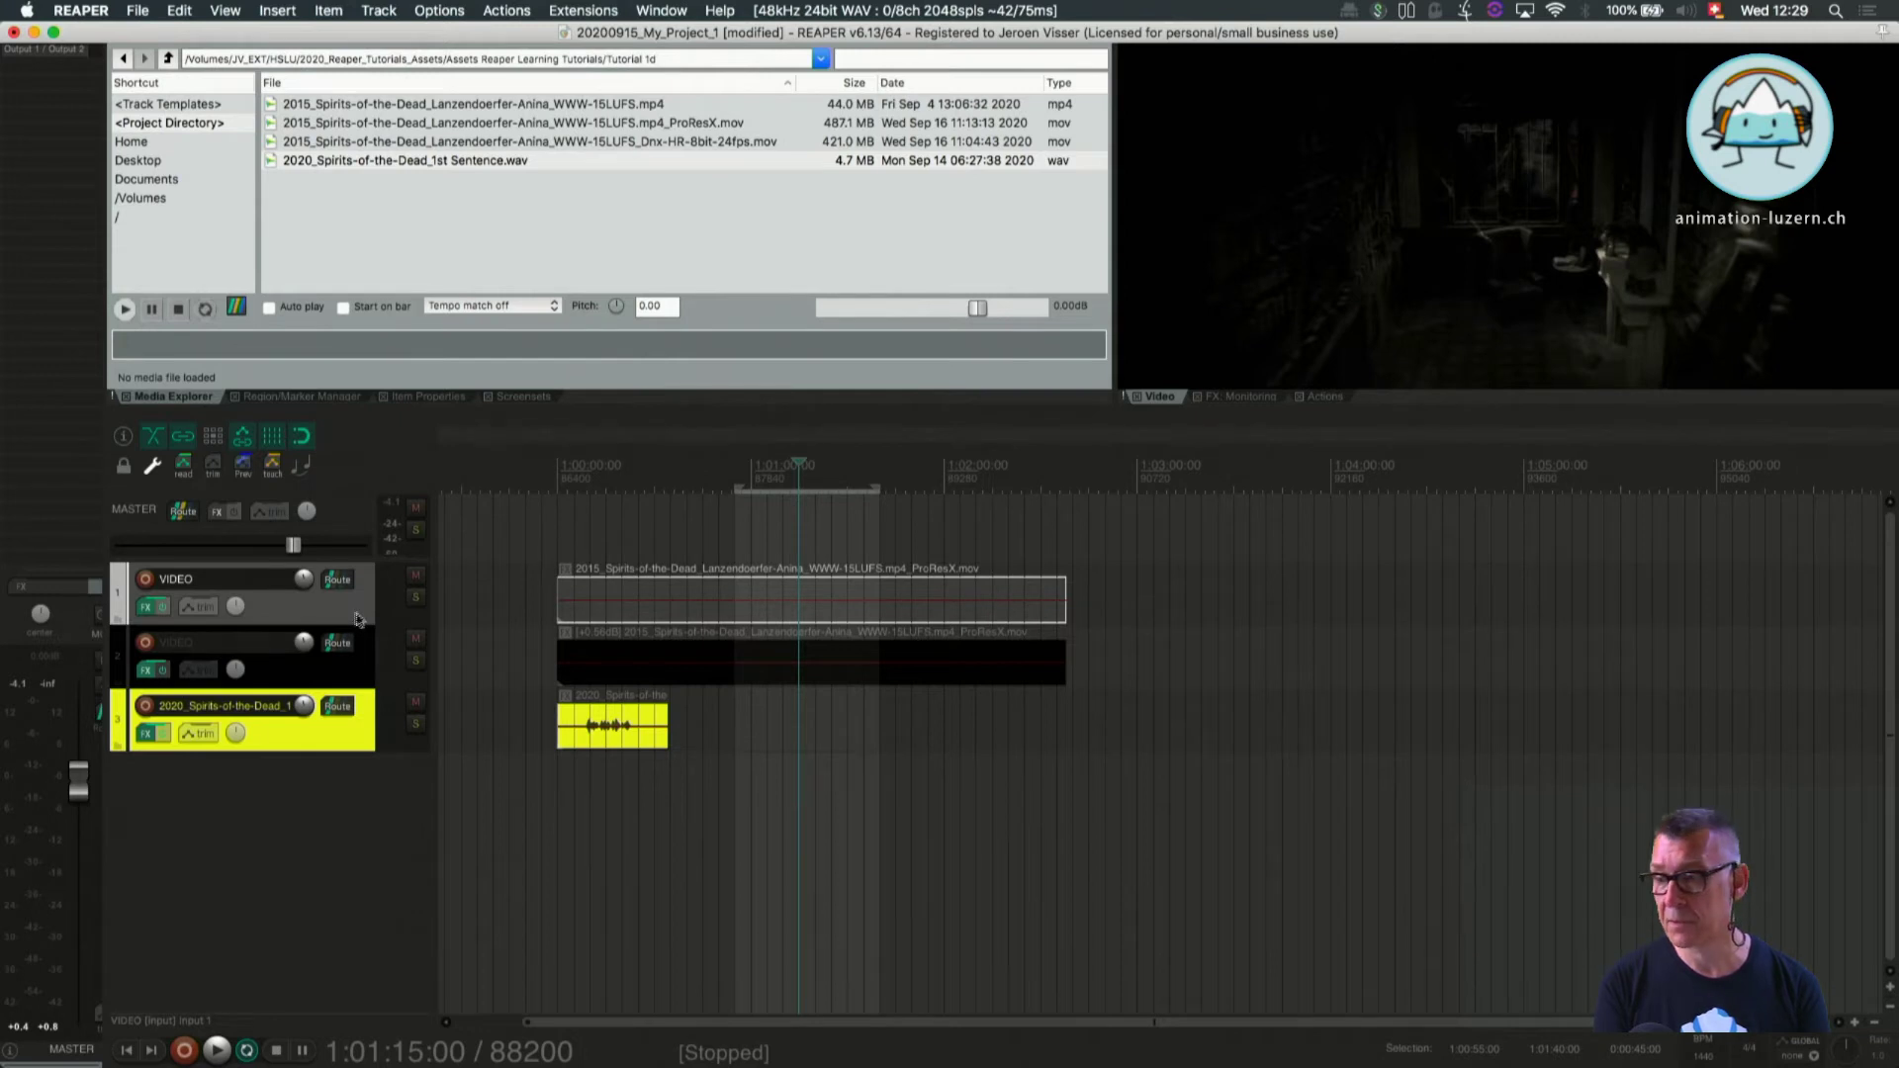
drag(356, 620, 356, 673)
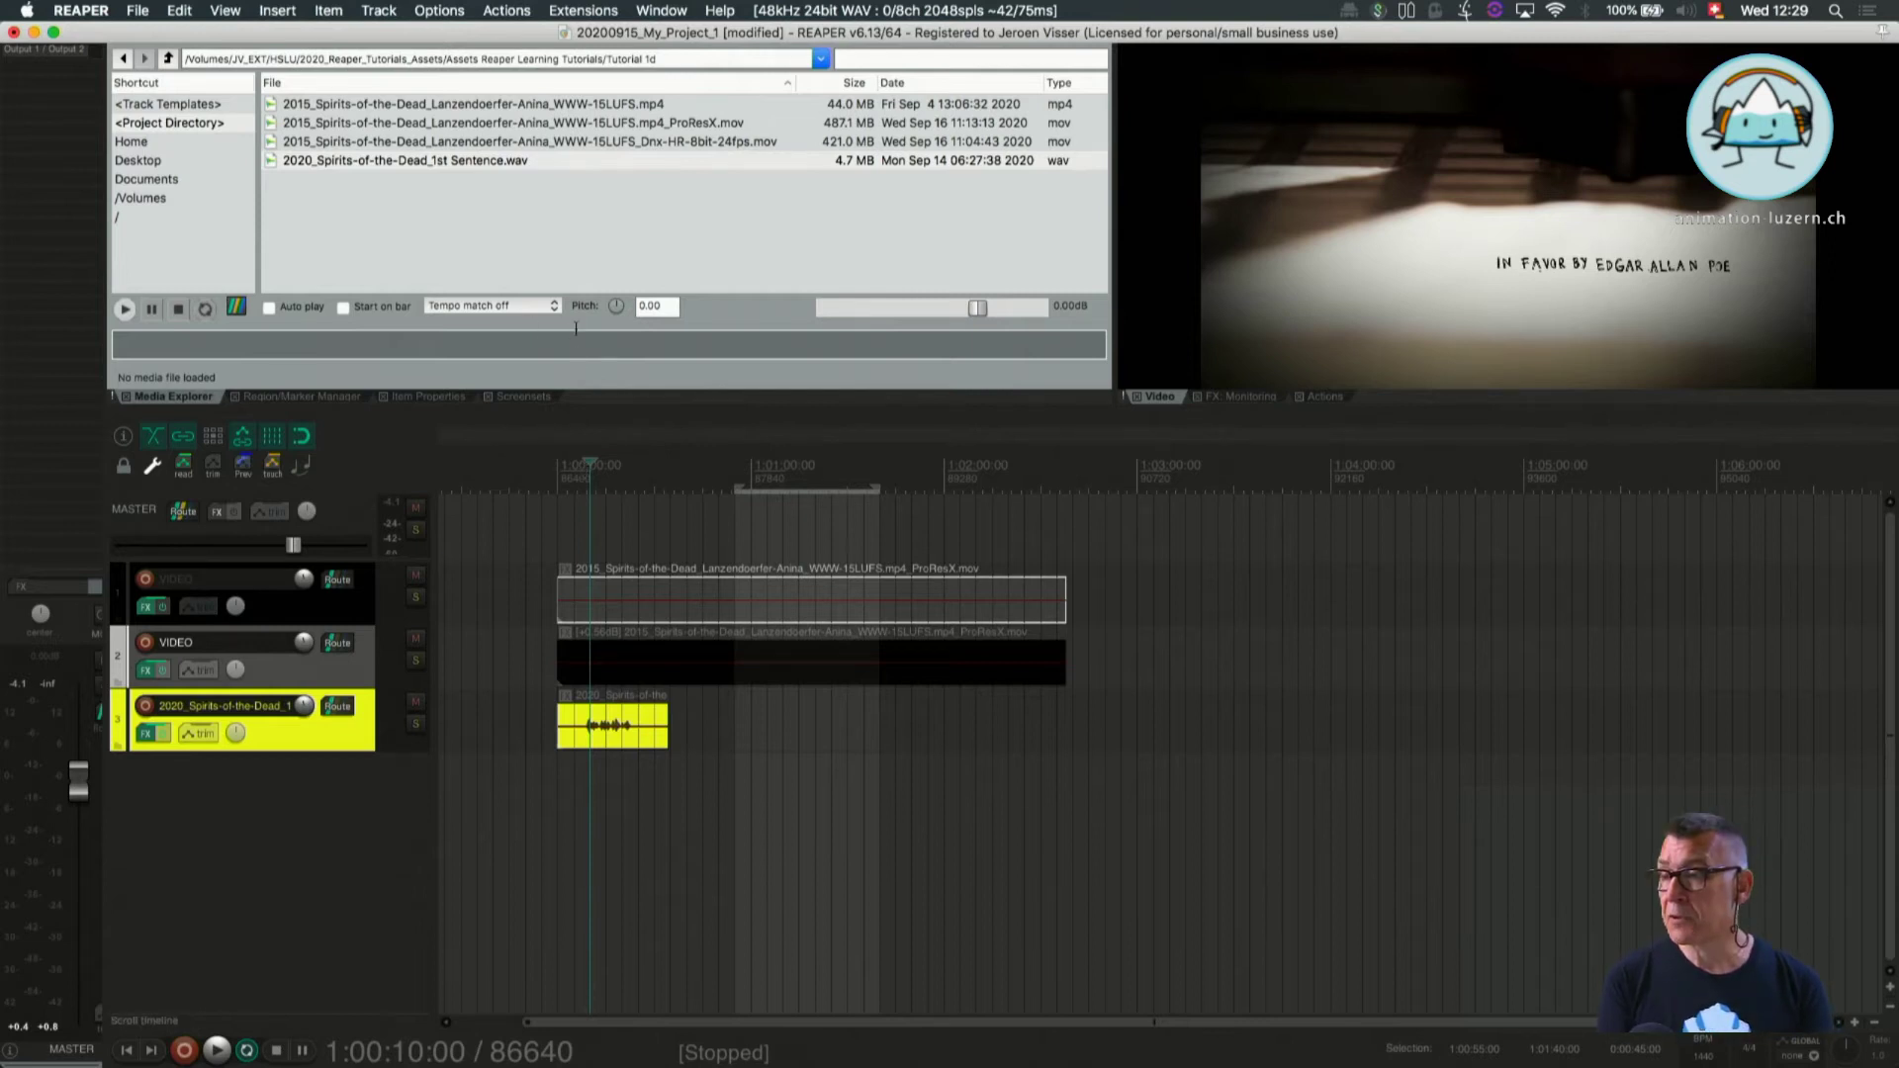
click(498, 370)
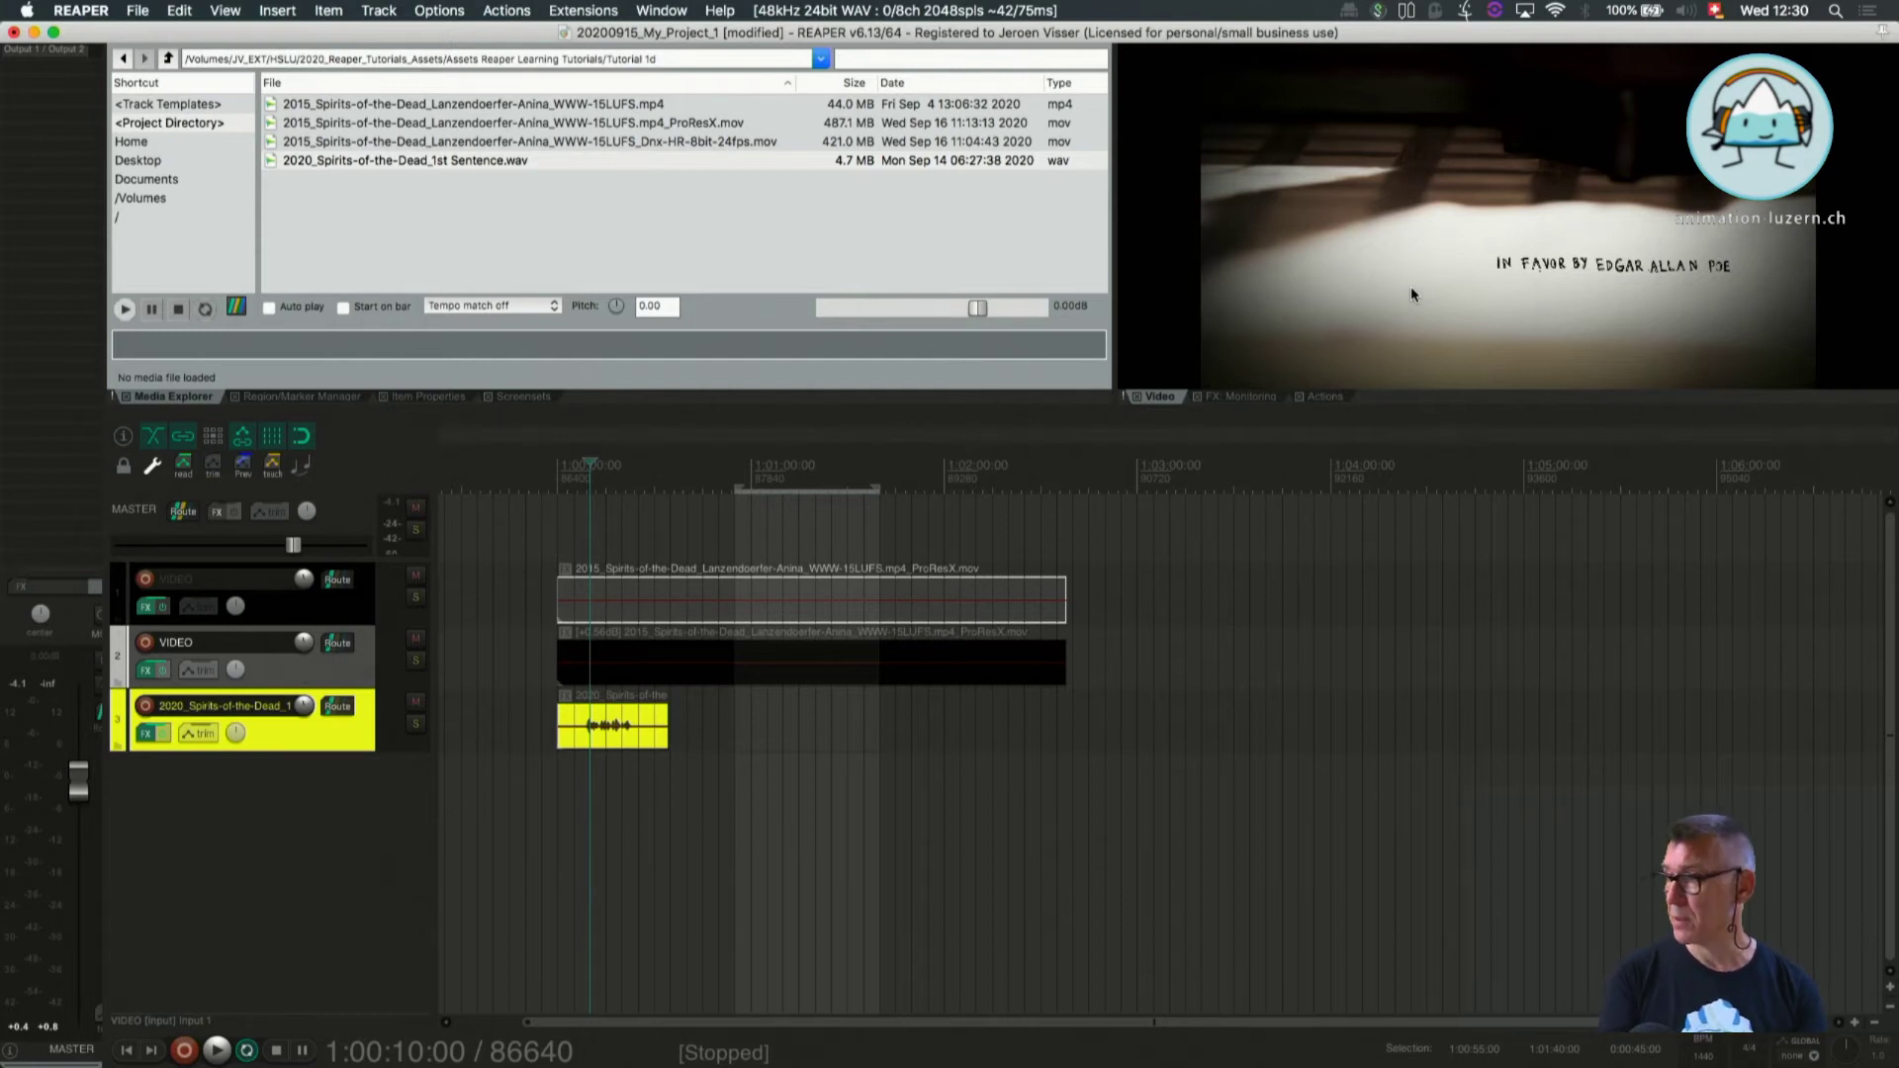
double_click(1411, 288)
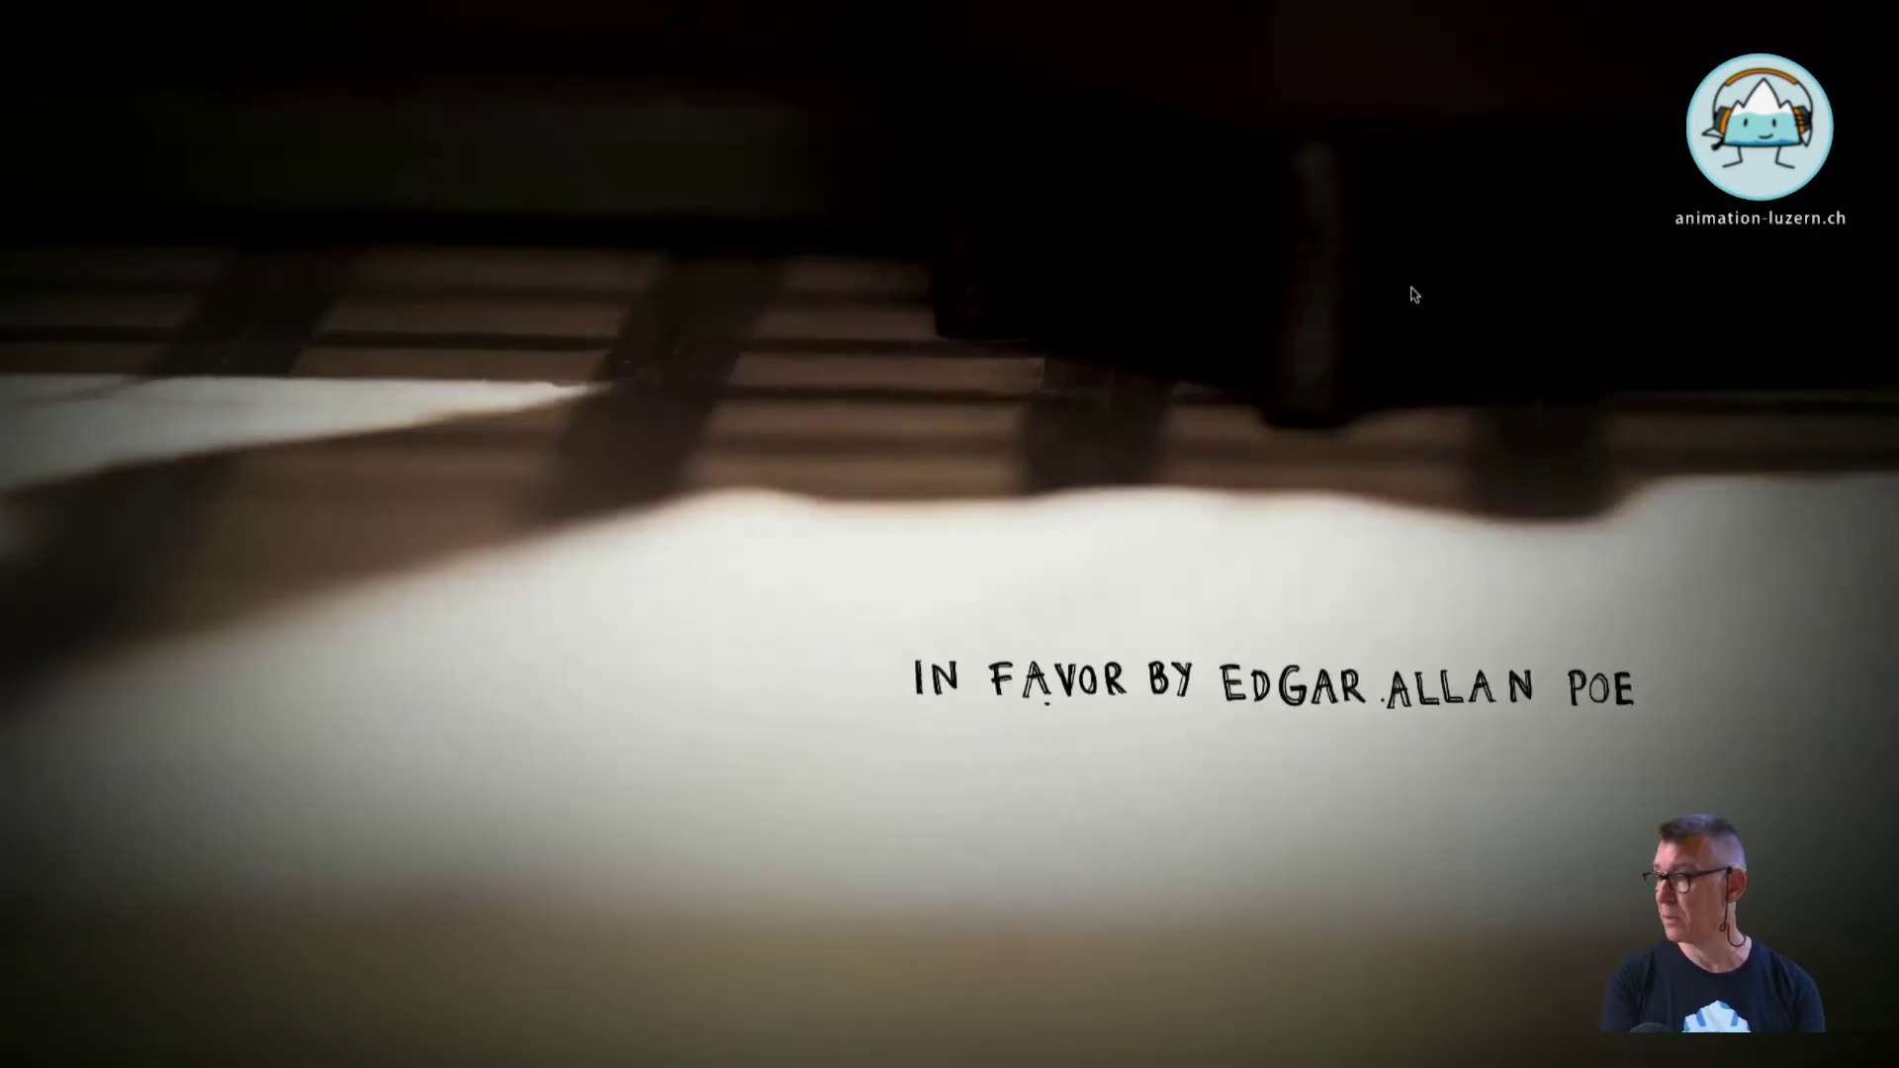
double_click(1414, 286)
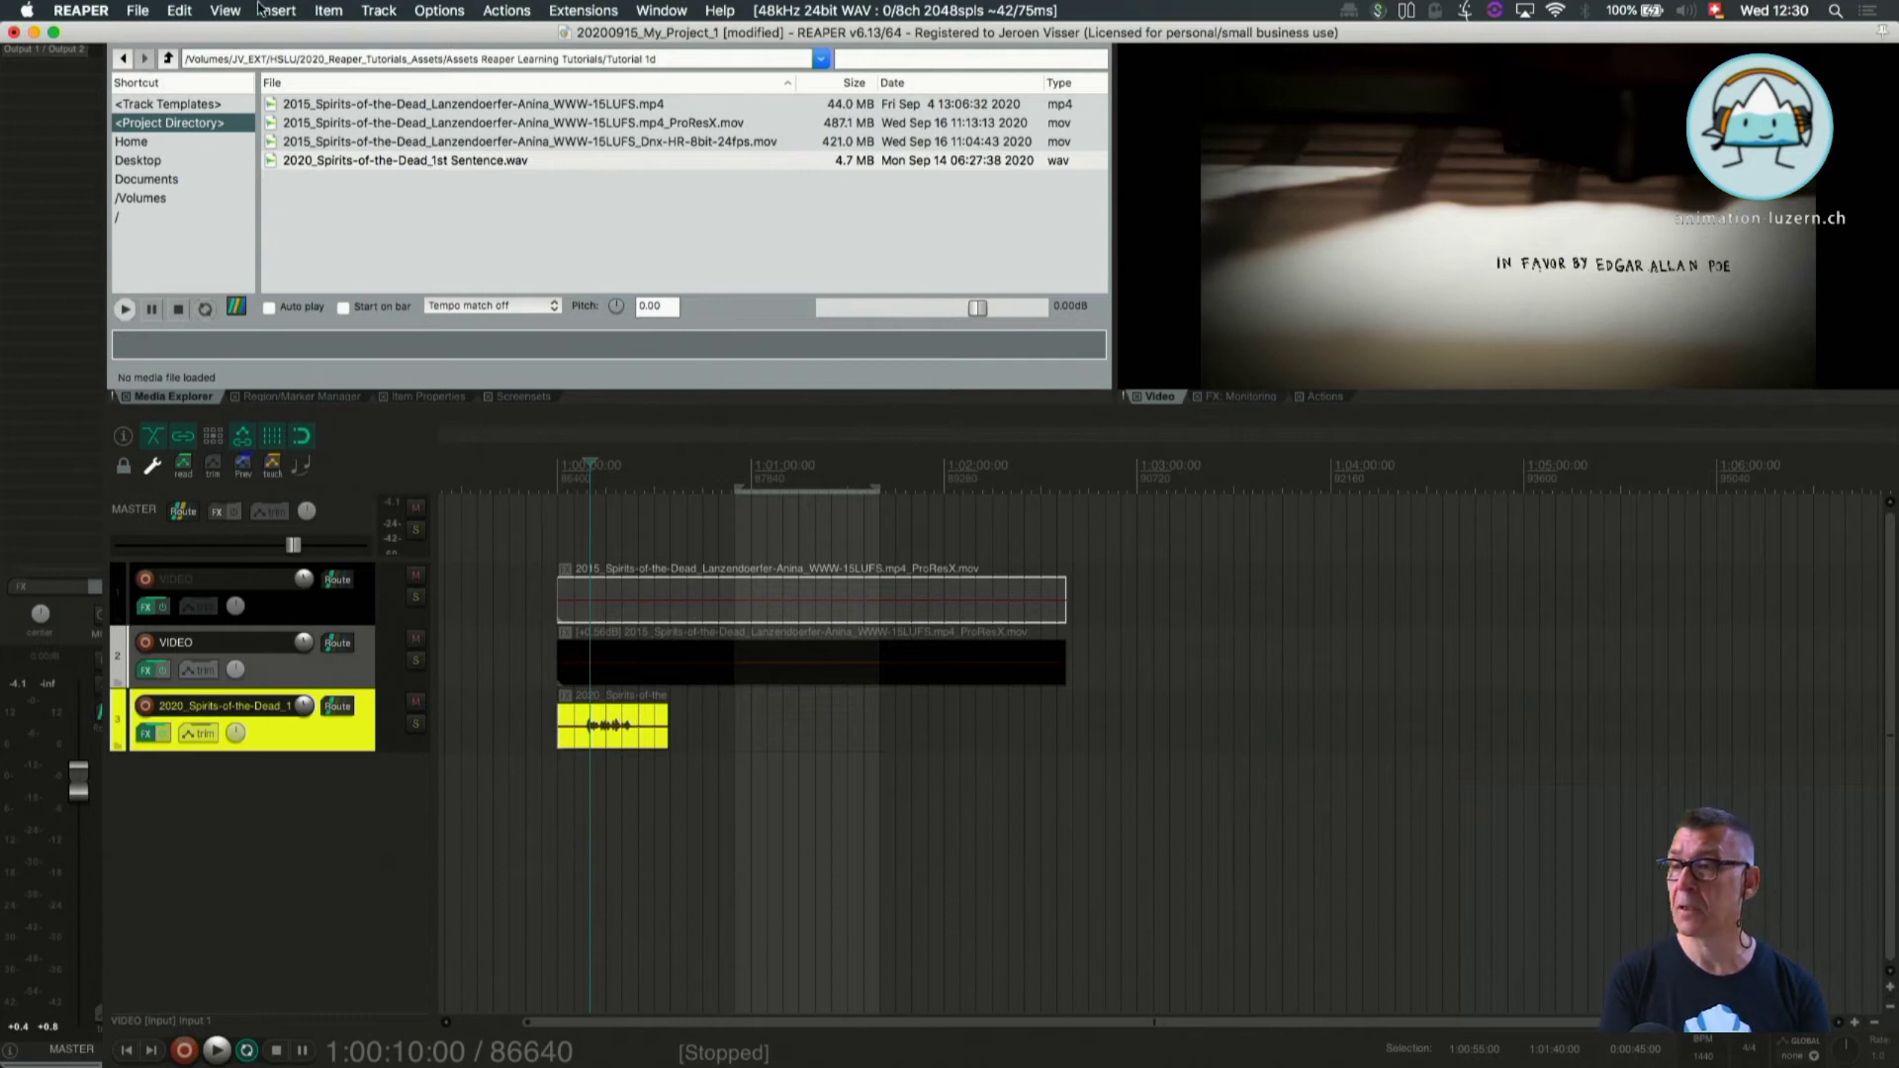
Show the saved Screensets/Layouts with Cmd+E and select the DOCK MIXER layout.
click(223, 11)
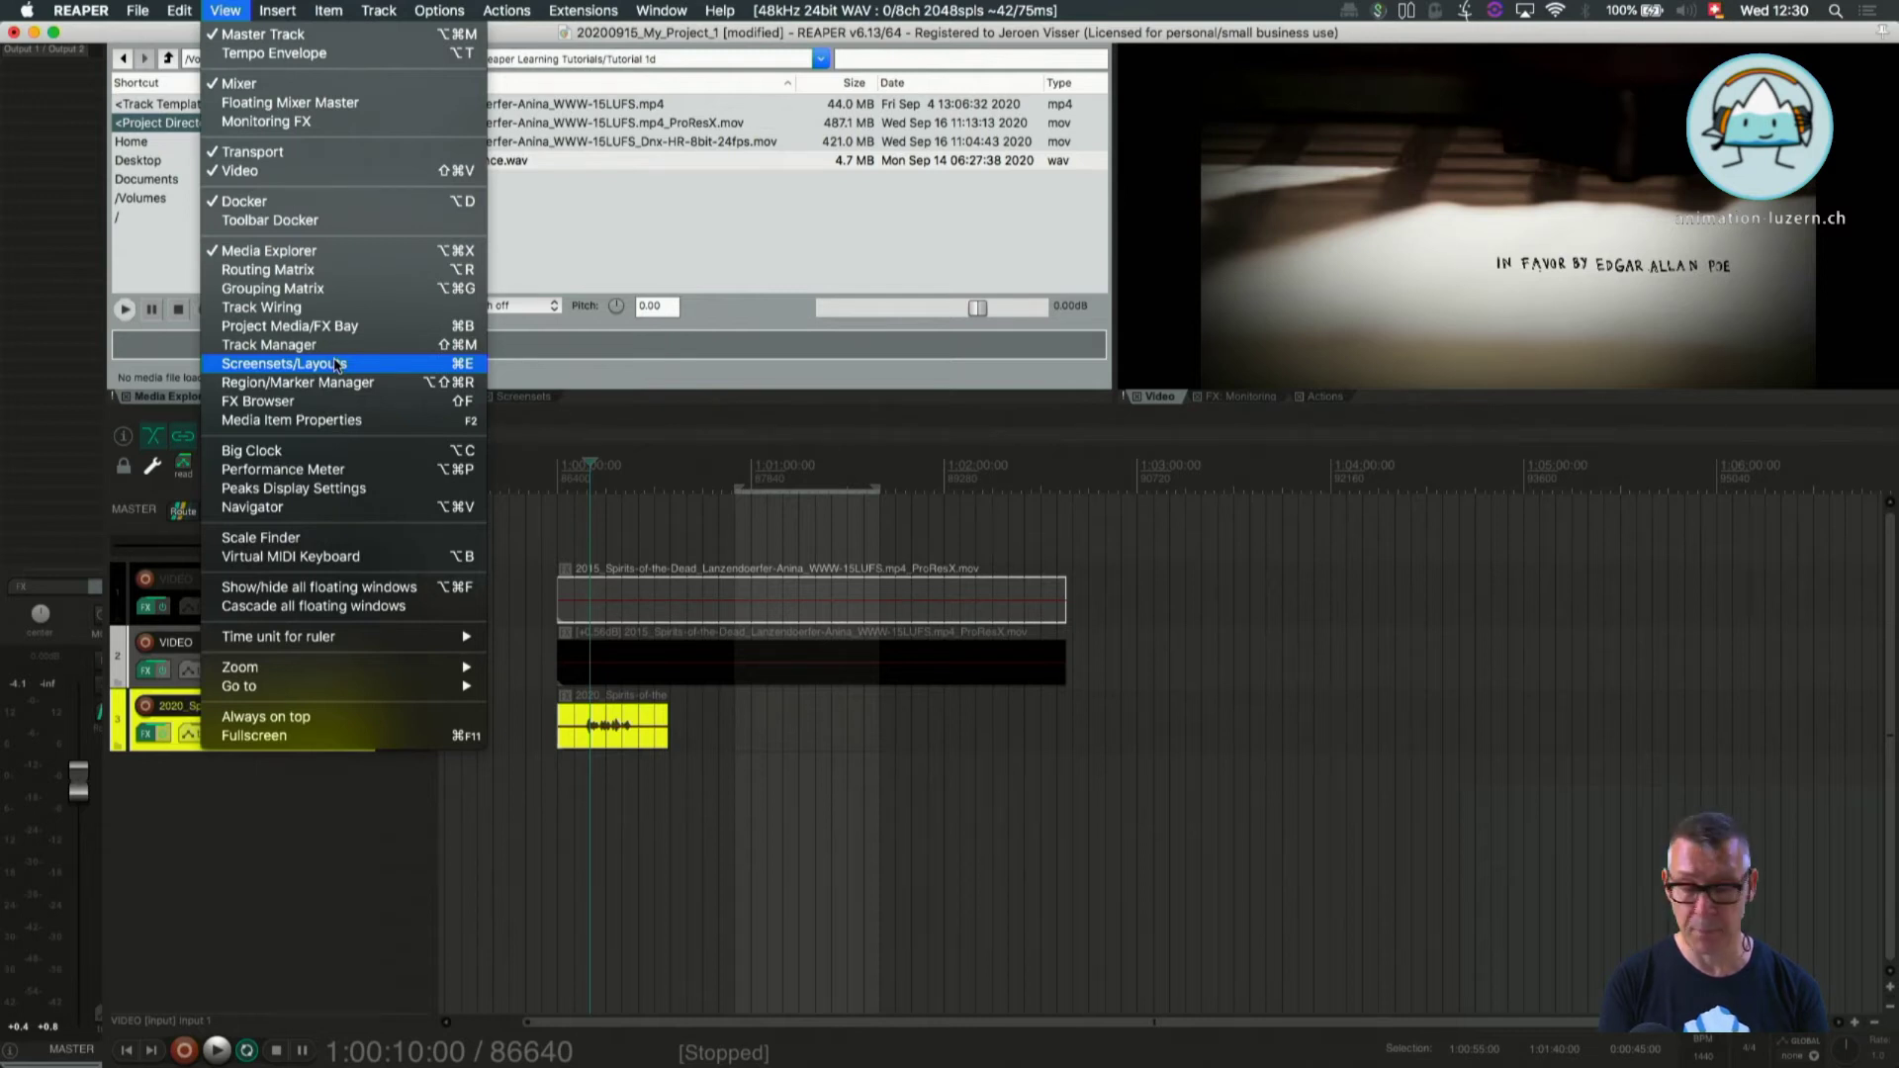
click(304, 842)
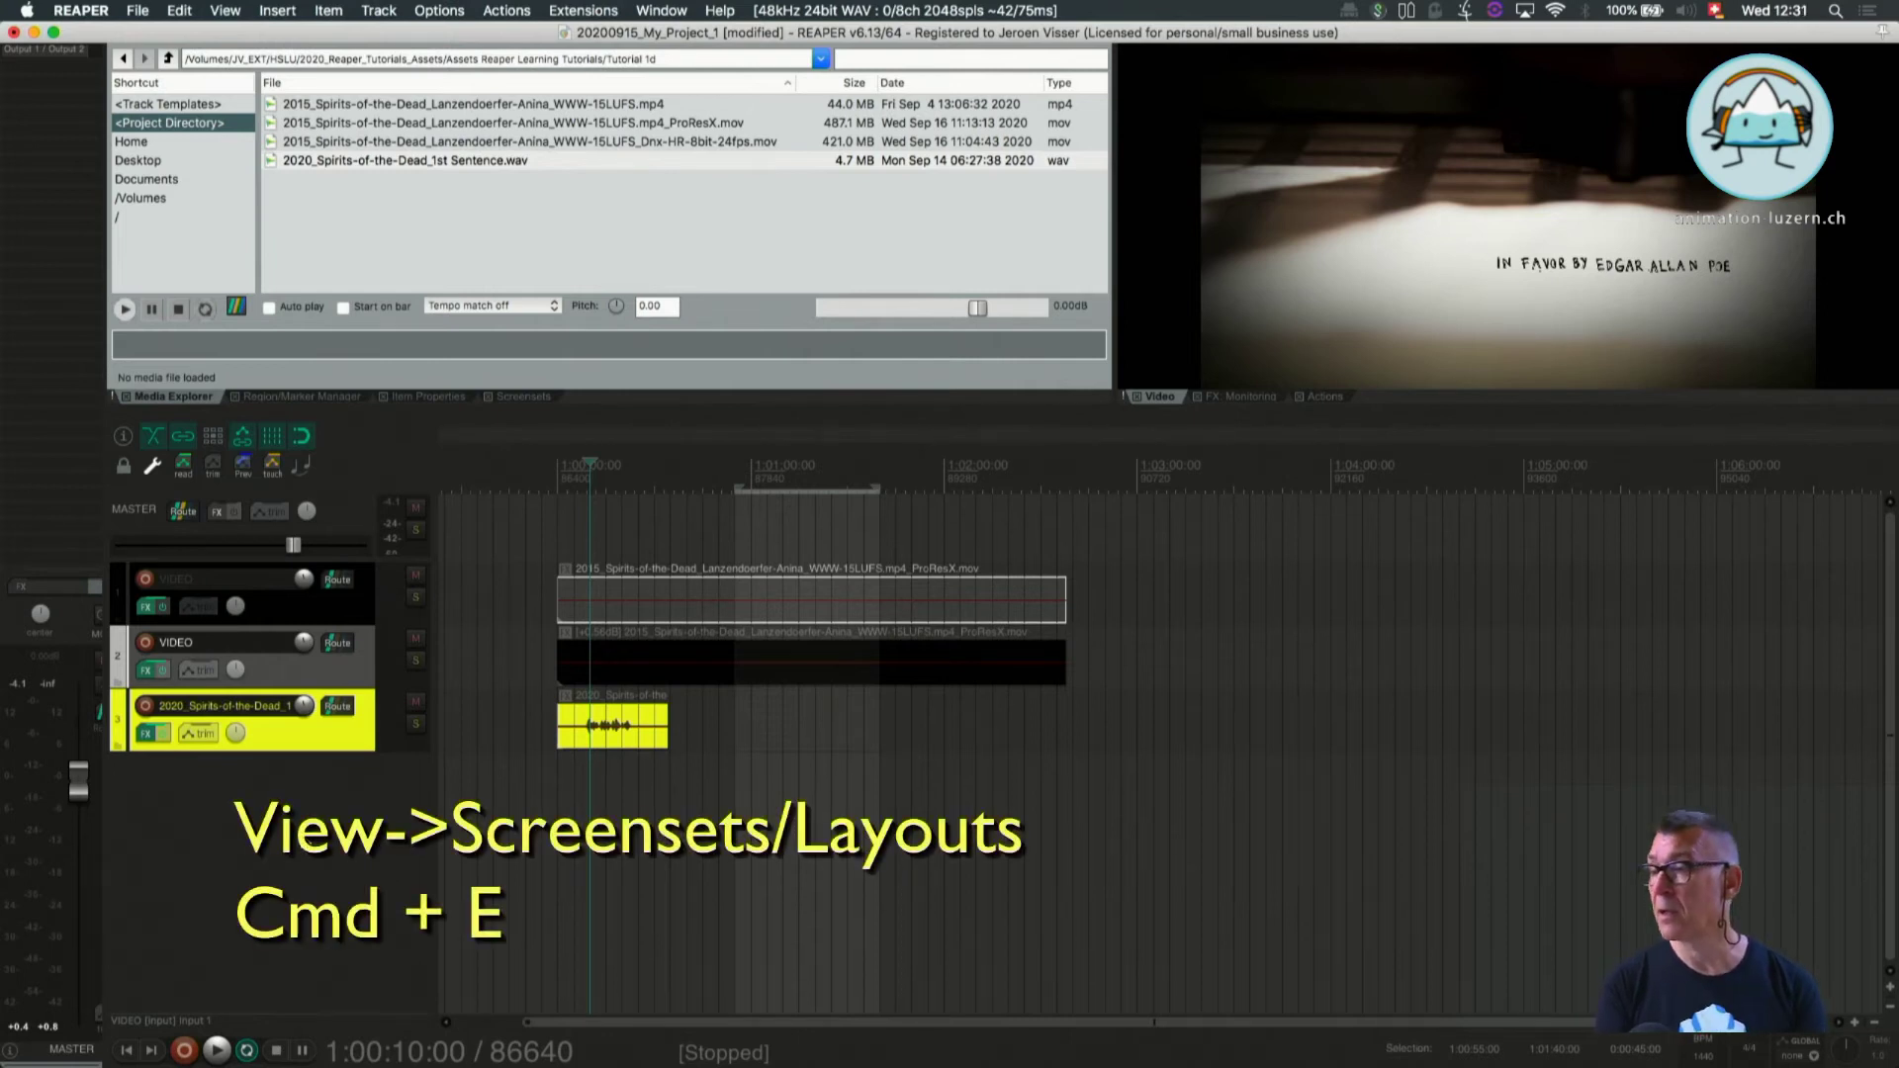
key(super+e)
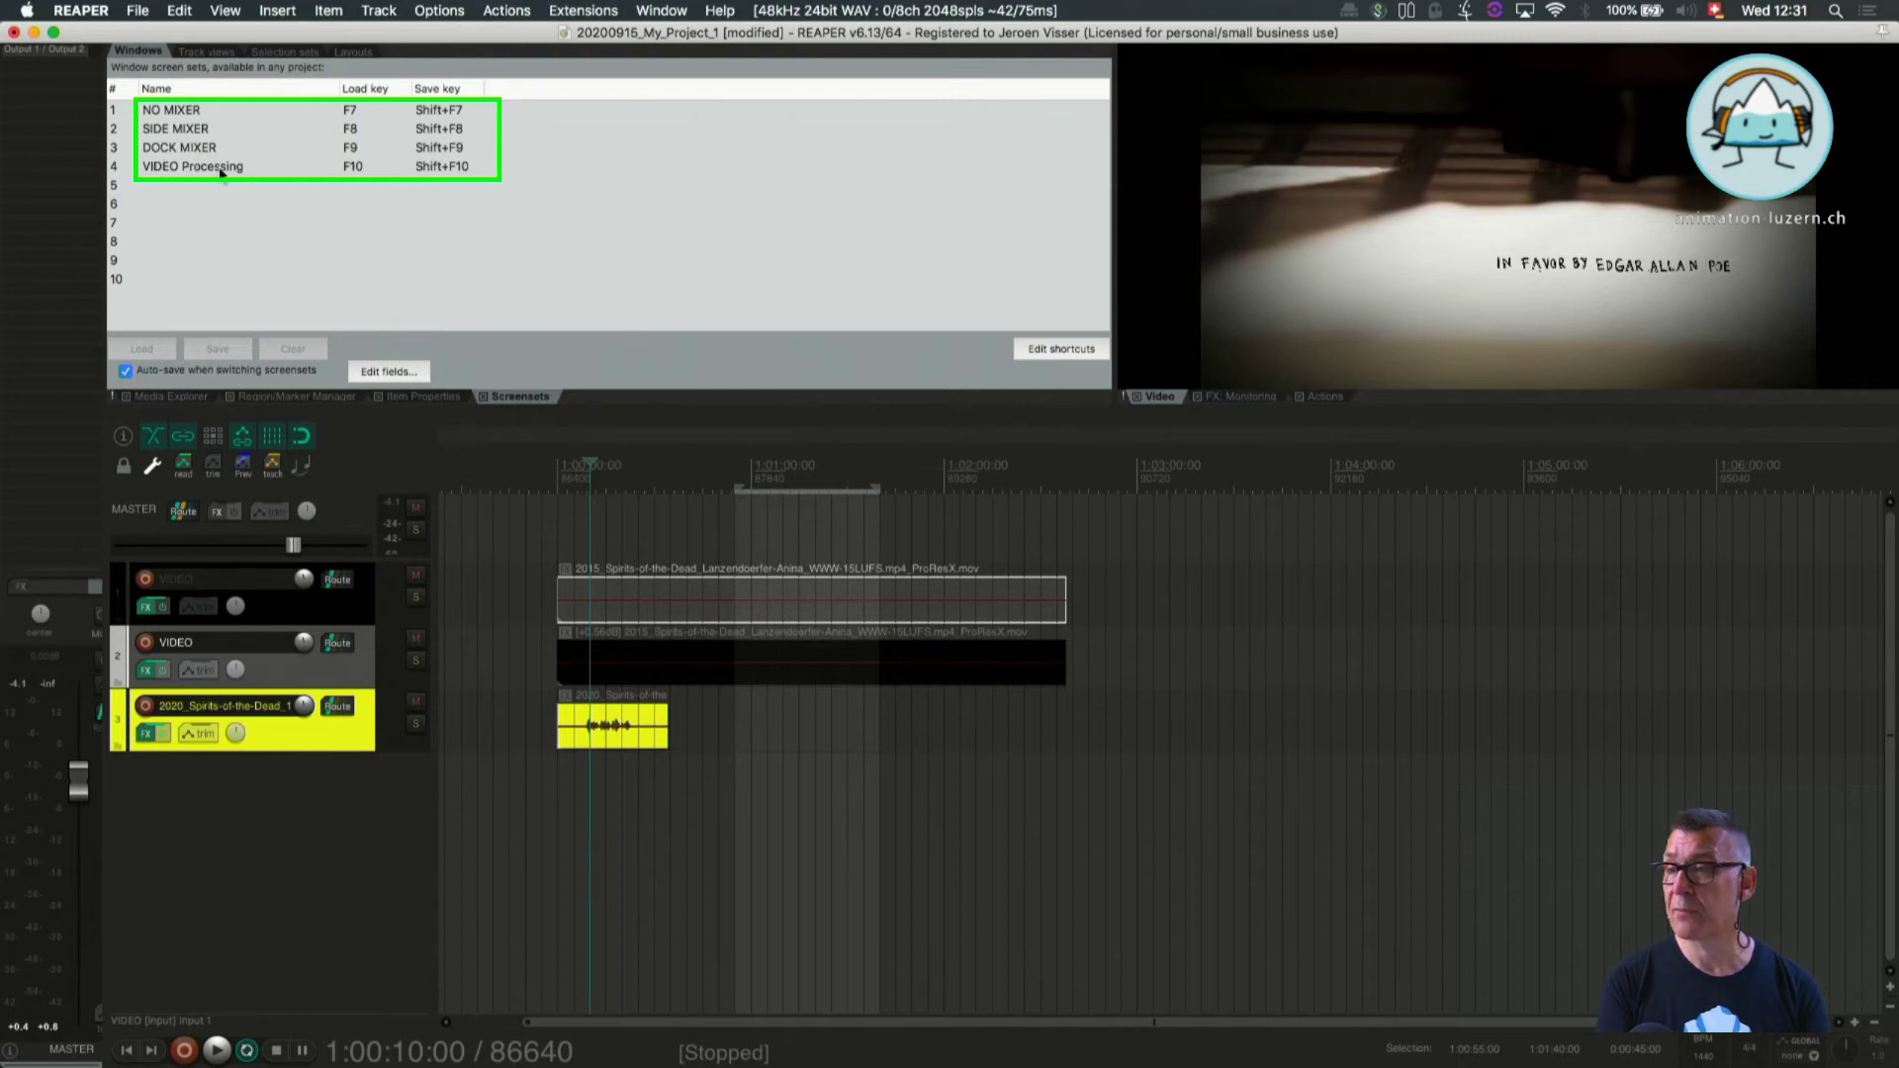
click(174, 150)
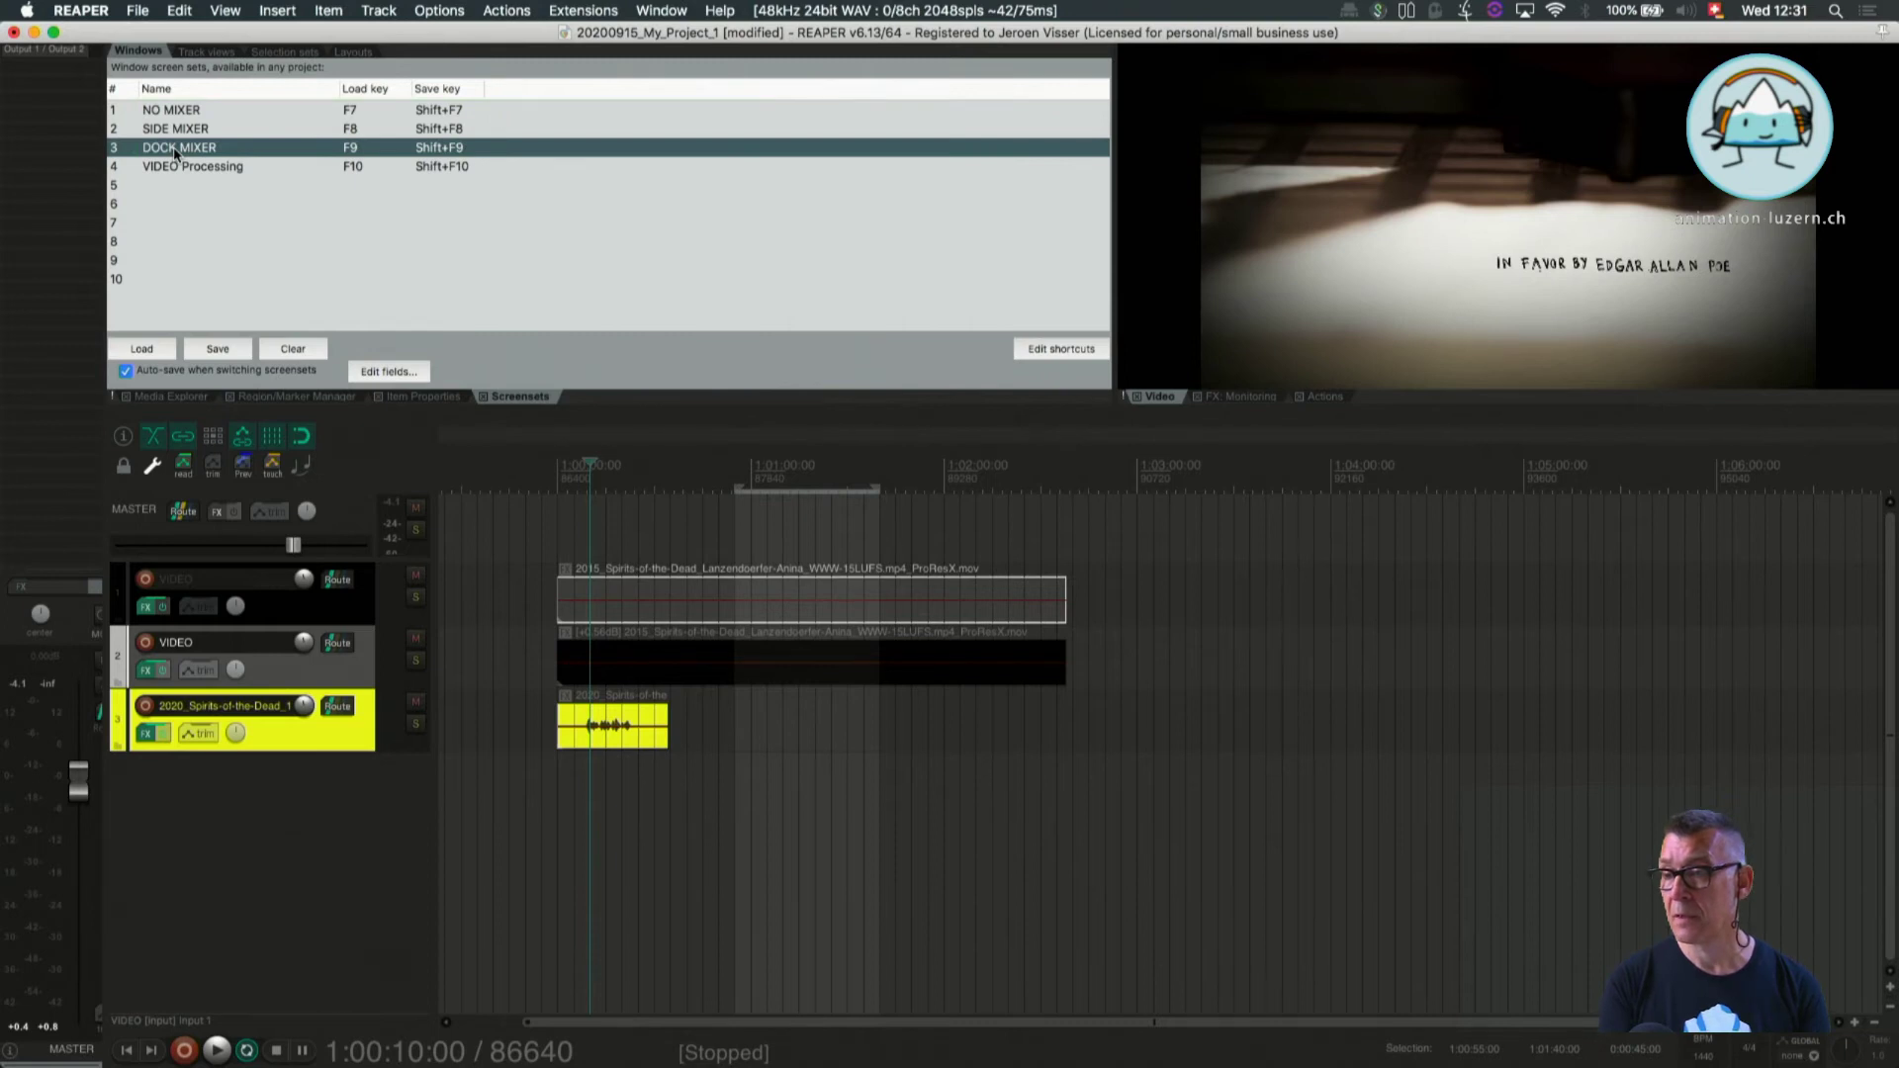
Load the DOCK MIXER, NO MIXER and SIDE MIXER screensets in turn.
click(141, 349)
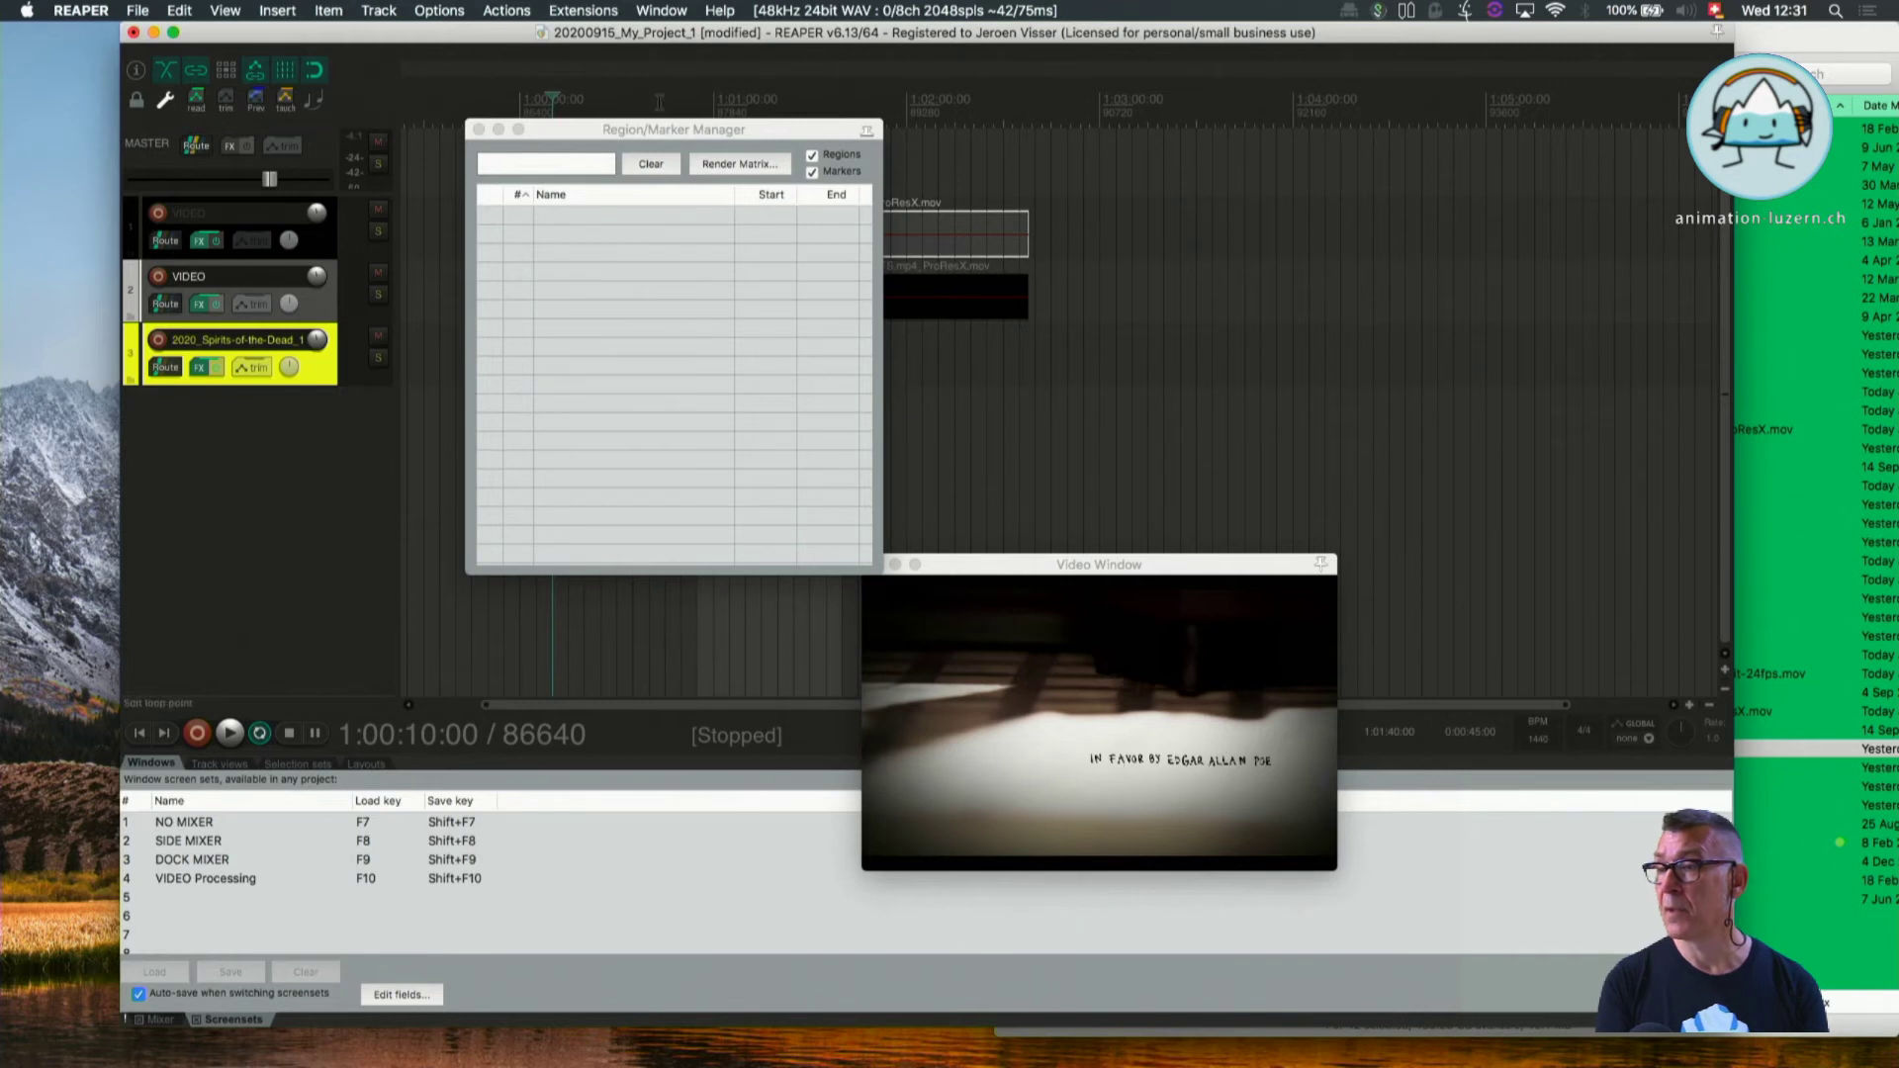
key(super+e)
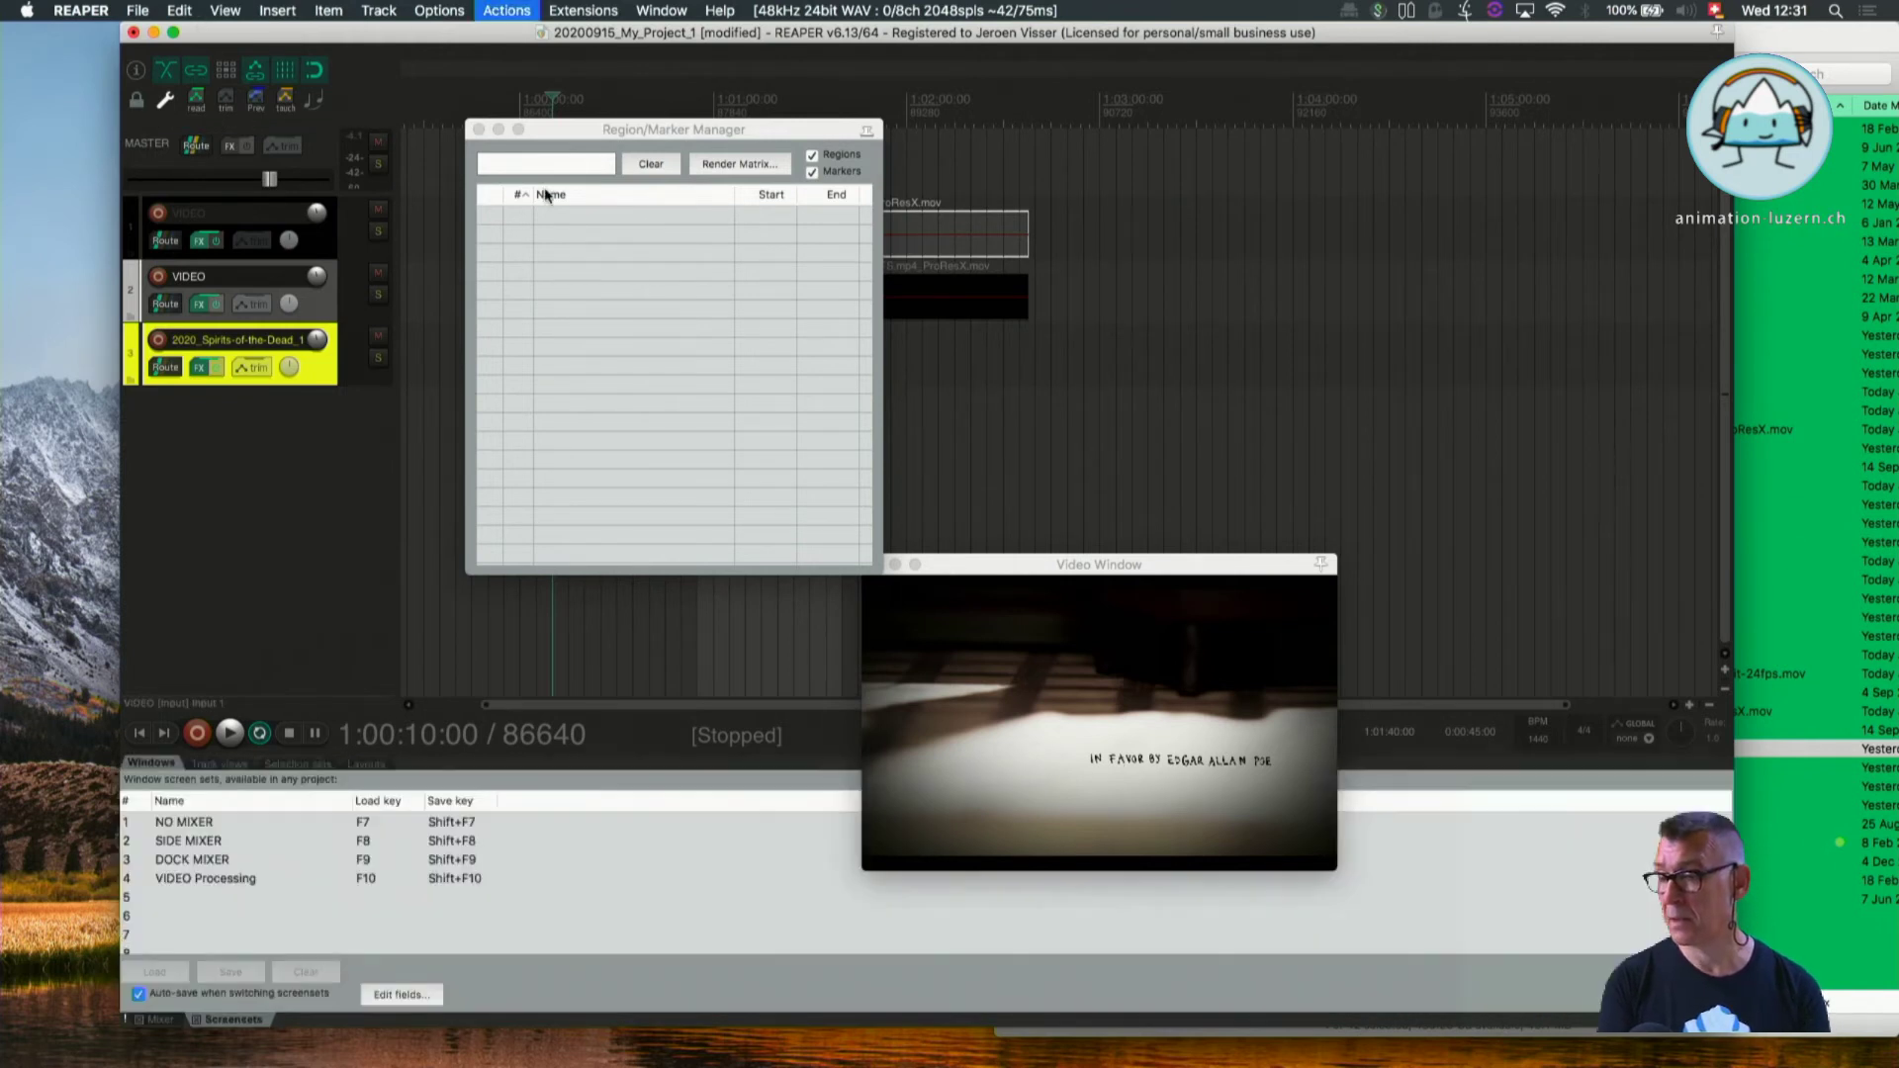
key(super+e)
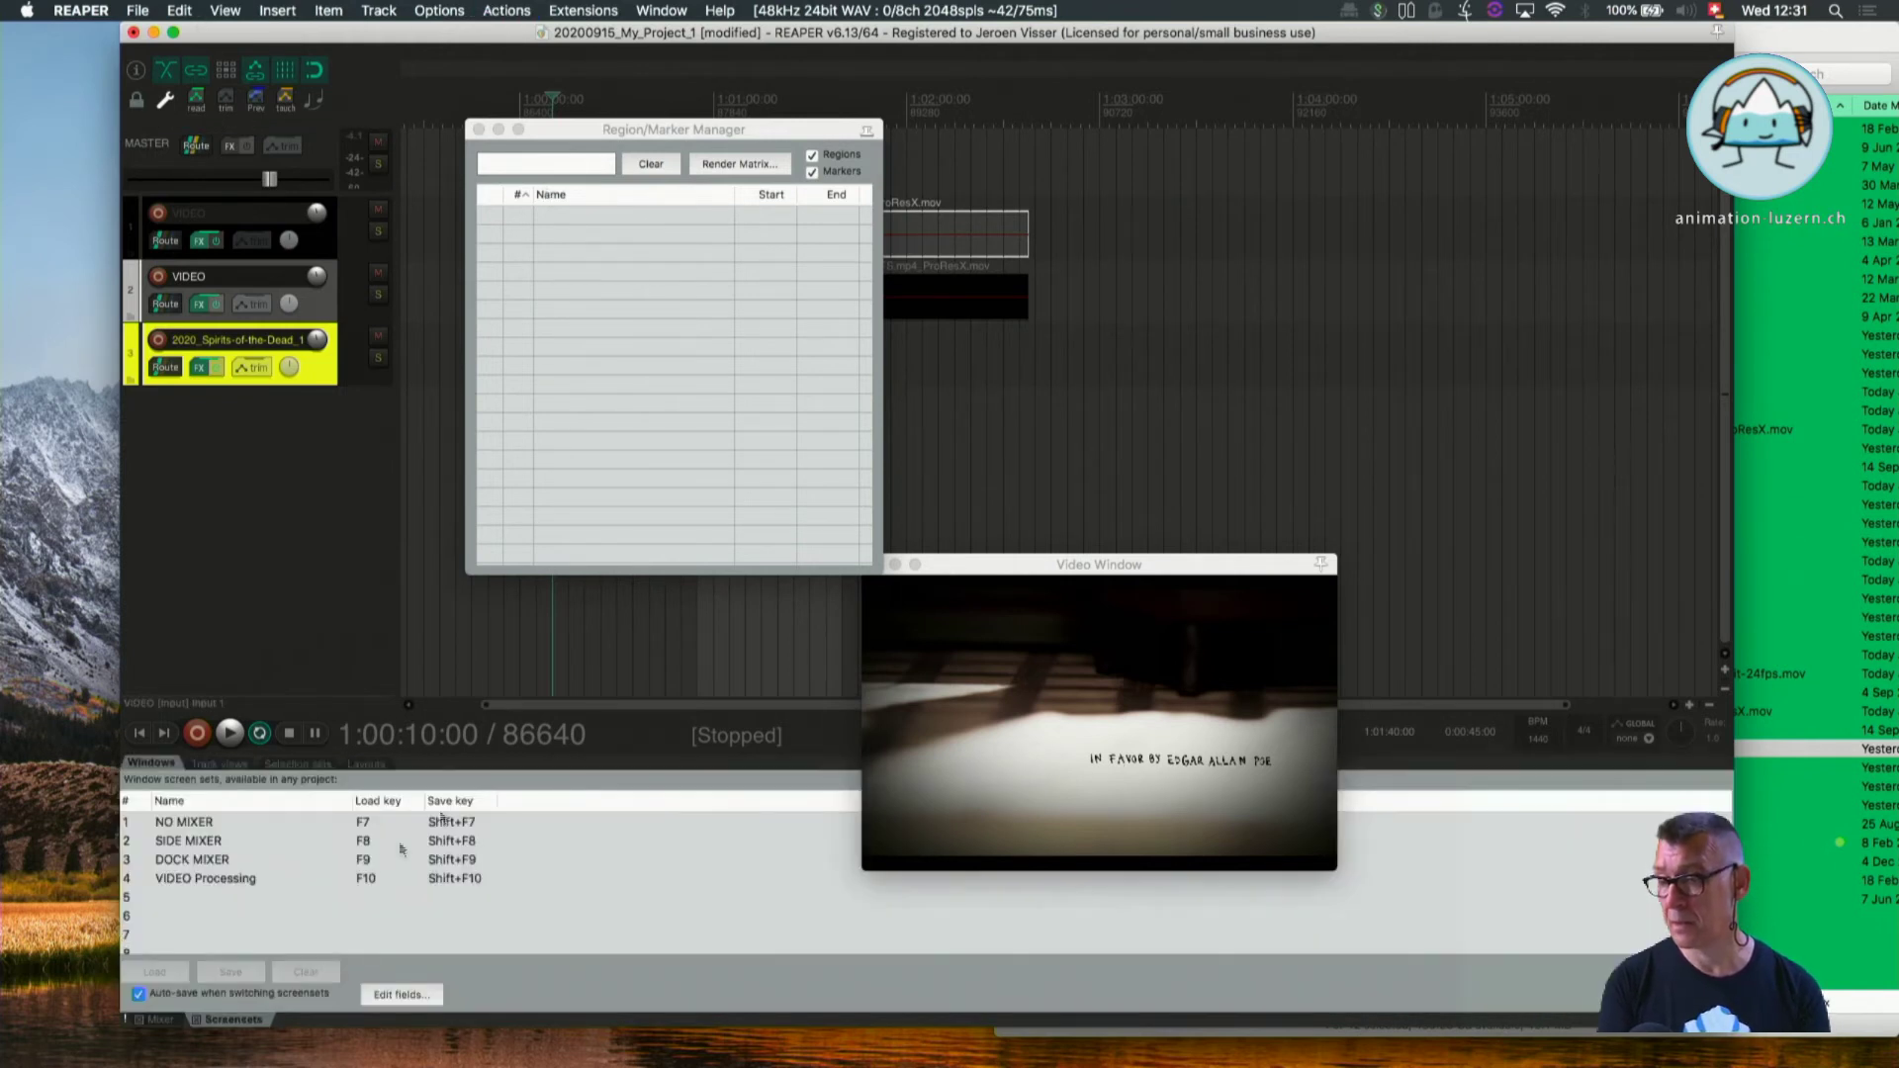
click(186, 828)
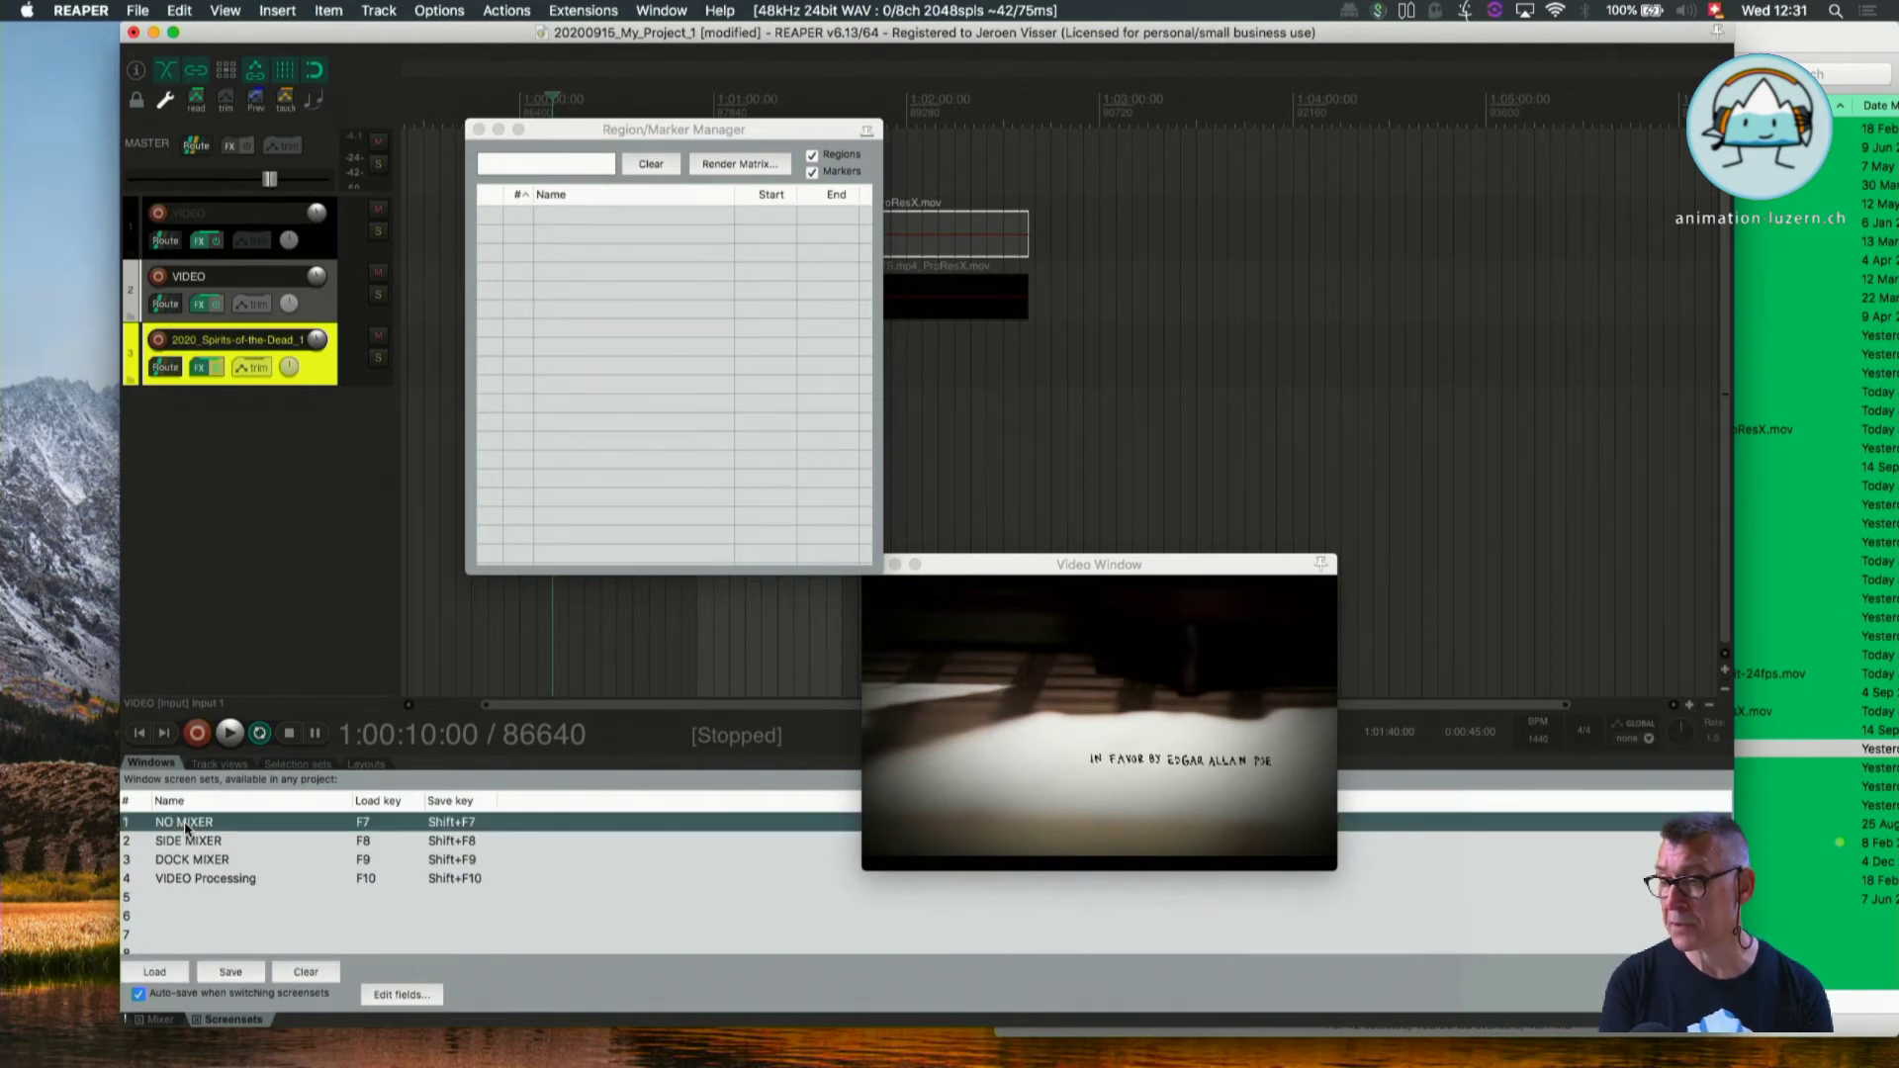
double_click(186, 824)
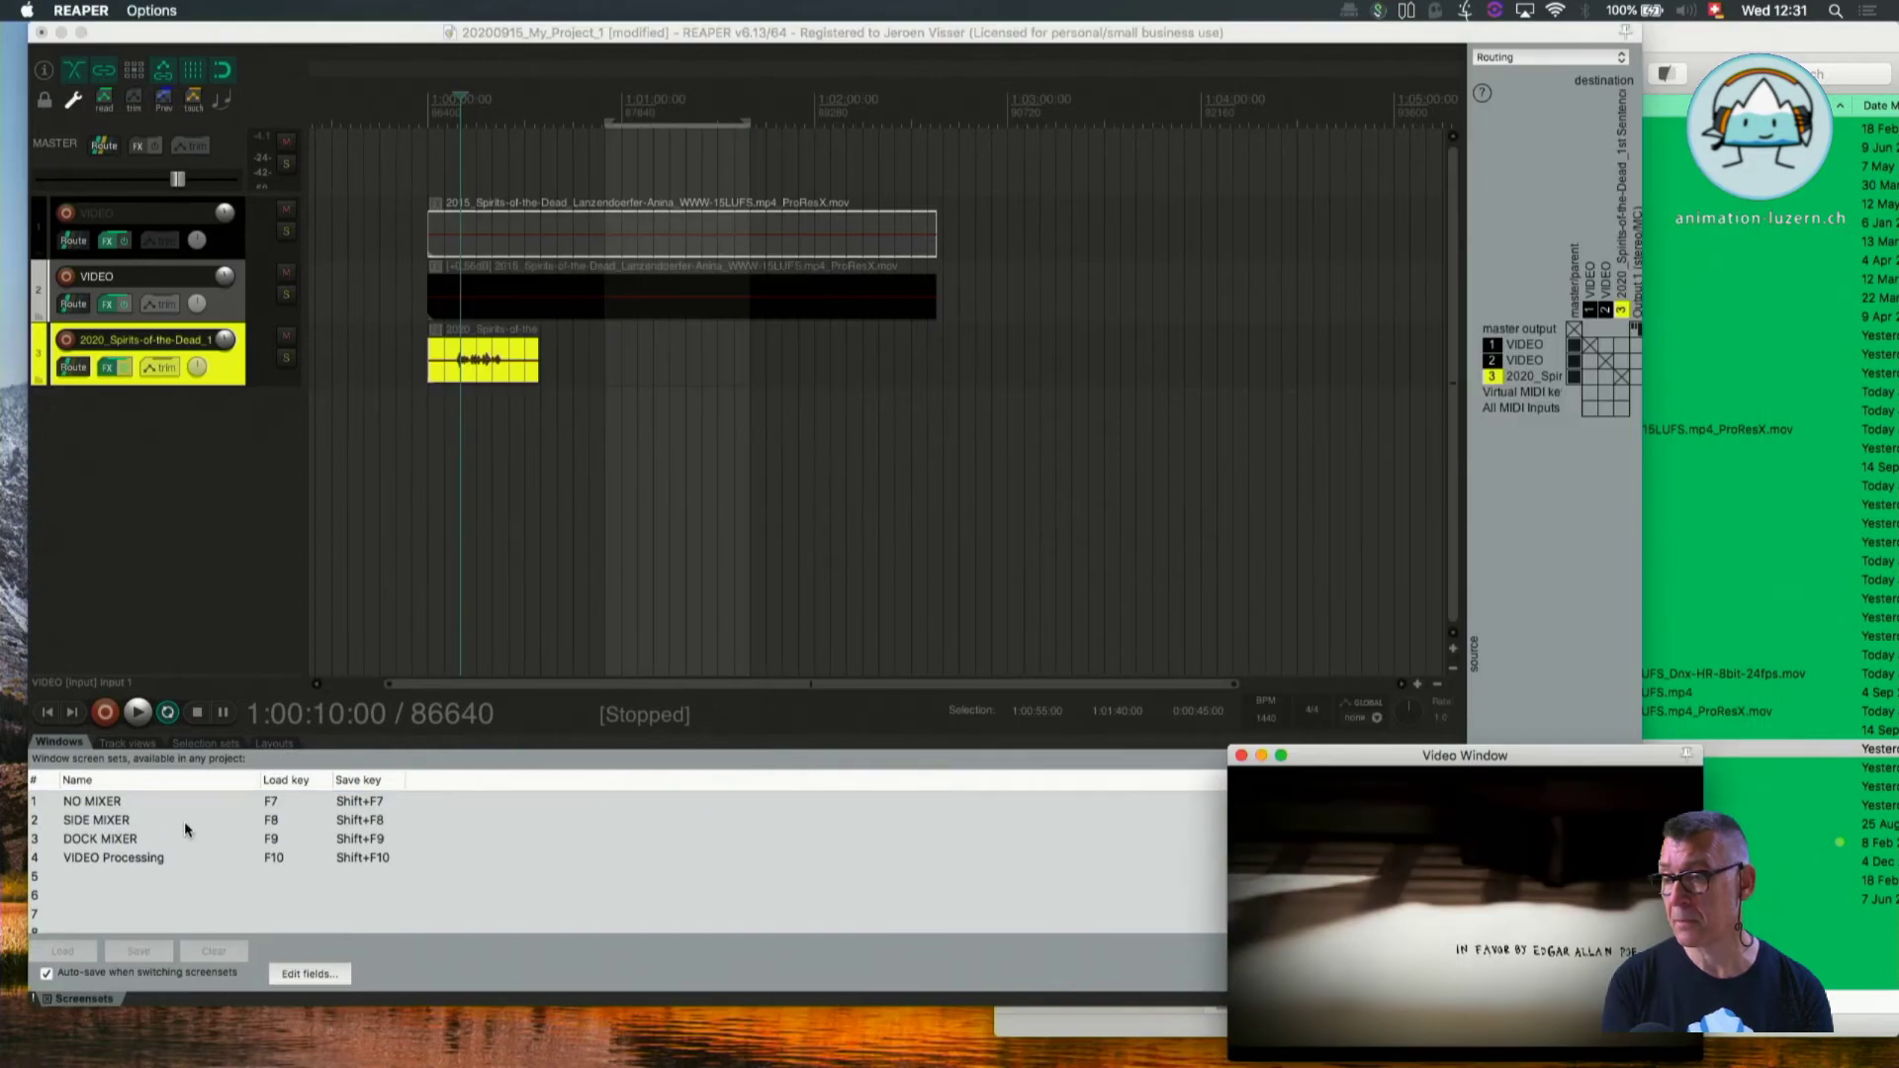
double_click(112, 821)
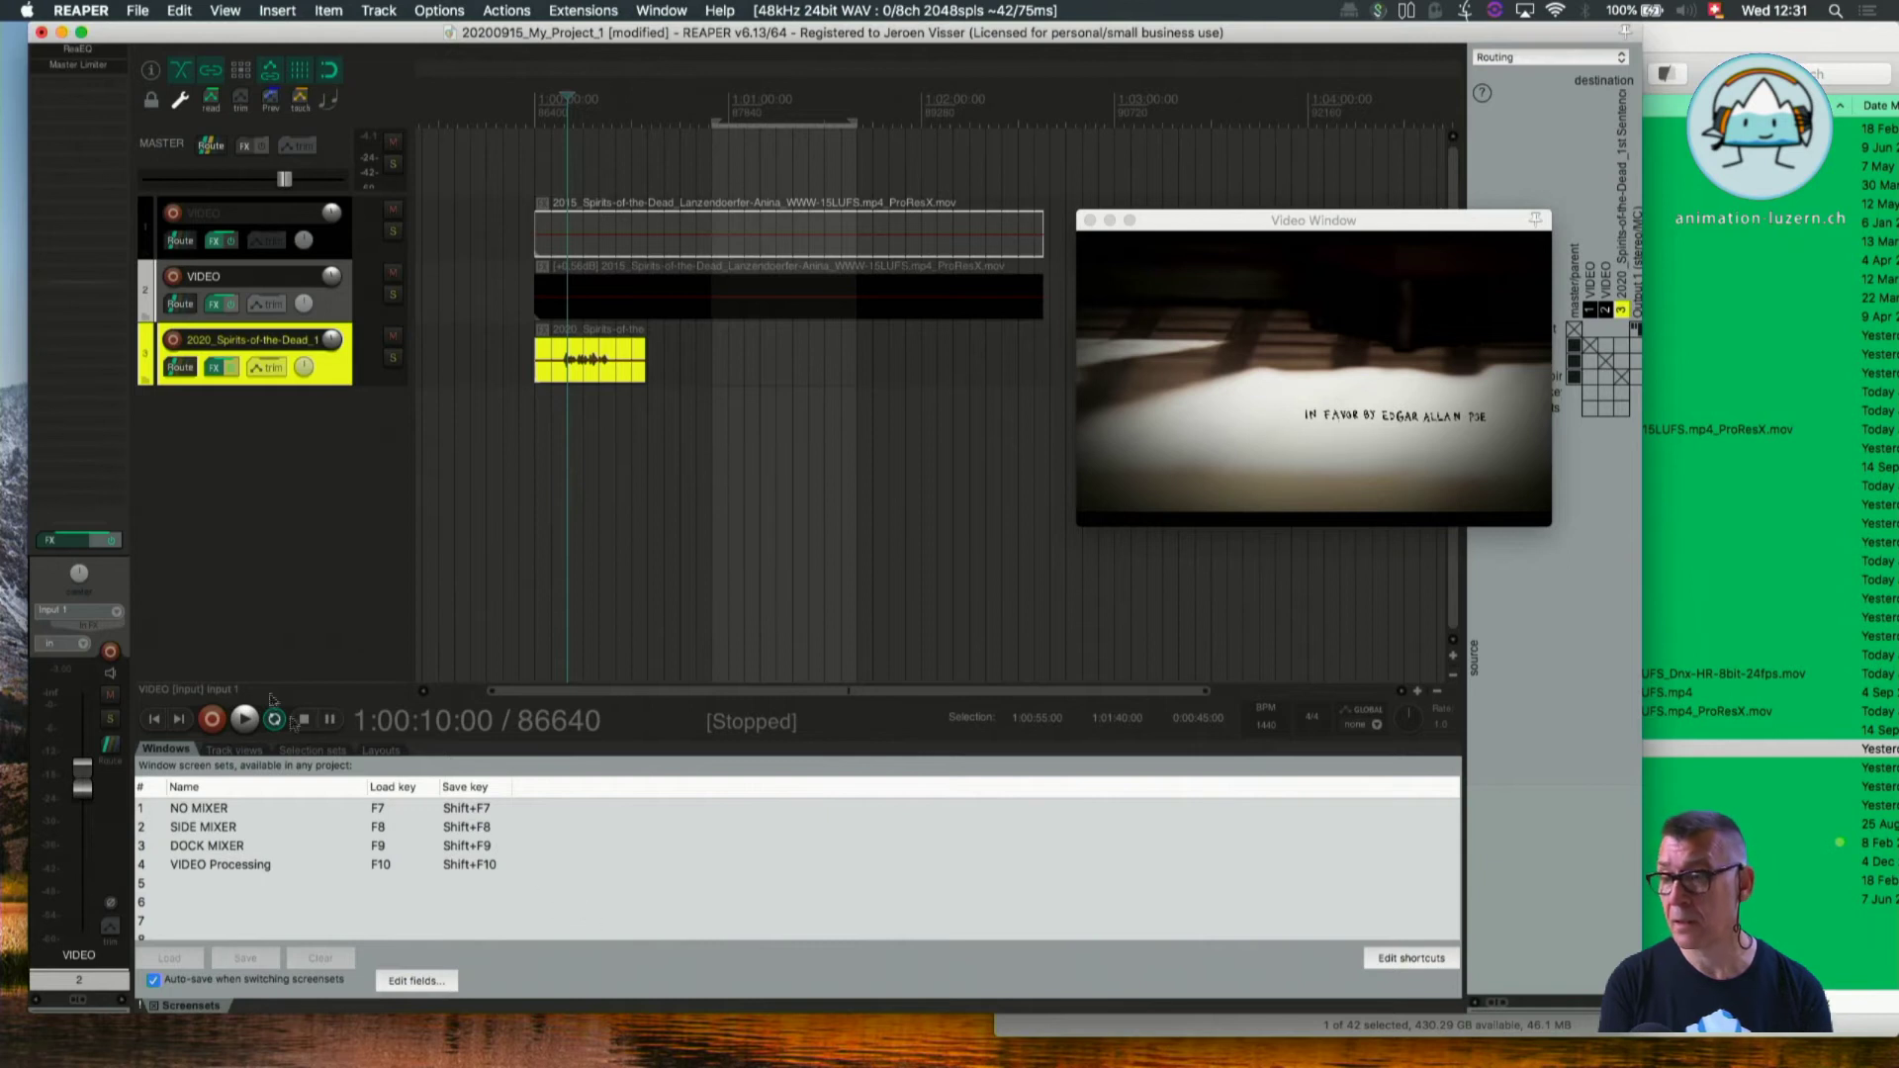
Raise one track fader to about +9.42 dB and set VIDEO near 0 dB, then load VIDEO Processing.
drag(80, 784, 96, 719)
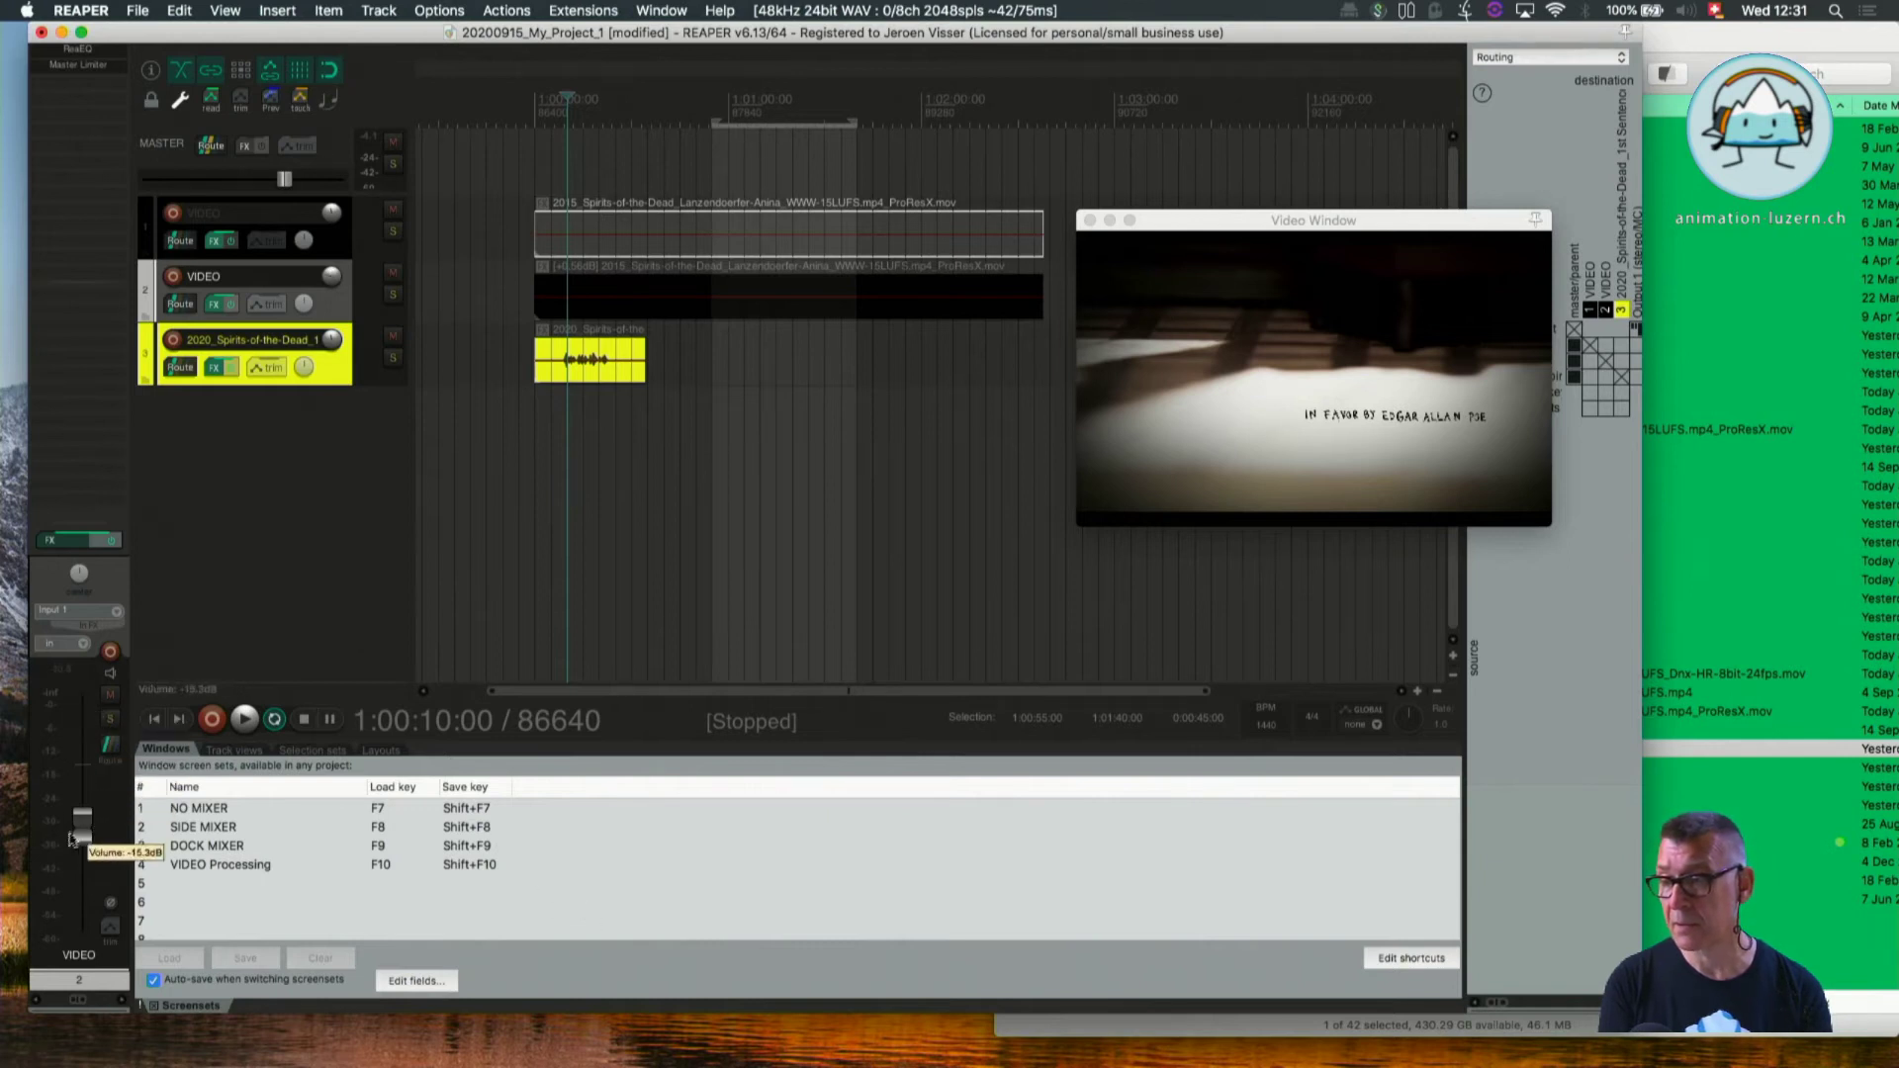
drag(69, 841, 69, 754)
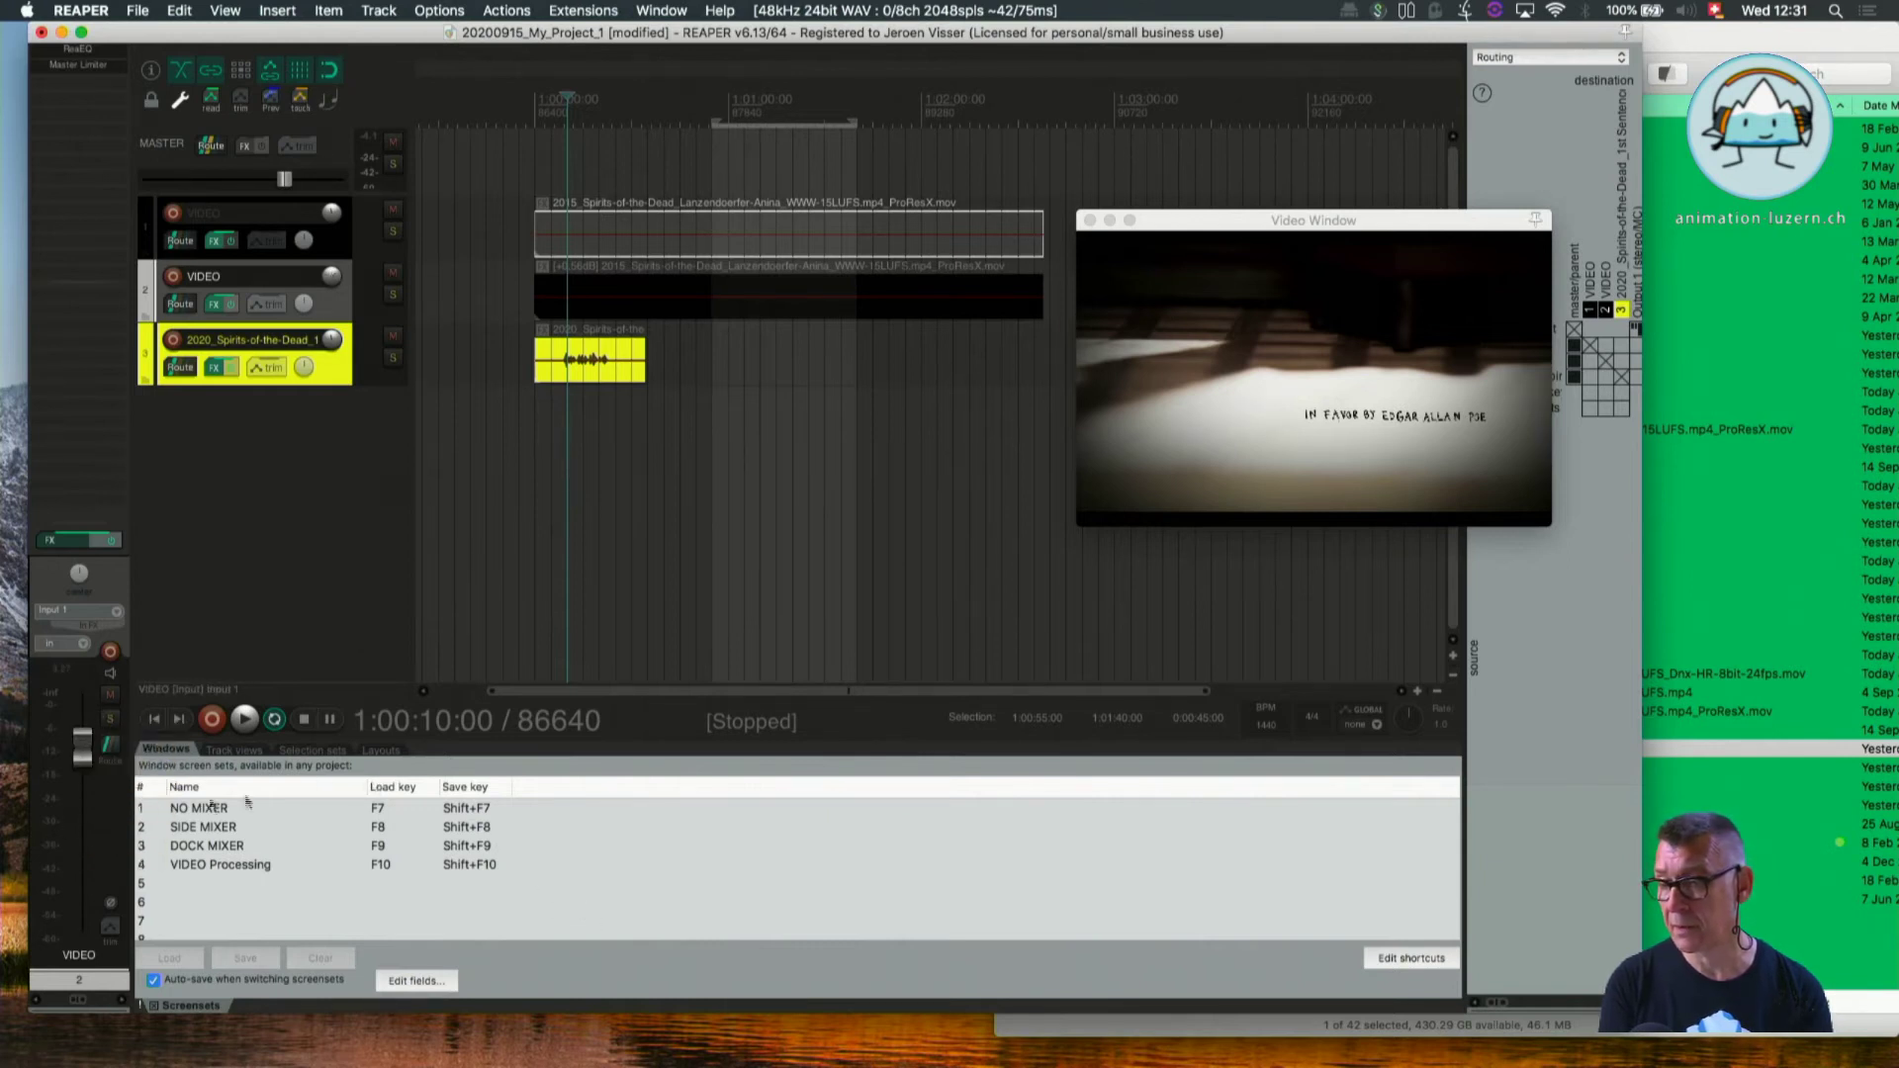
double_click(218, 859)
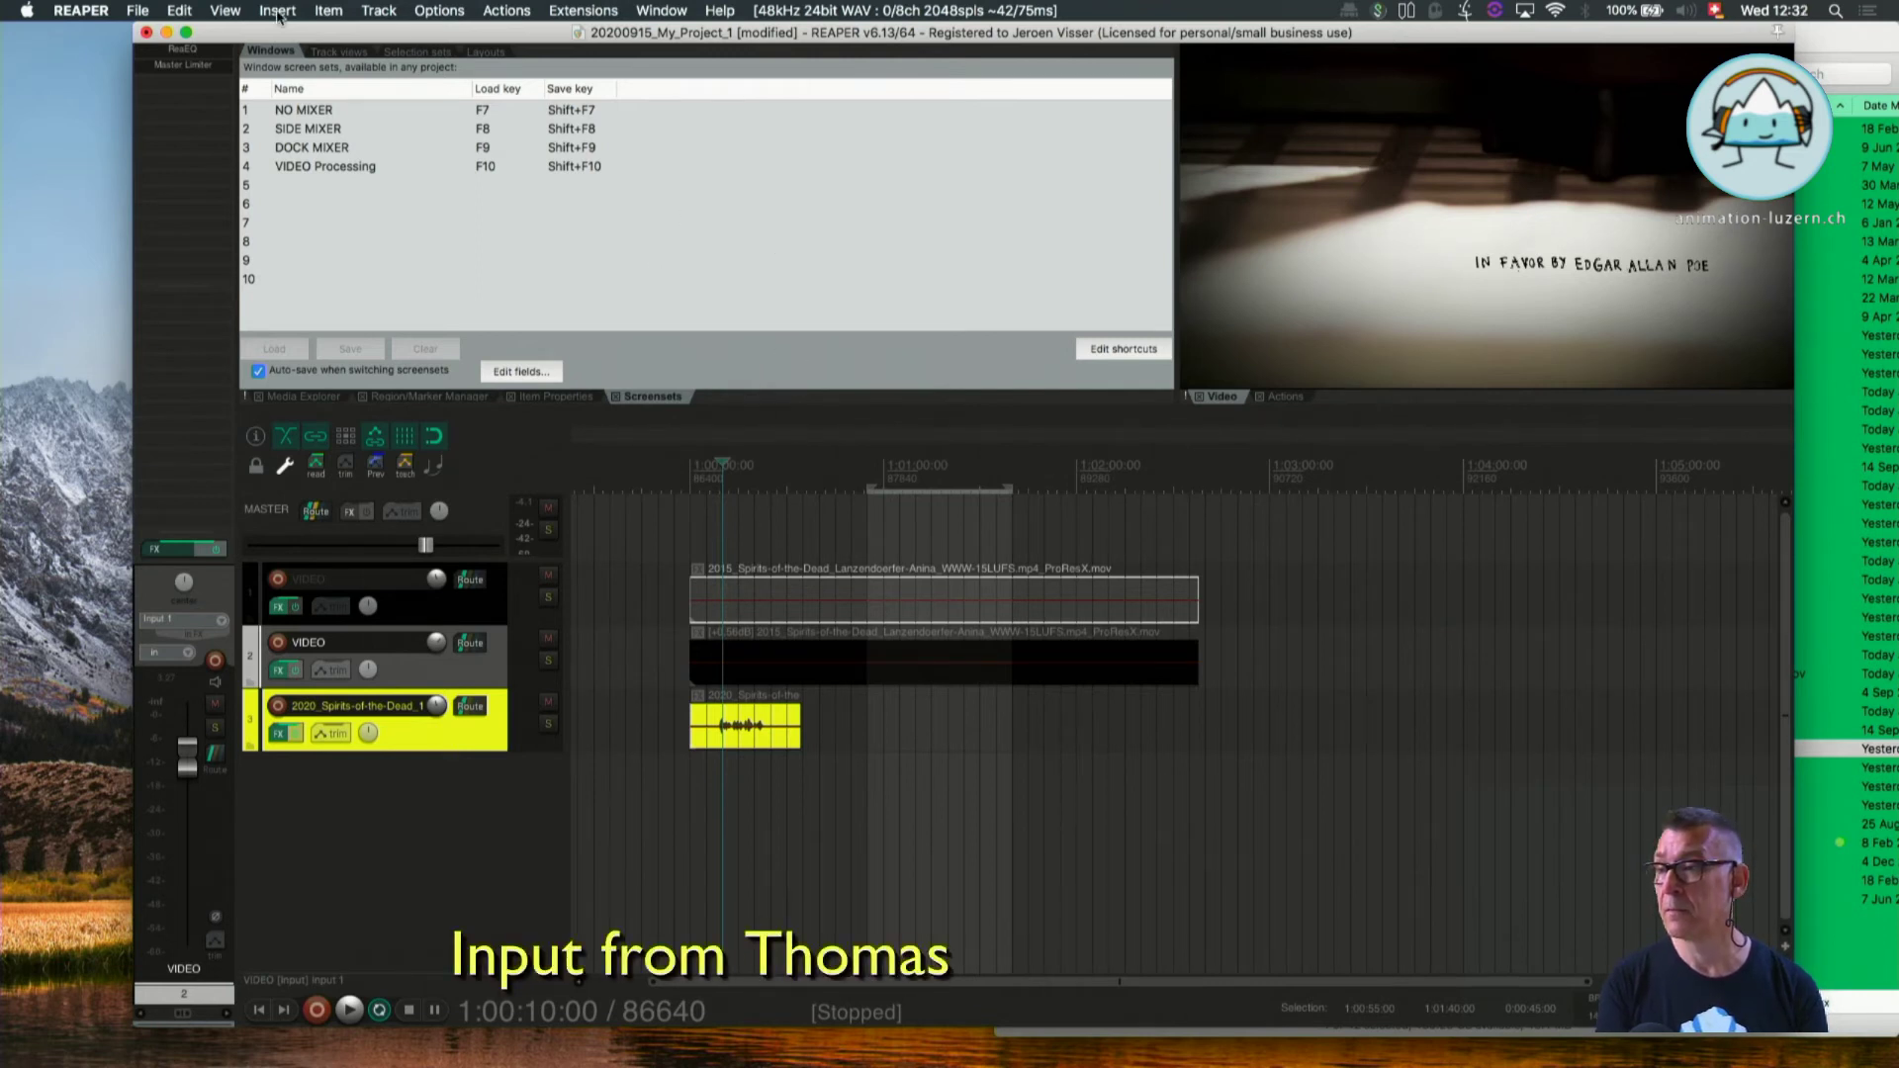
double_click(290, 115)
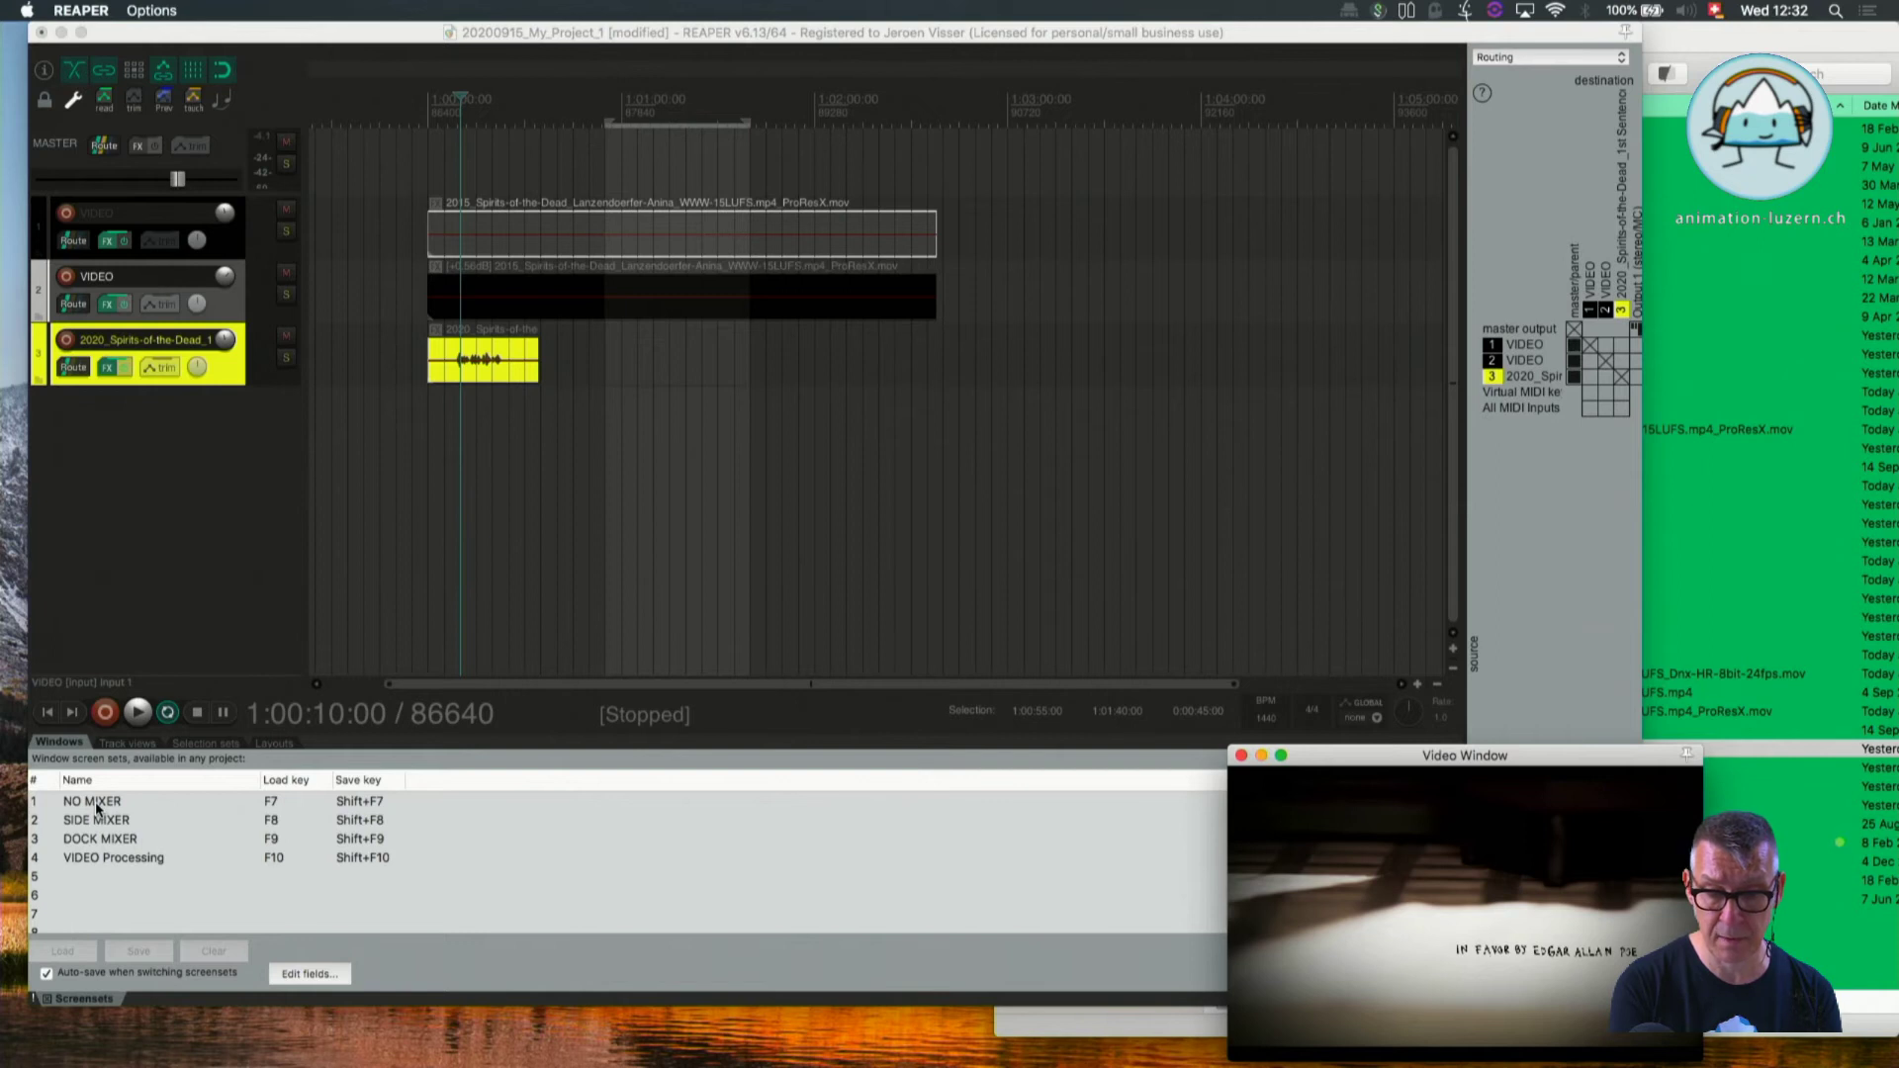
key(F8)
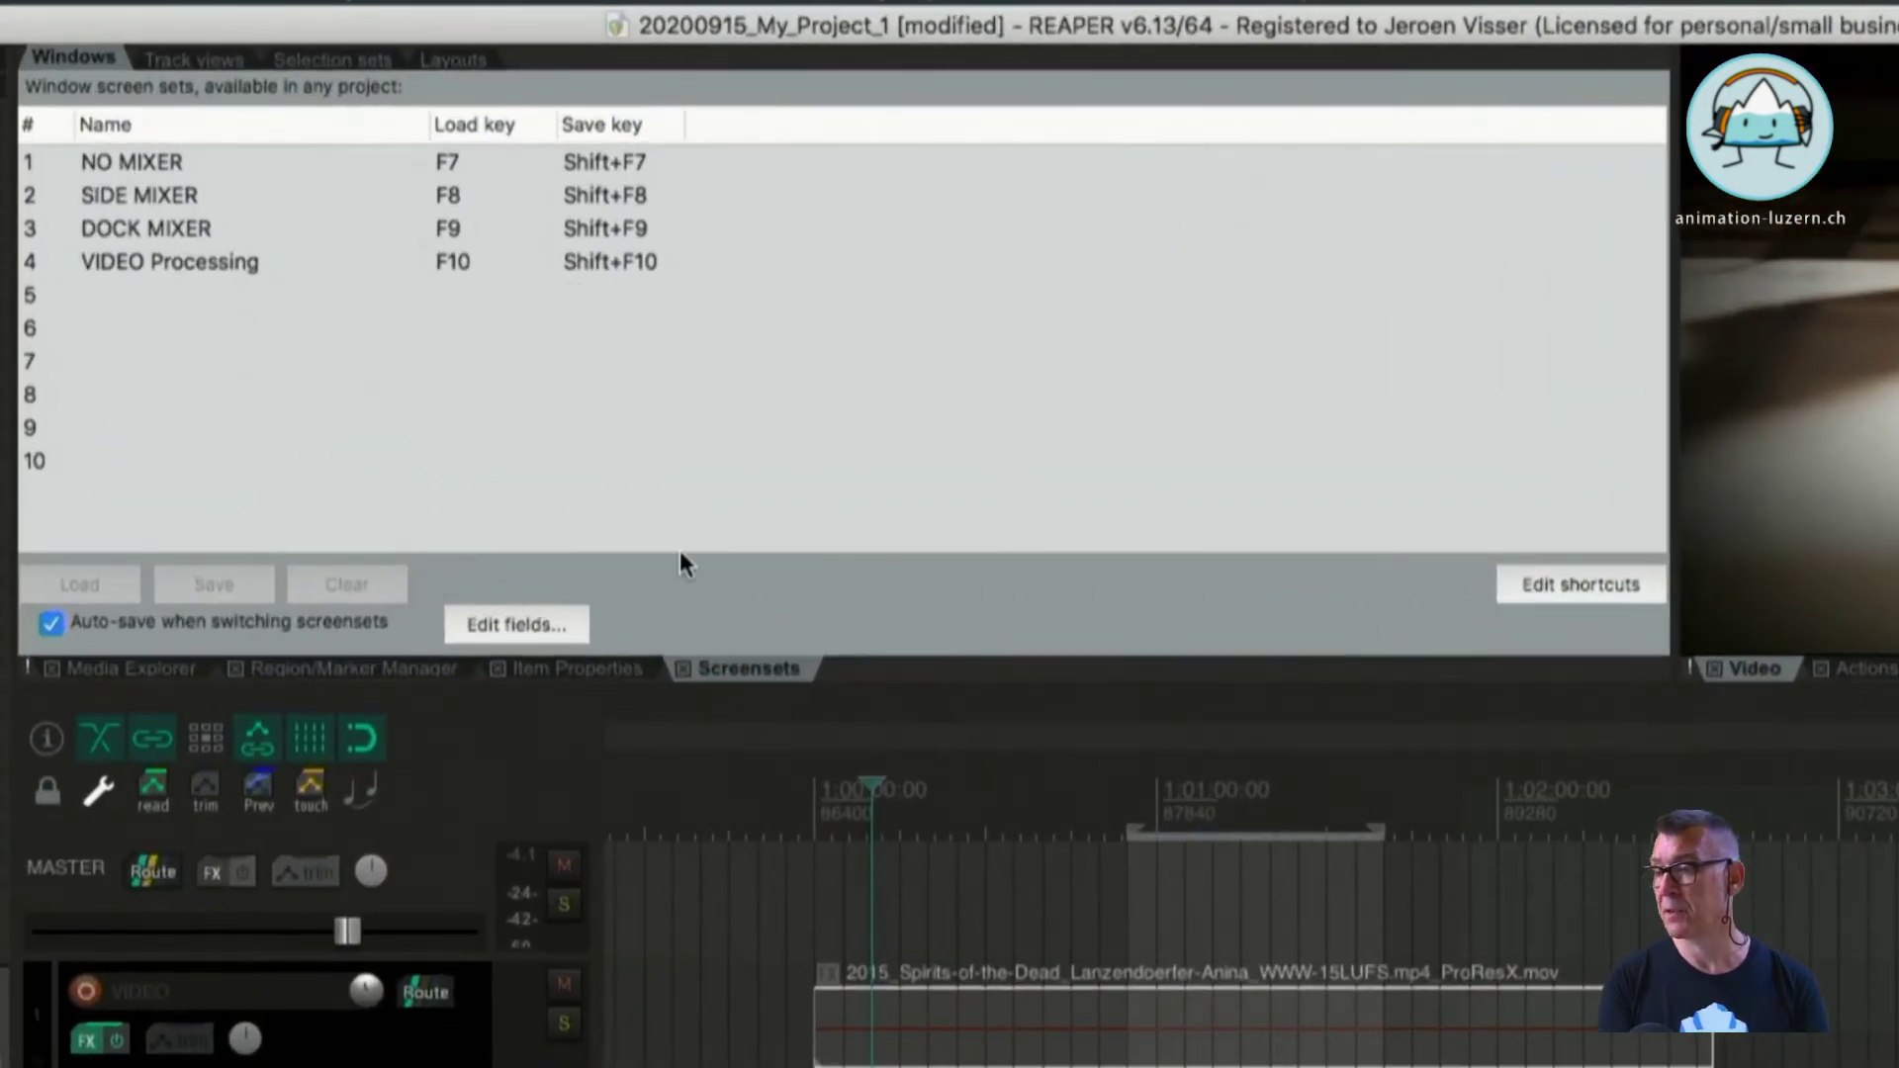
Cycle through the Media Explorer, Region/Marker Manager and Screensets docker tabs, ending on Item Properties.
click(137, 677)
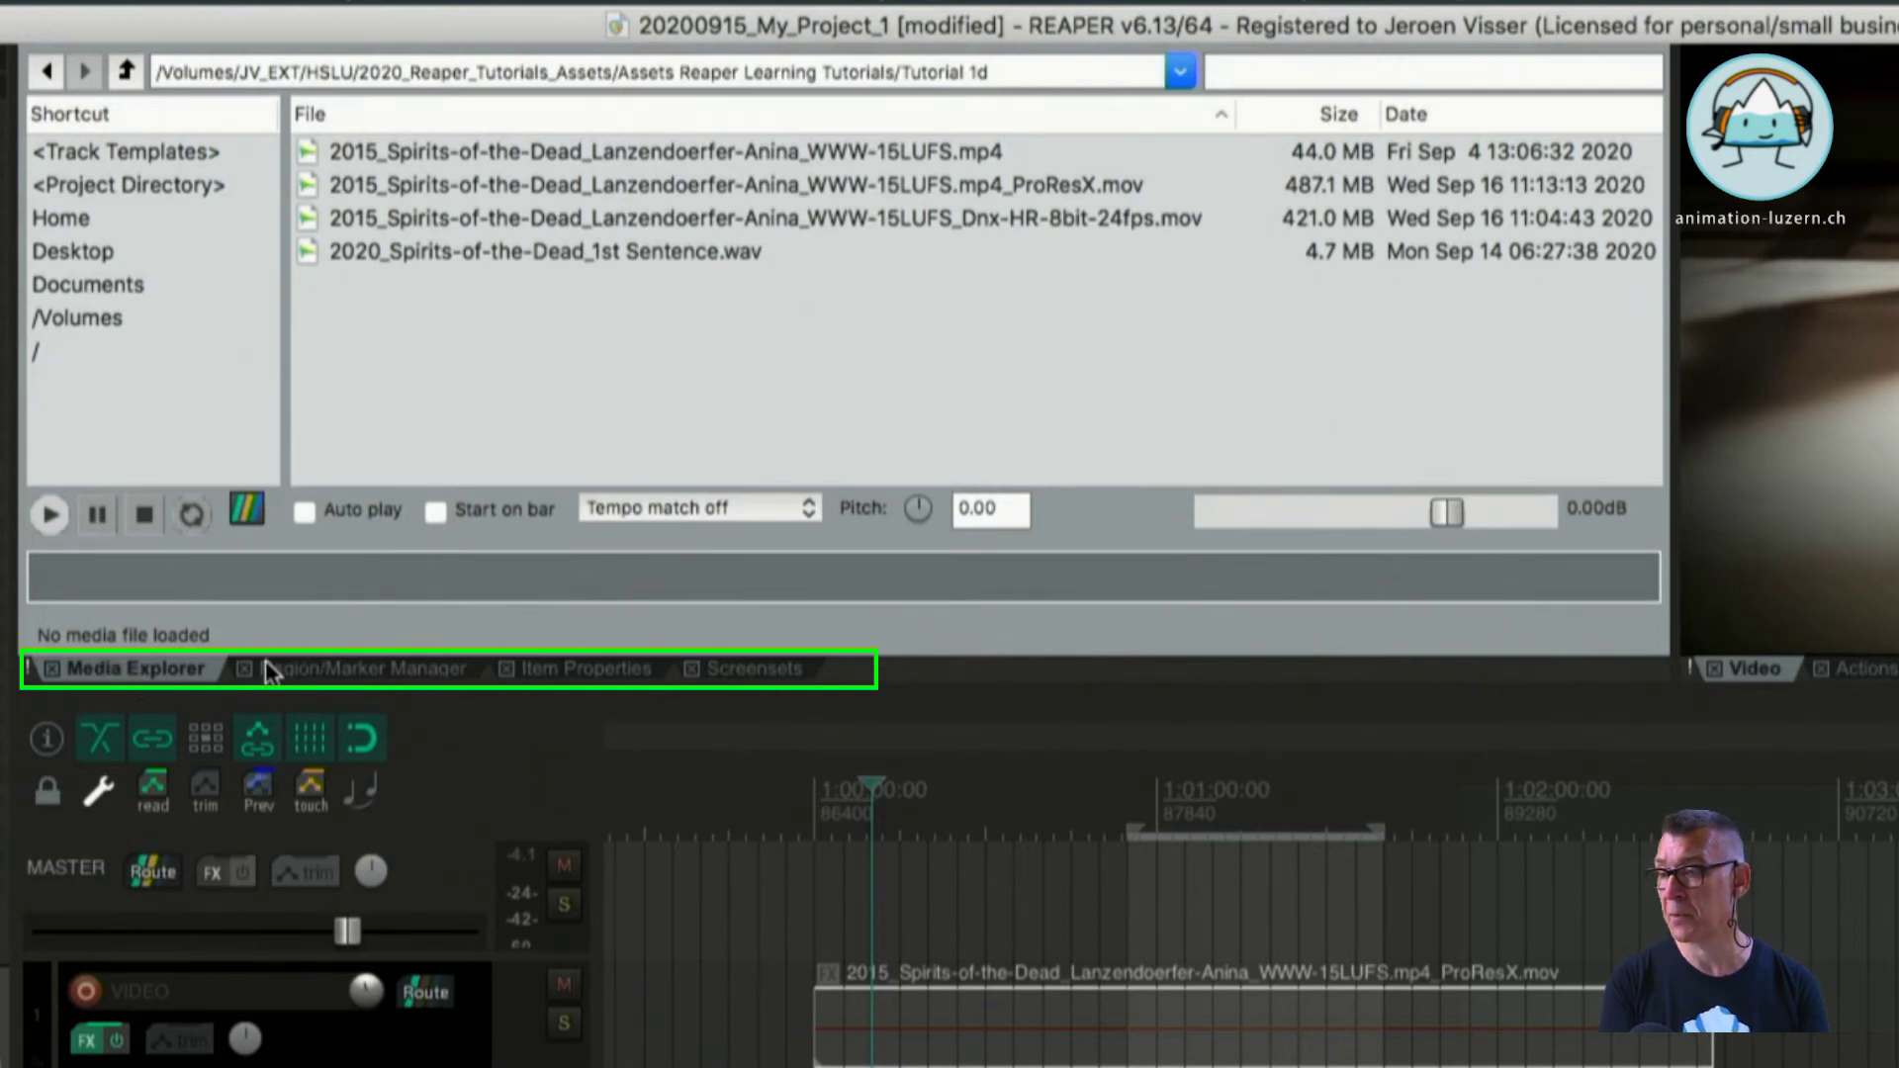
click(384, 671)
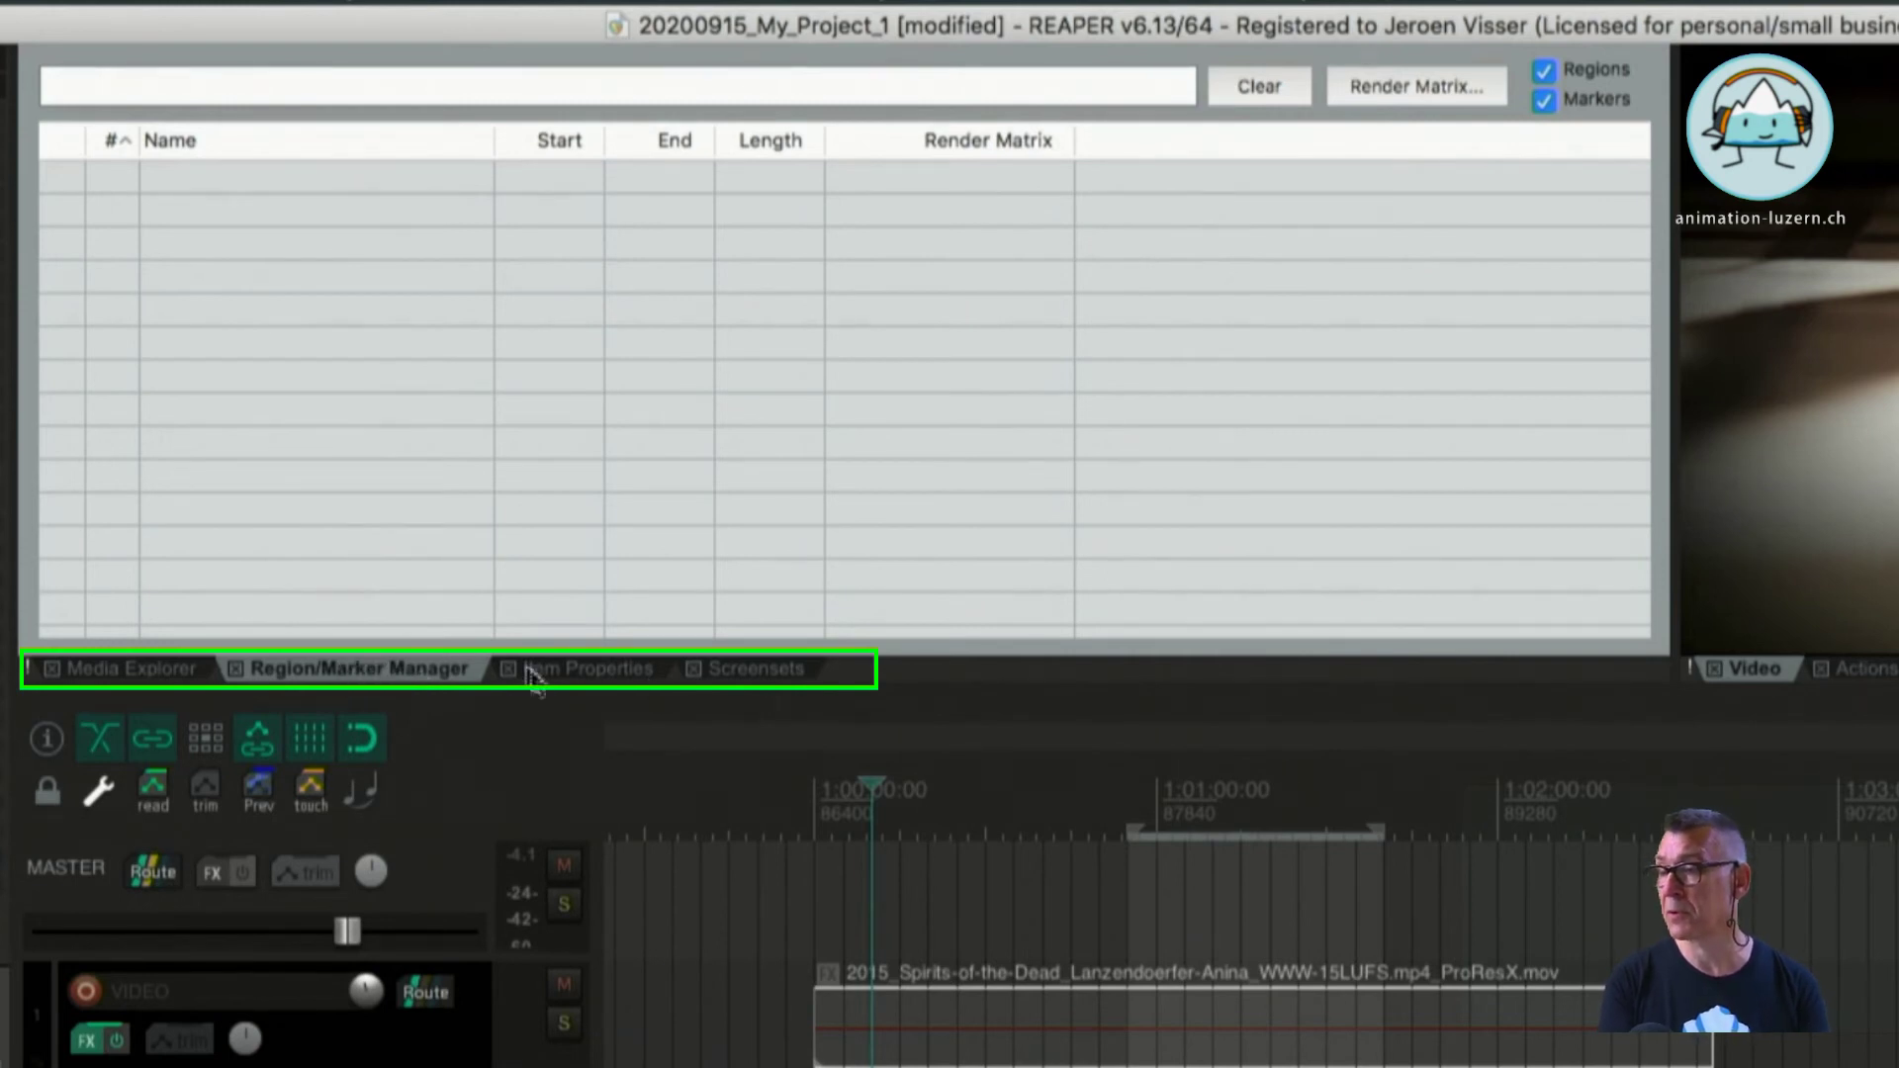
click(574, 670)
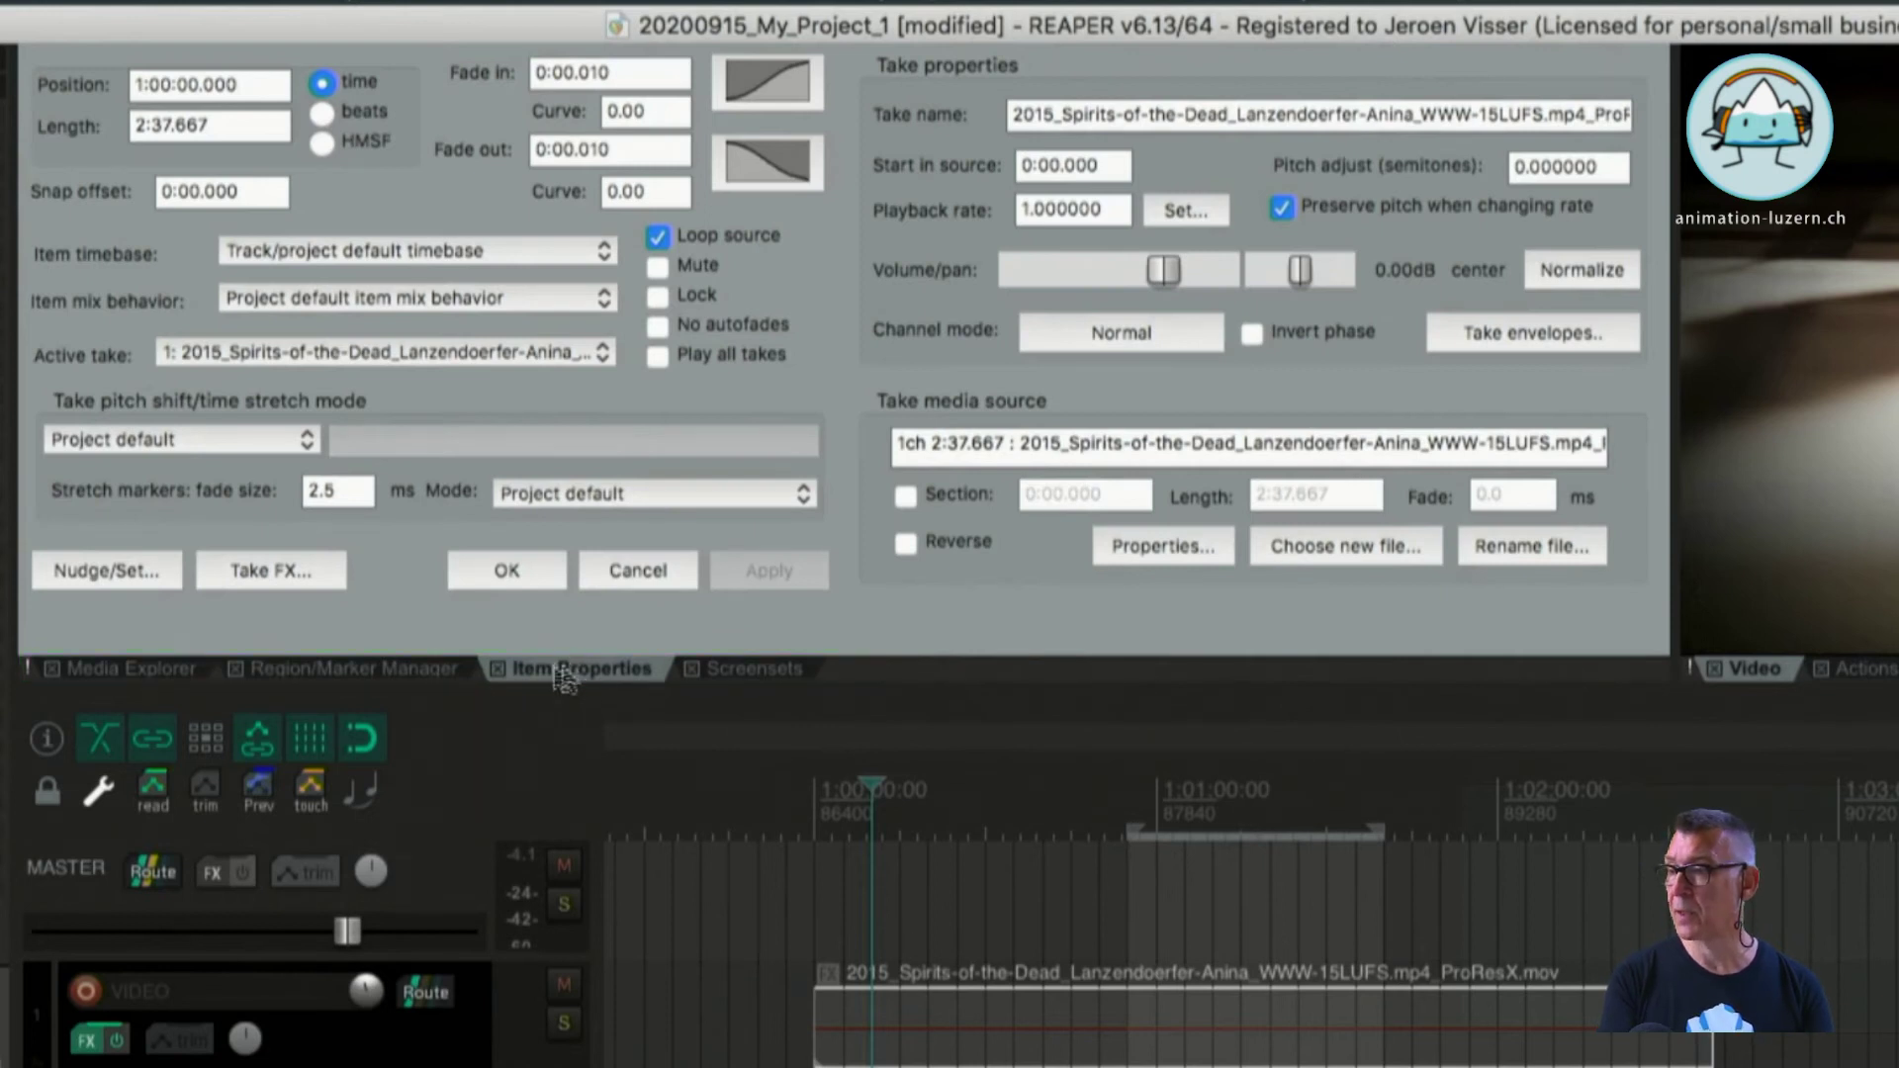
click(750, 668)
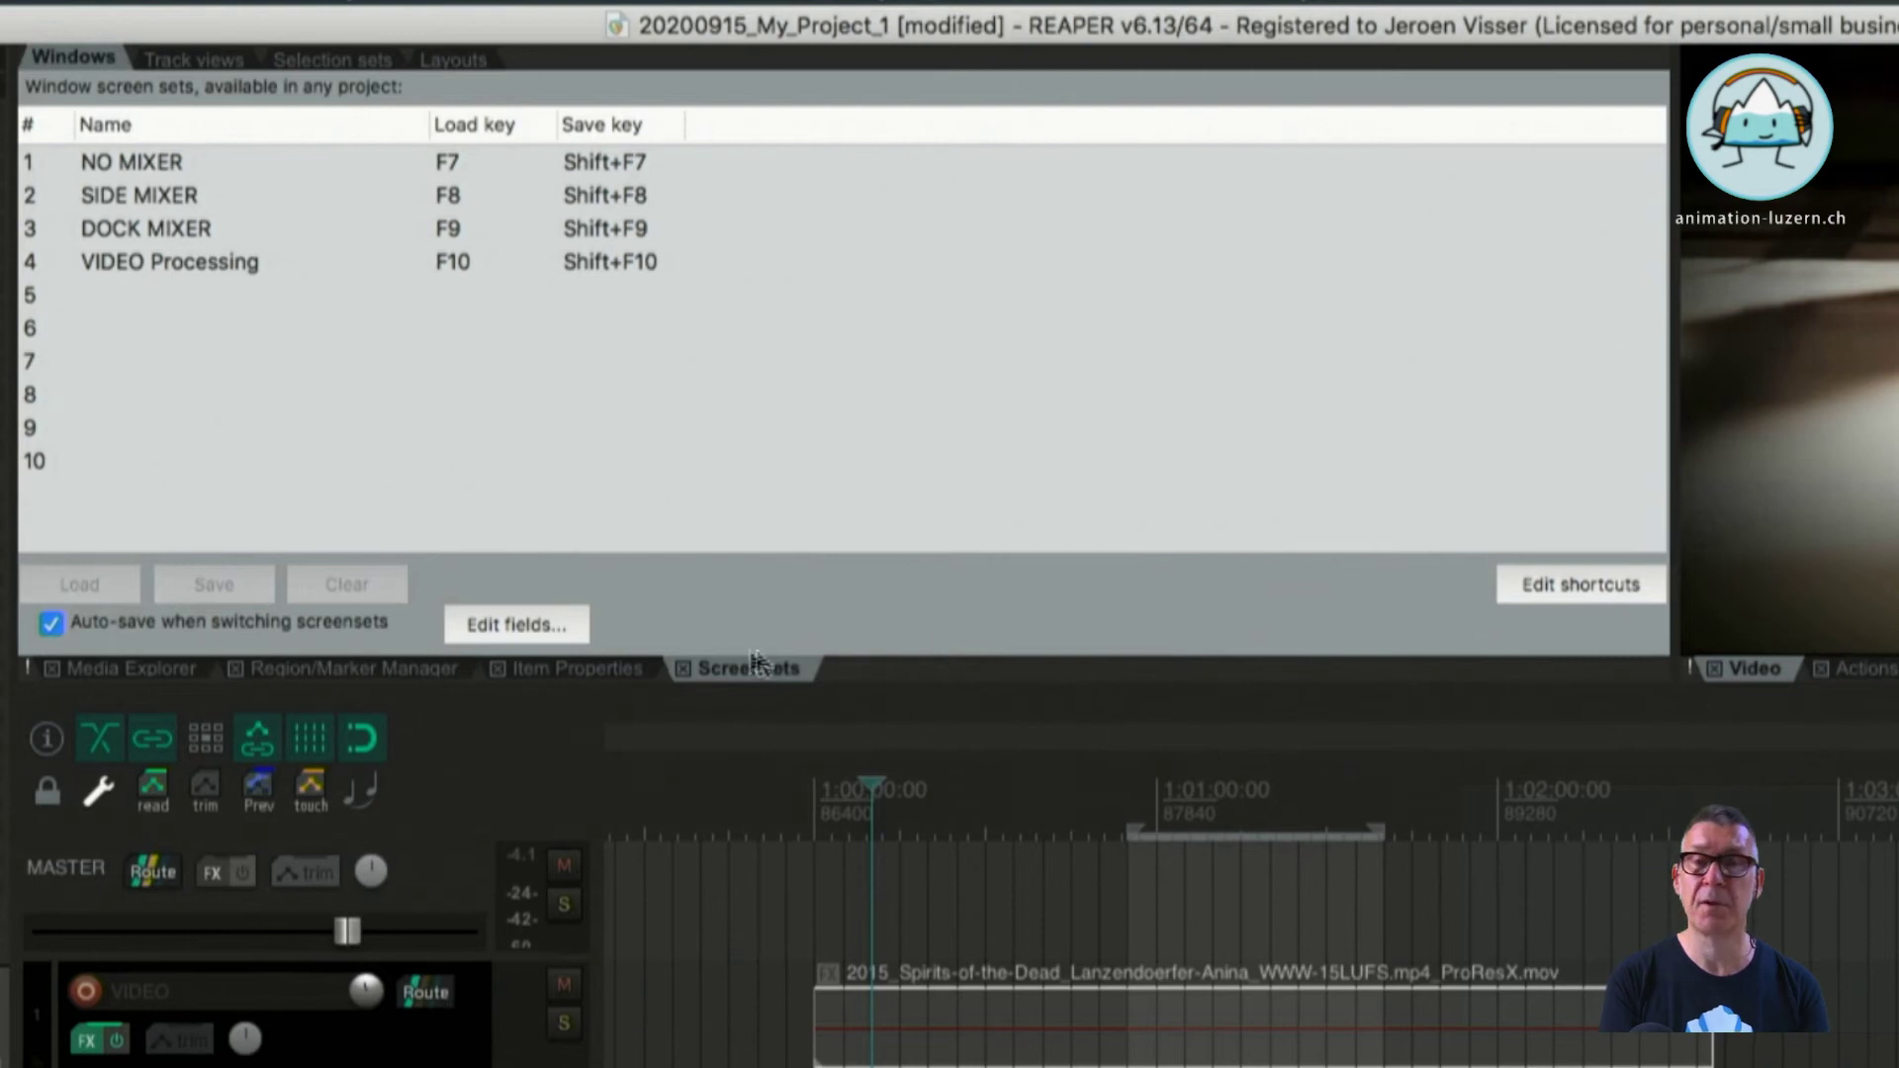
click(572, 669)
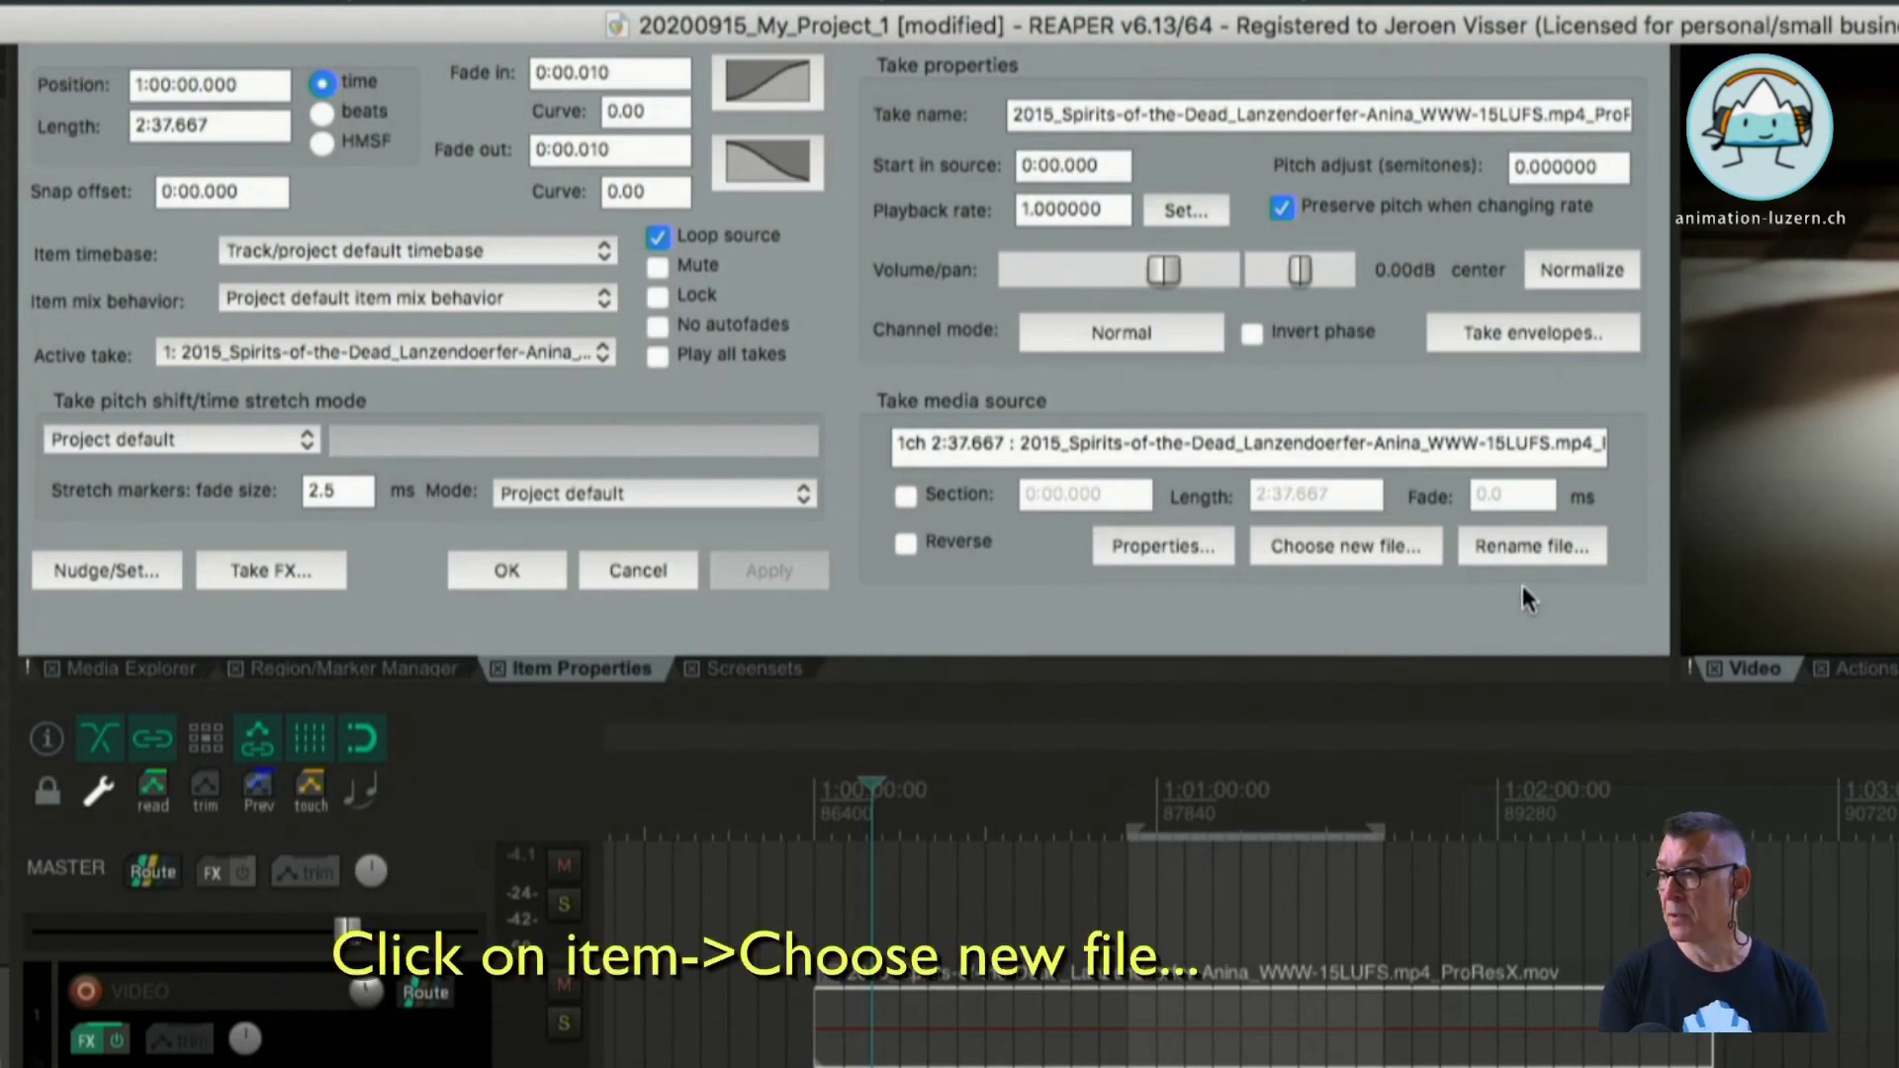
Move the play position onto the early part of the VIDEO item.
click(1024, 1028)
click(948, 1059)
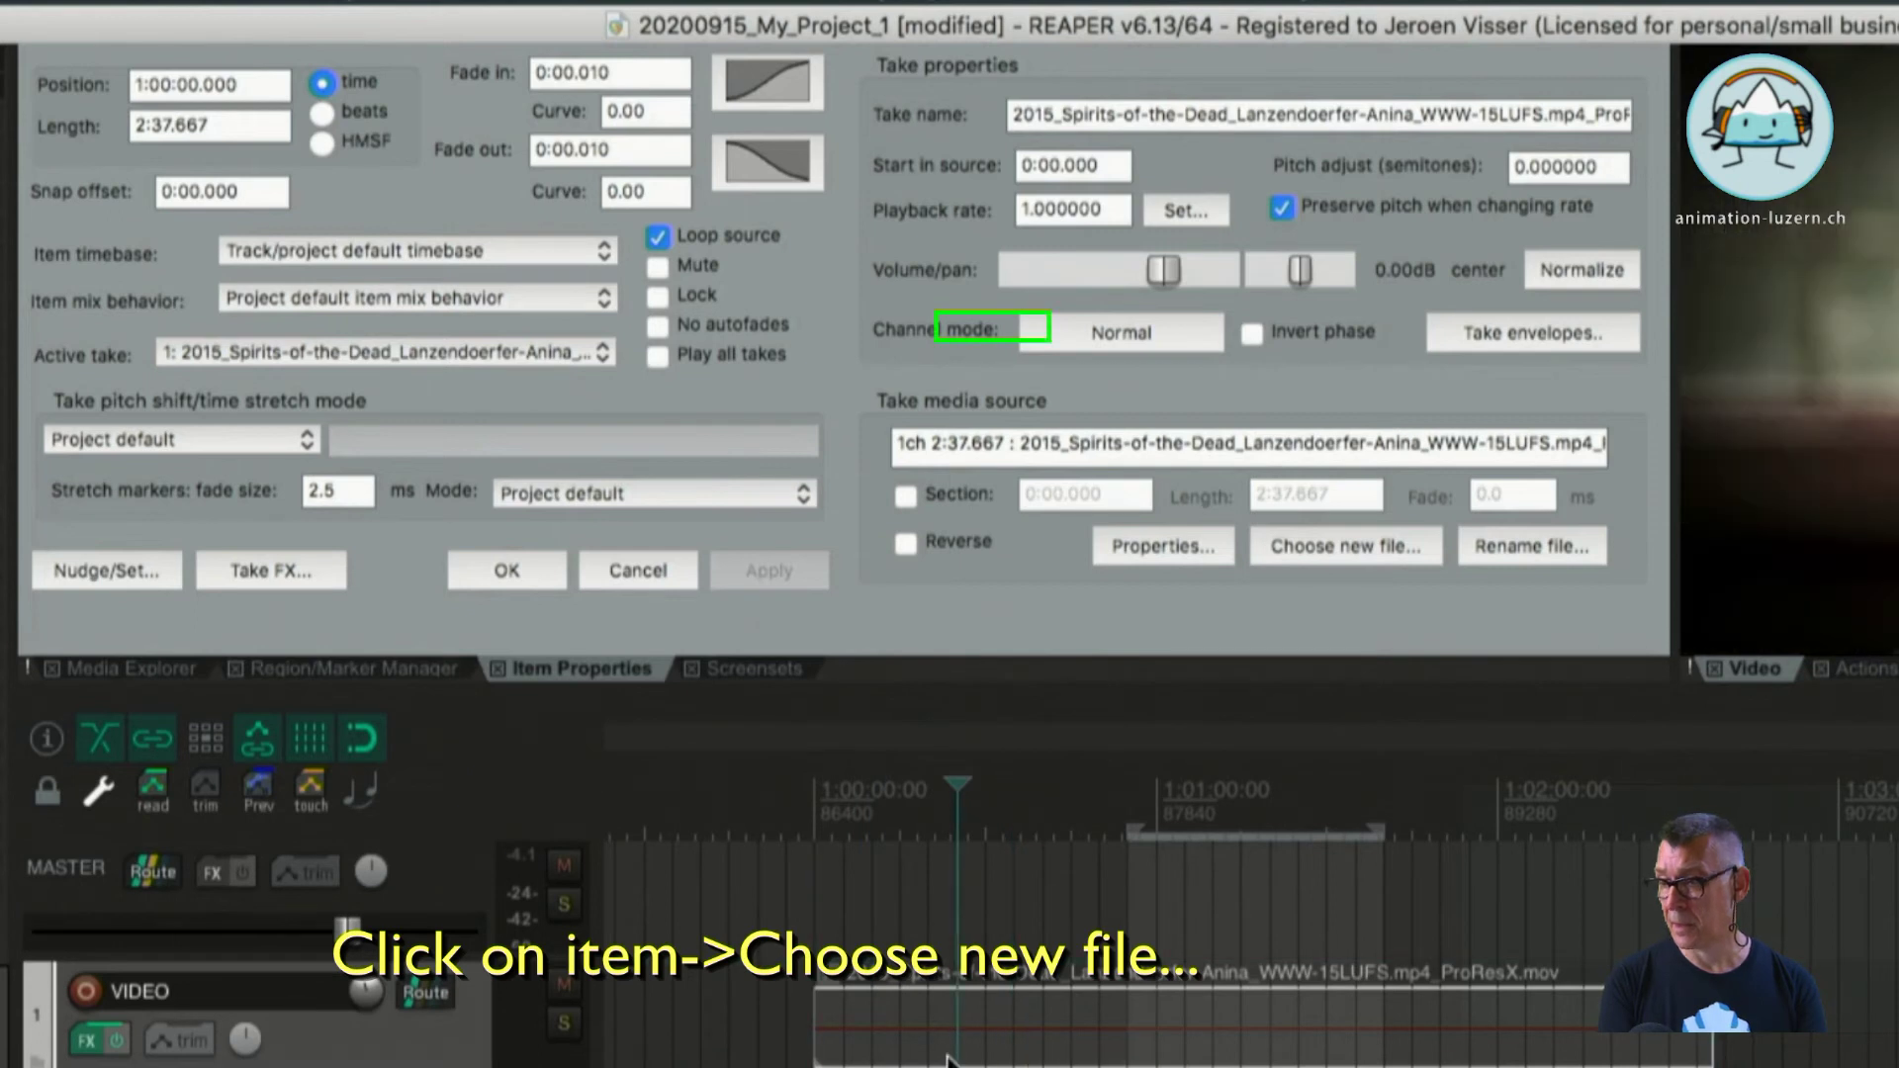
click(885, 1057)
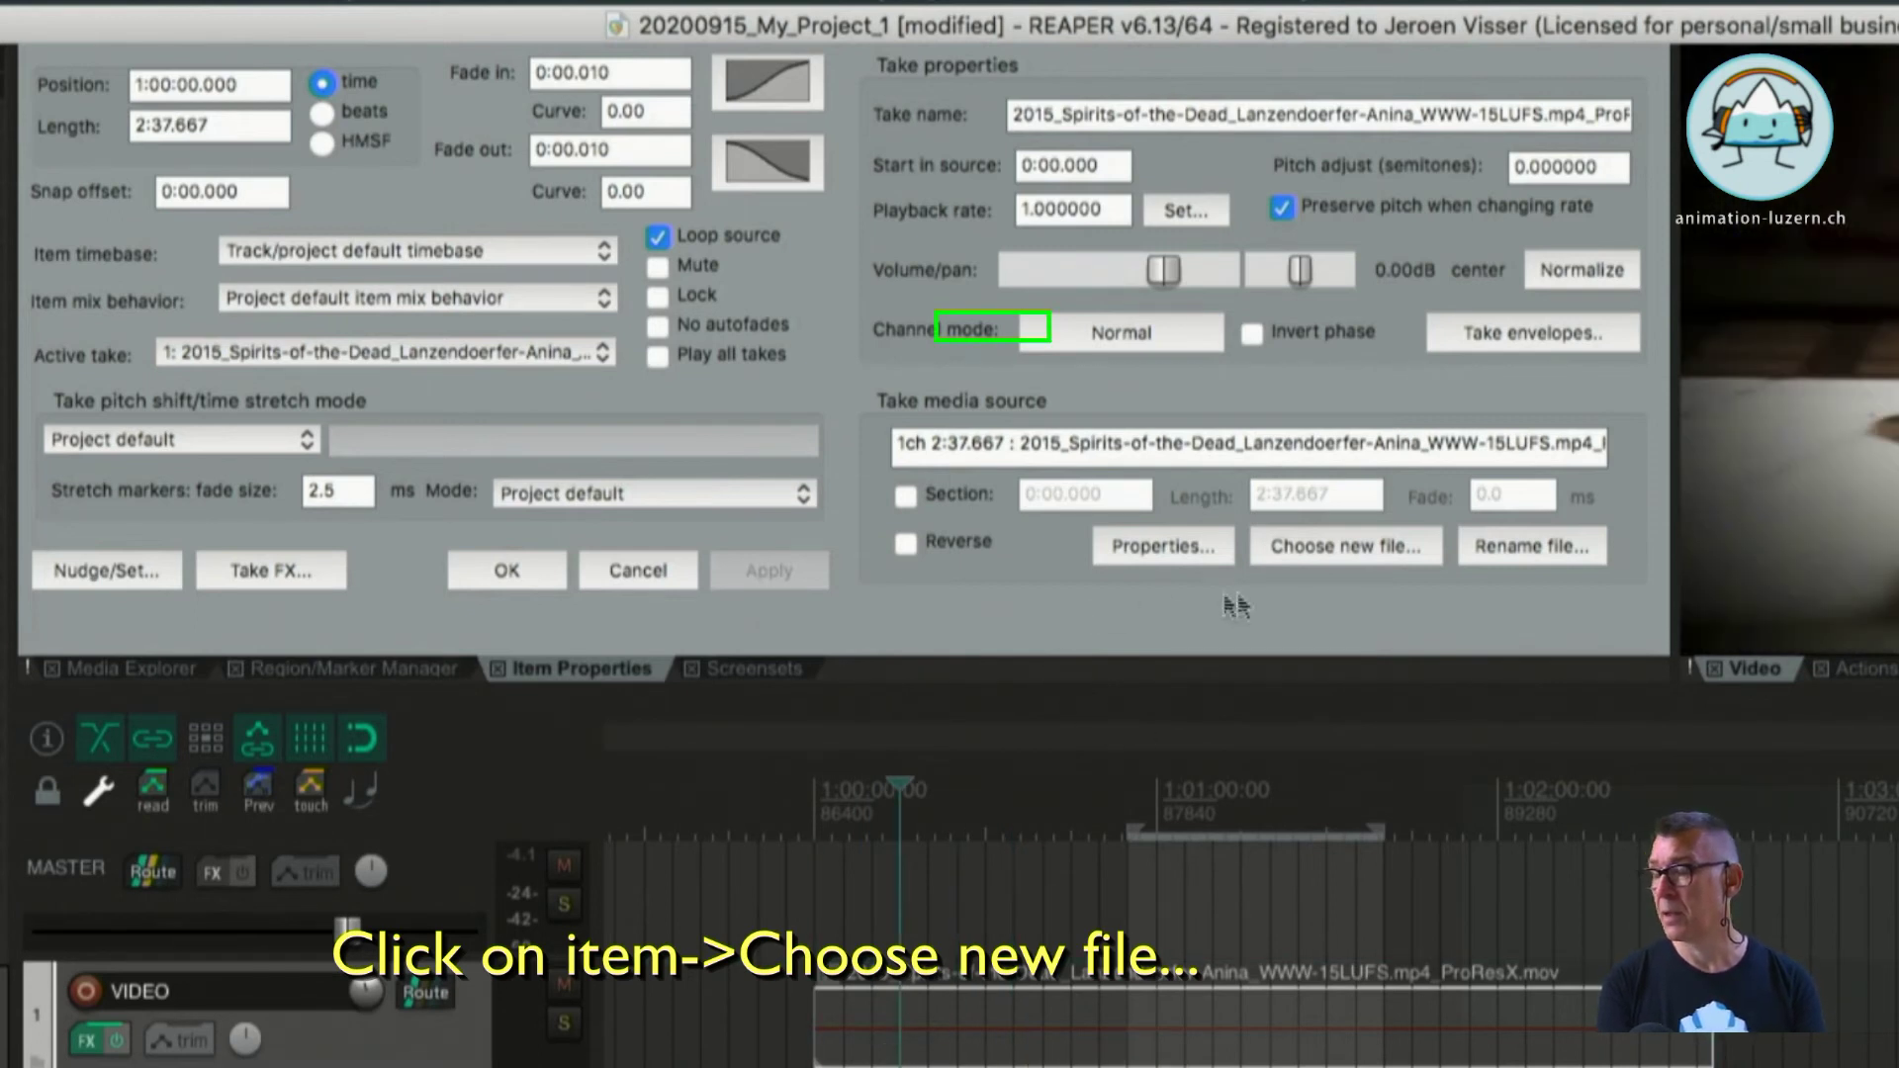
Replace the item's source with the Dnx-HR-8bit-24fps .mov from the Tutorial 1d folder.
click(1357, 552)
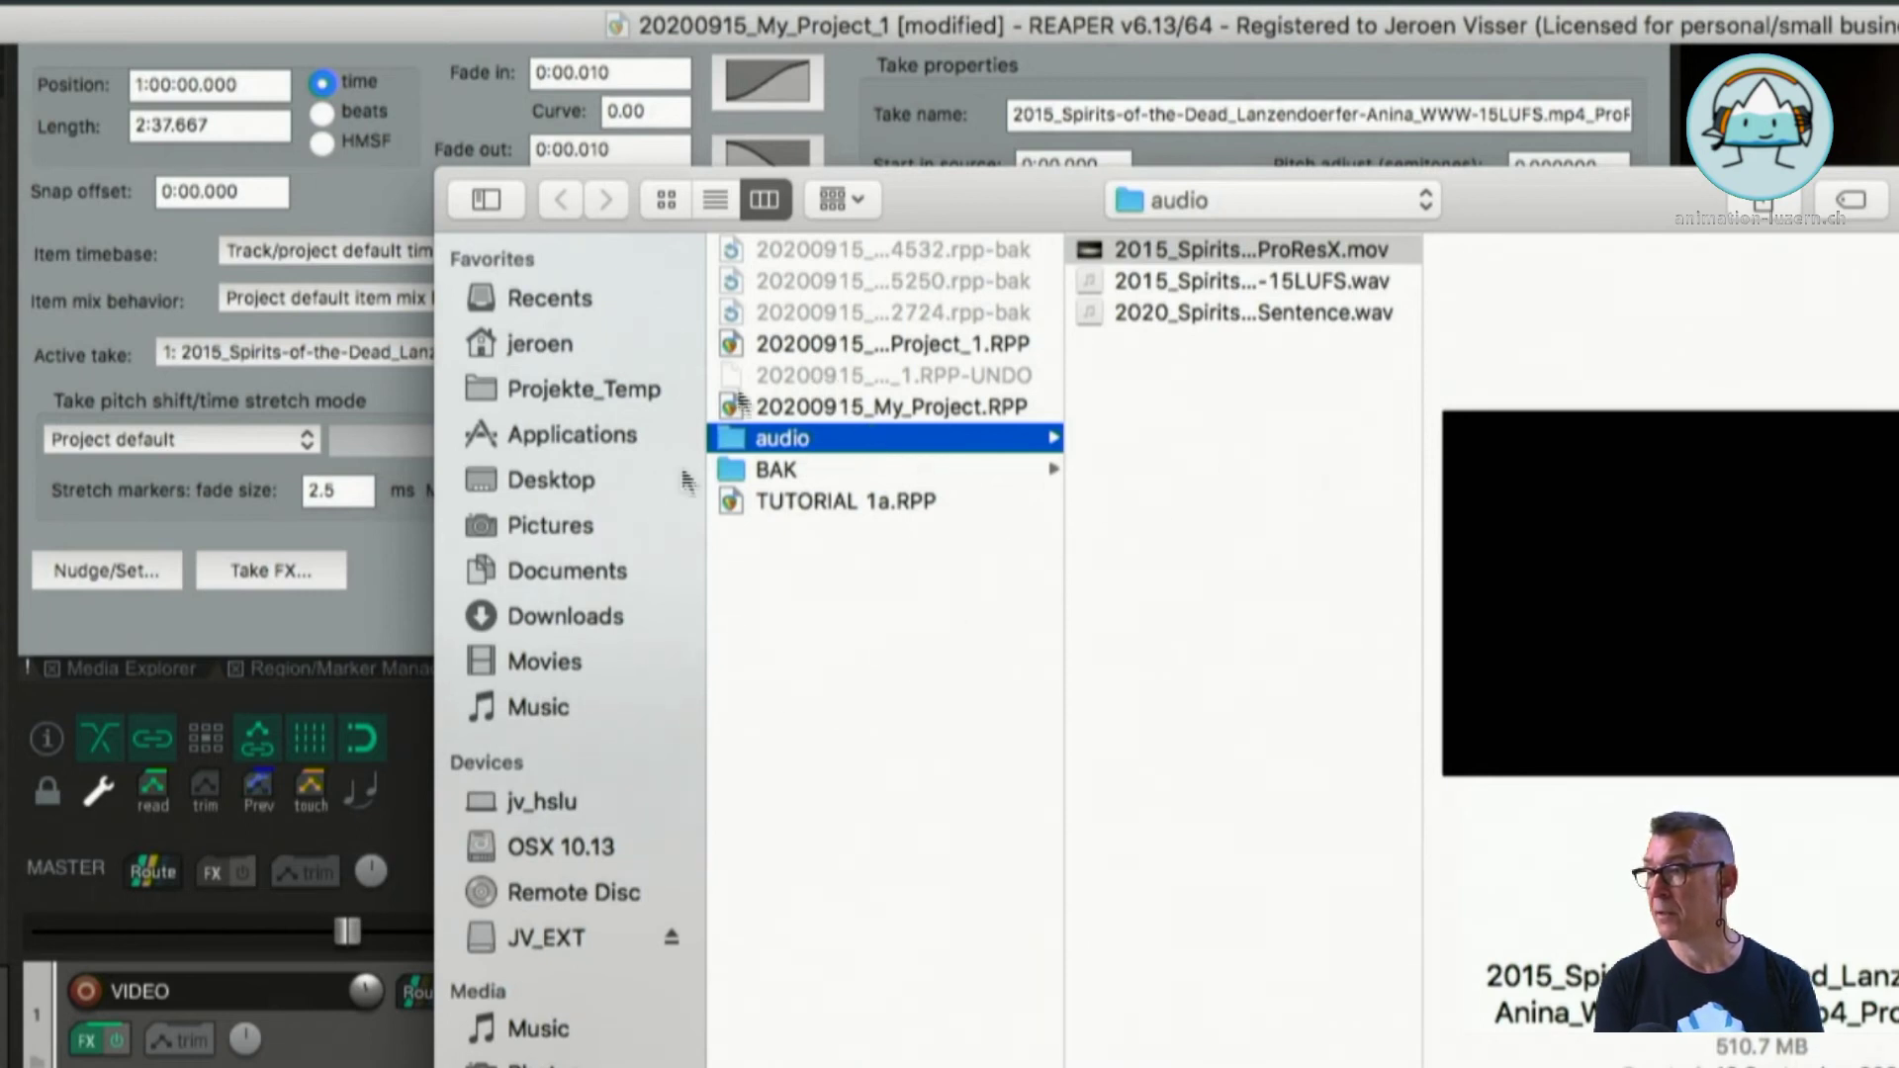
click(1288, 194)
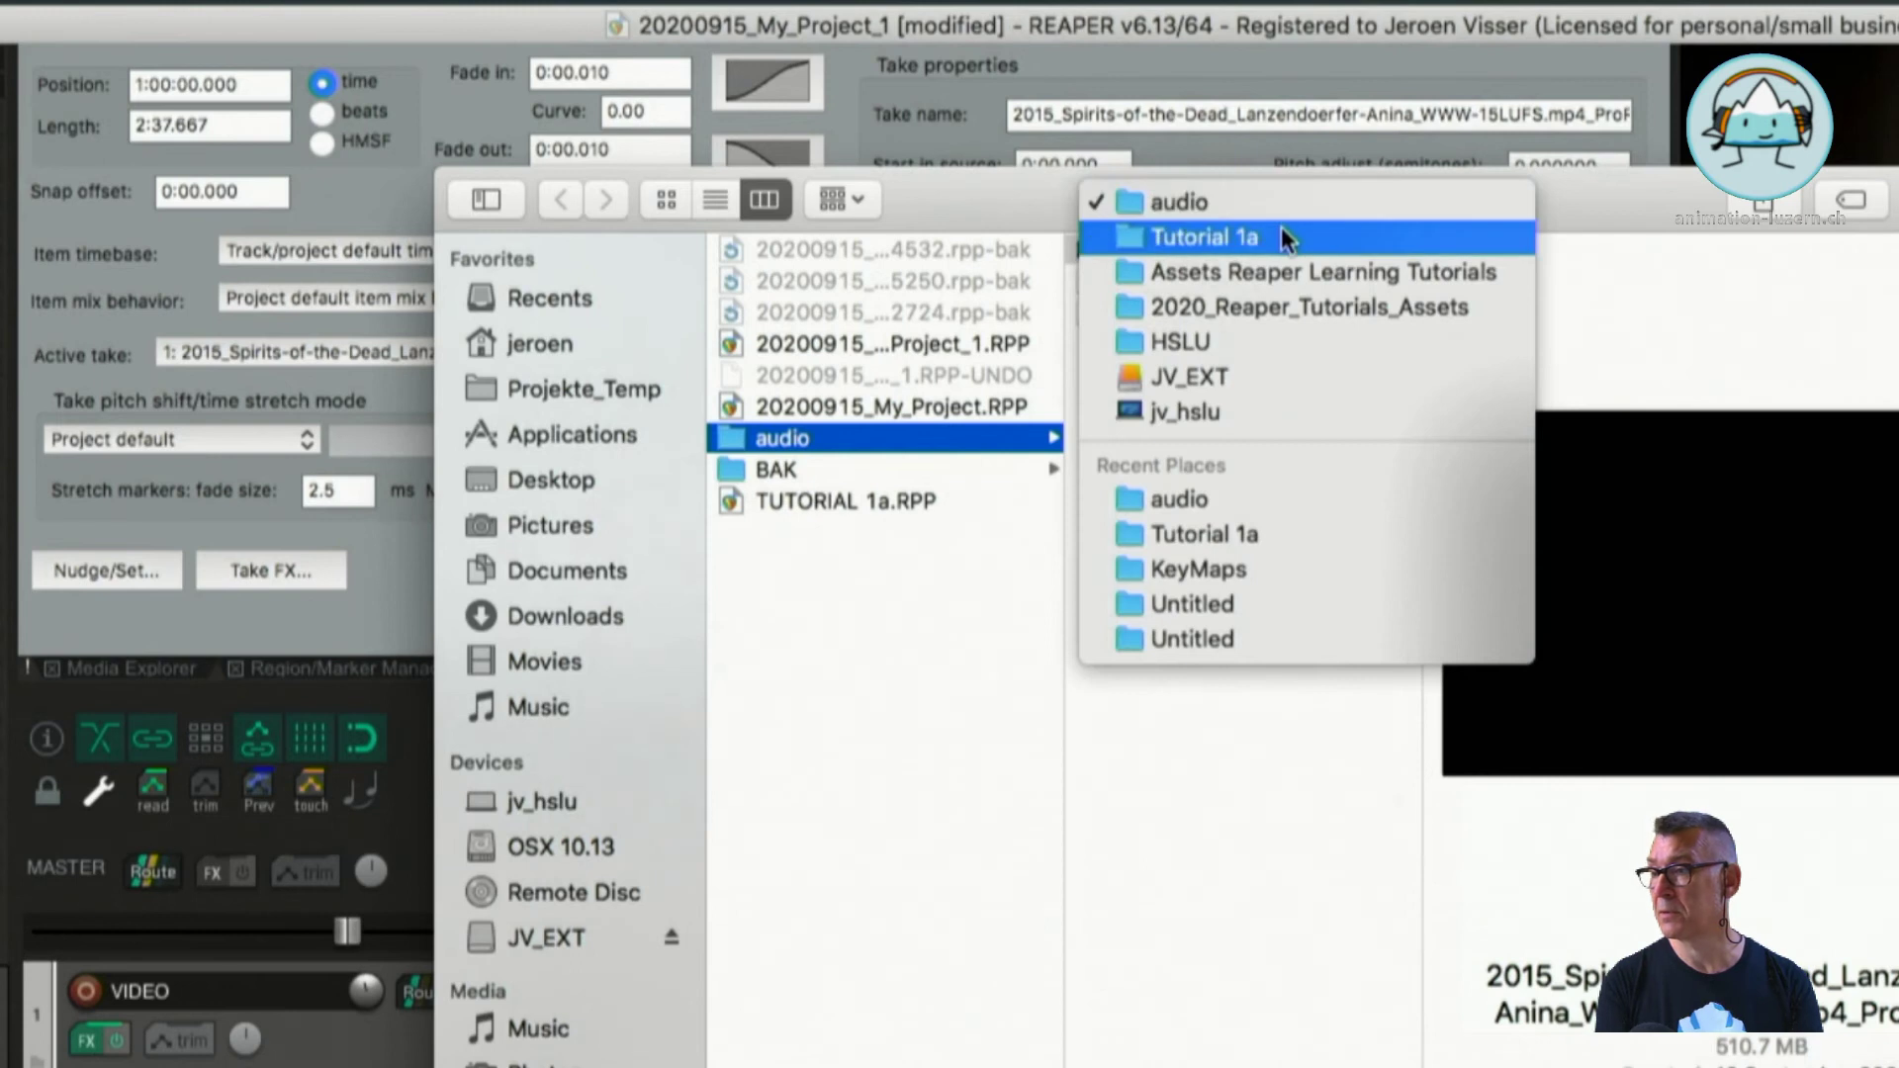
click(1280, 221)
click(1173, 198)
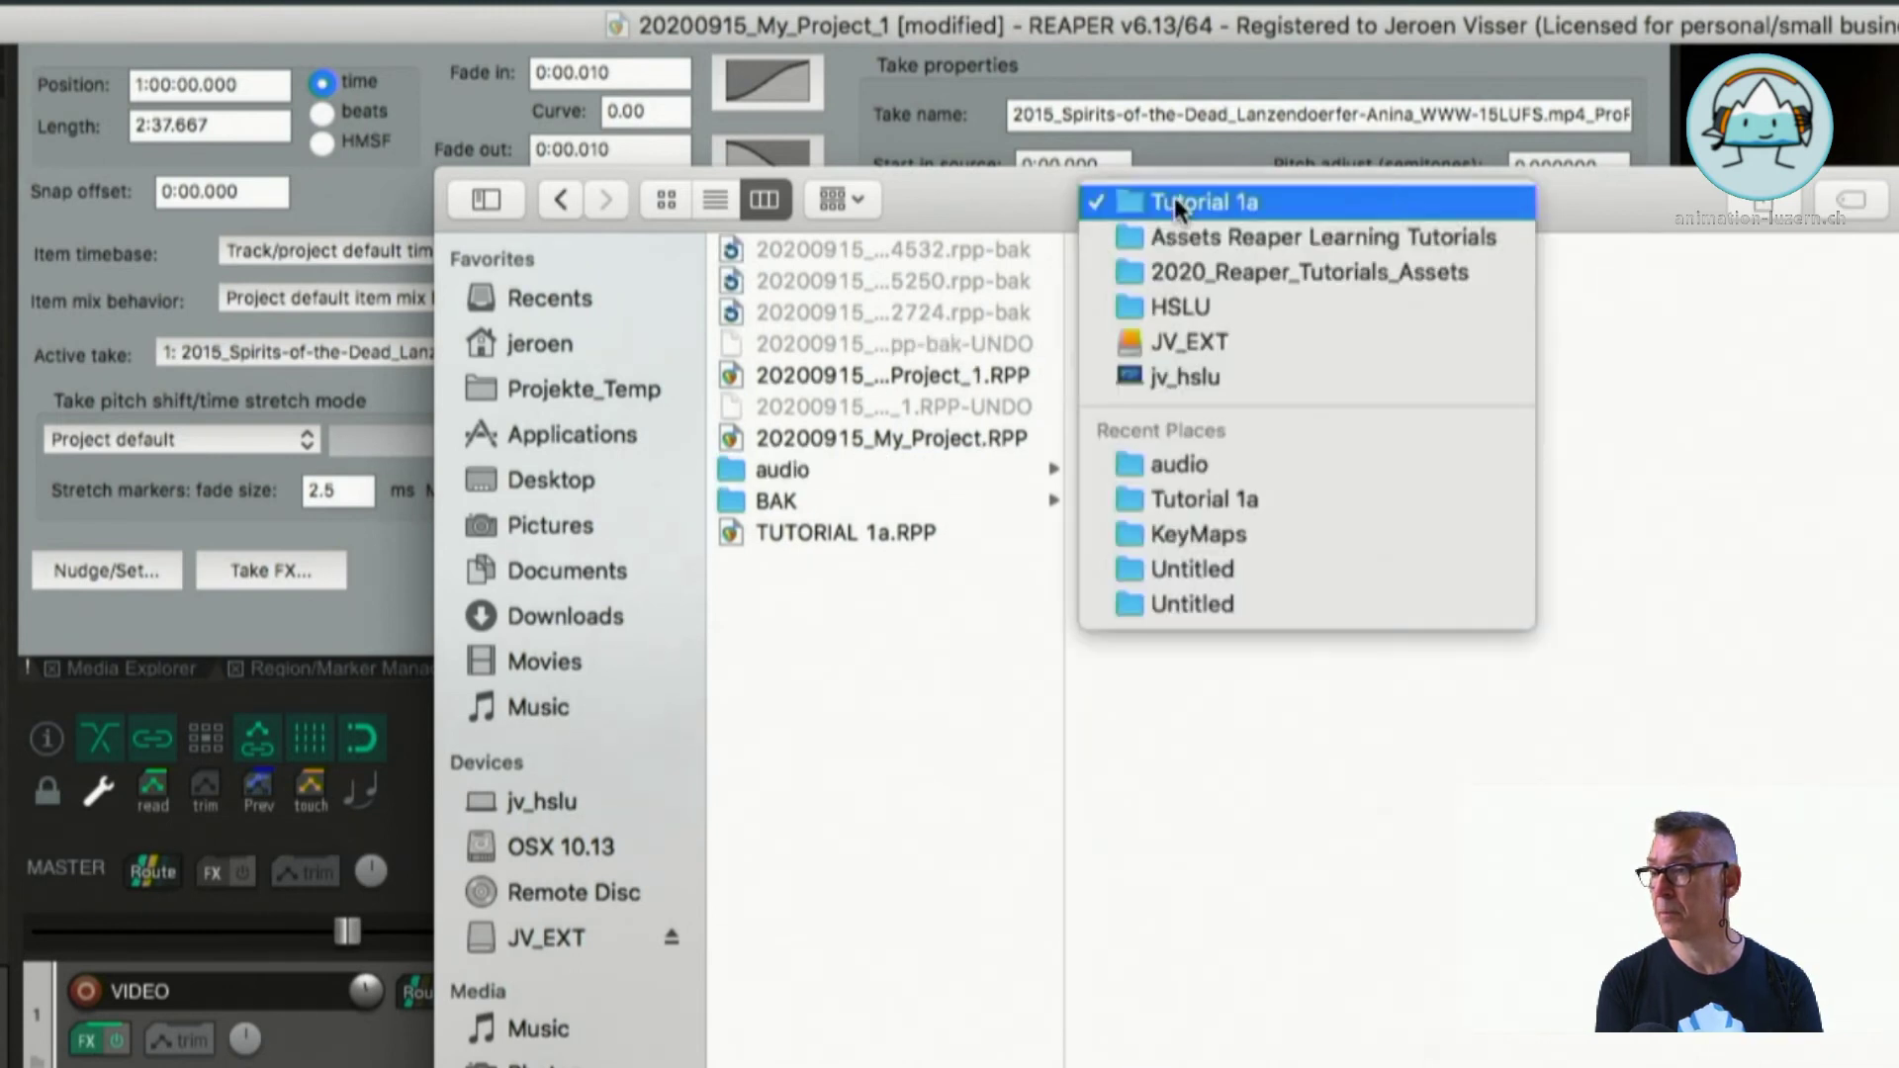
click(1178, 237)
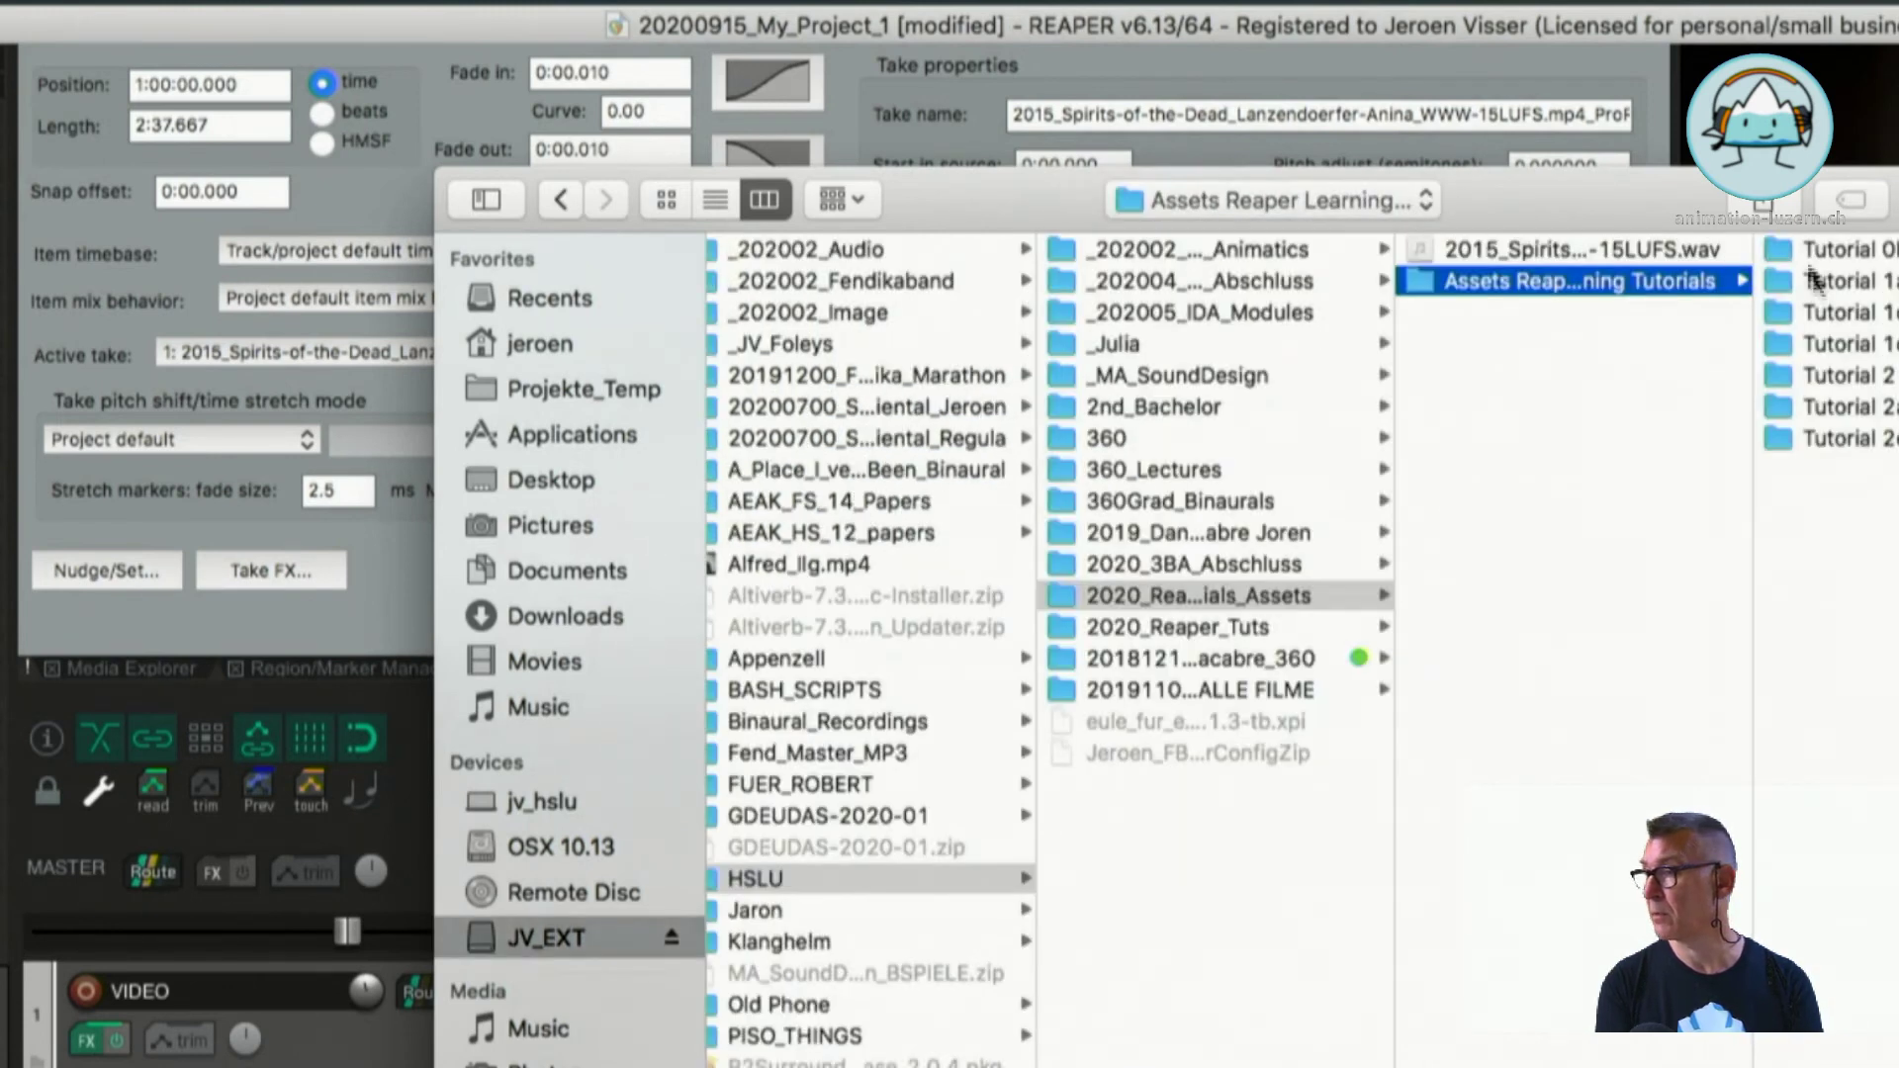
click(1859, 343)
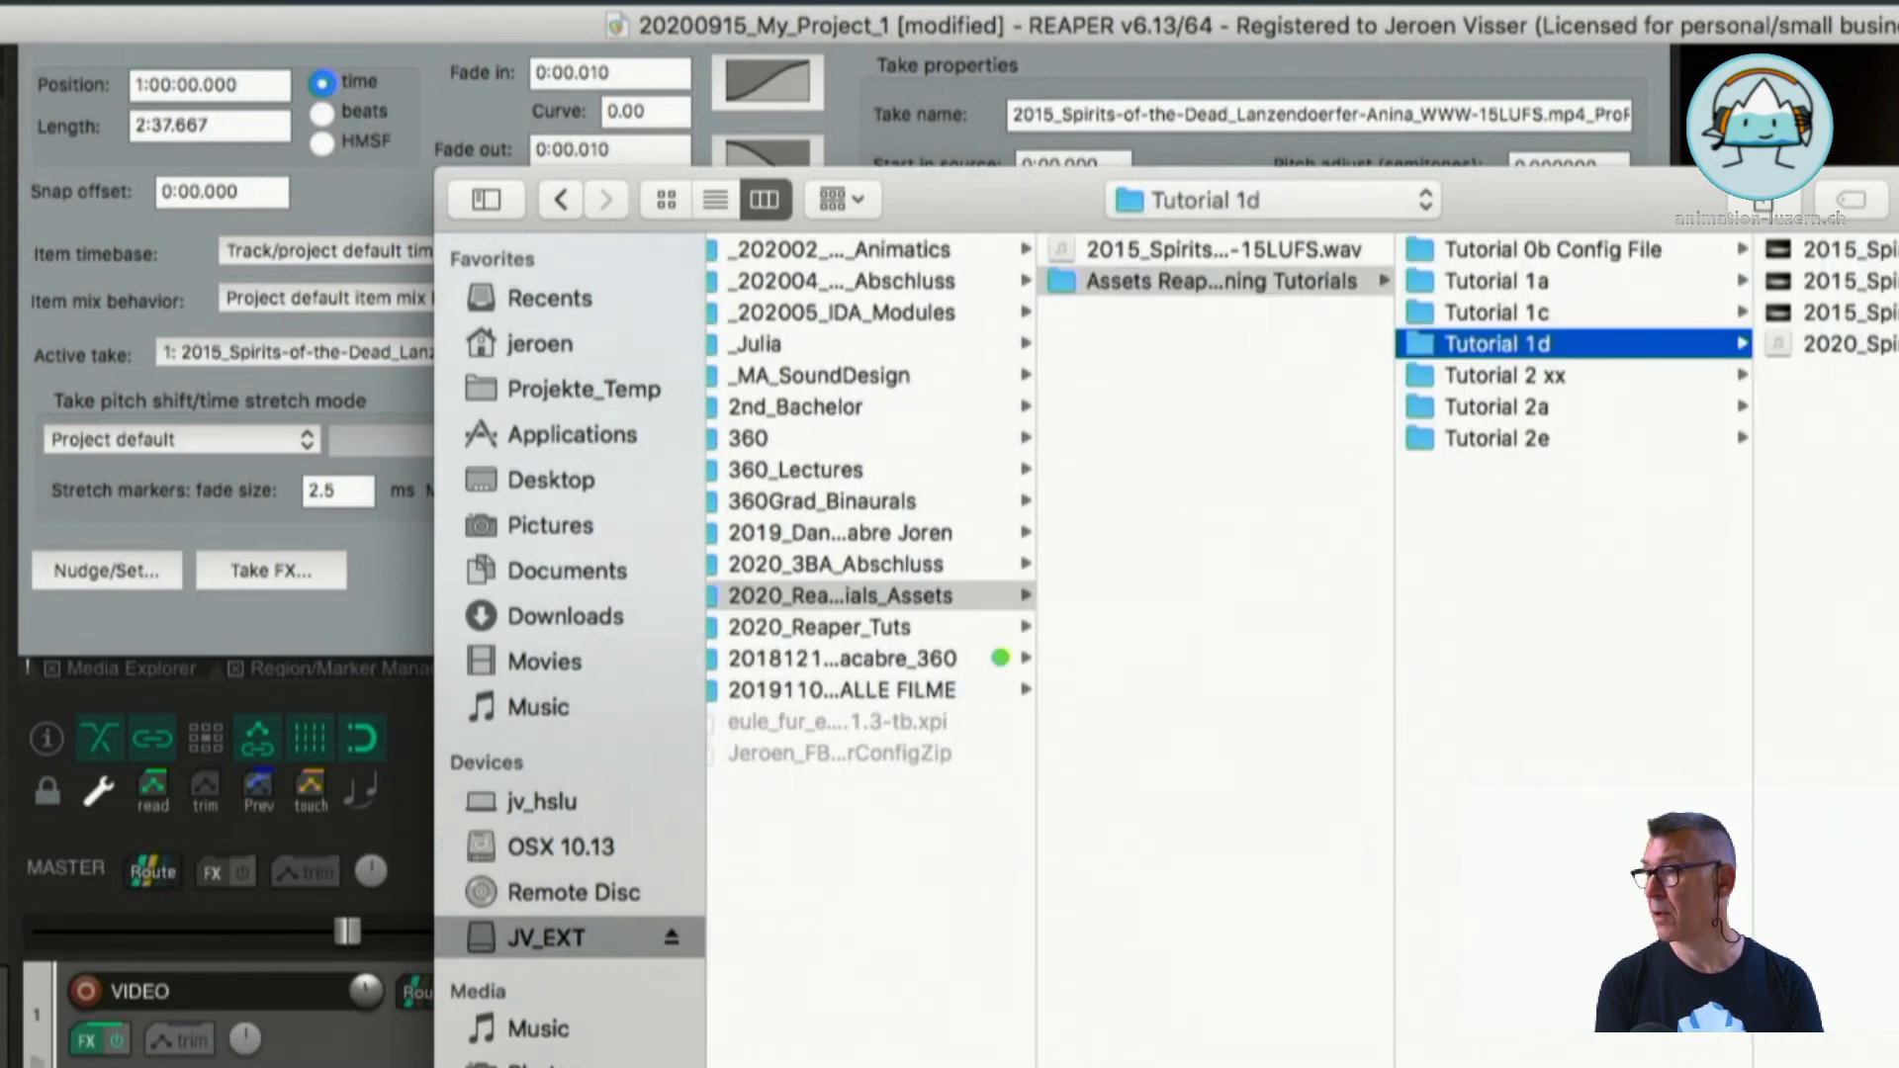
click(1844, 281)
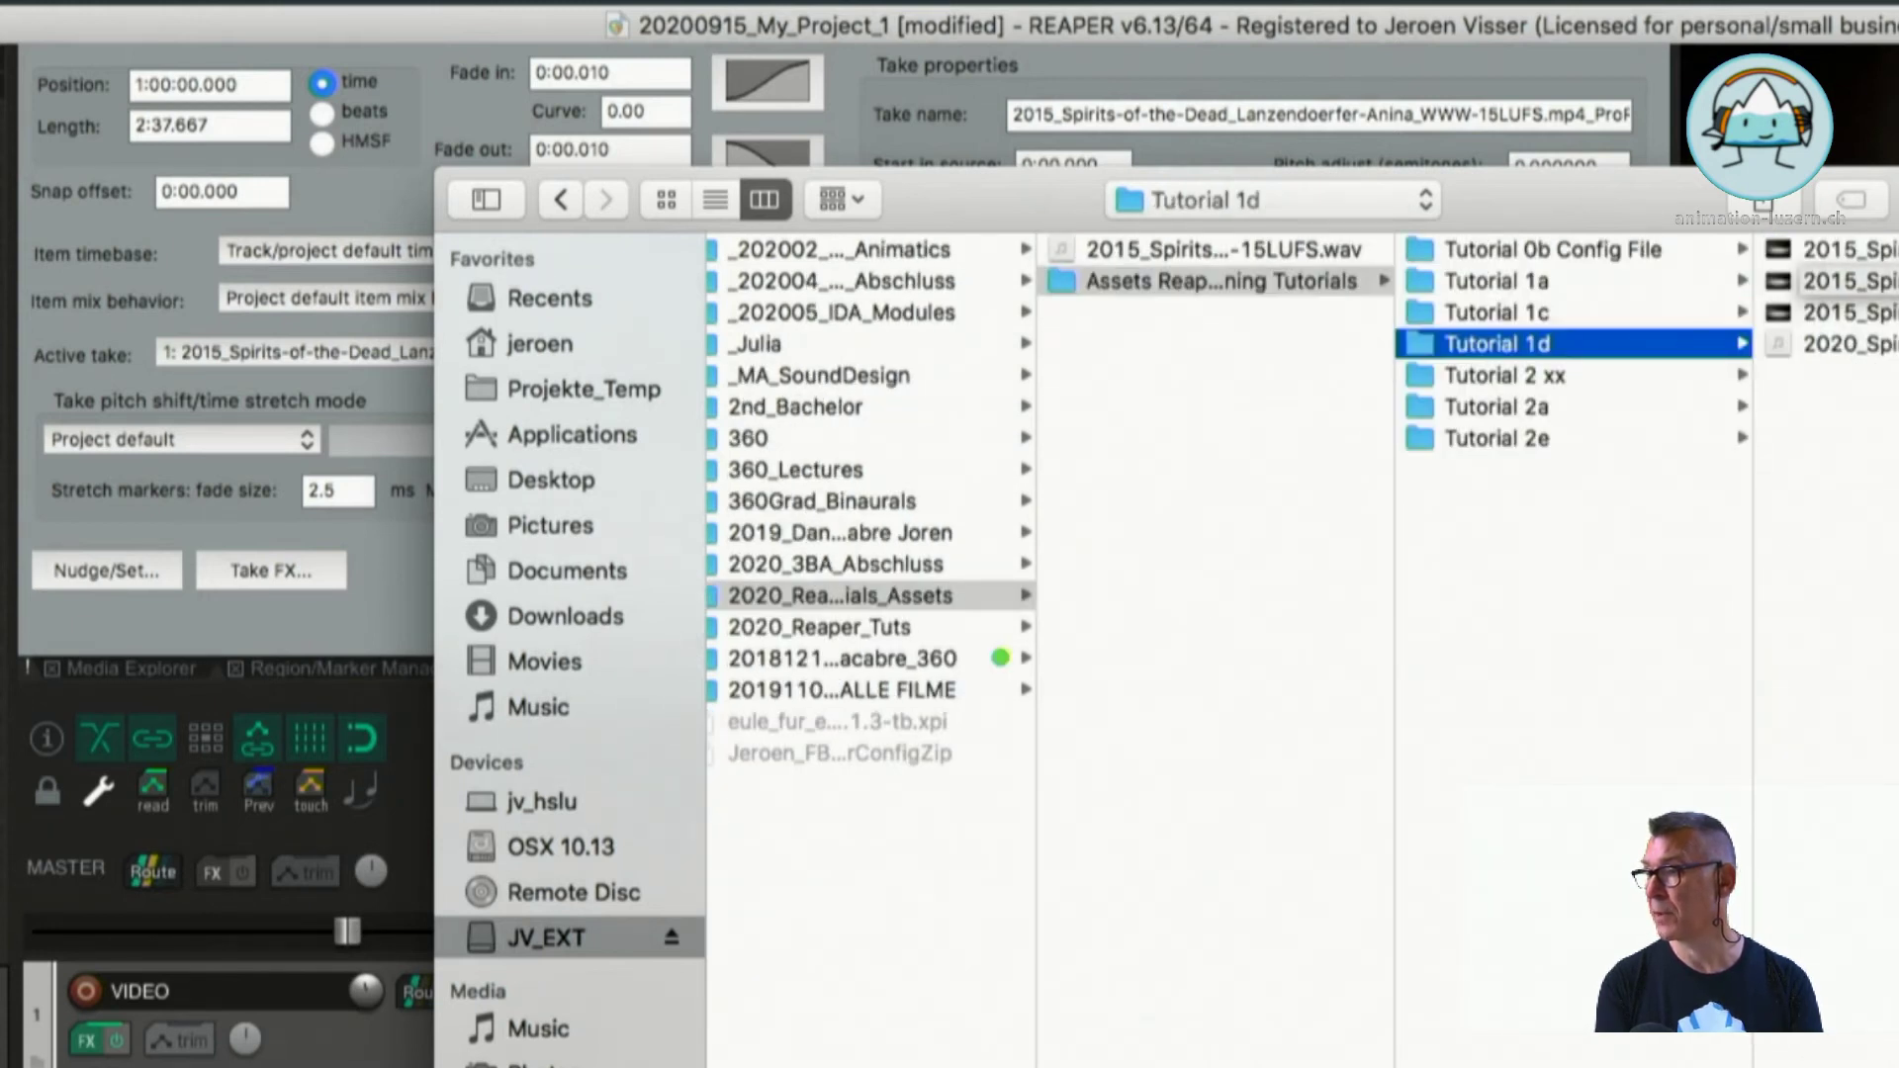
click(1830, 249)
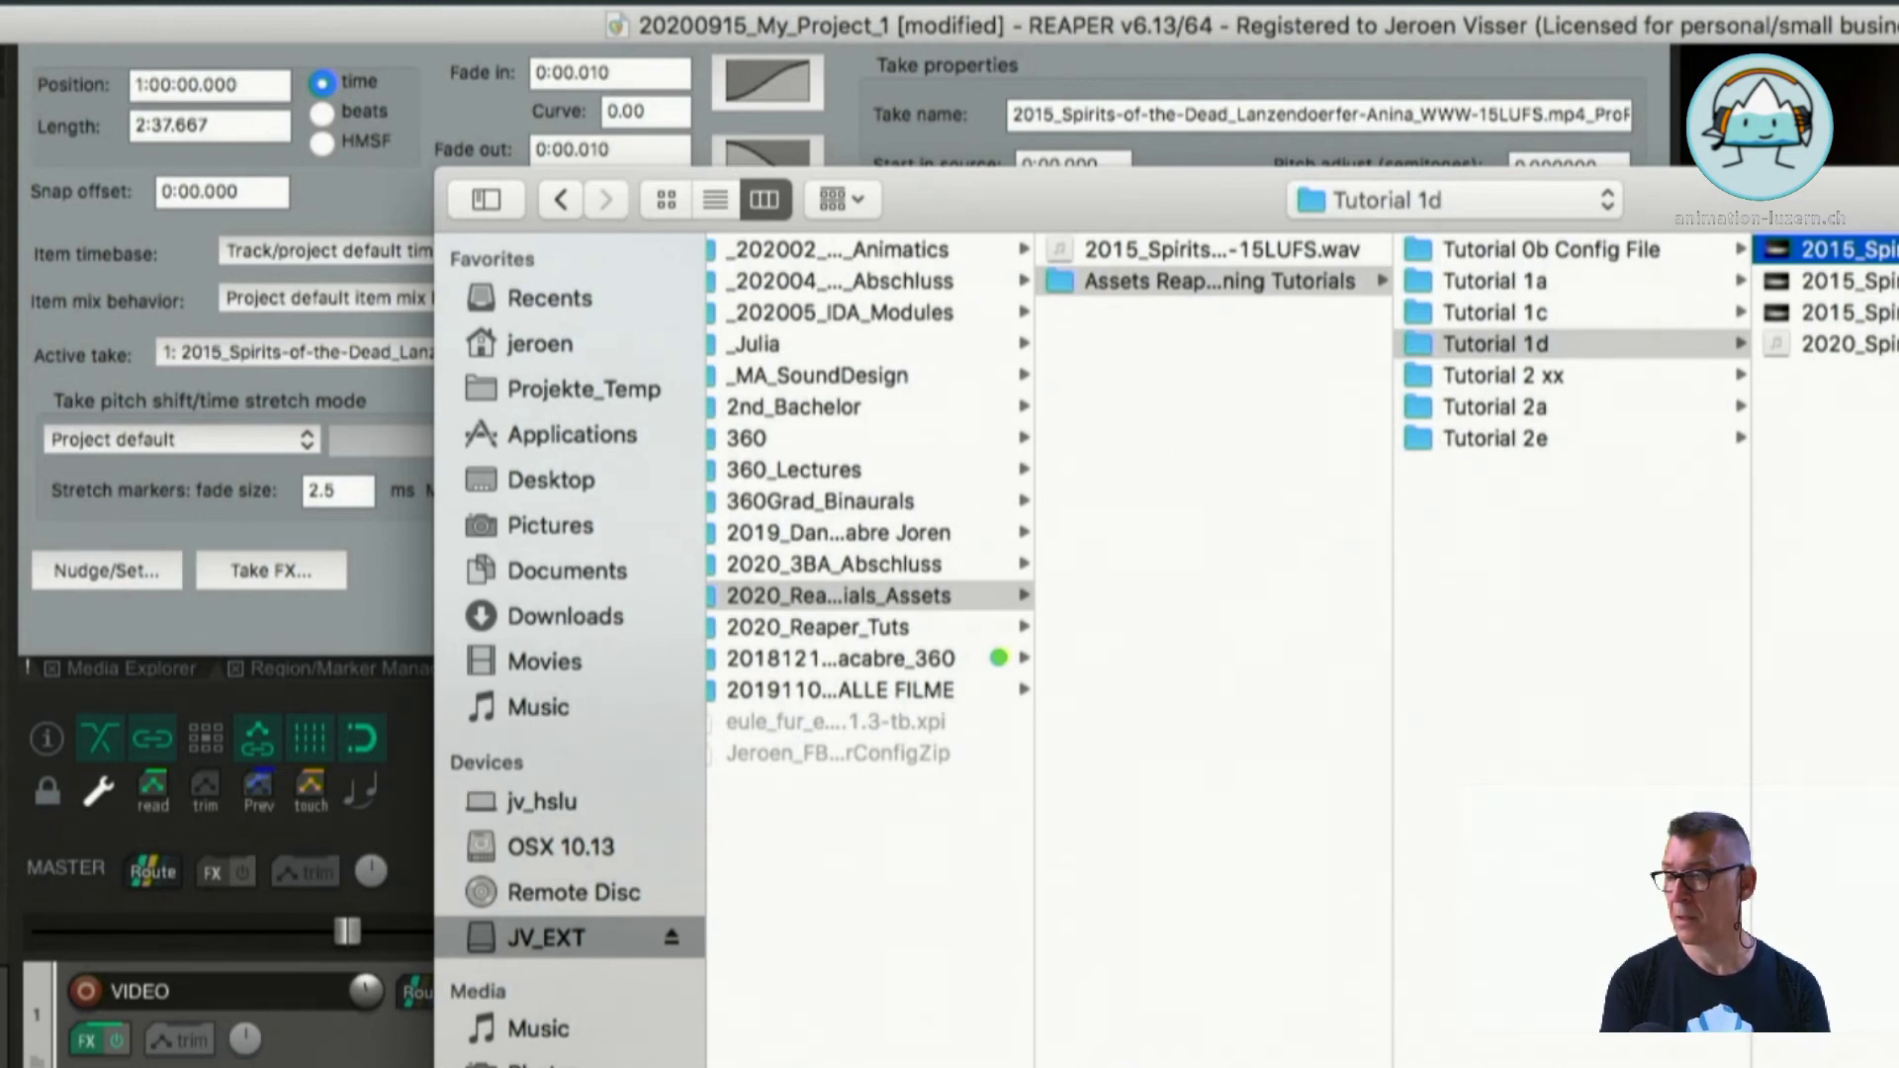
key(Return)
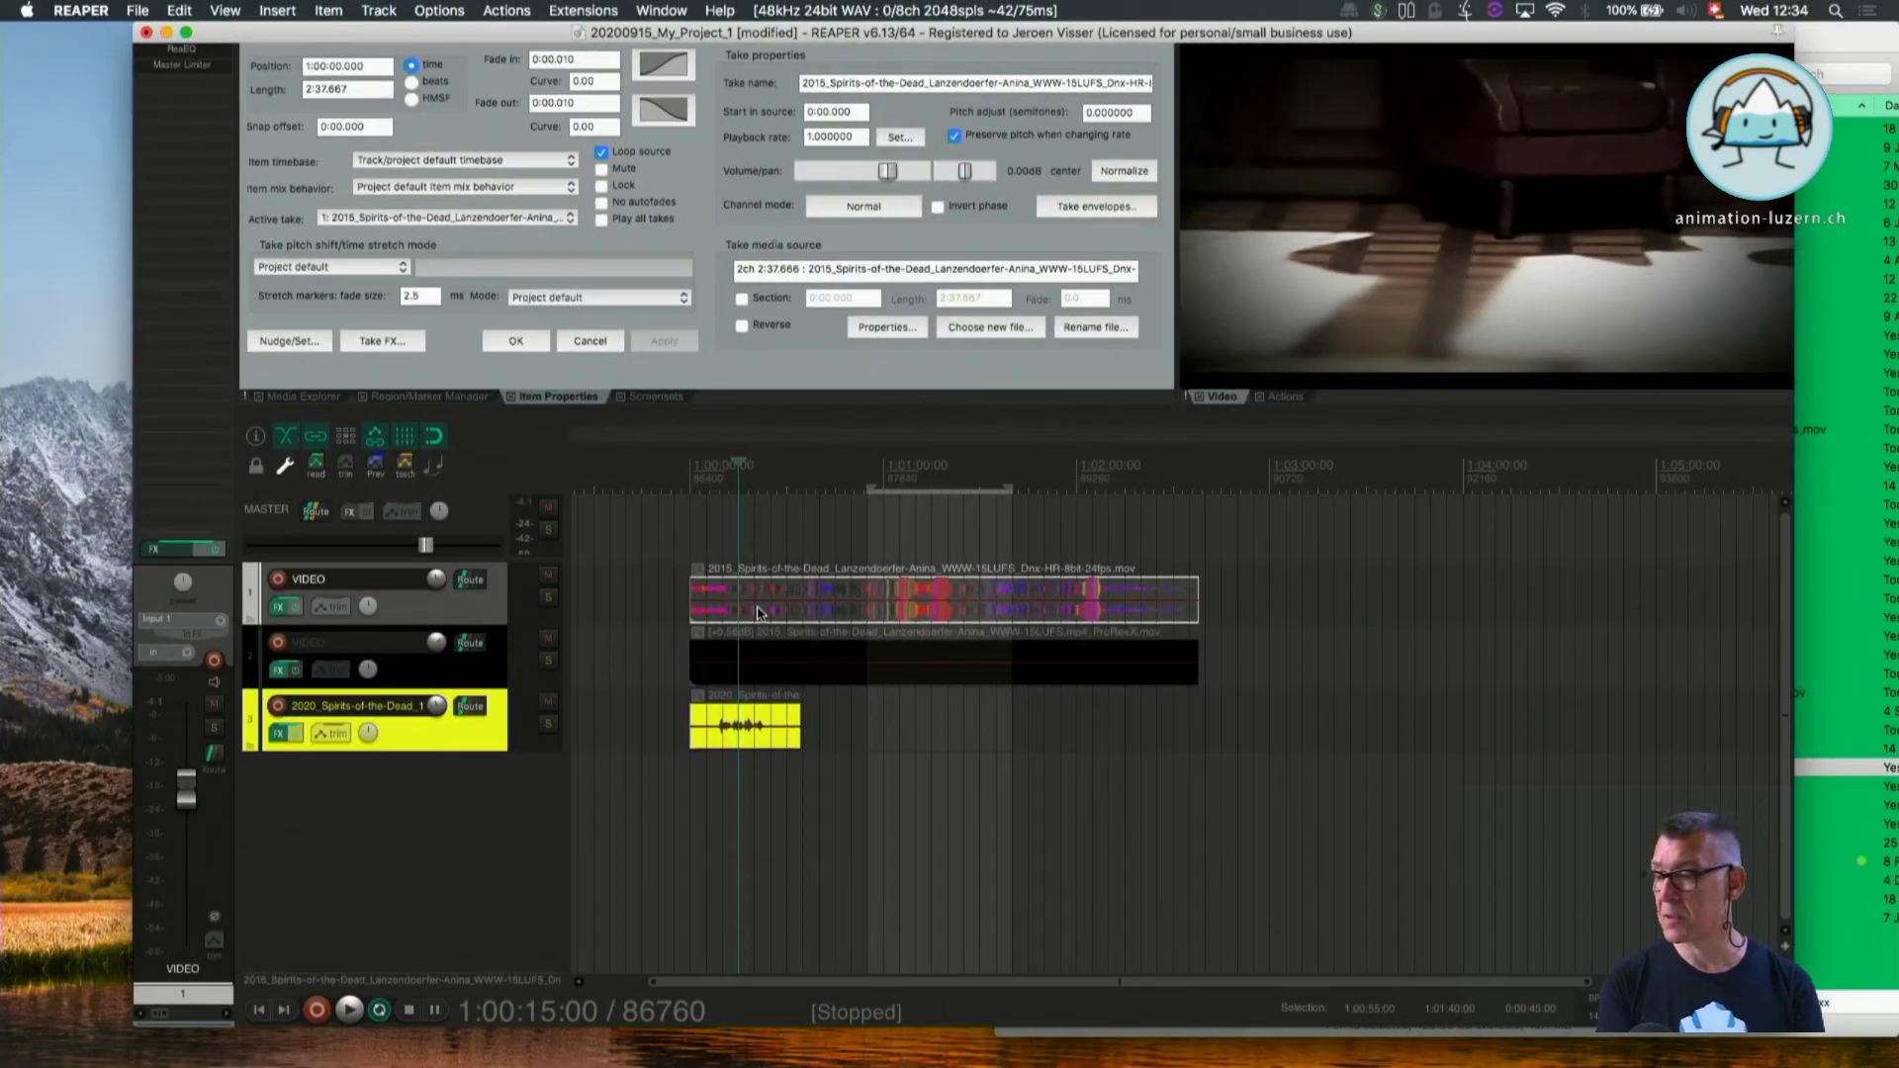
Enable Ignore audio in the Dnx-HR video item's file properties so it becomes picture-only.
click(722, 615)
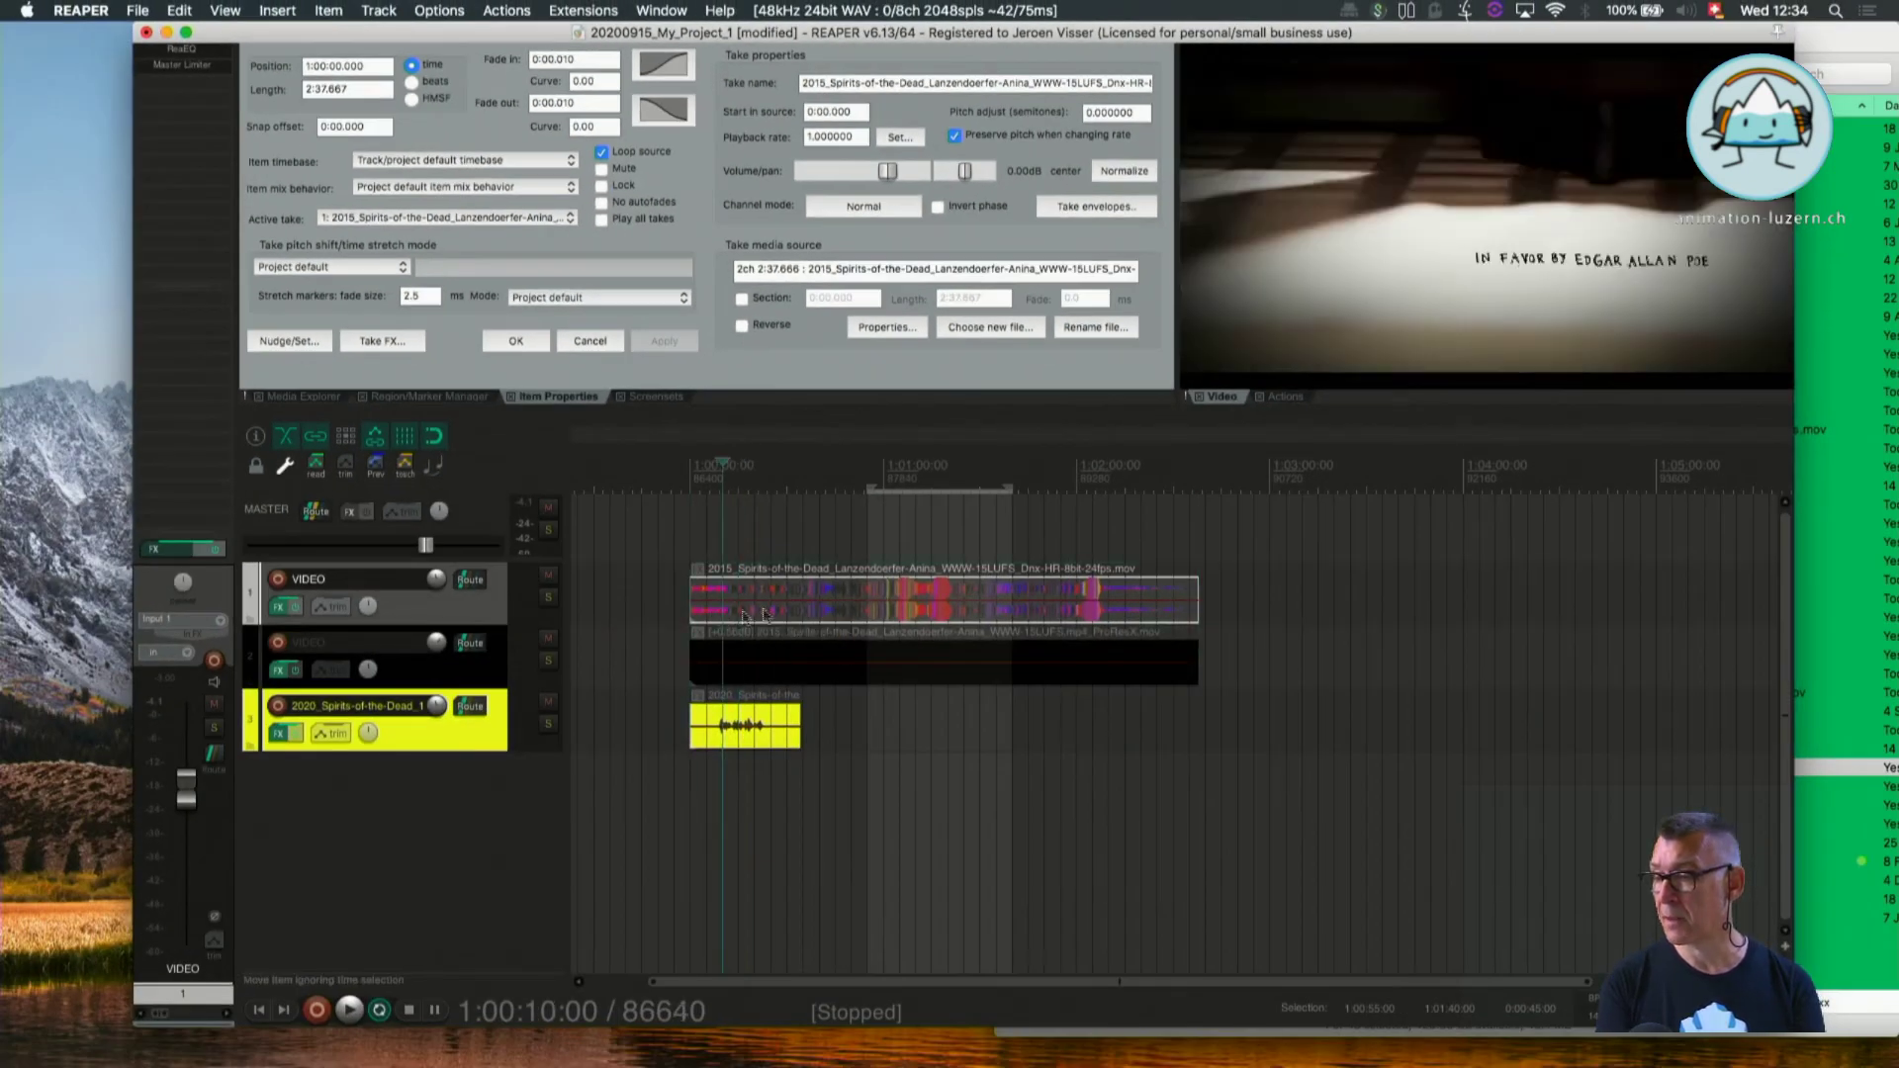
double_click(847, 613)
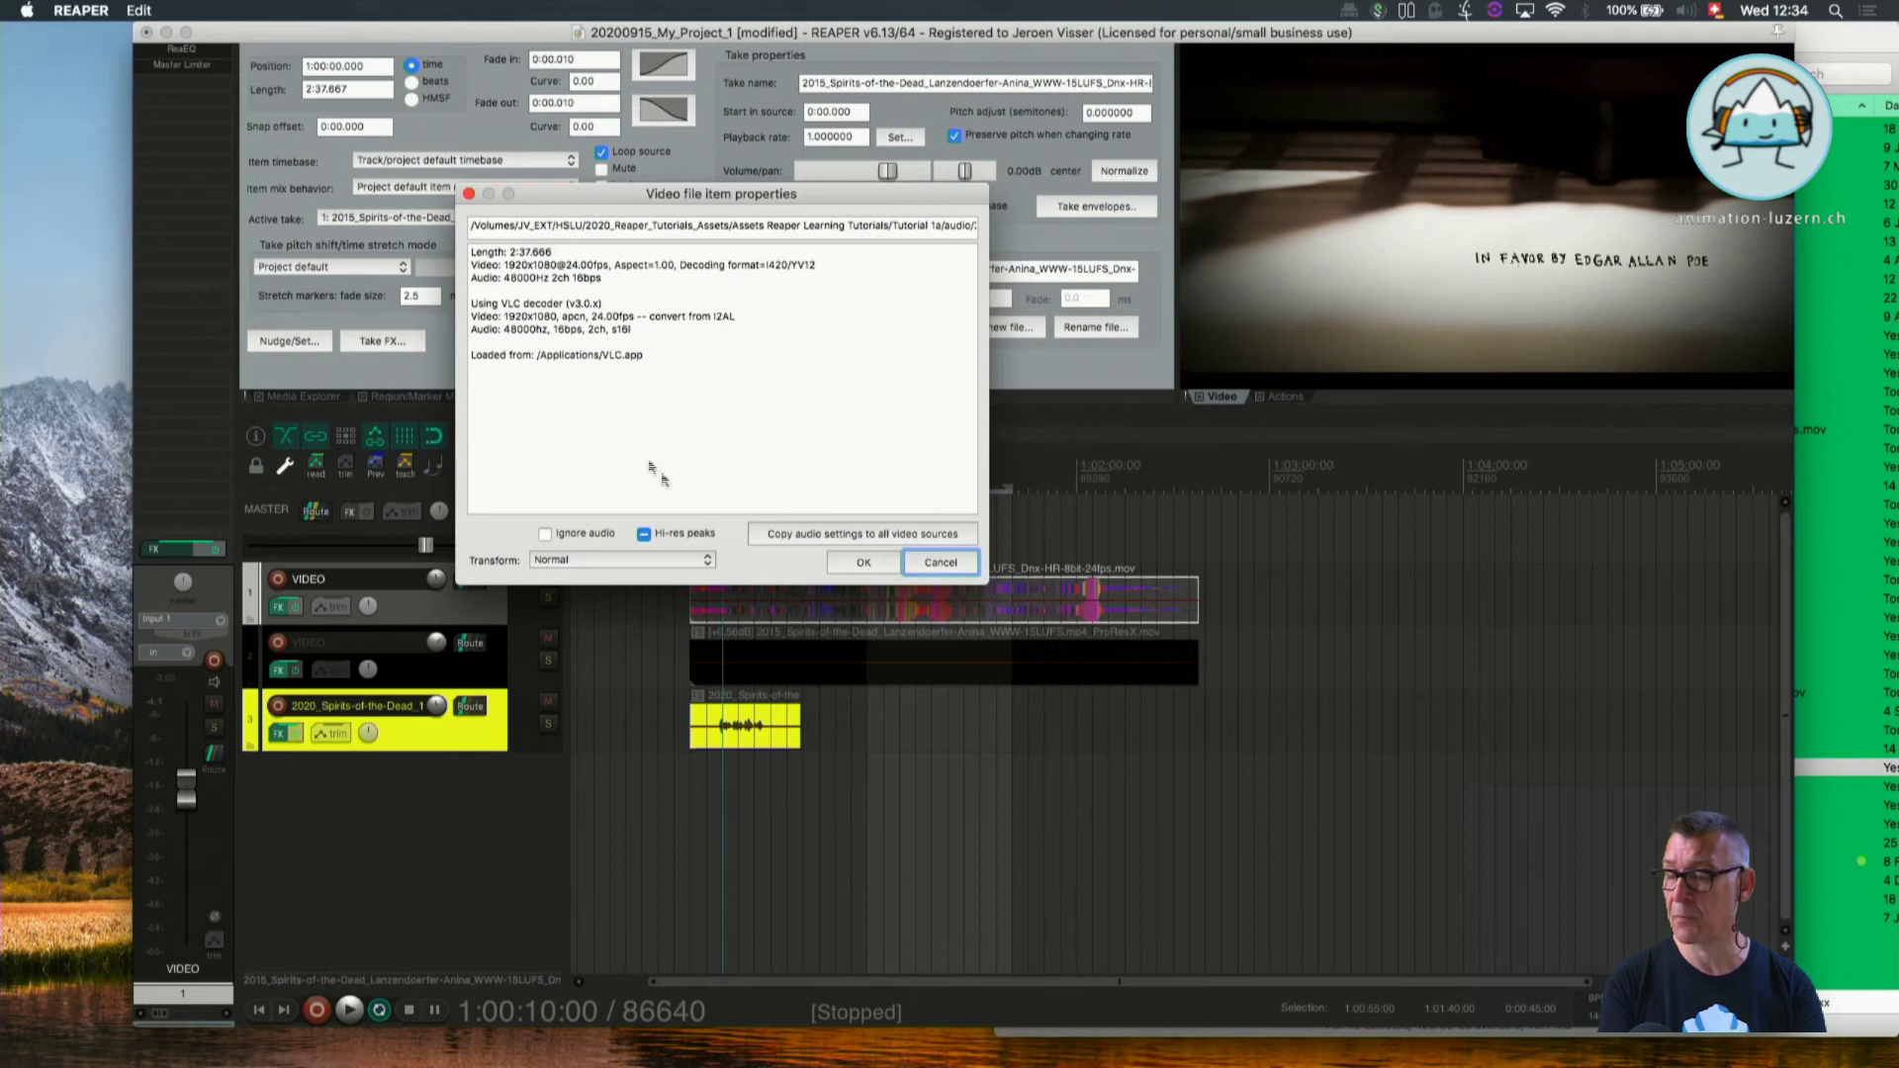
click(543, 532)
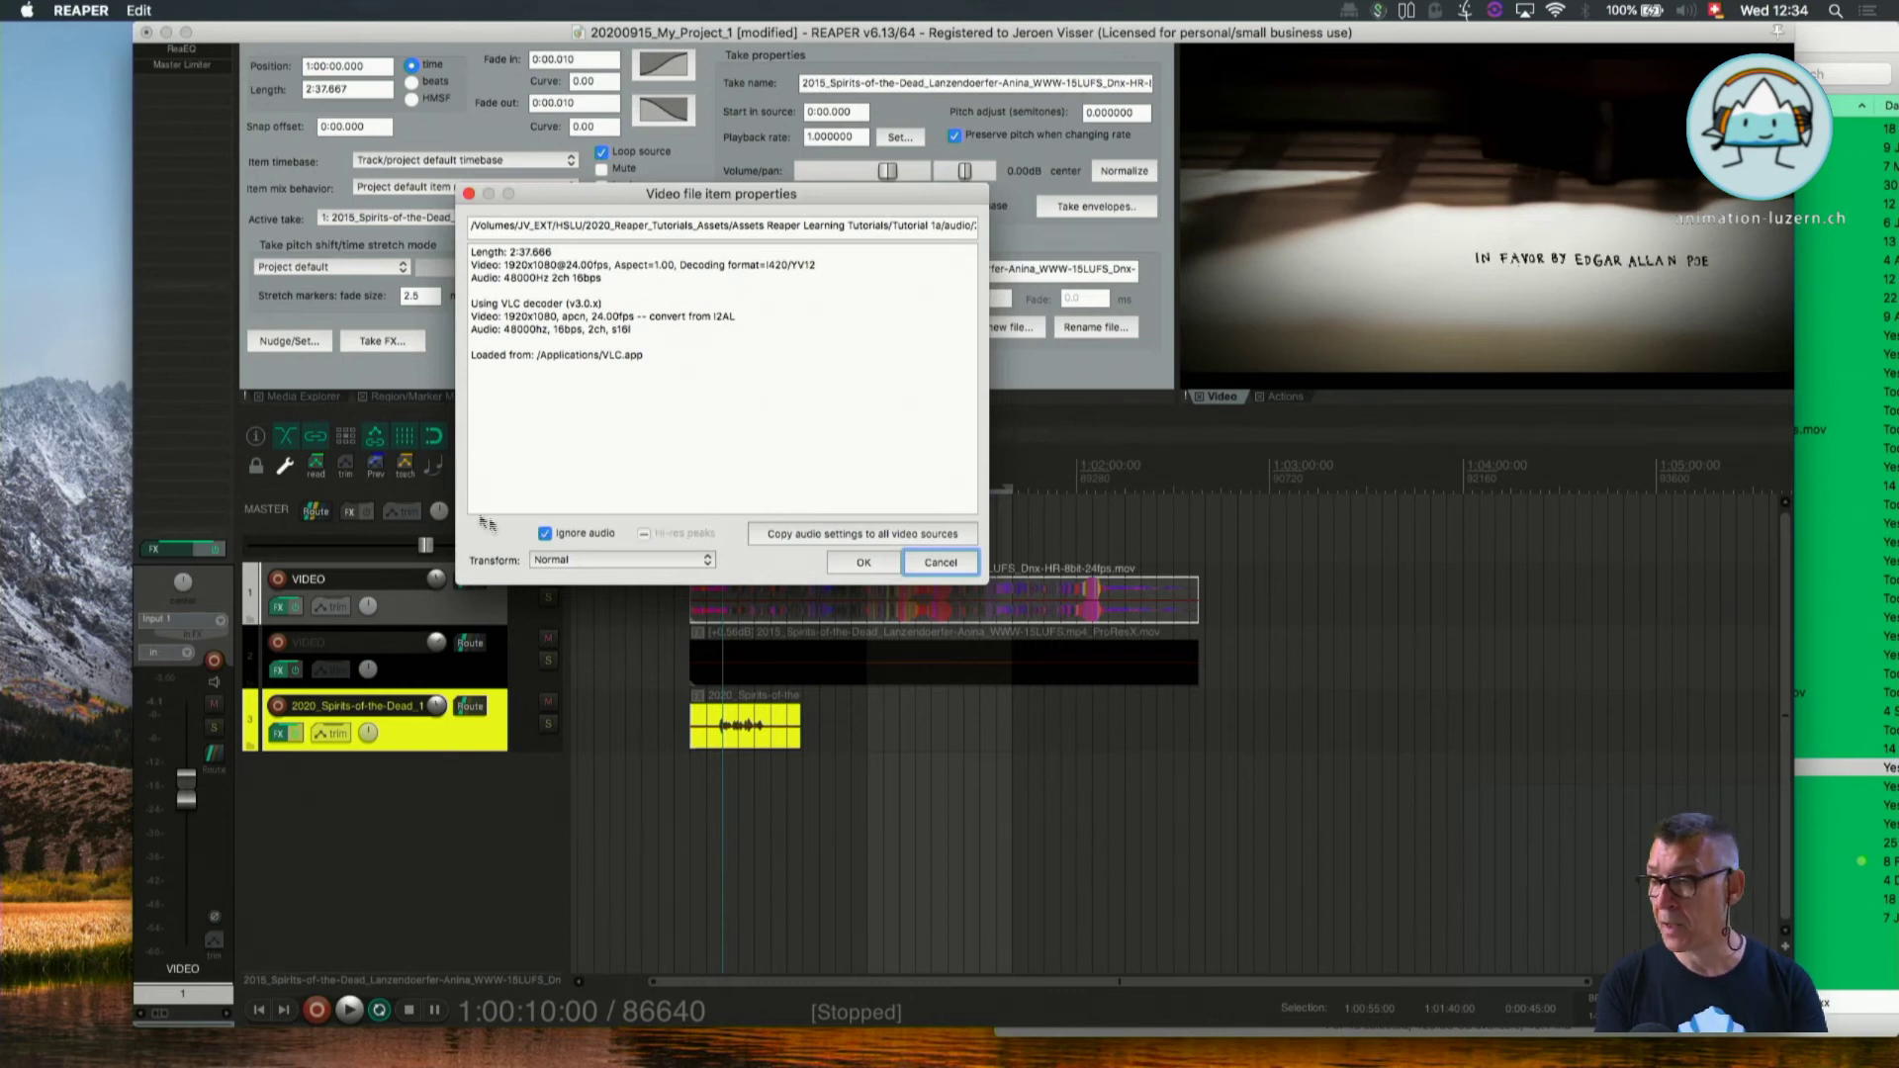
click(862, 562)
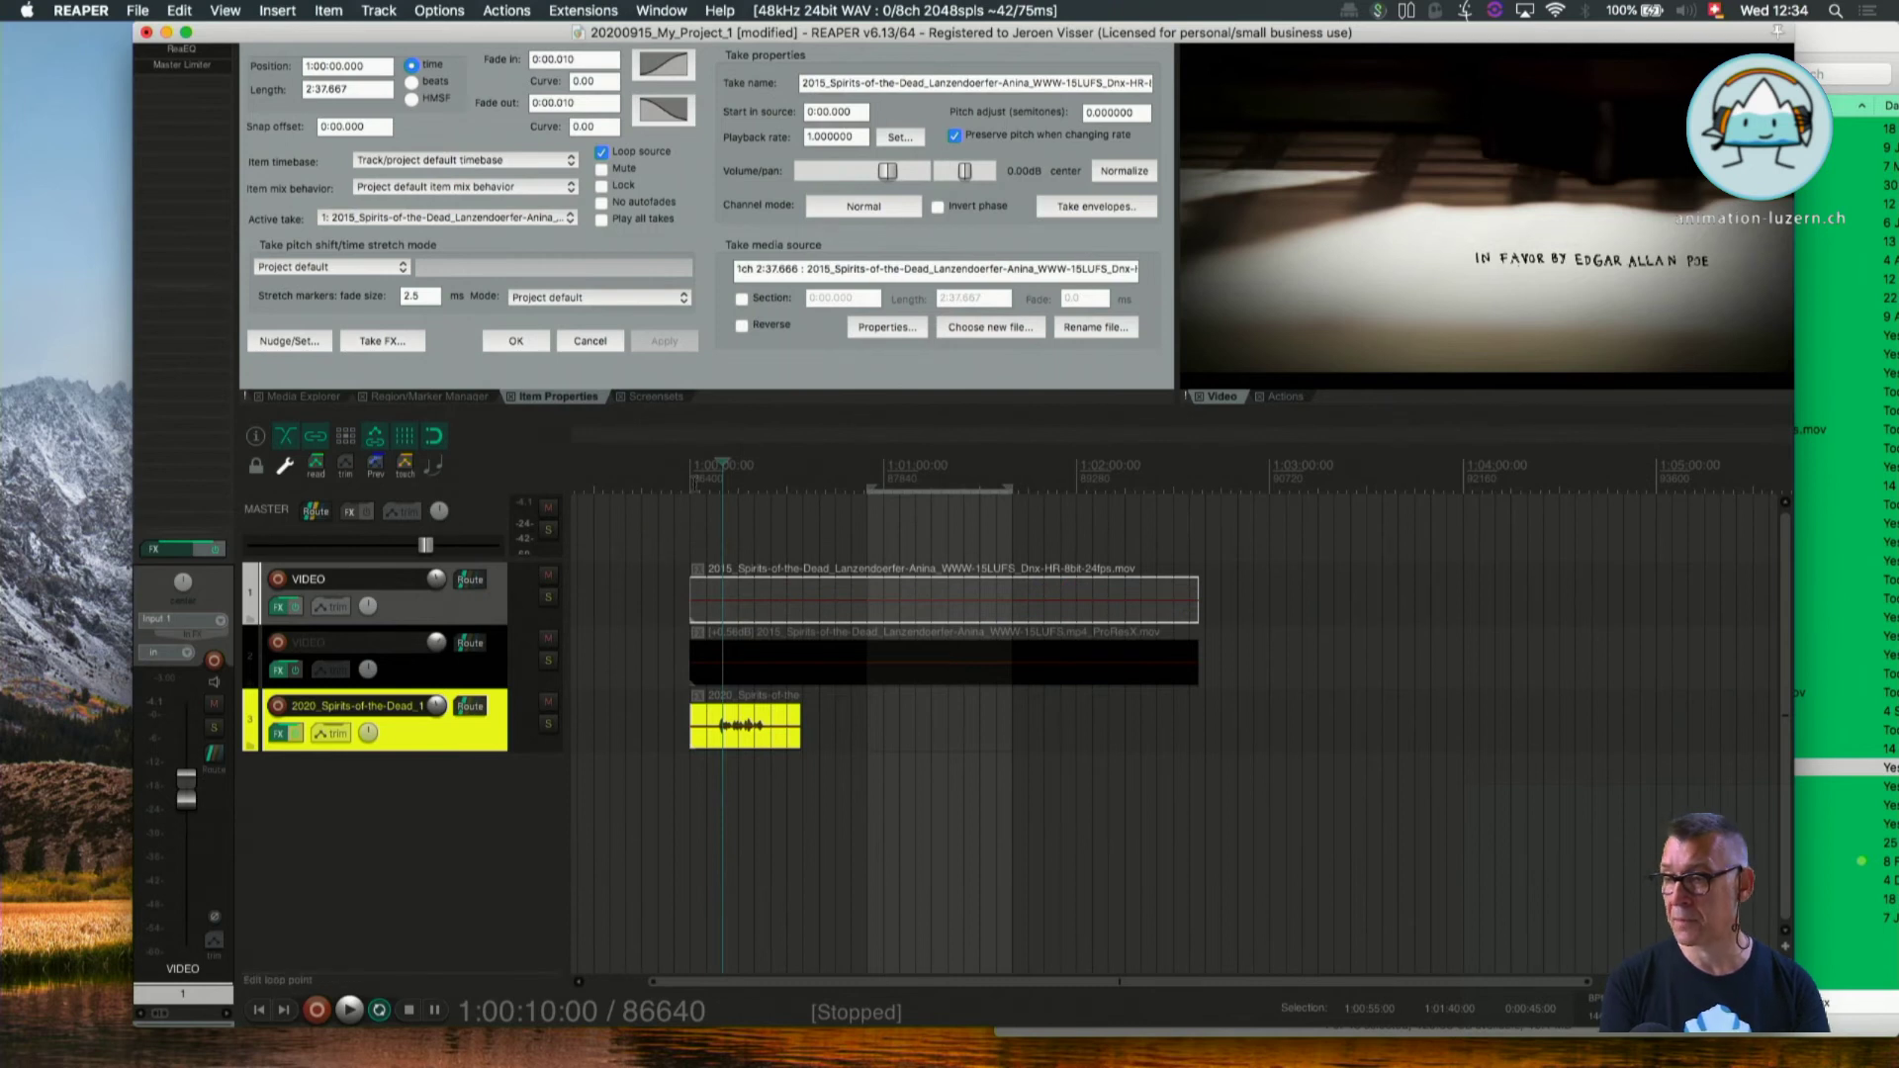
click(695, 482)
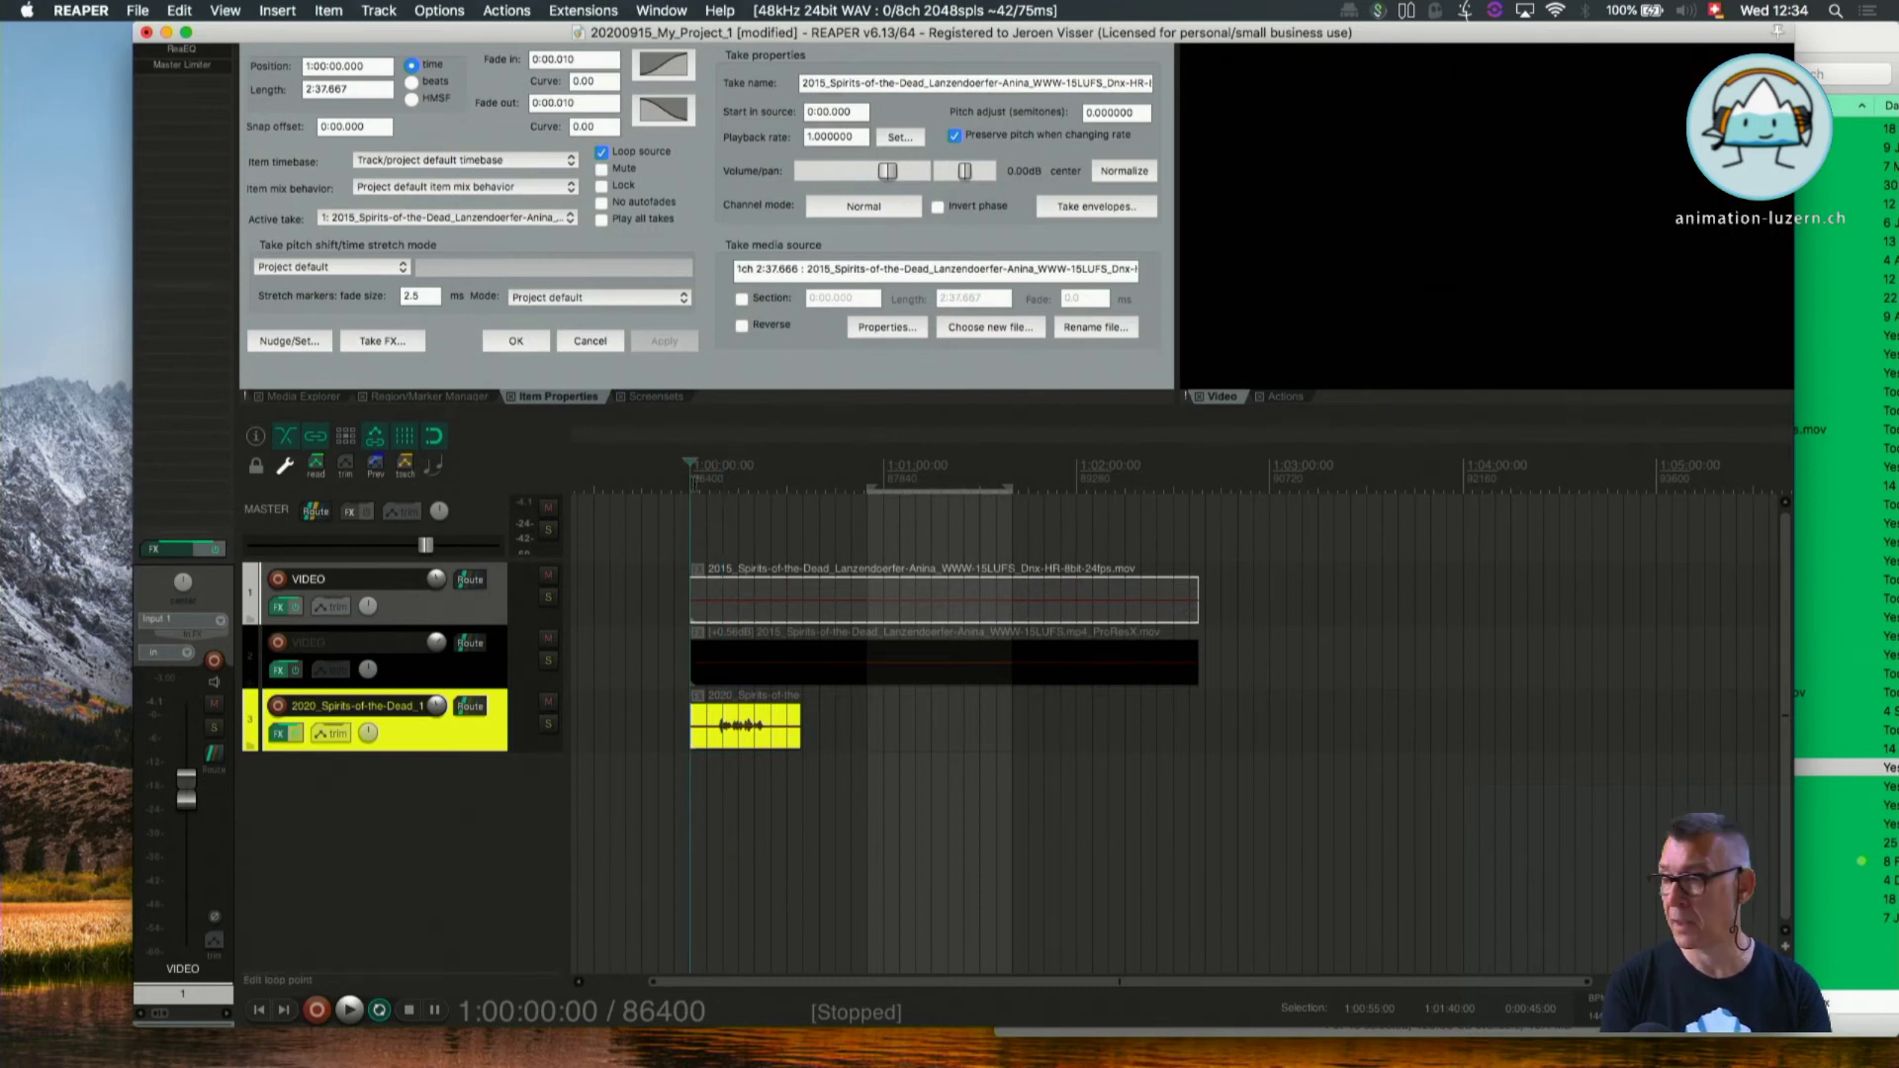
Start playback, then rename the source file to 2021_Spirits-of-the-Dead_1st Sentence.mov.
key(space)
key(space)
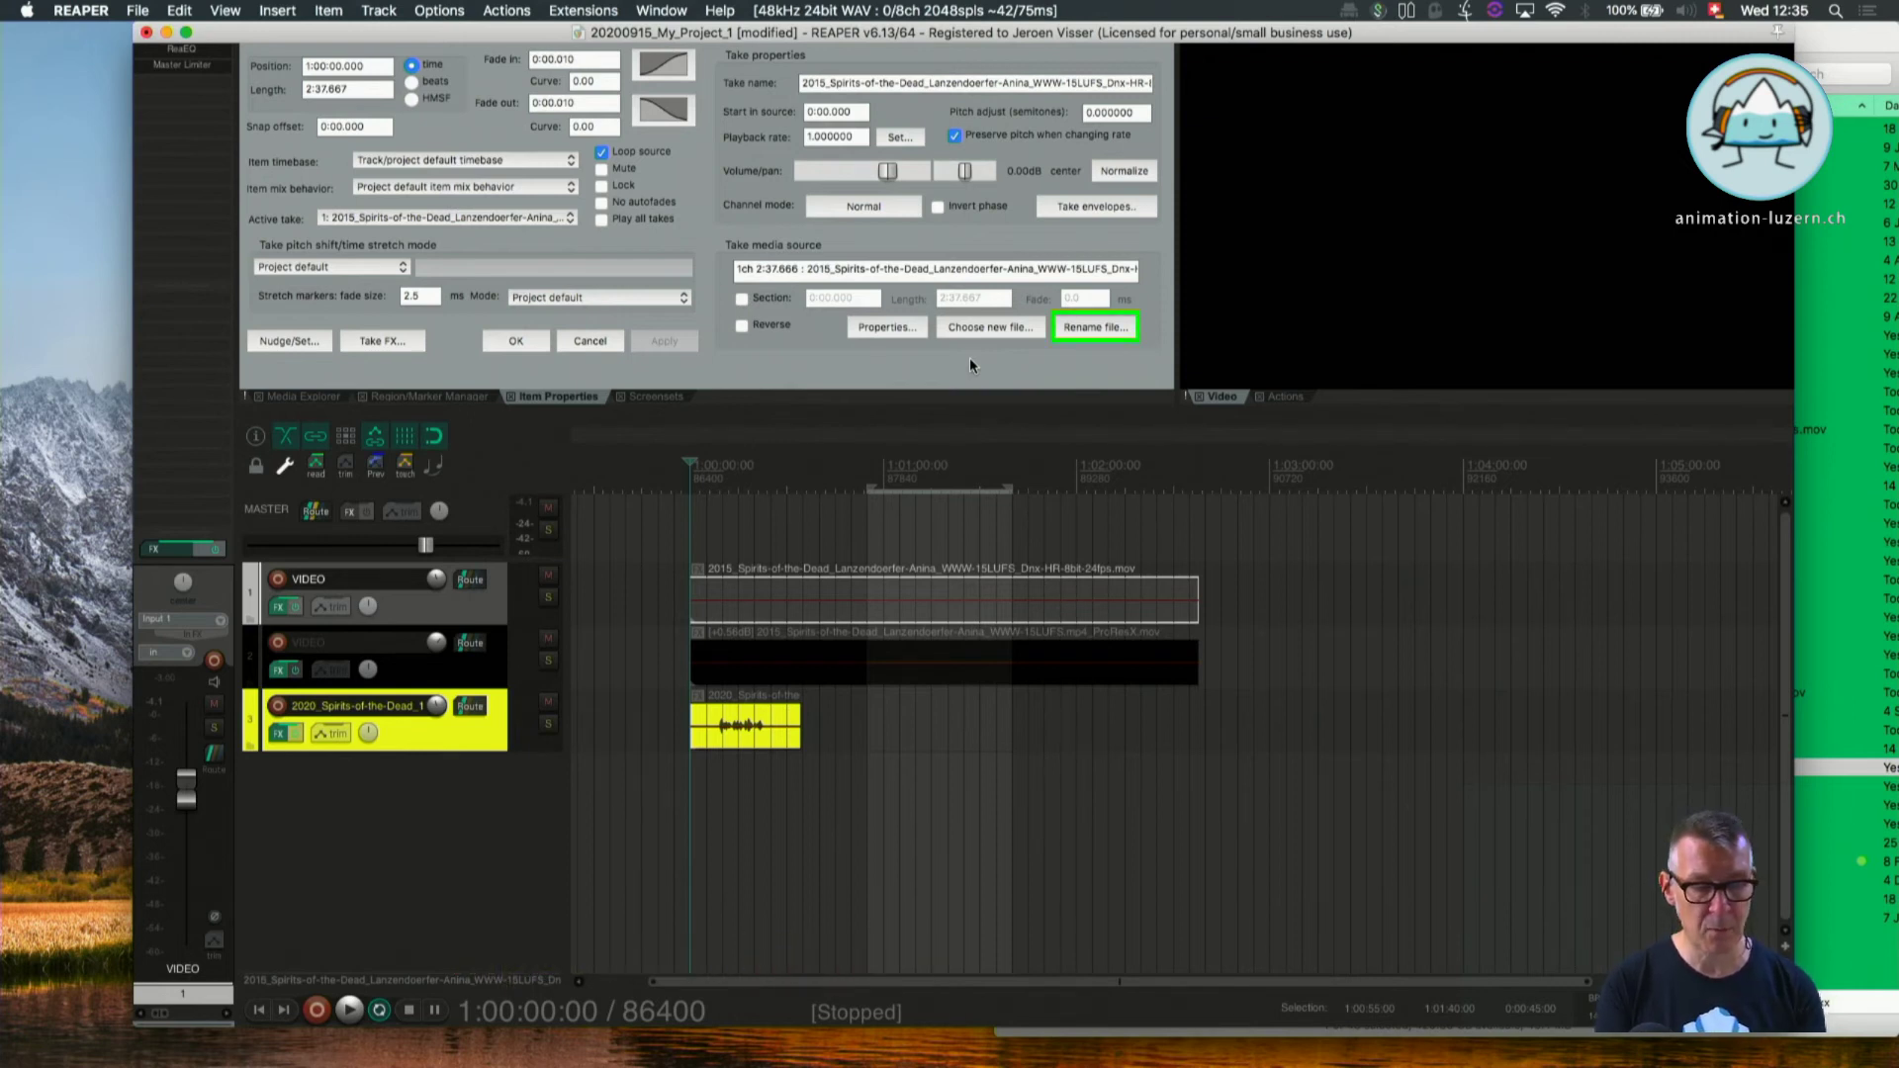
click(1088, 327)
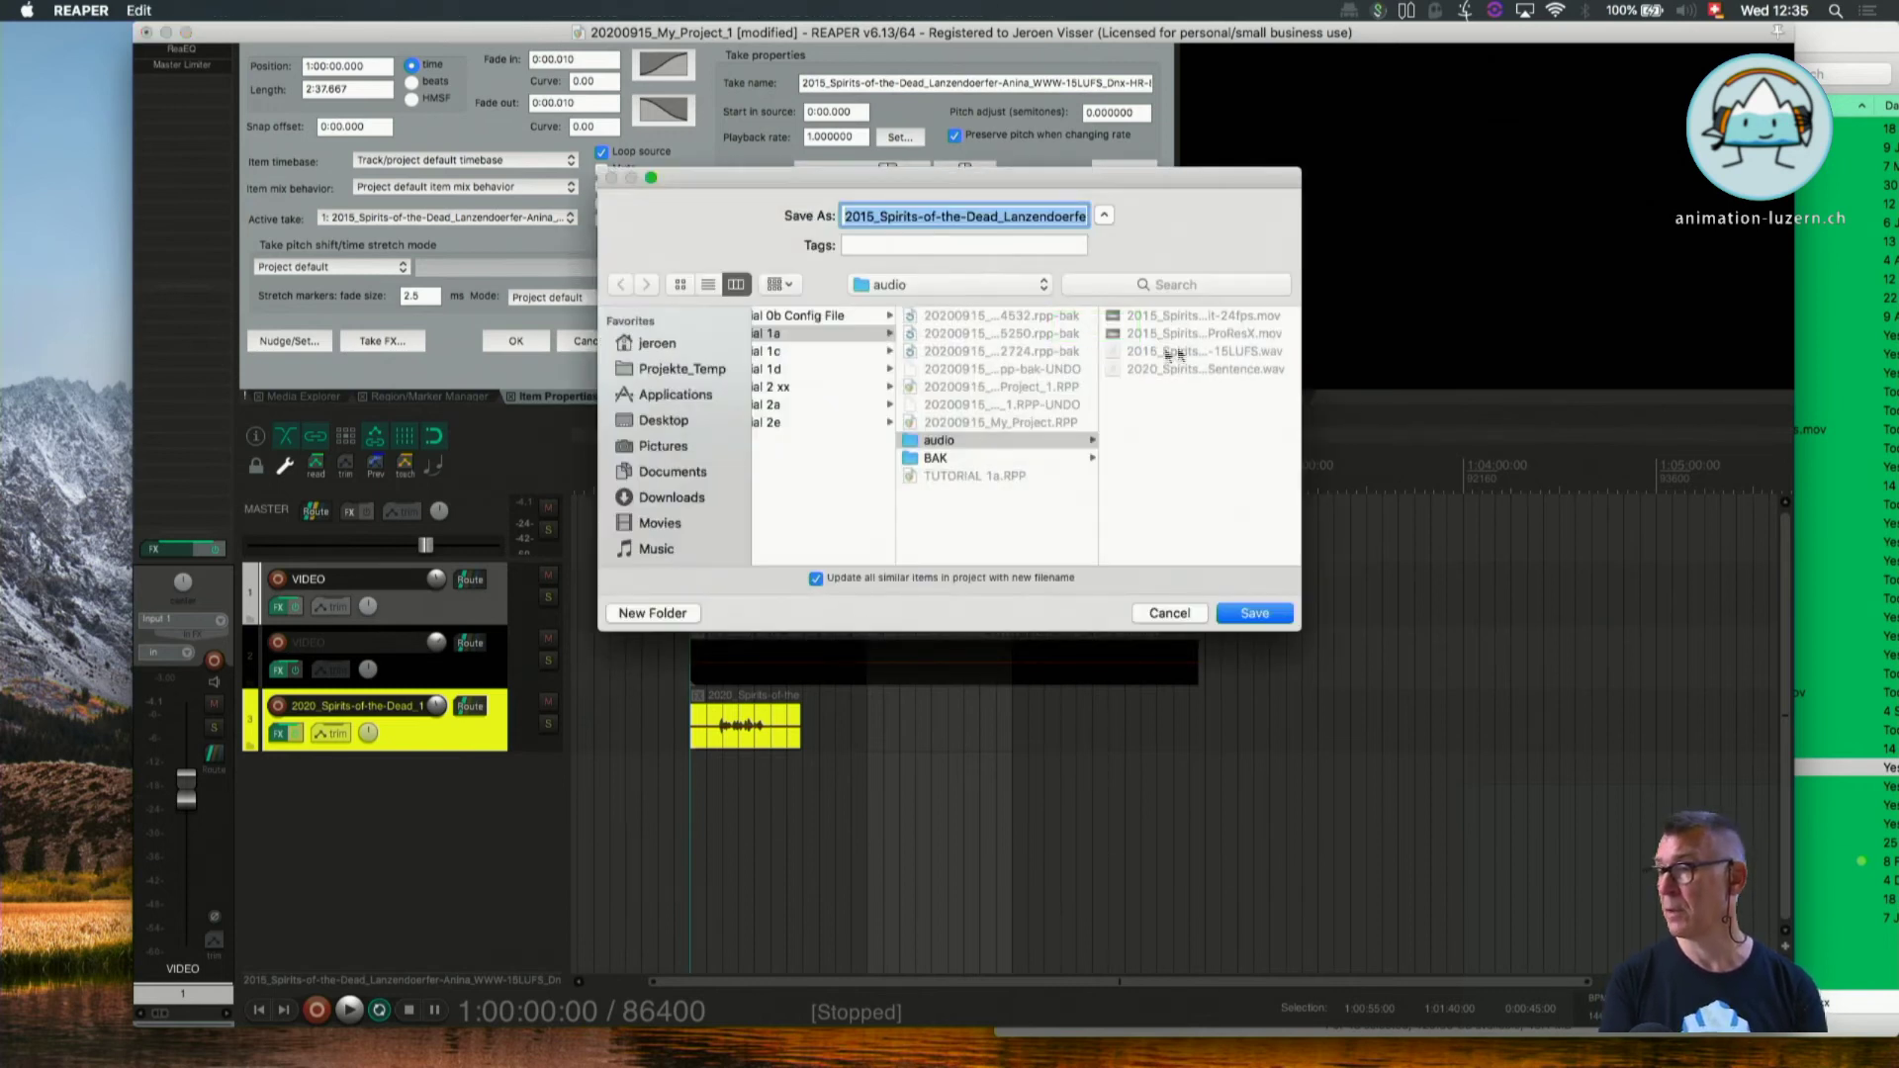
click(1177, 370)
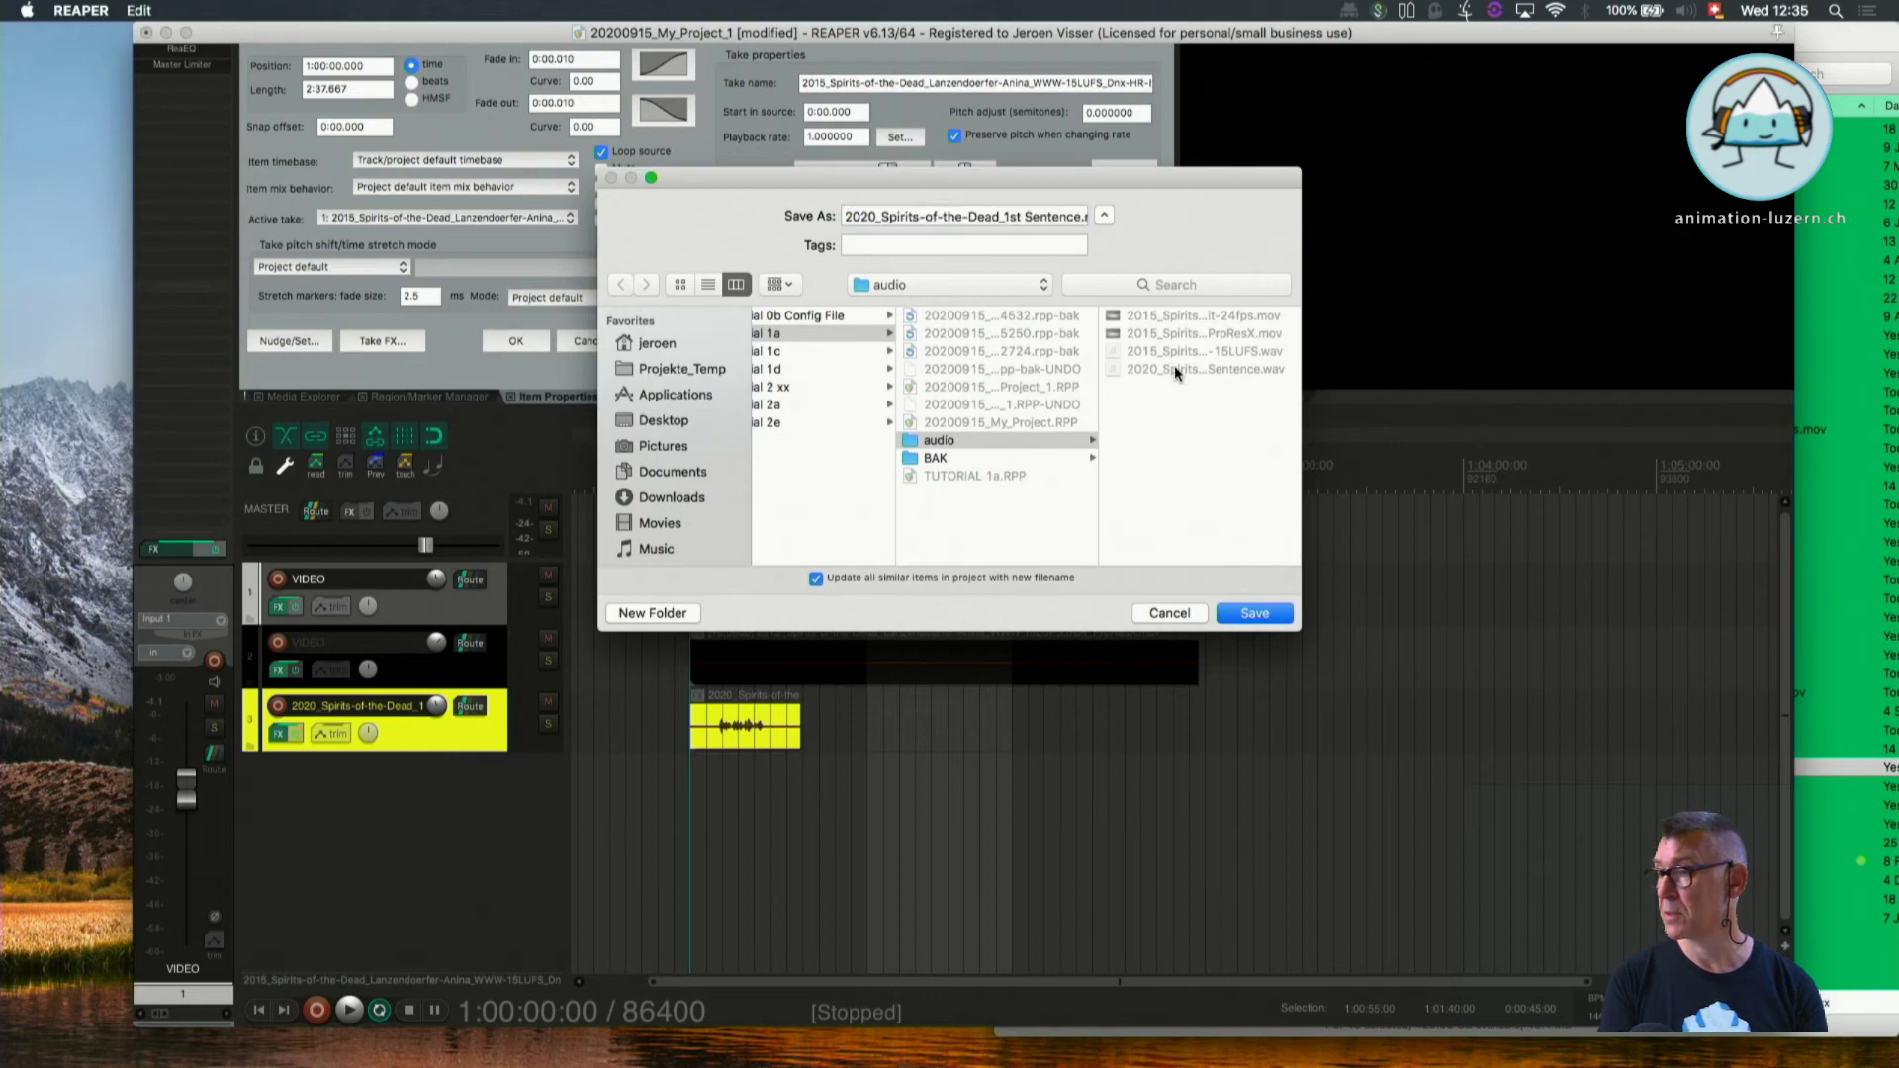
click(877, 217)
key(BackSpace)
text(1)
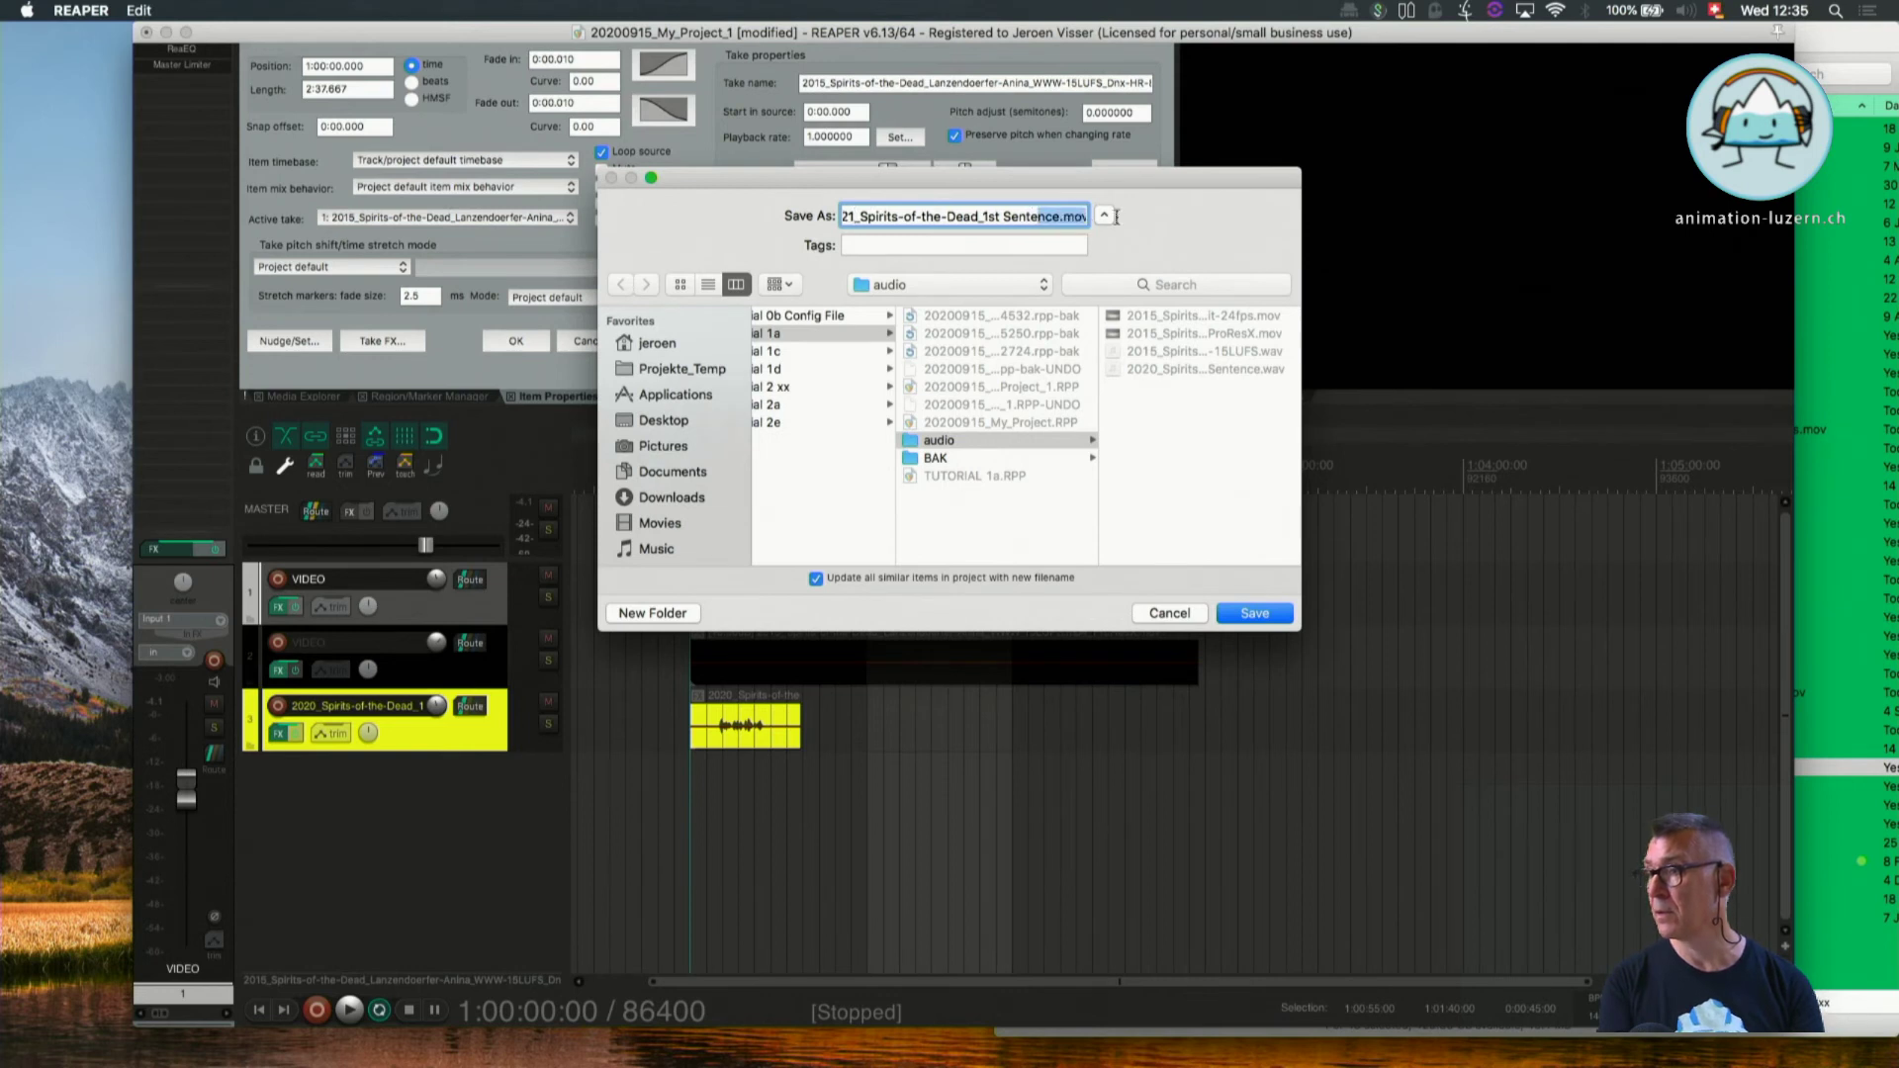
drag(1053, 217, 1121, 222)
click(1270, 613)
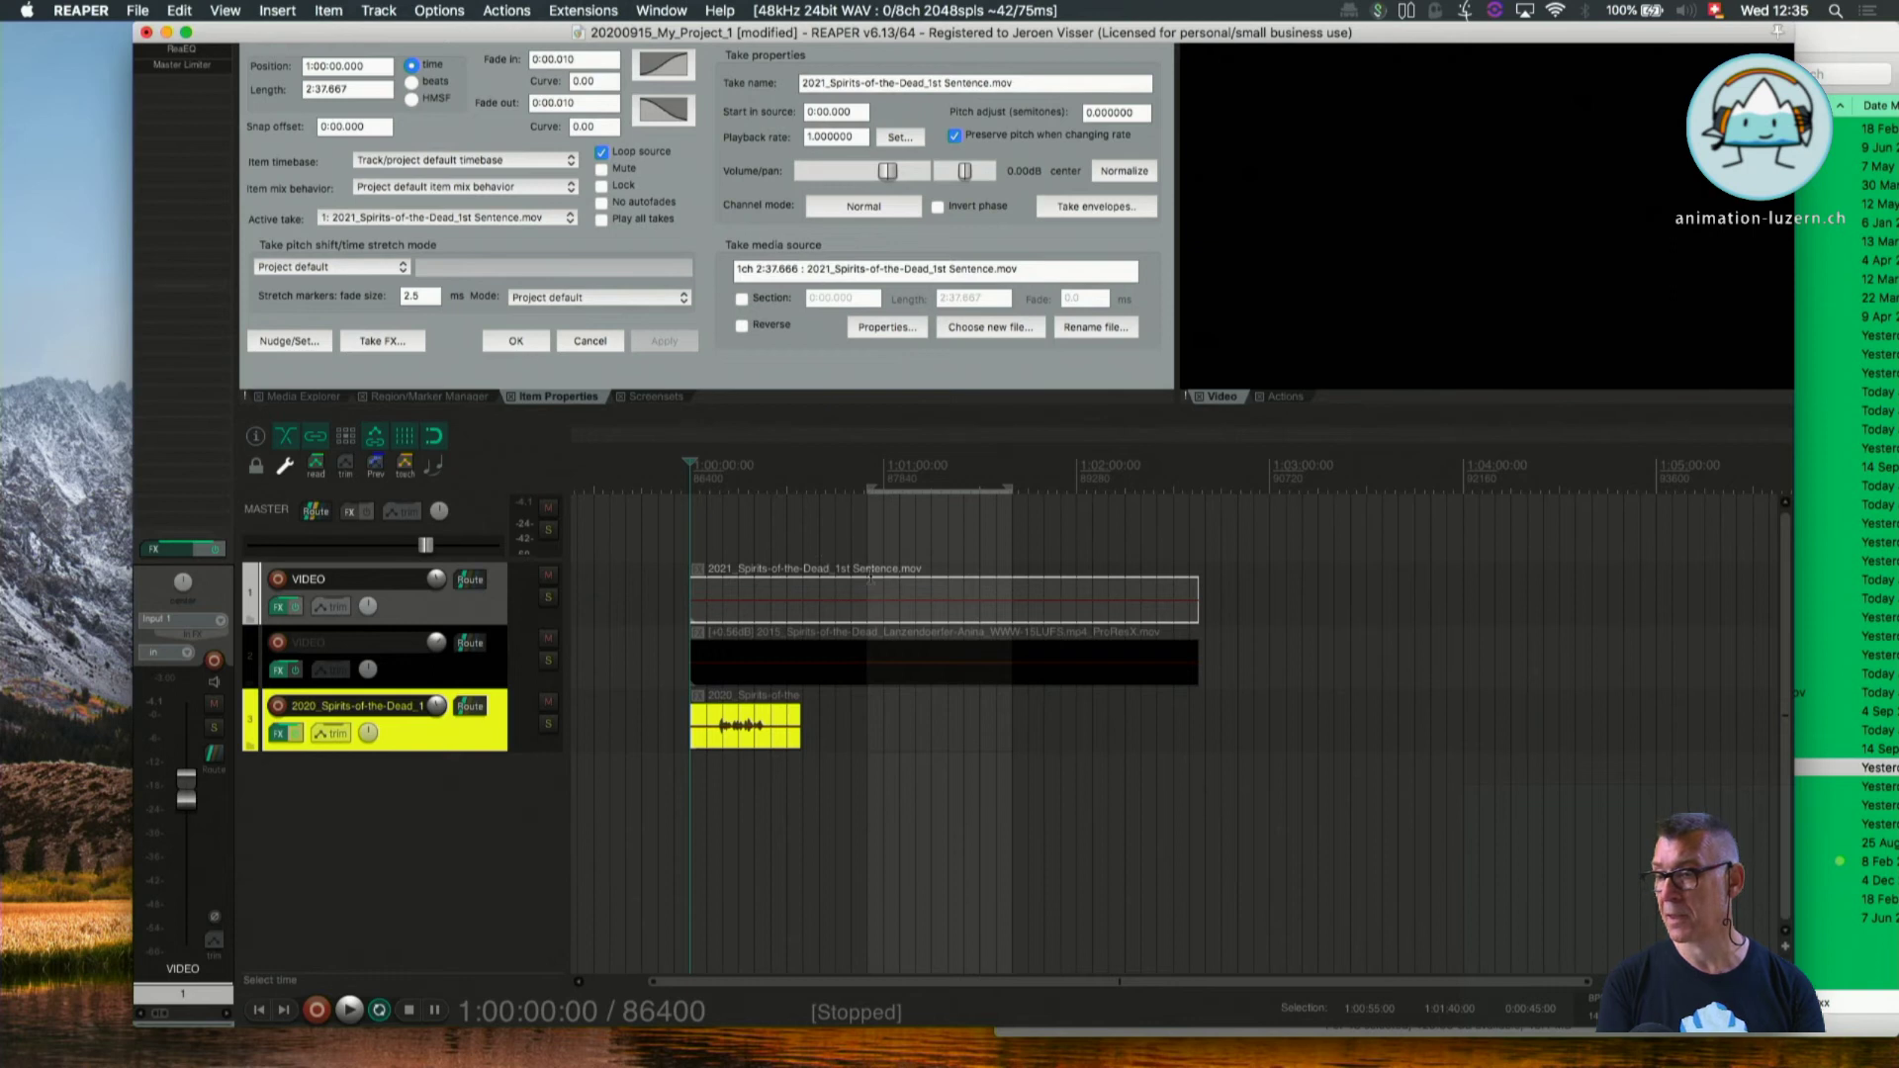
Move the play position to 1:00:40 and show Media Explorer listing the Tutorial 1d files.
click(817, 597)
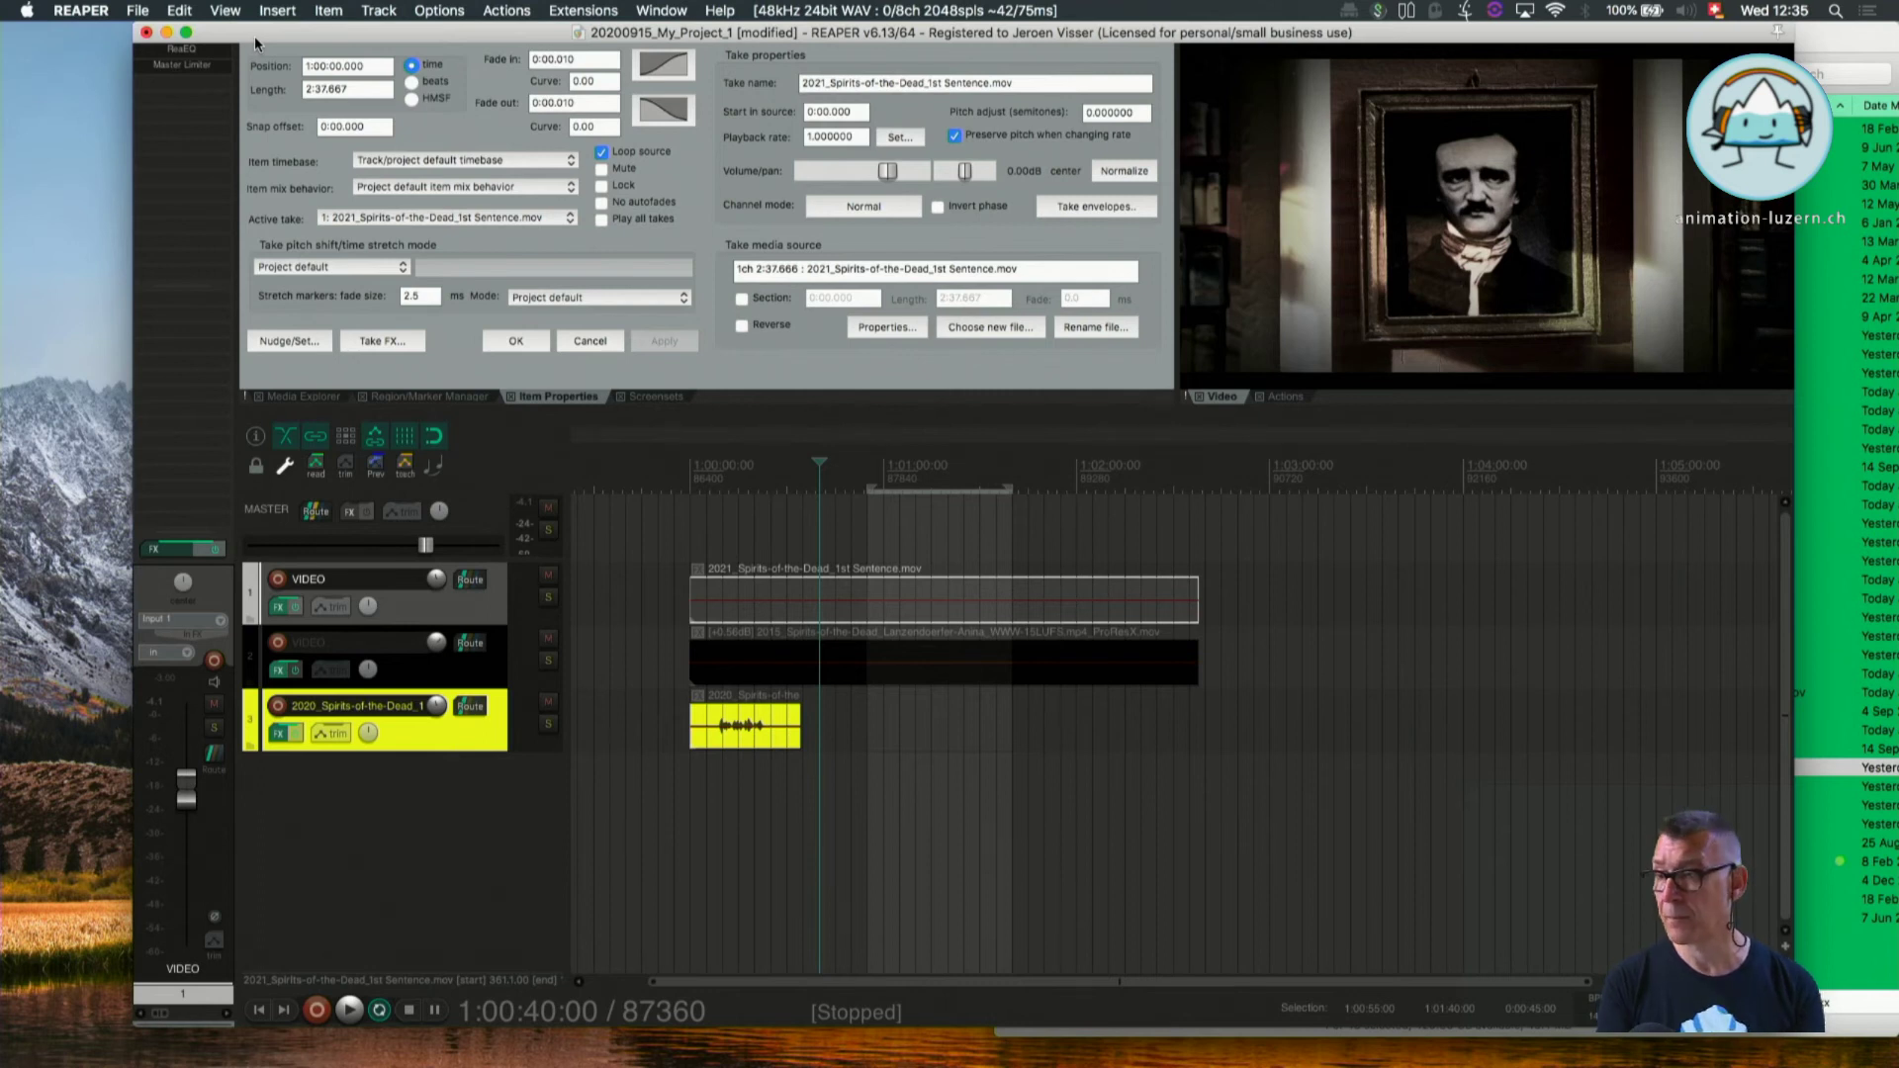
click(282, 397)
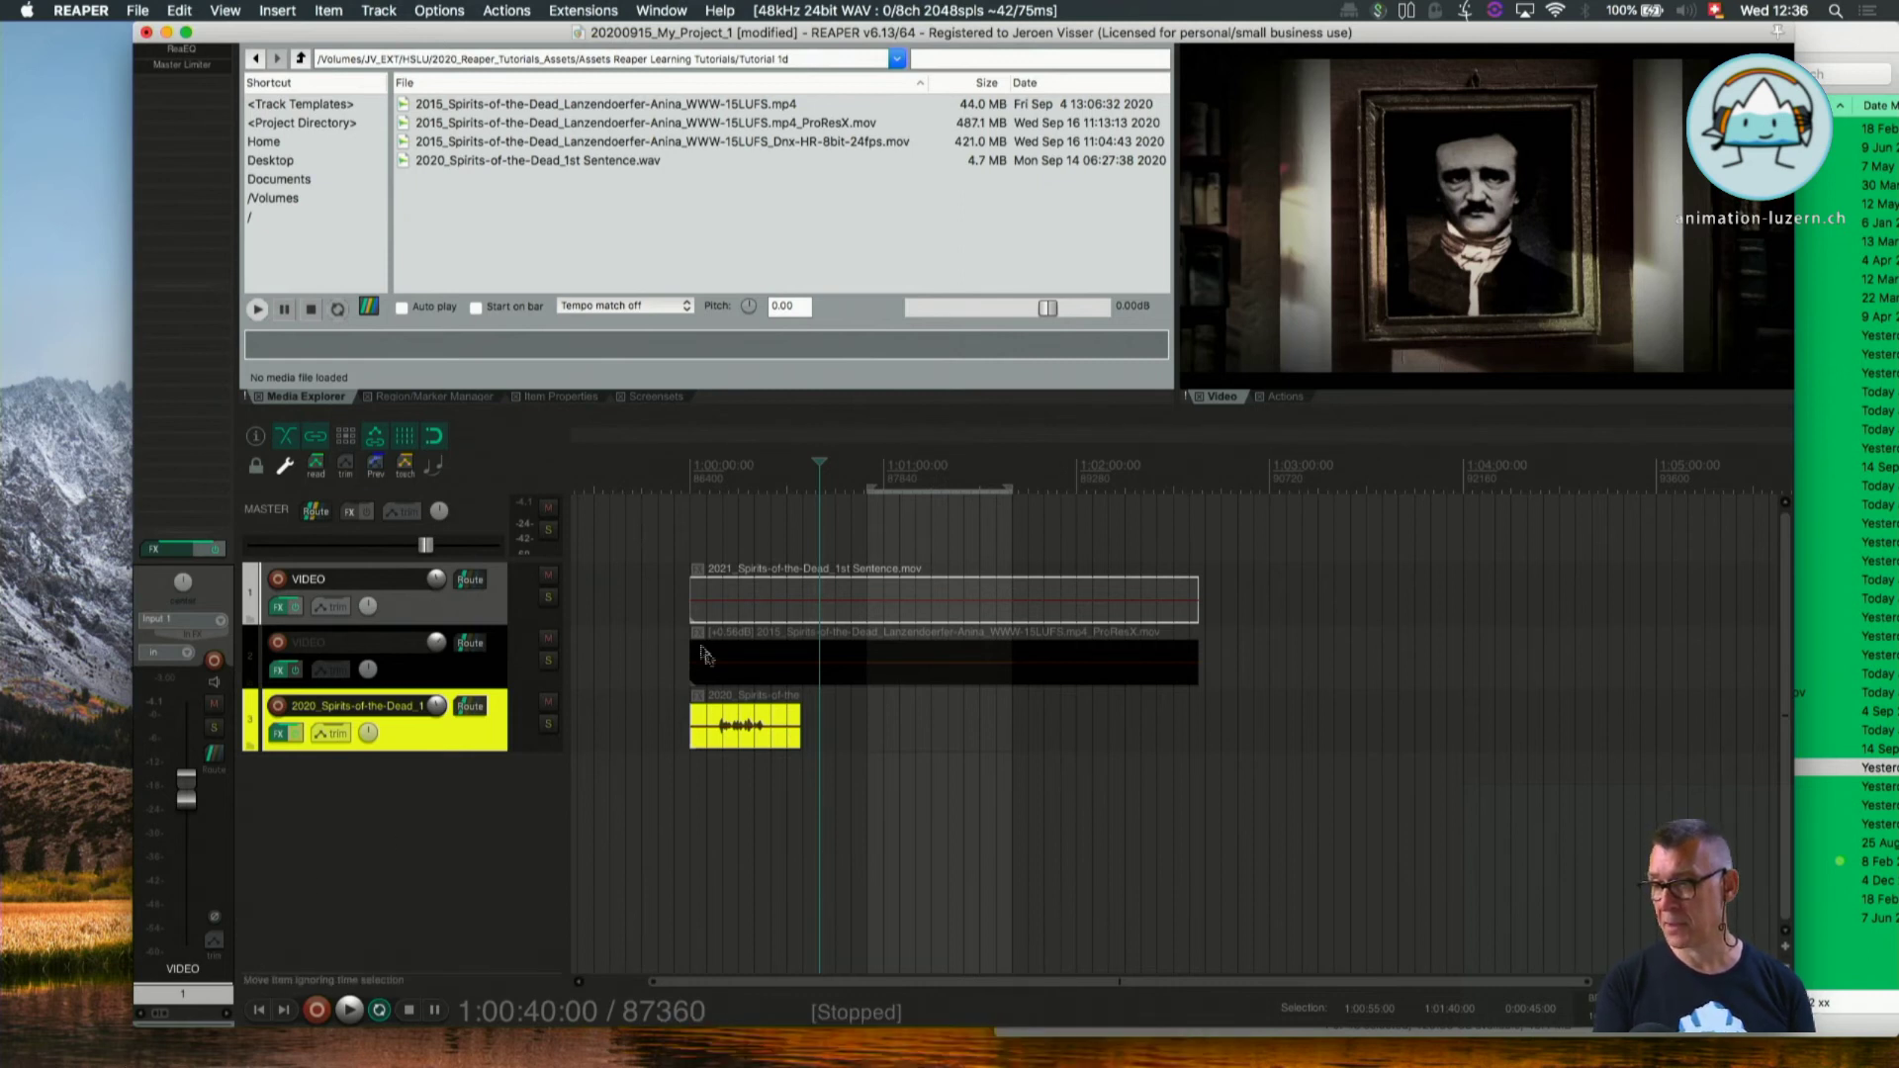
Select then deselect track 3, and move Media Explorer up to Assets Reaper Learning Tutorials.
click(732, 671)
click(733, 741)
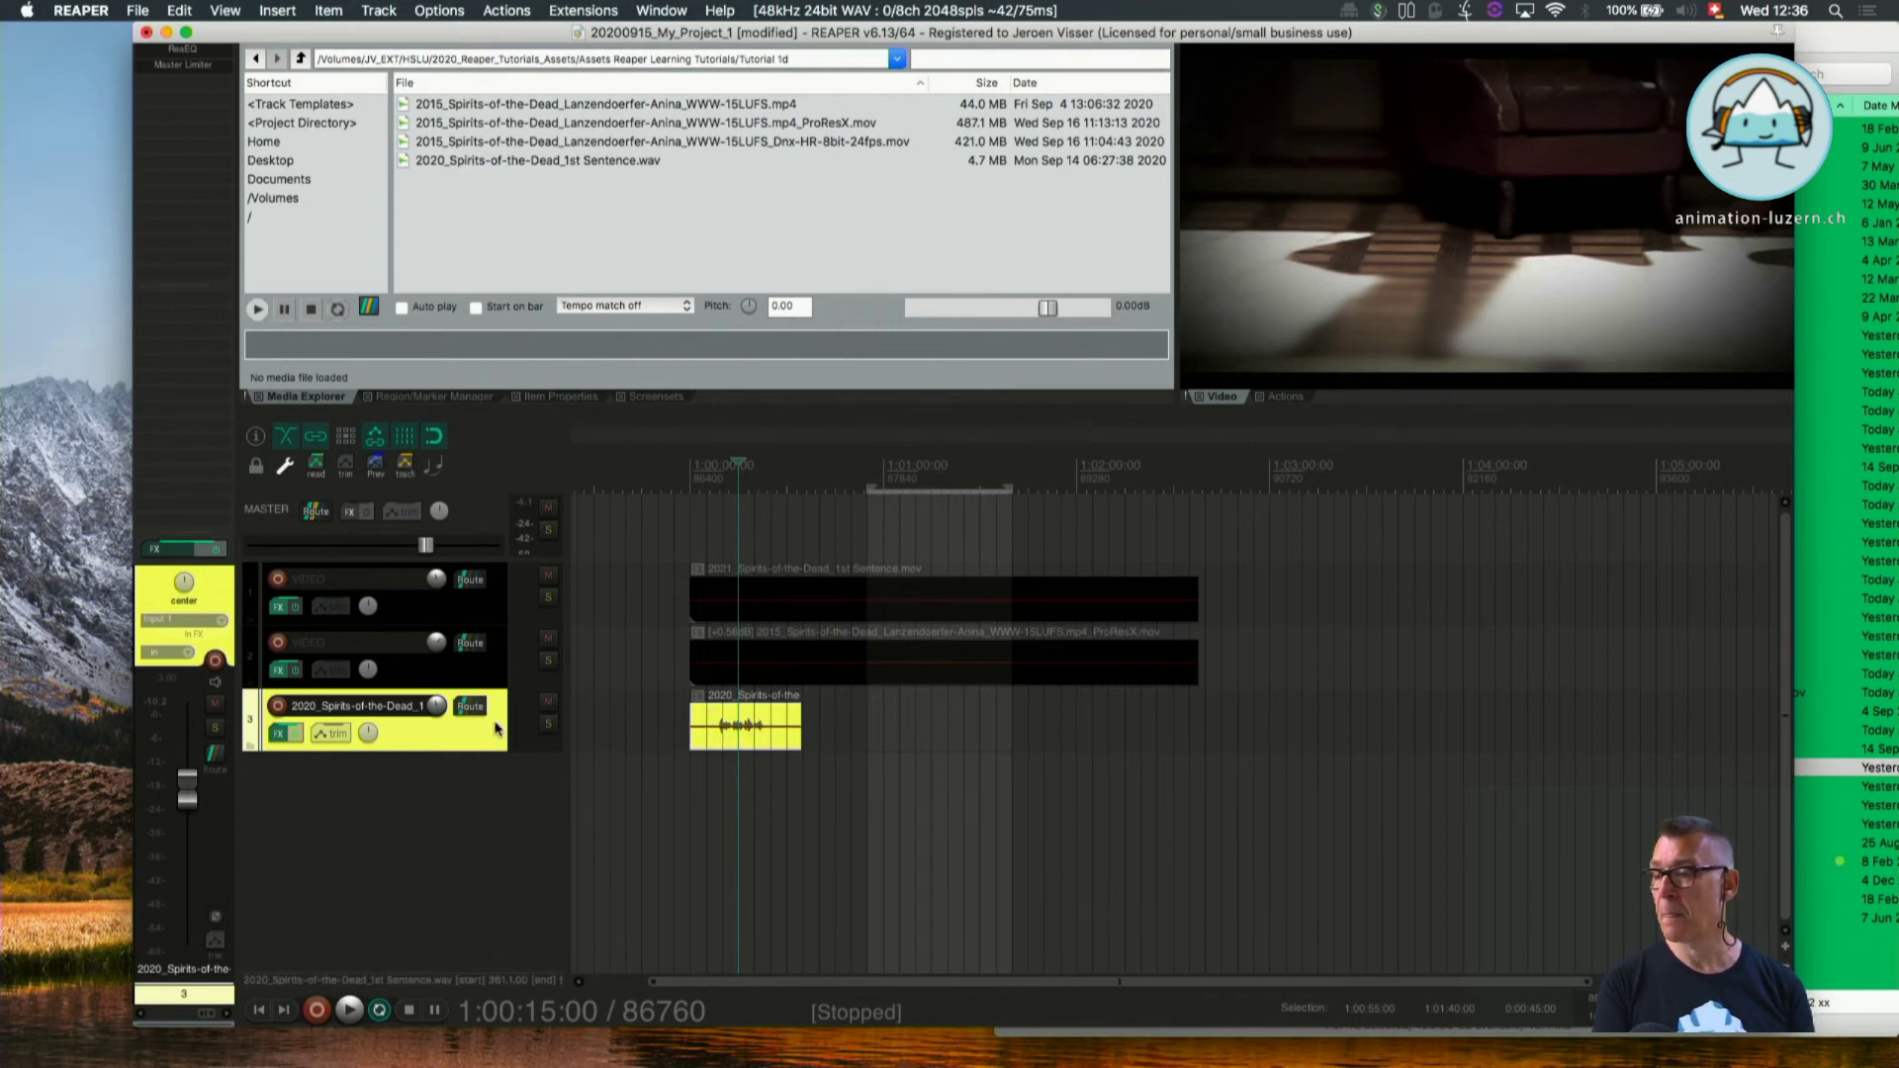
click(484, 781)
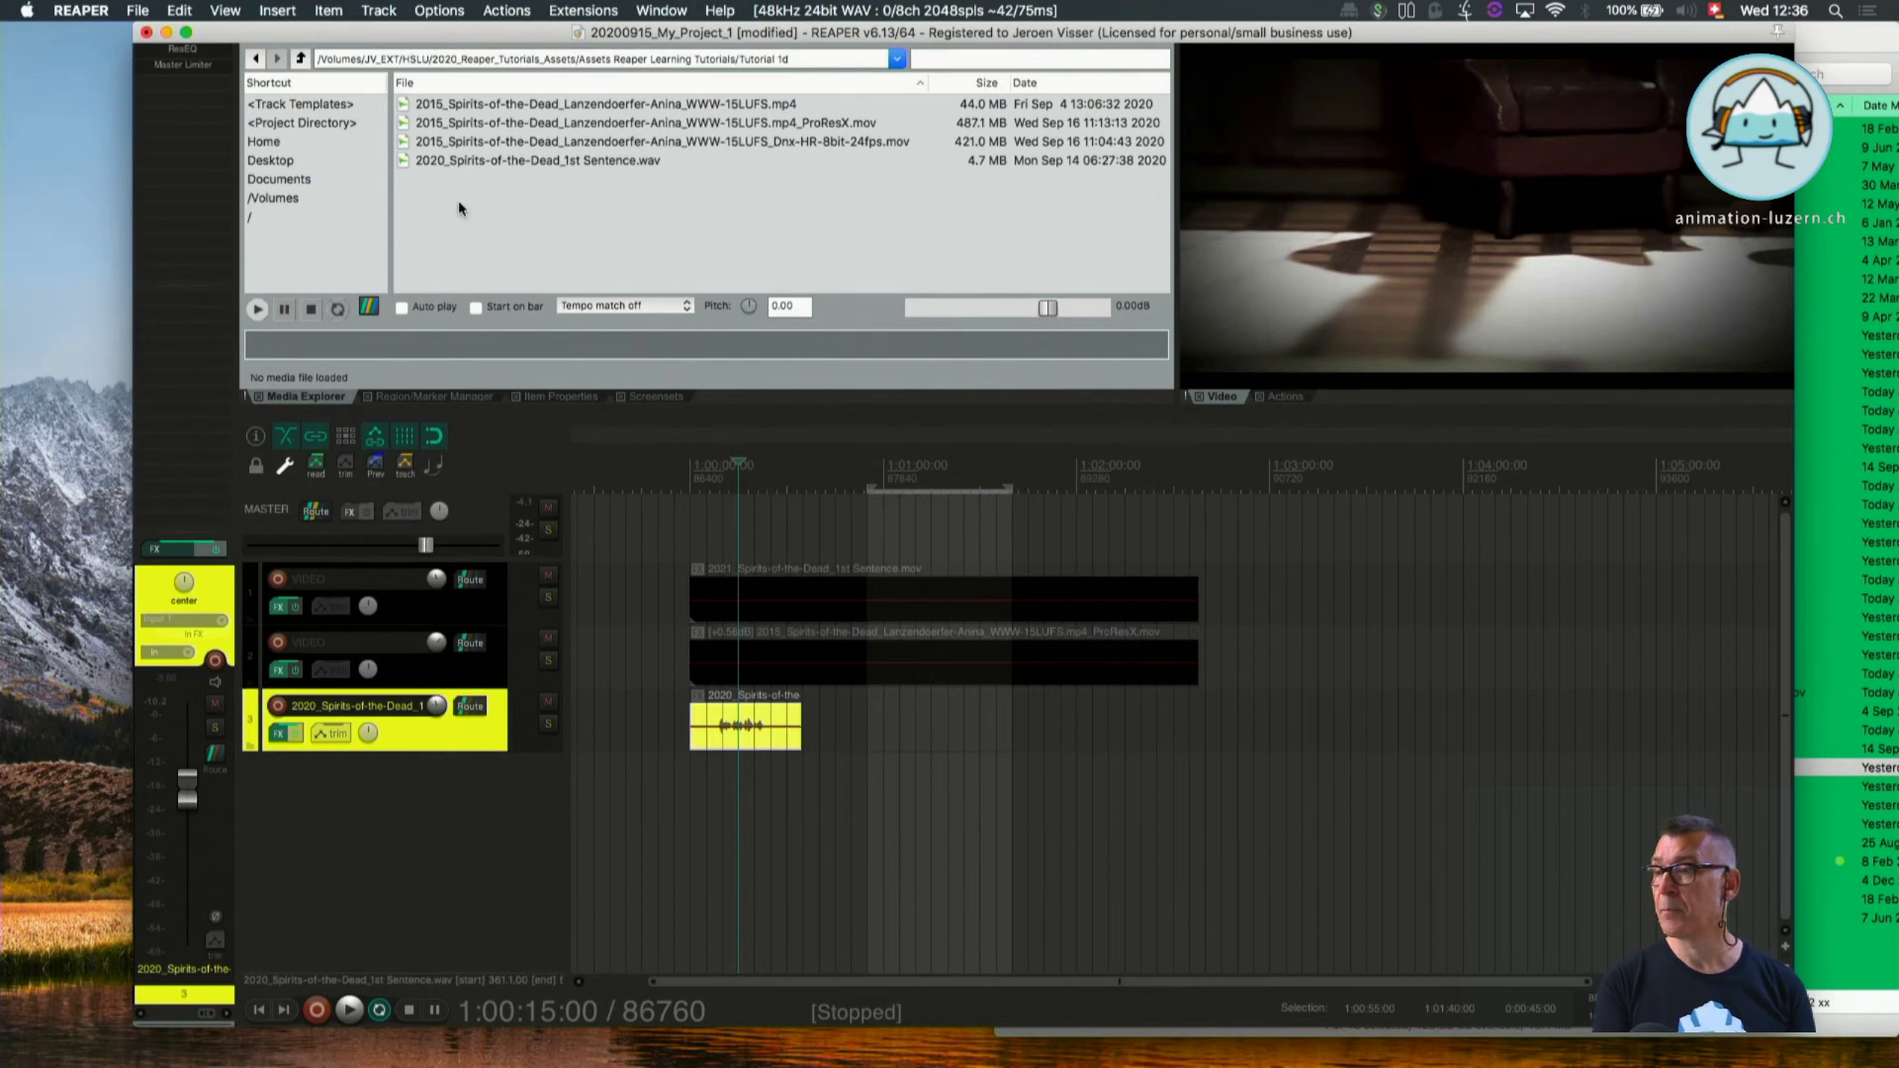
click(896, 61)
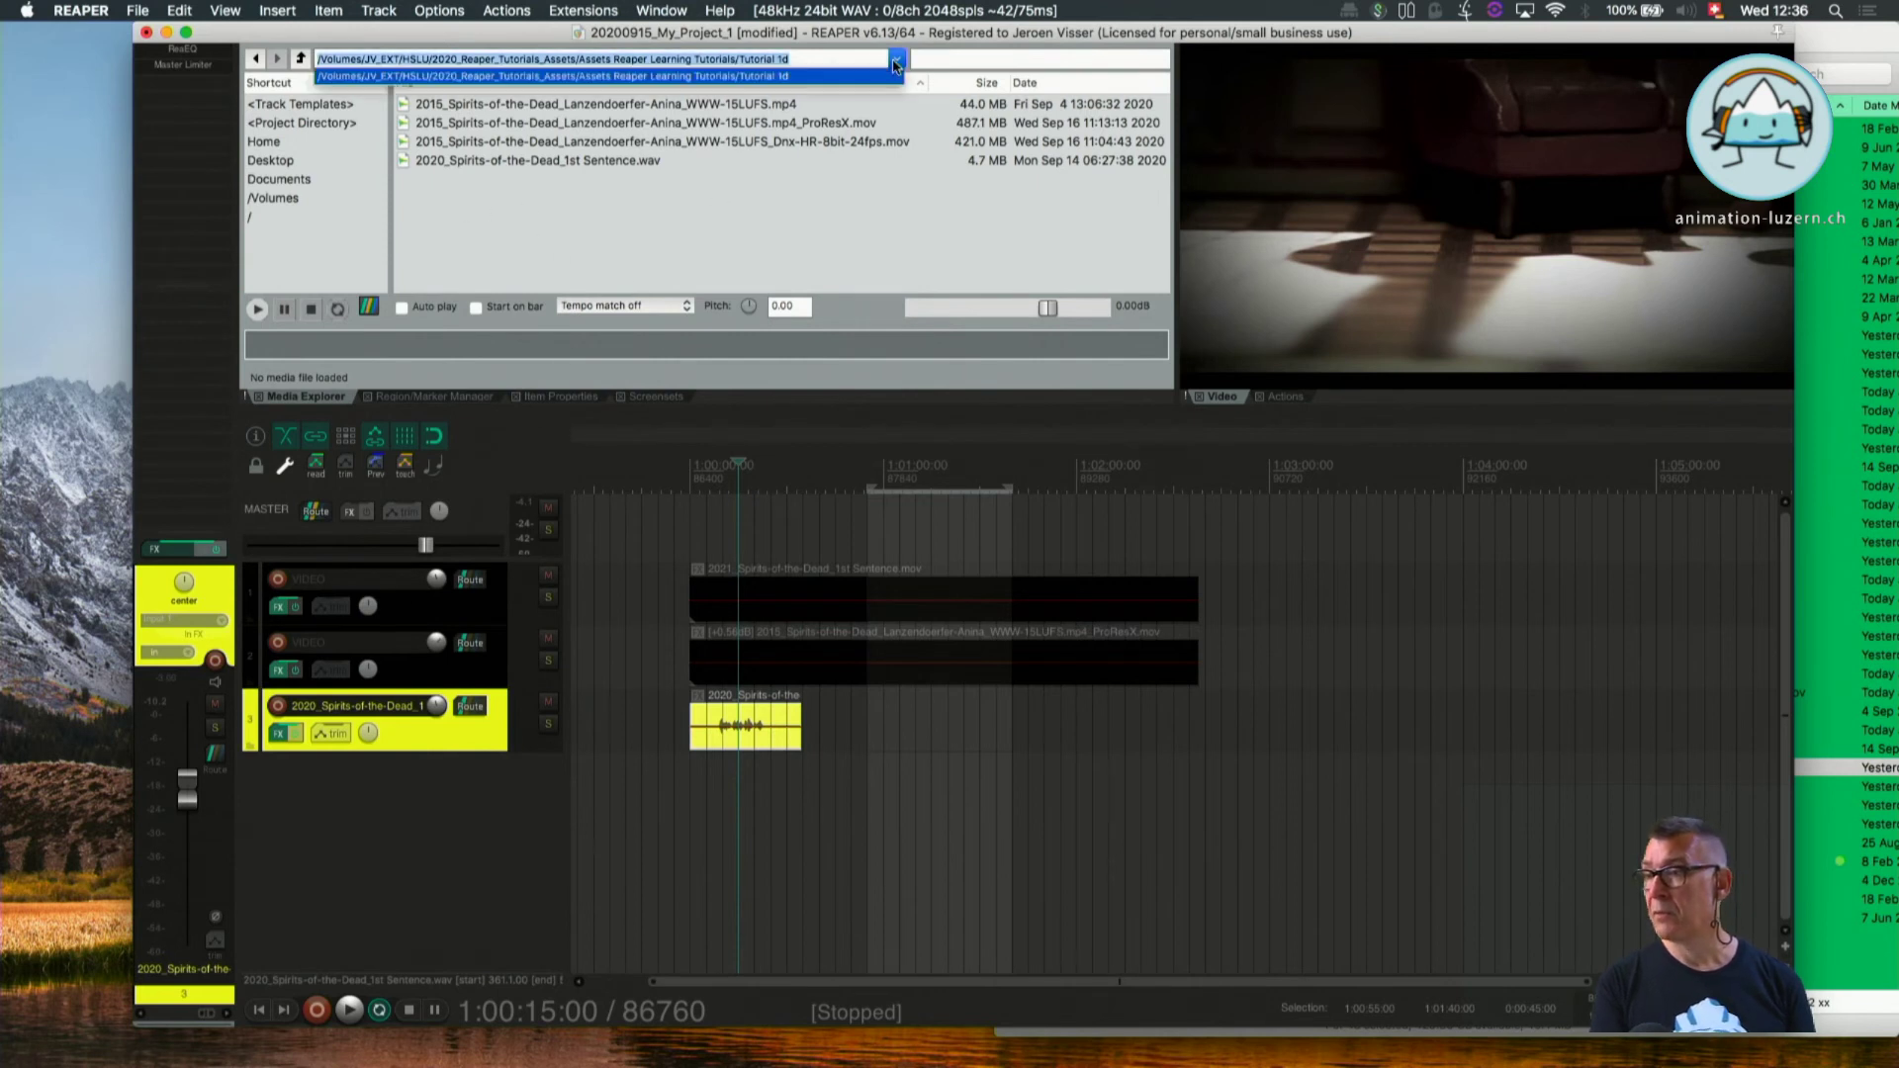
click(895, 66)
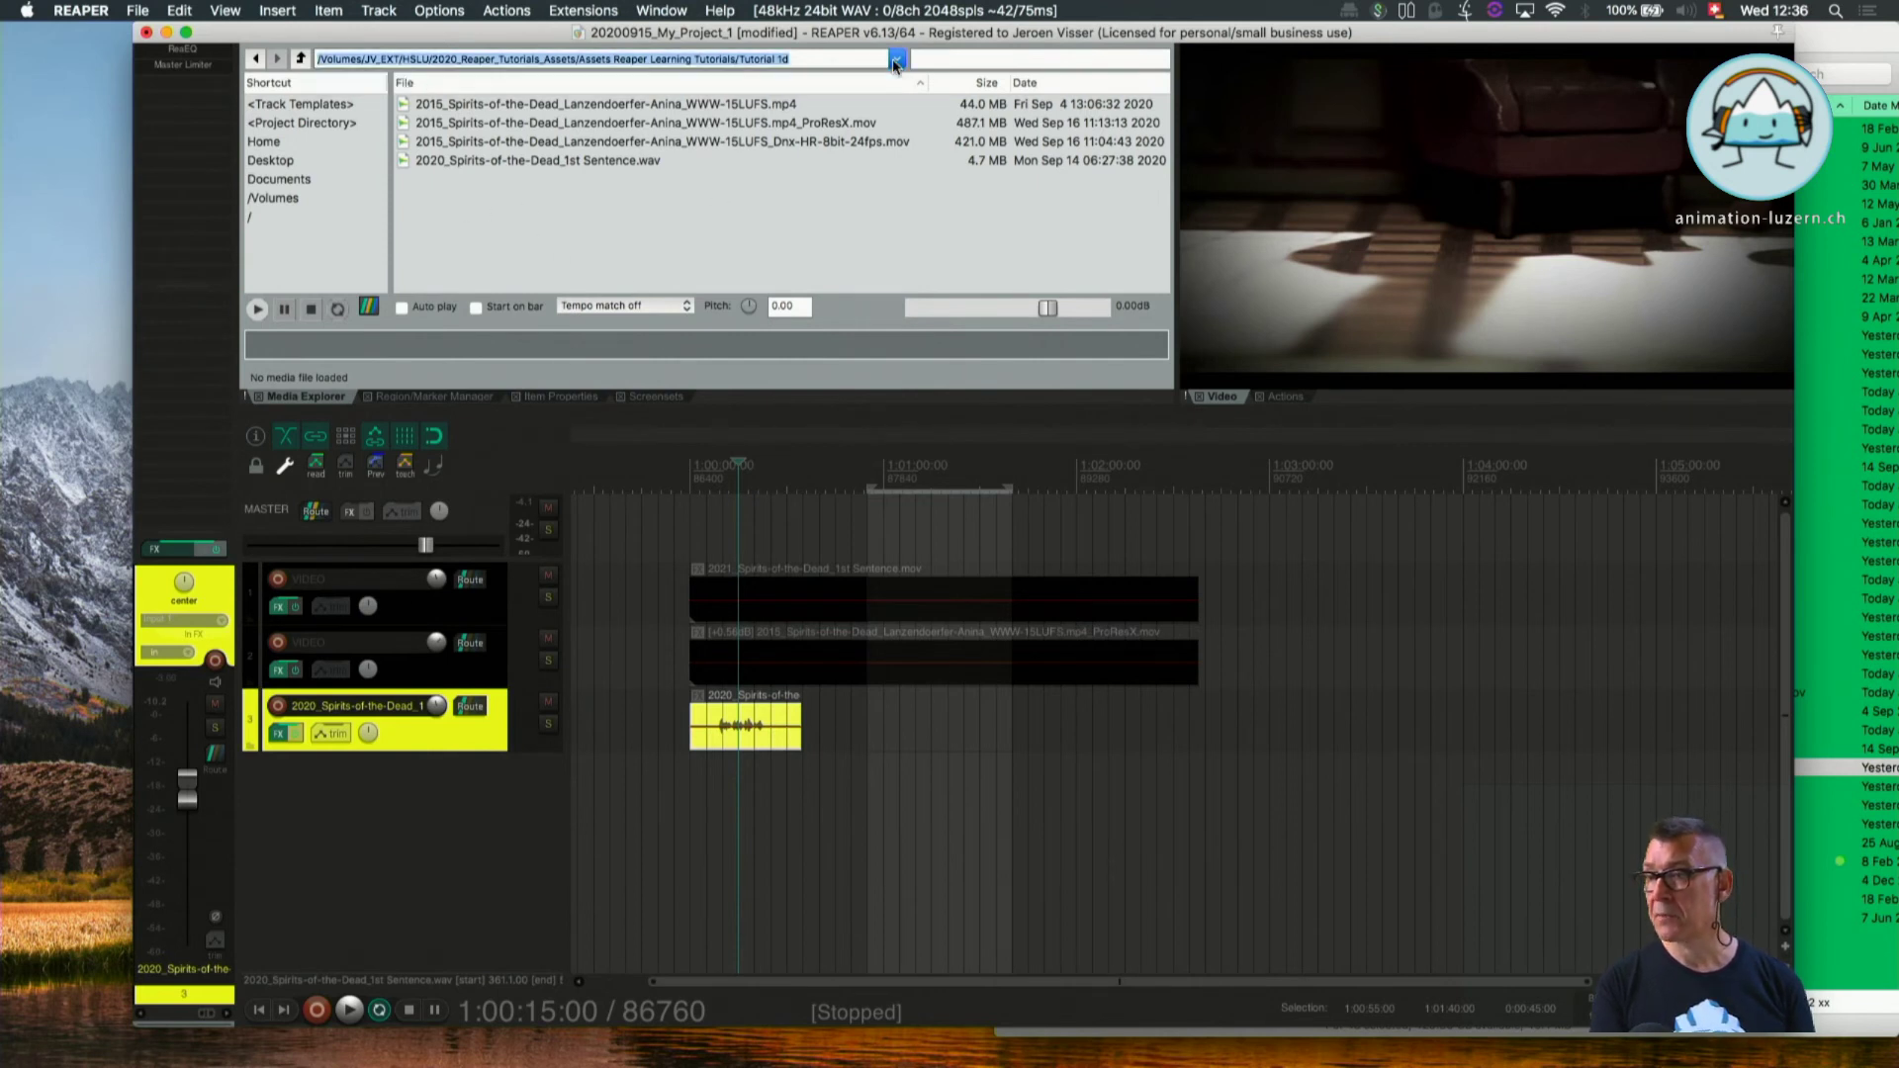
click(300, 62)
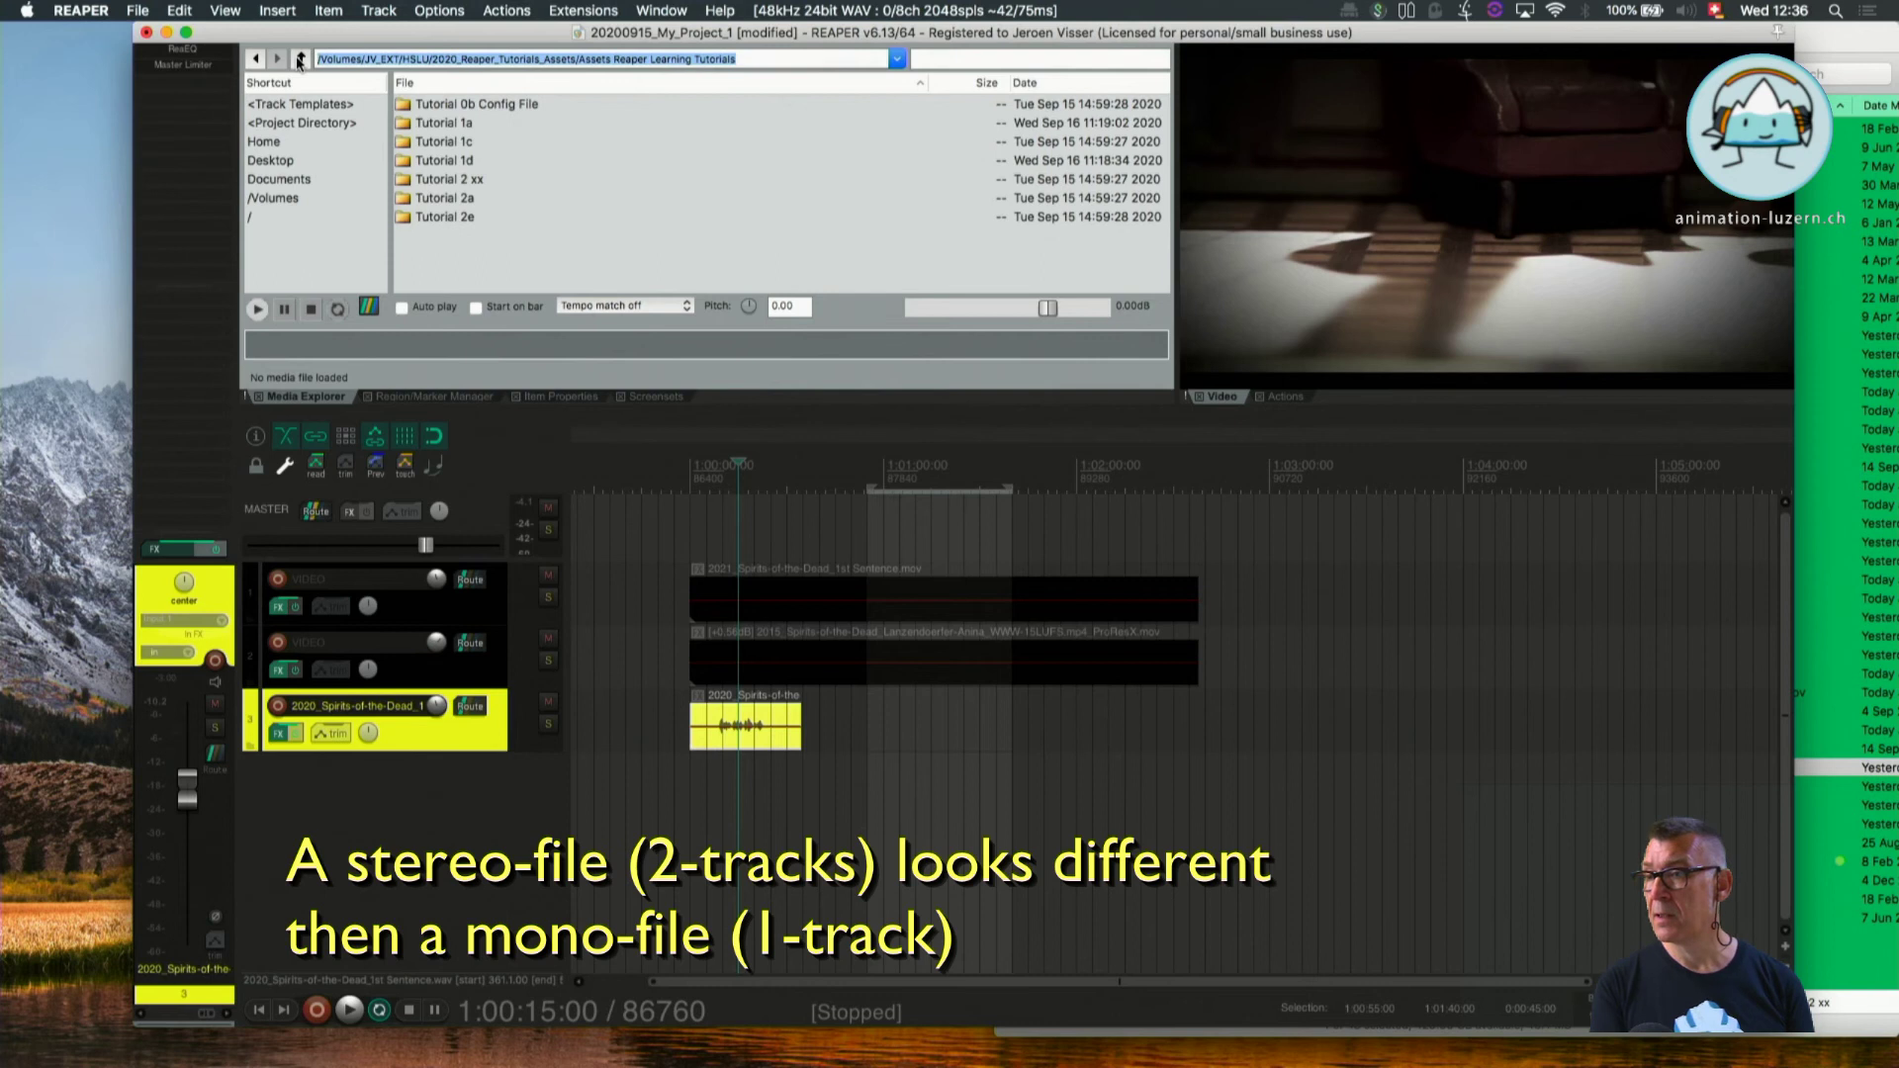
Add the 2015 Mix WAV from Tutorial 1a/audio on new track 4 and move the 2020 clip.
double_click(405, 125)
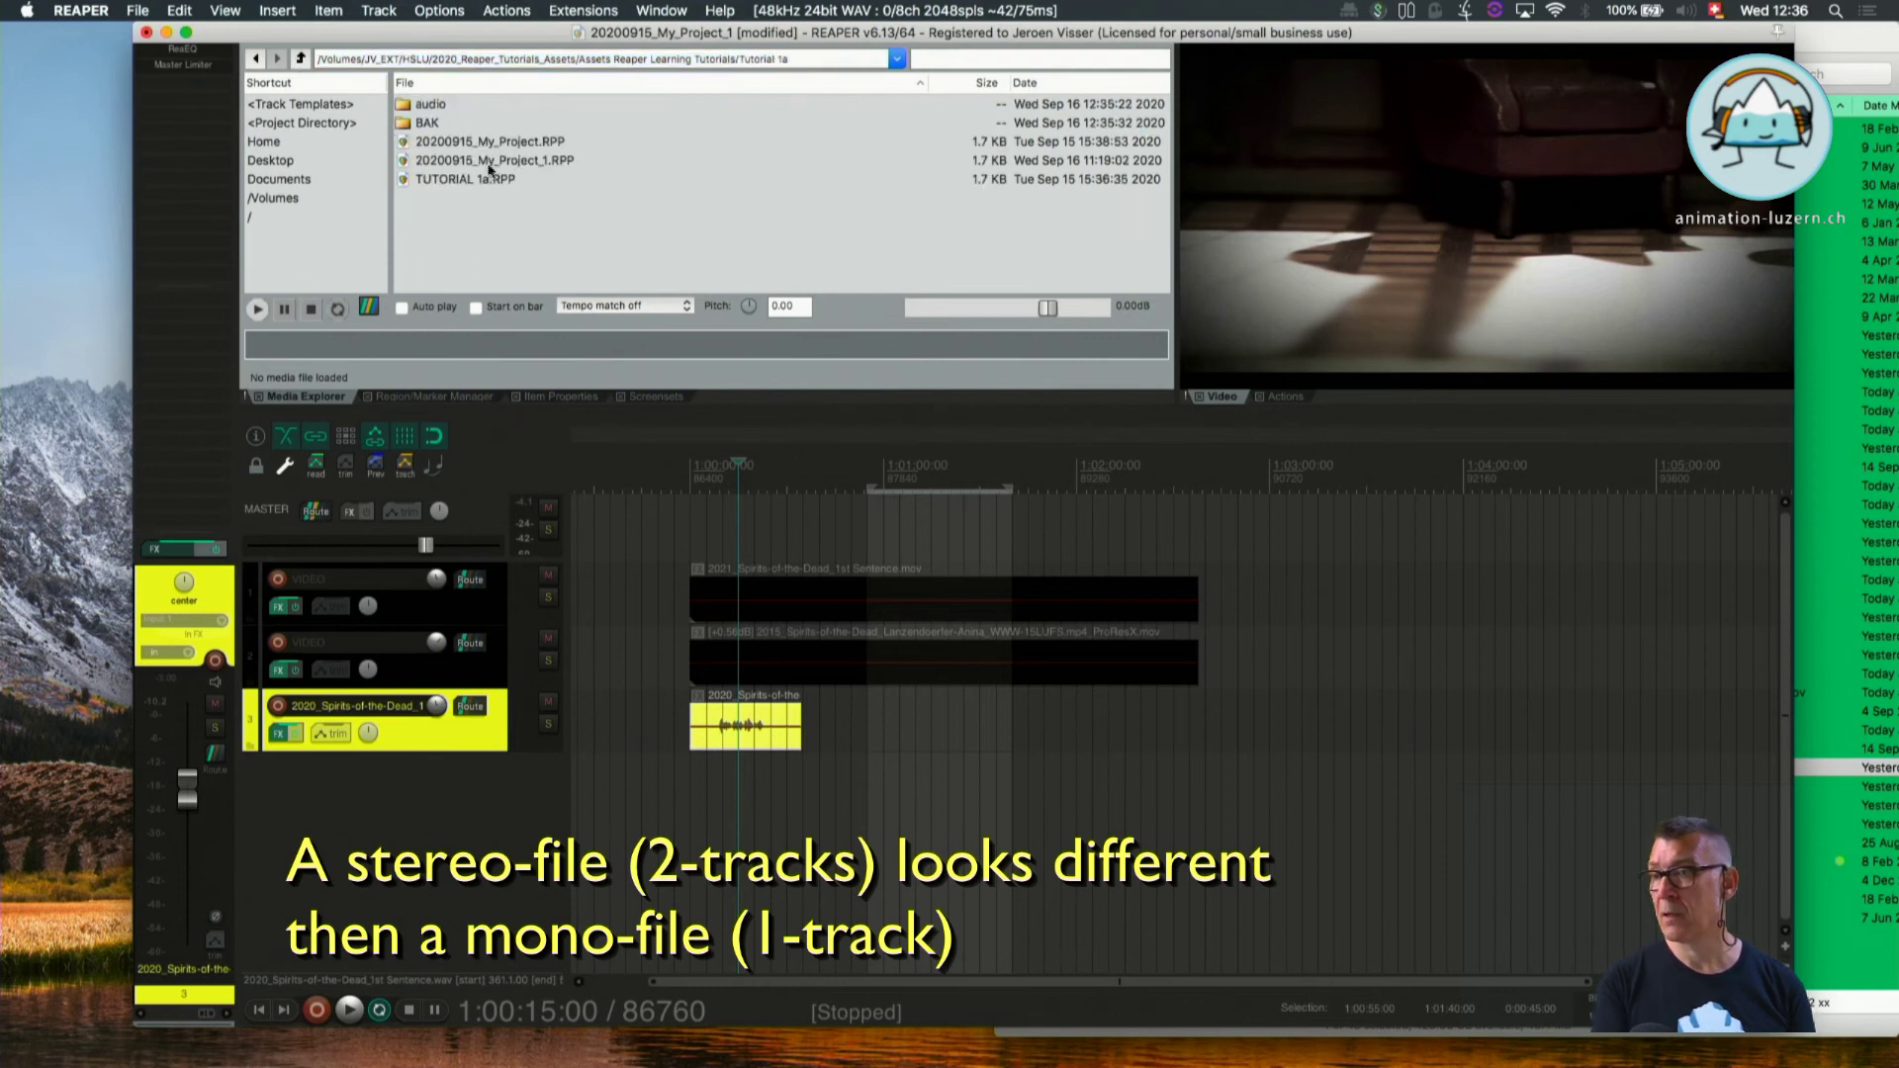
double_click(421, 107)
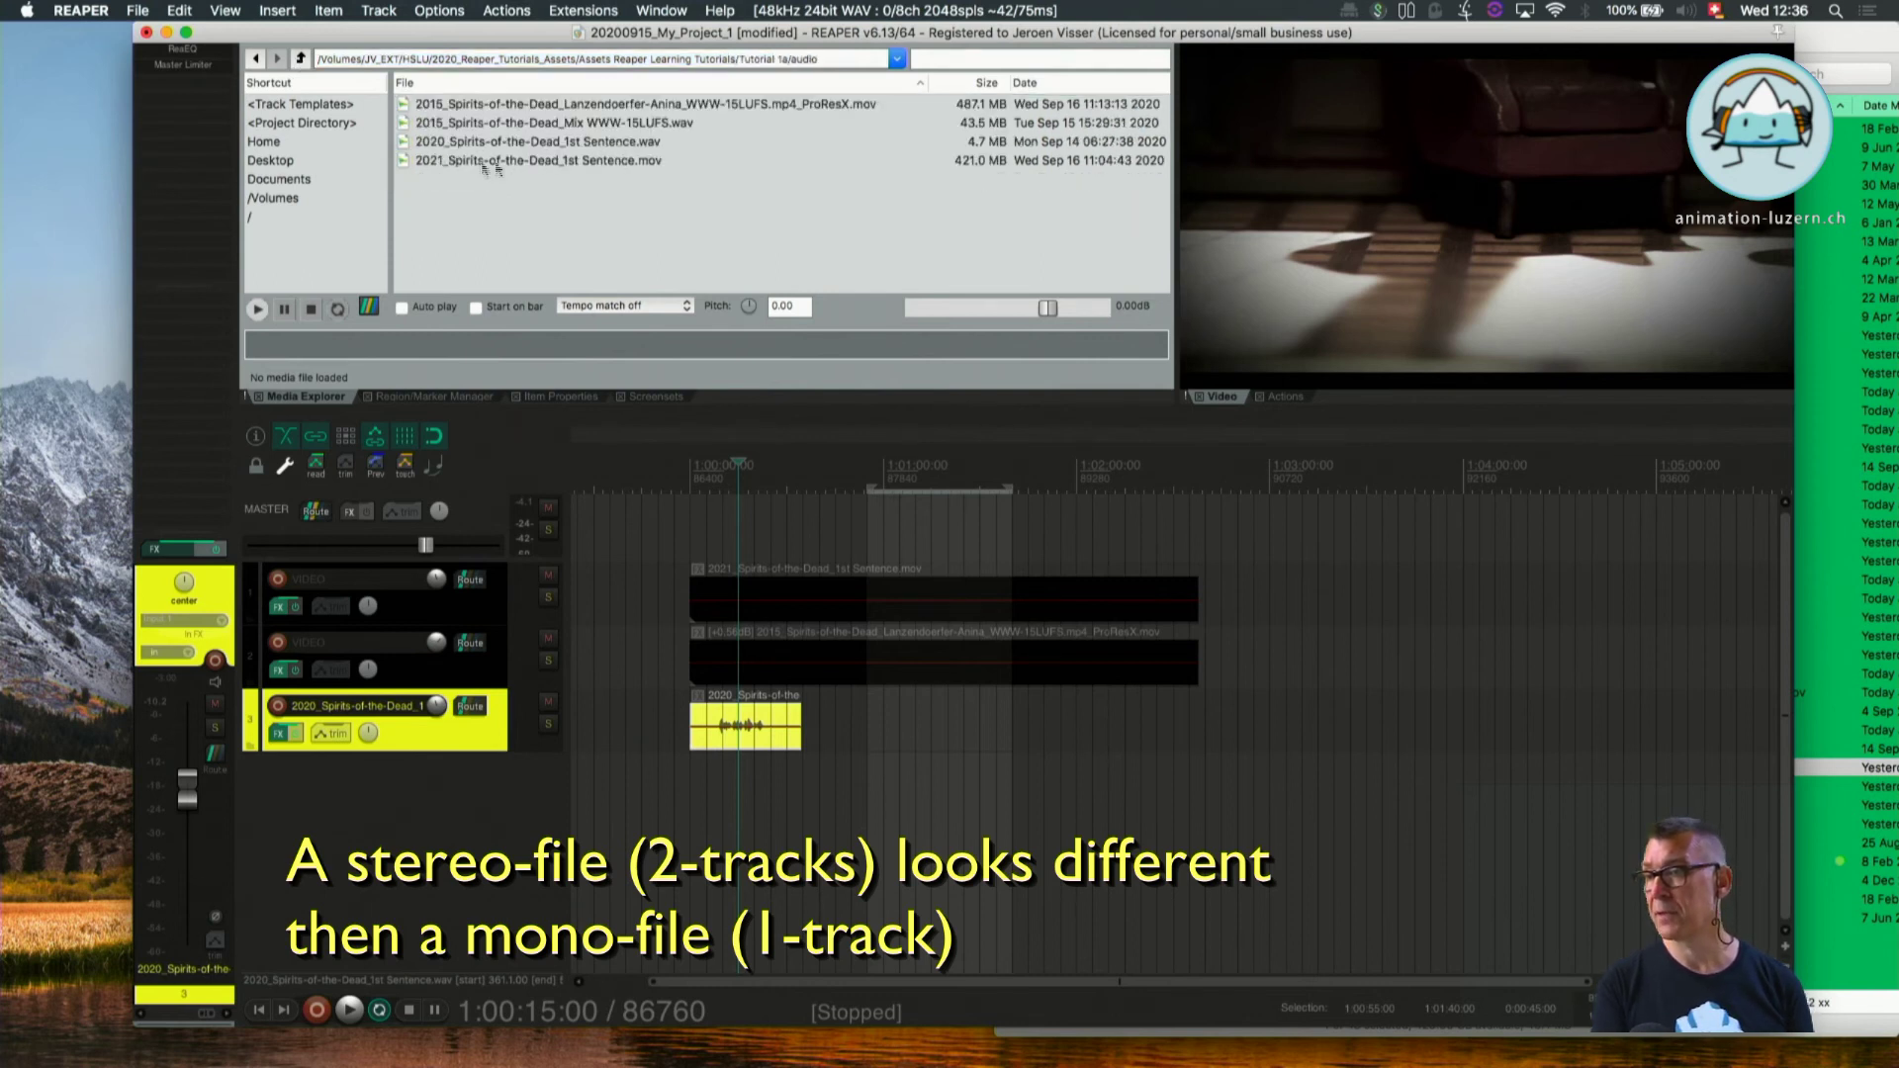
click(586, 143)
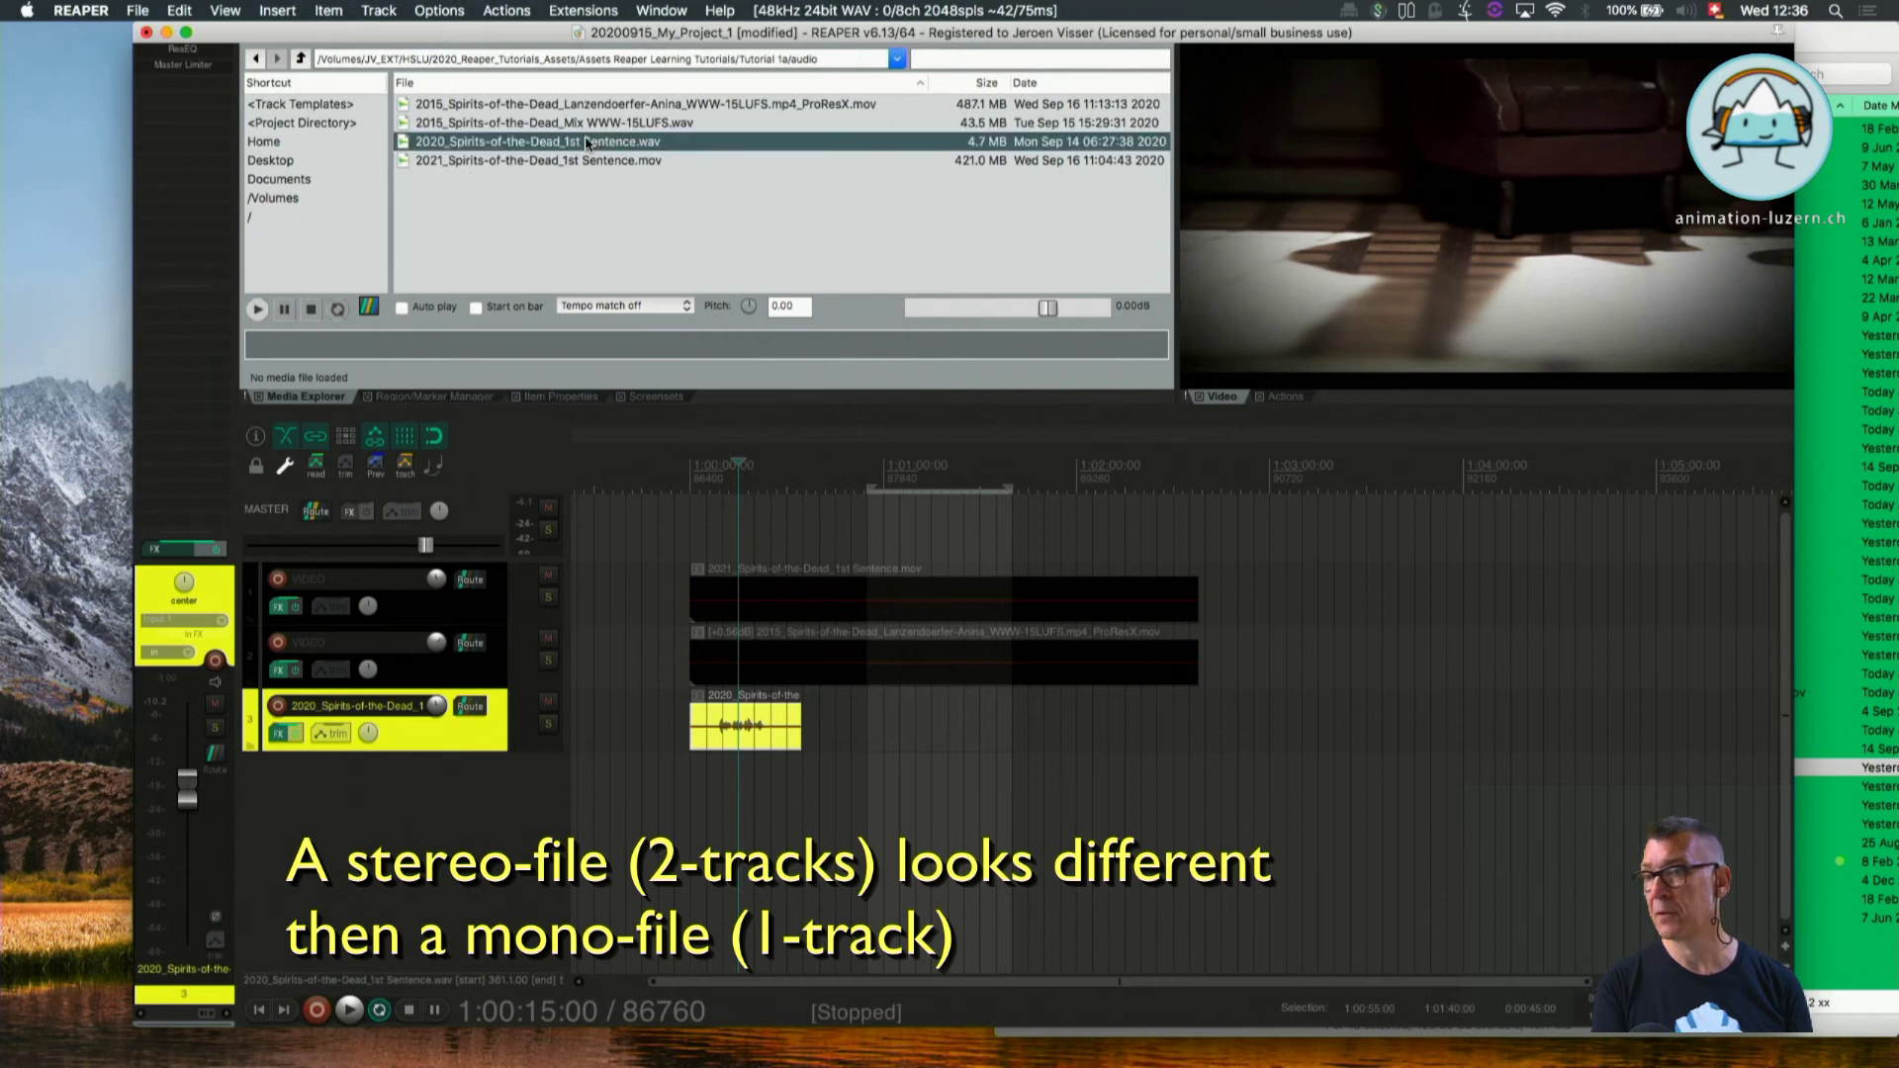
click(590, 124)
drag(589, 124, 698, 781)
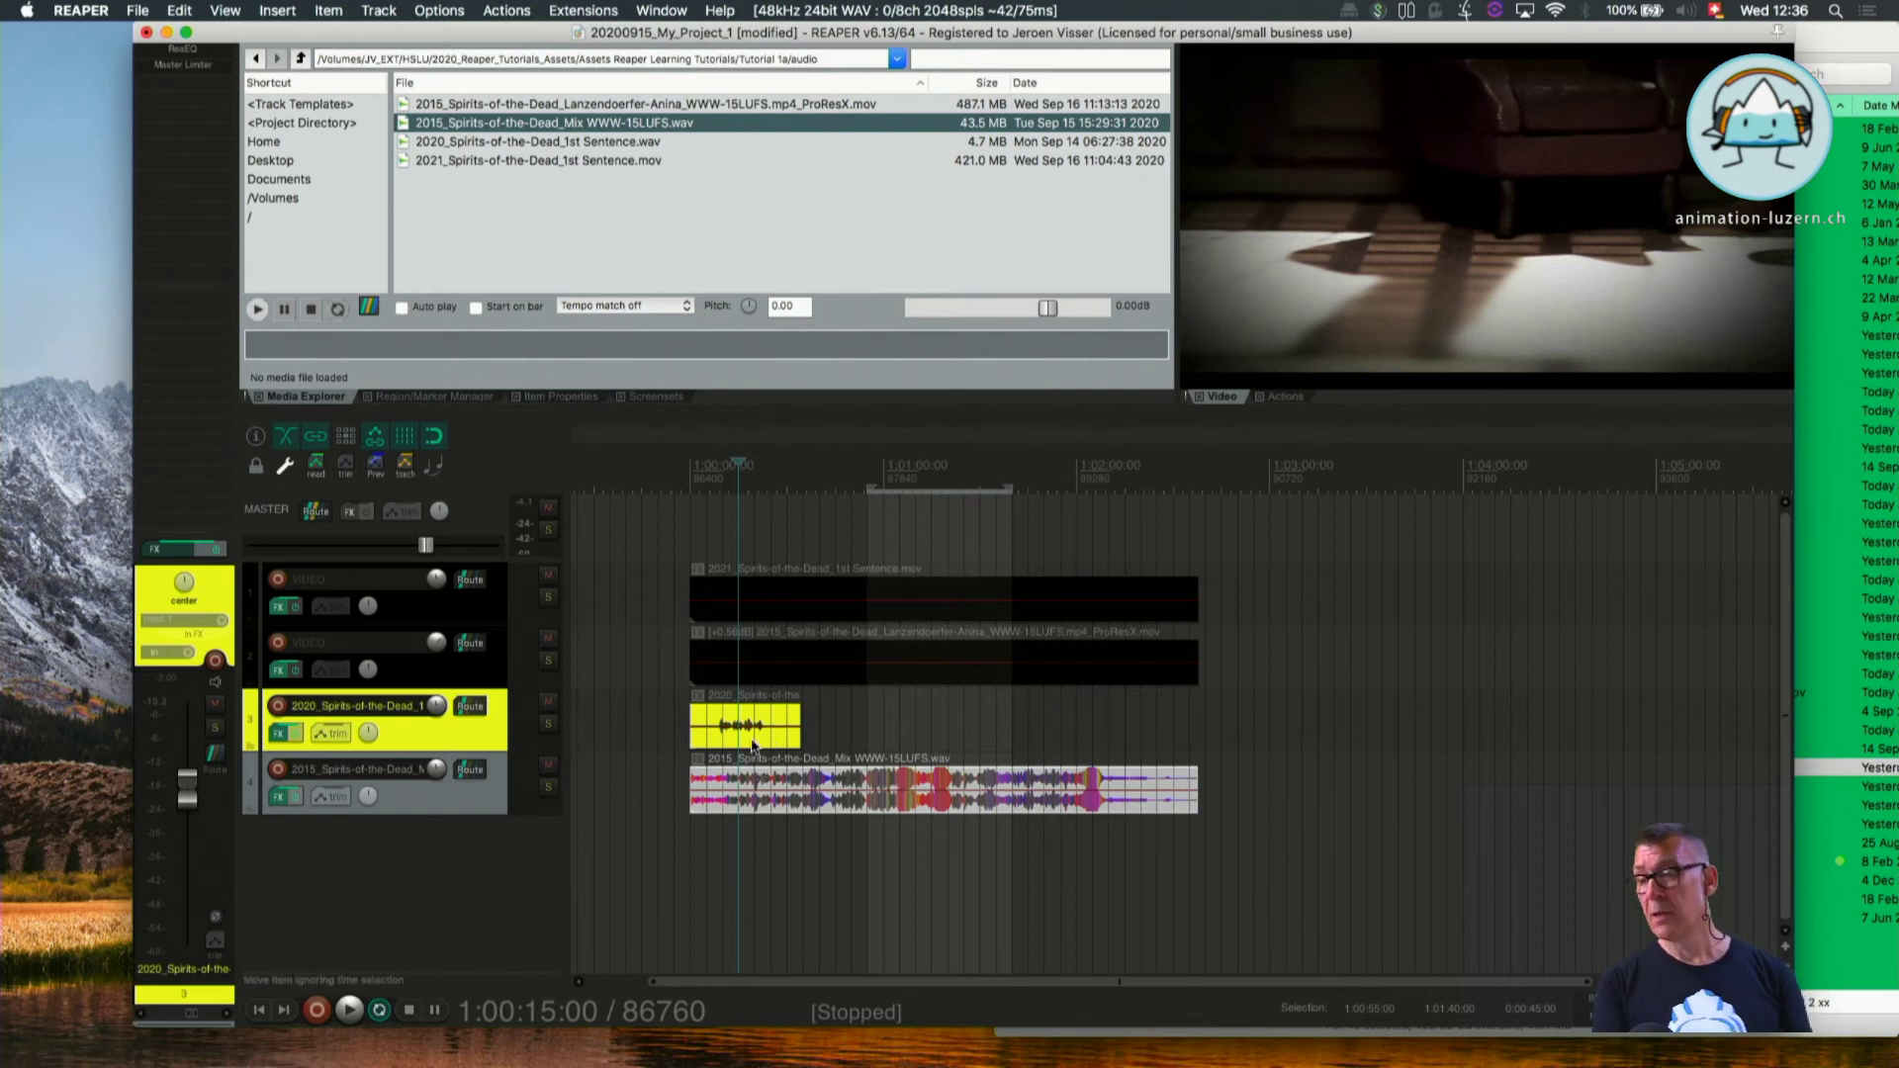
drag(751, 744, 1358, 672)
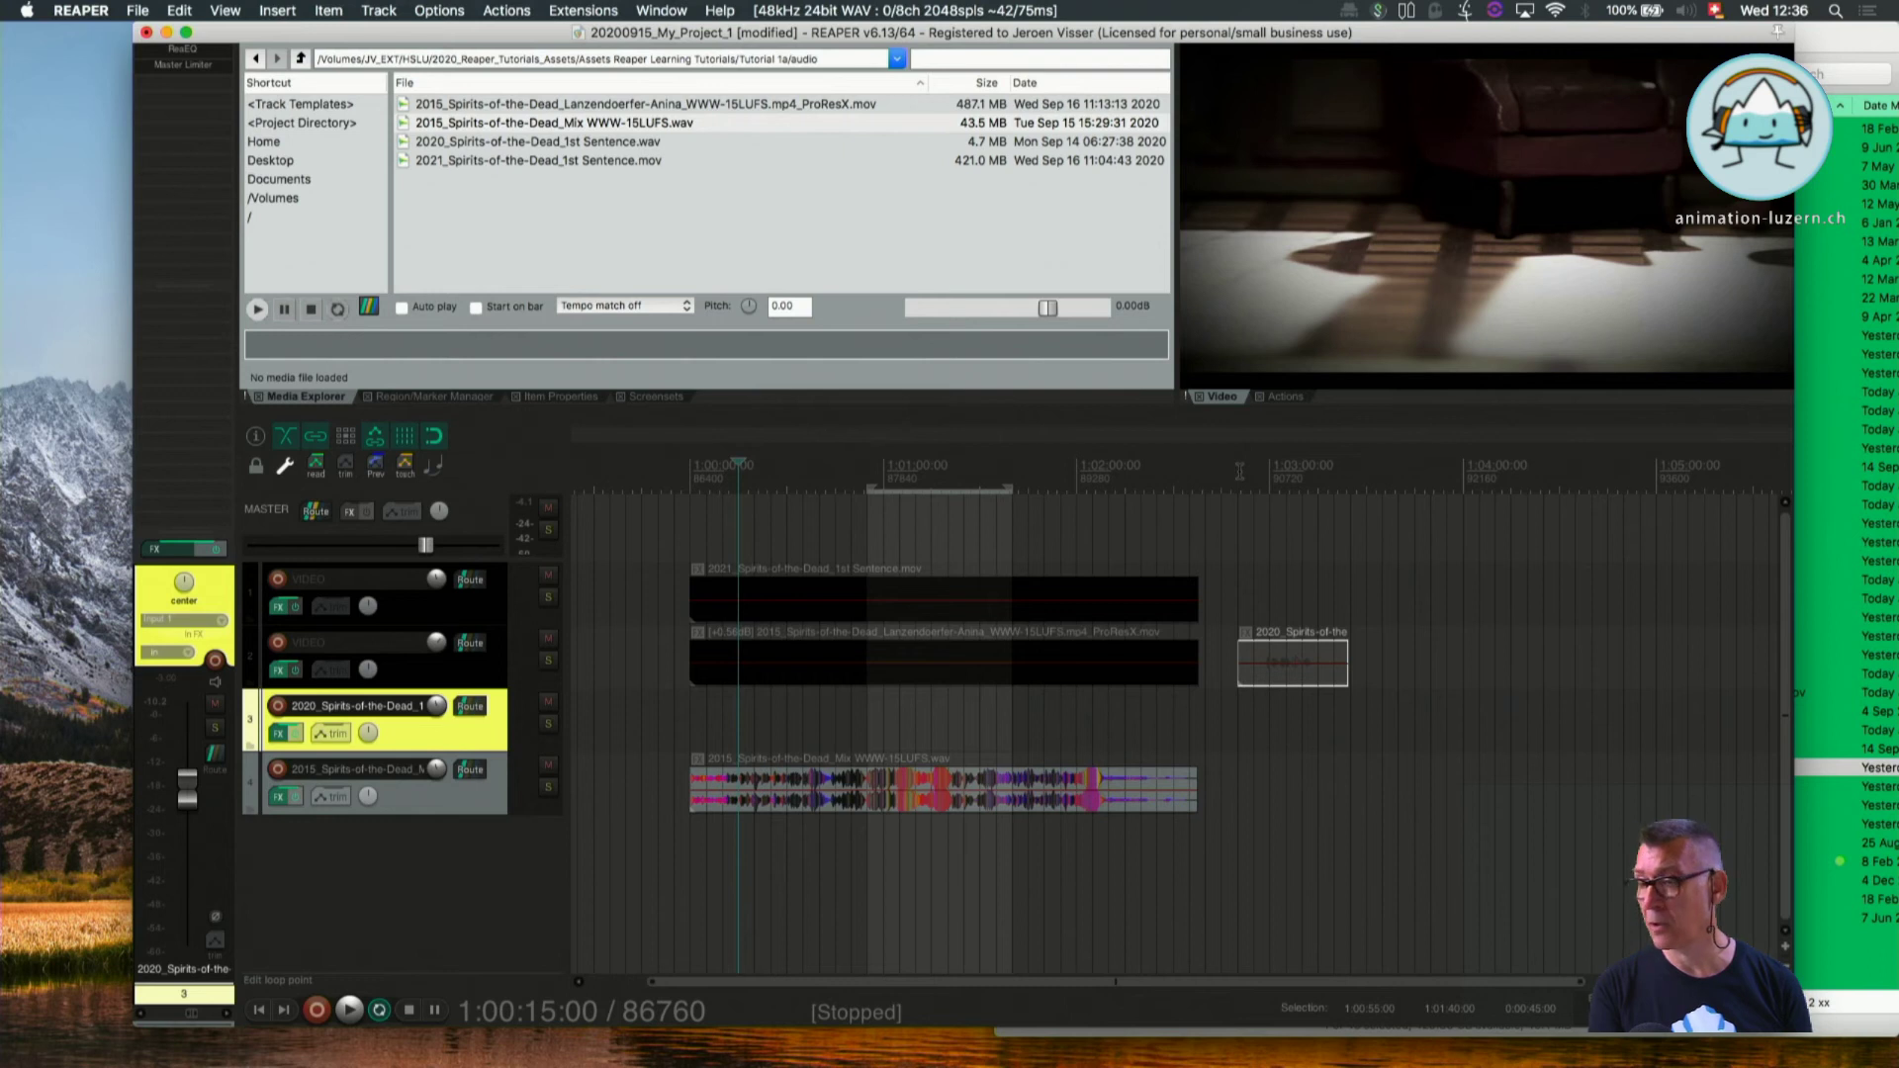
Put the 2015 Mix on track 4, set the 2020 item at 0:59:45, then open GreenCheese_51.
click(1059, 676)
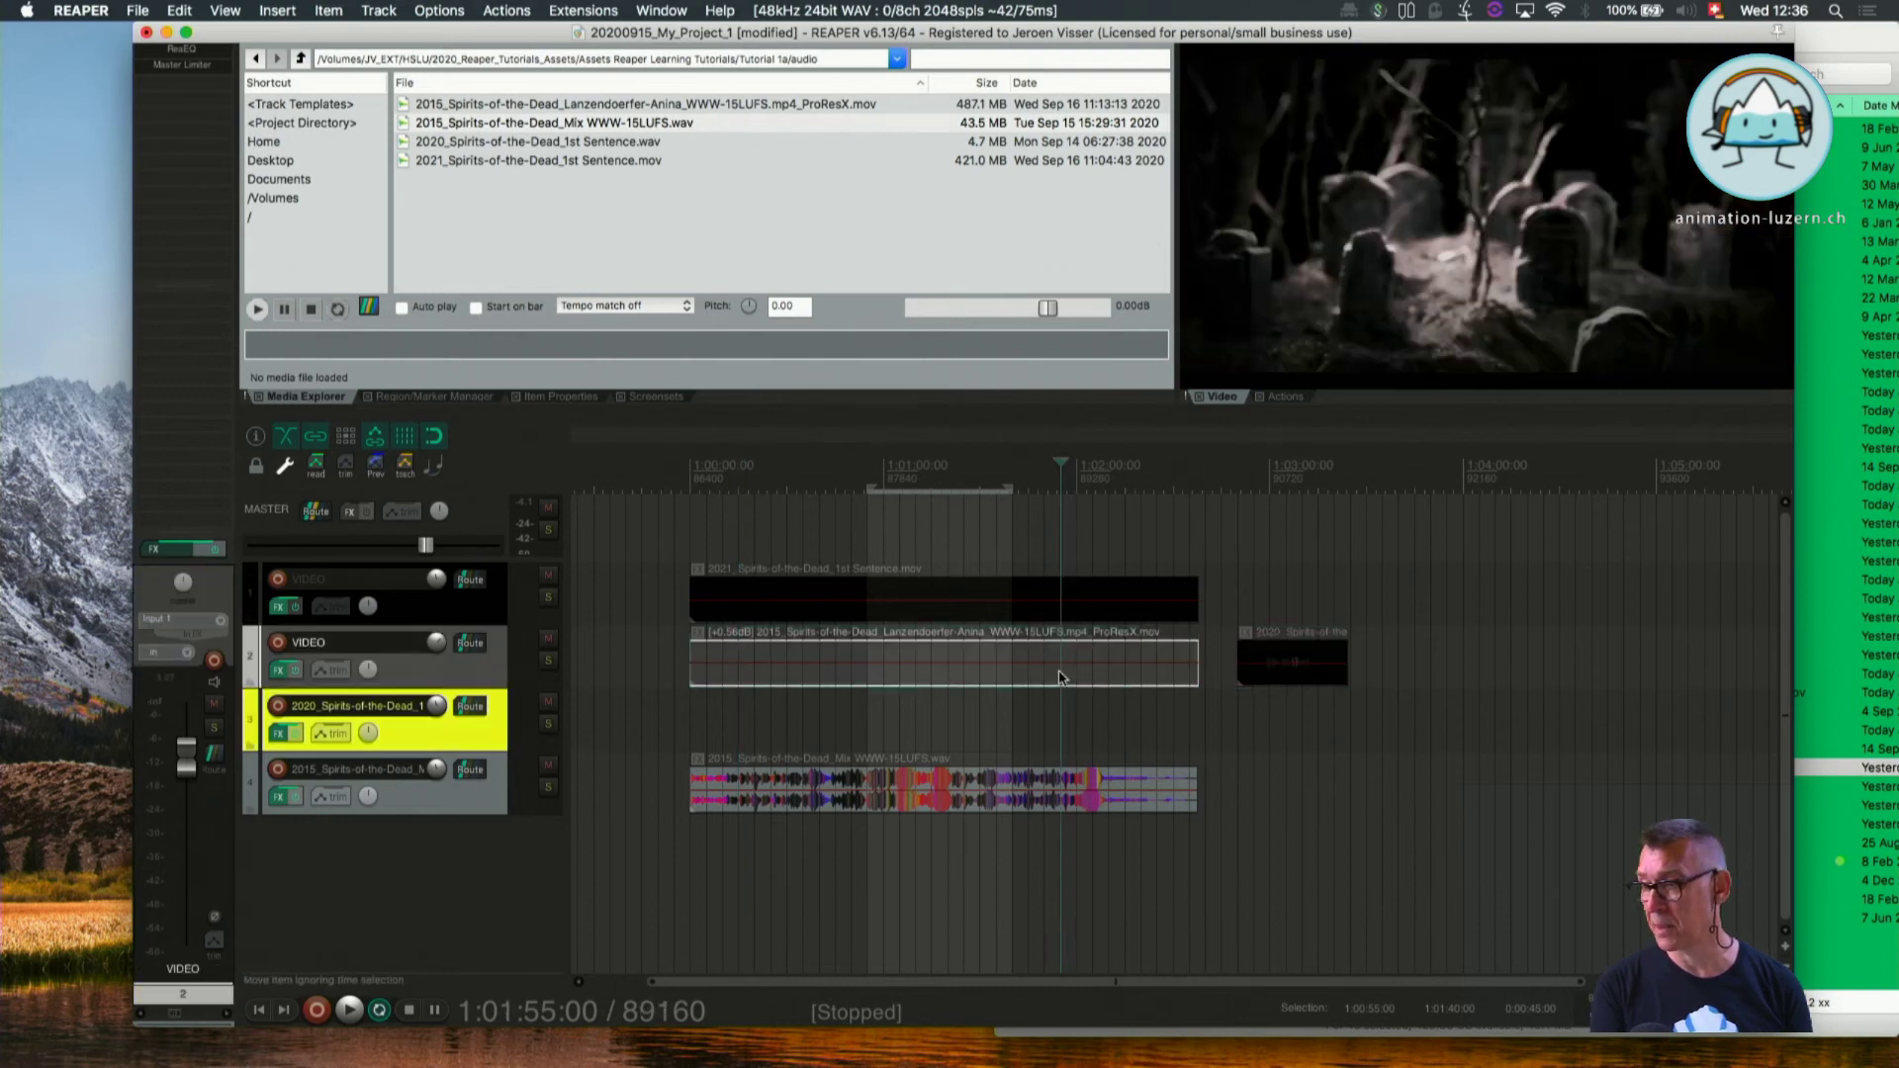
click(1280, 681)
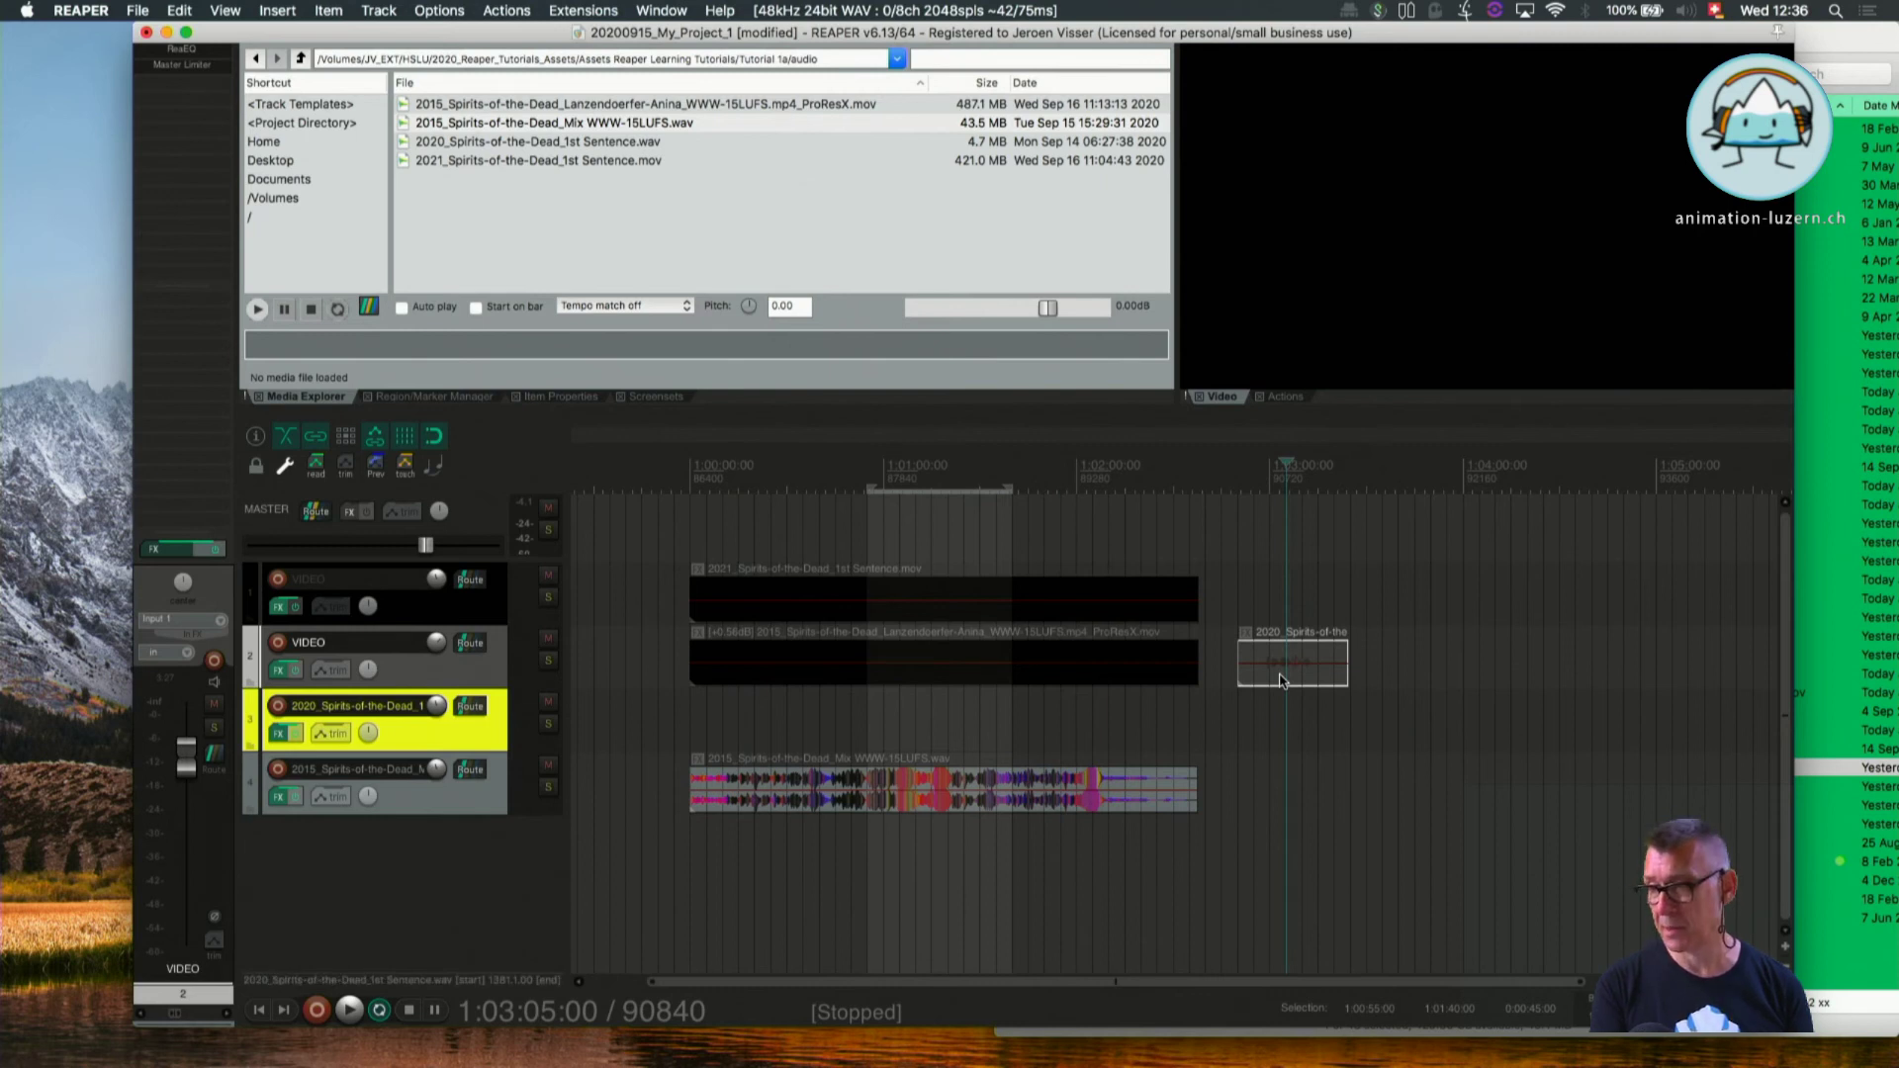
drag(1280, 679, 699, 714)
click(754, 809)
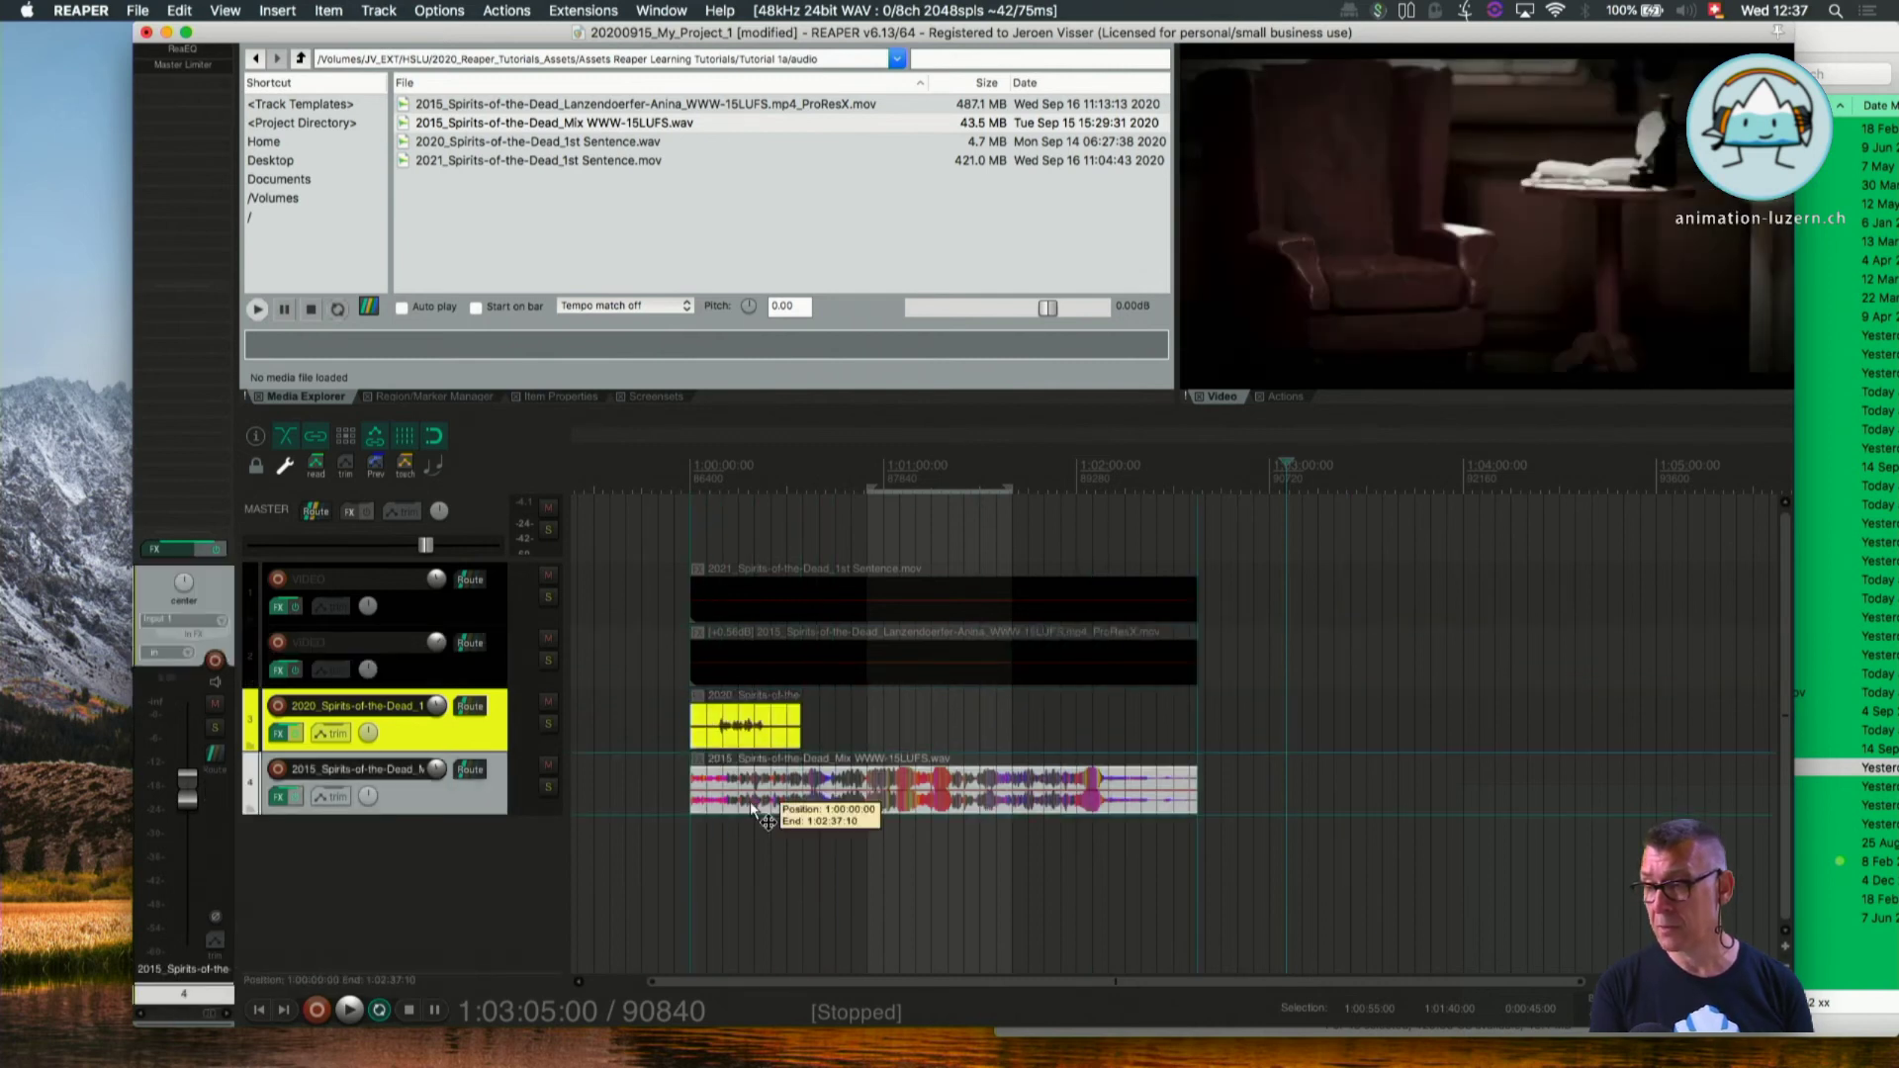
drag(757, 814, 985, 737)
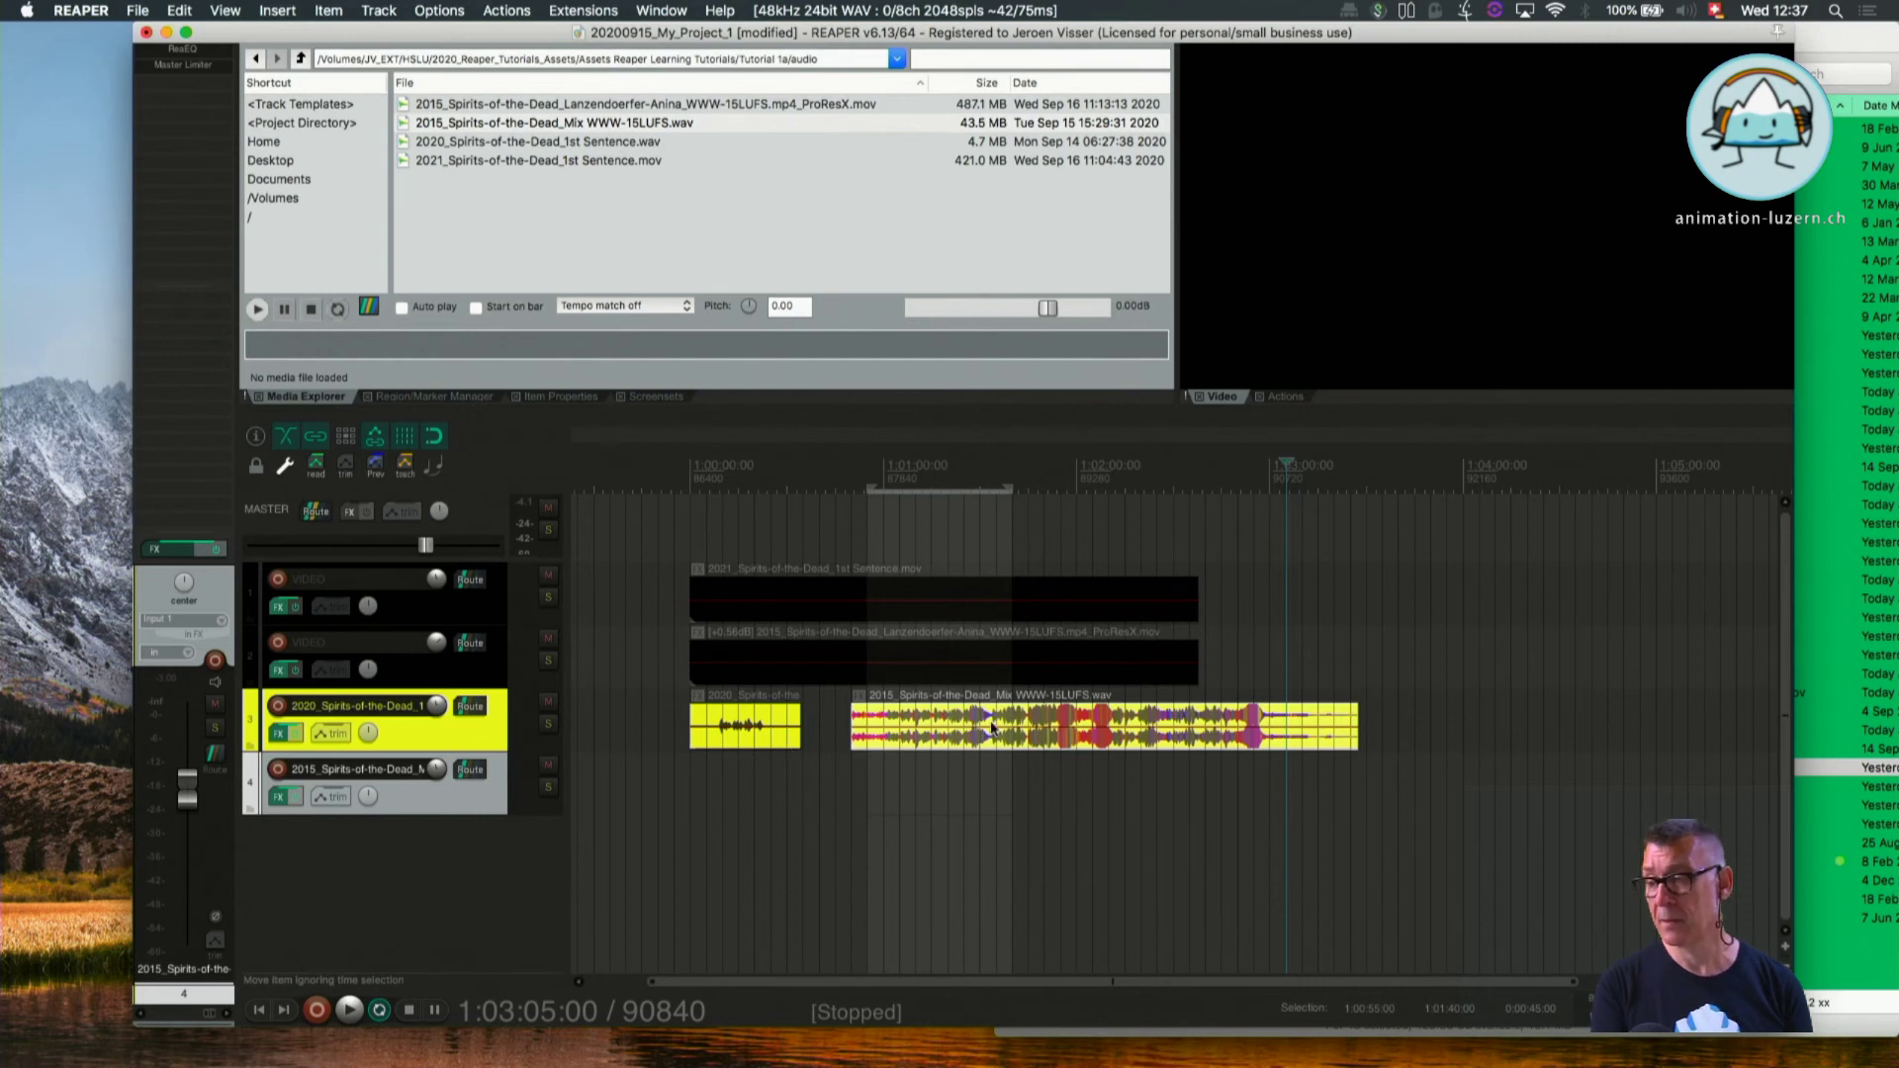
drag(1091, 746, 931, 806)
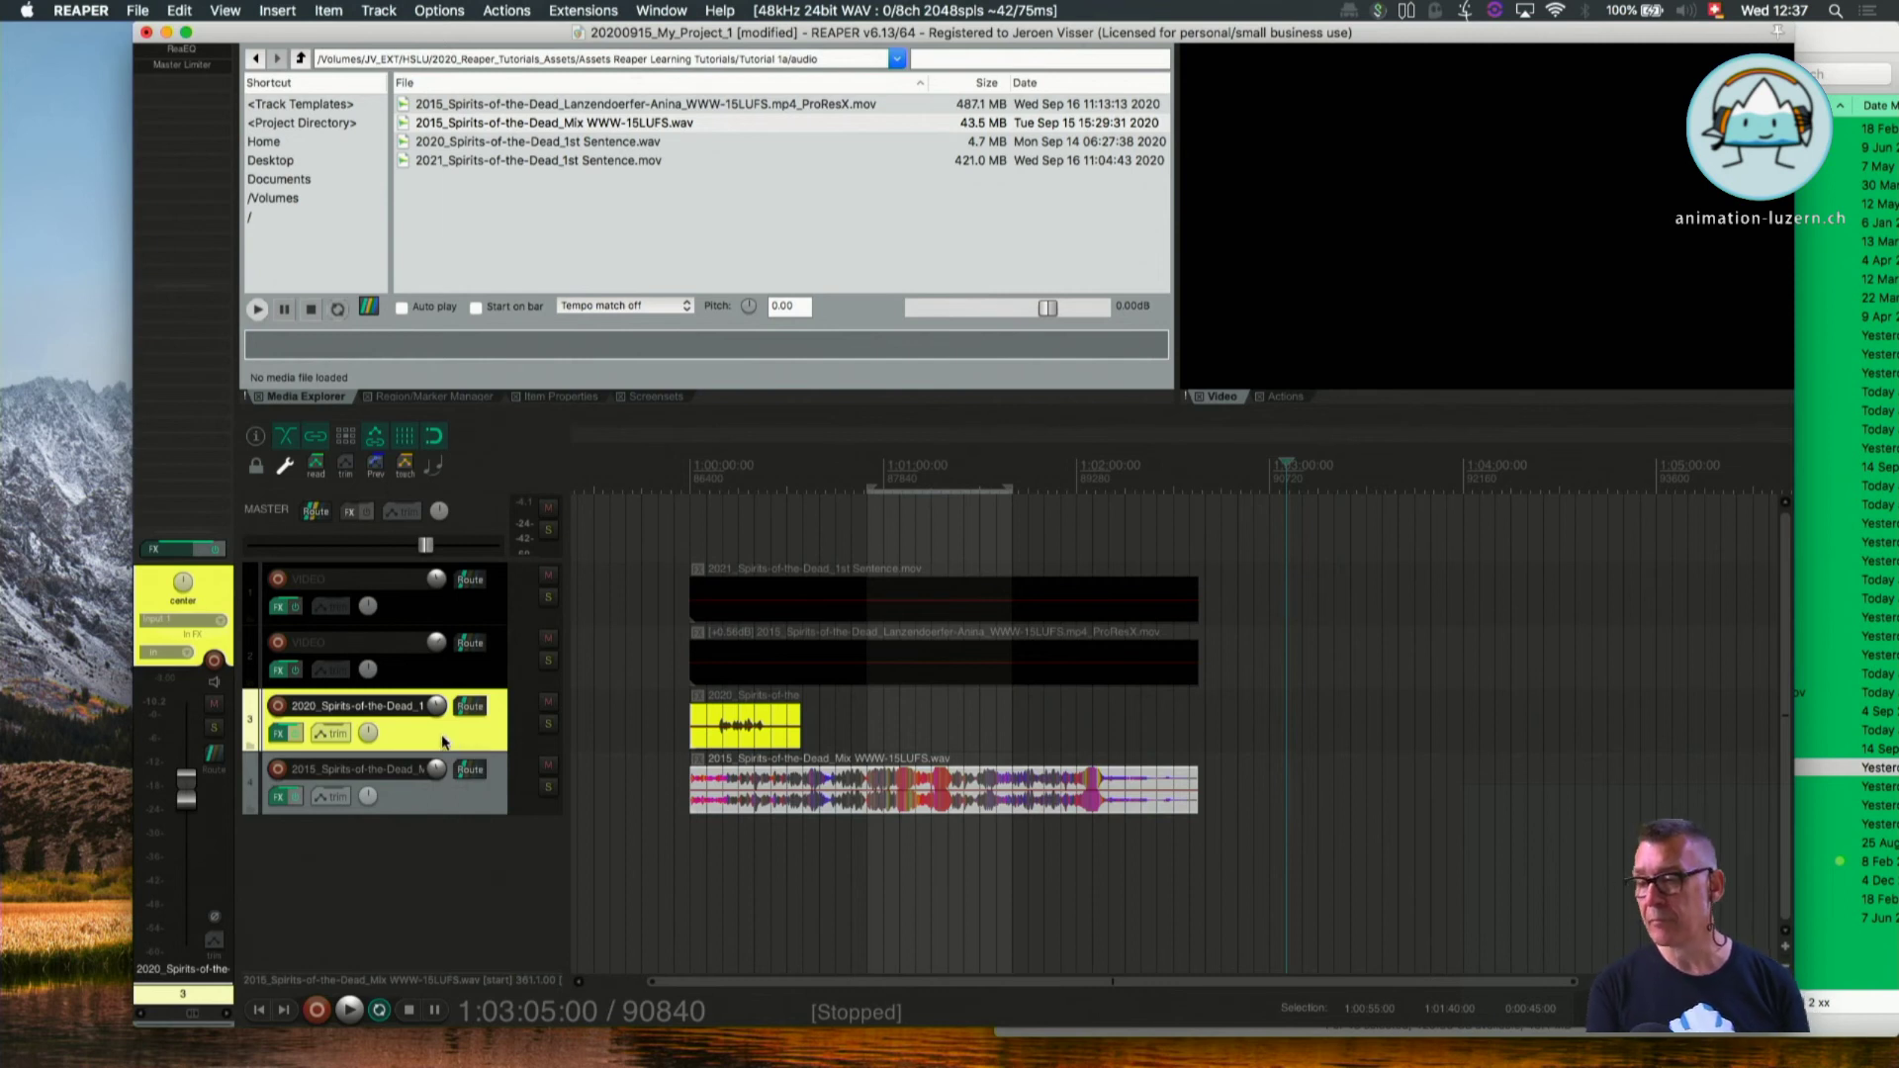
mouse_move(785, 744)
mouse_down()
mouse_move(831, 743)
mouse_move(737, 752)
mouse_move(786, 752)
mouse_up()
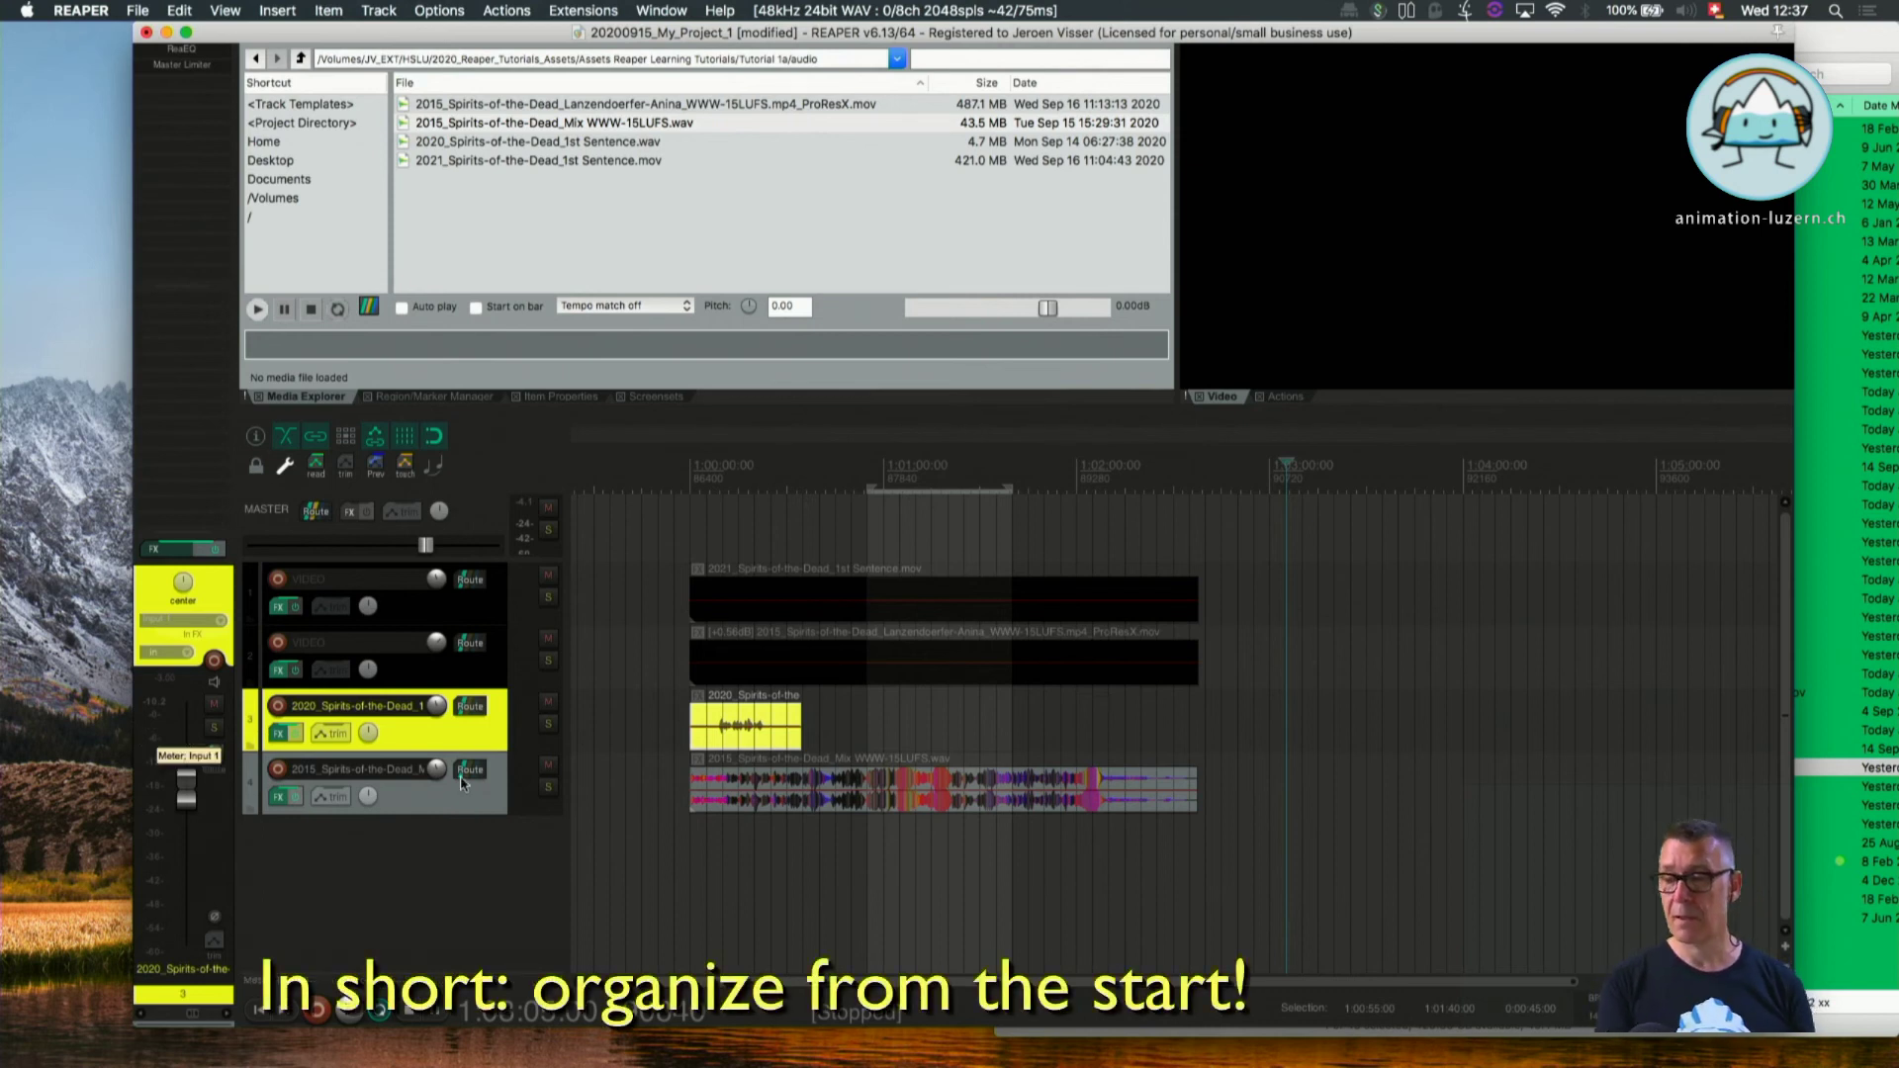
click(438, 801)
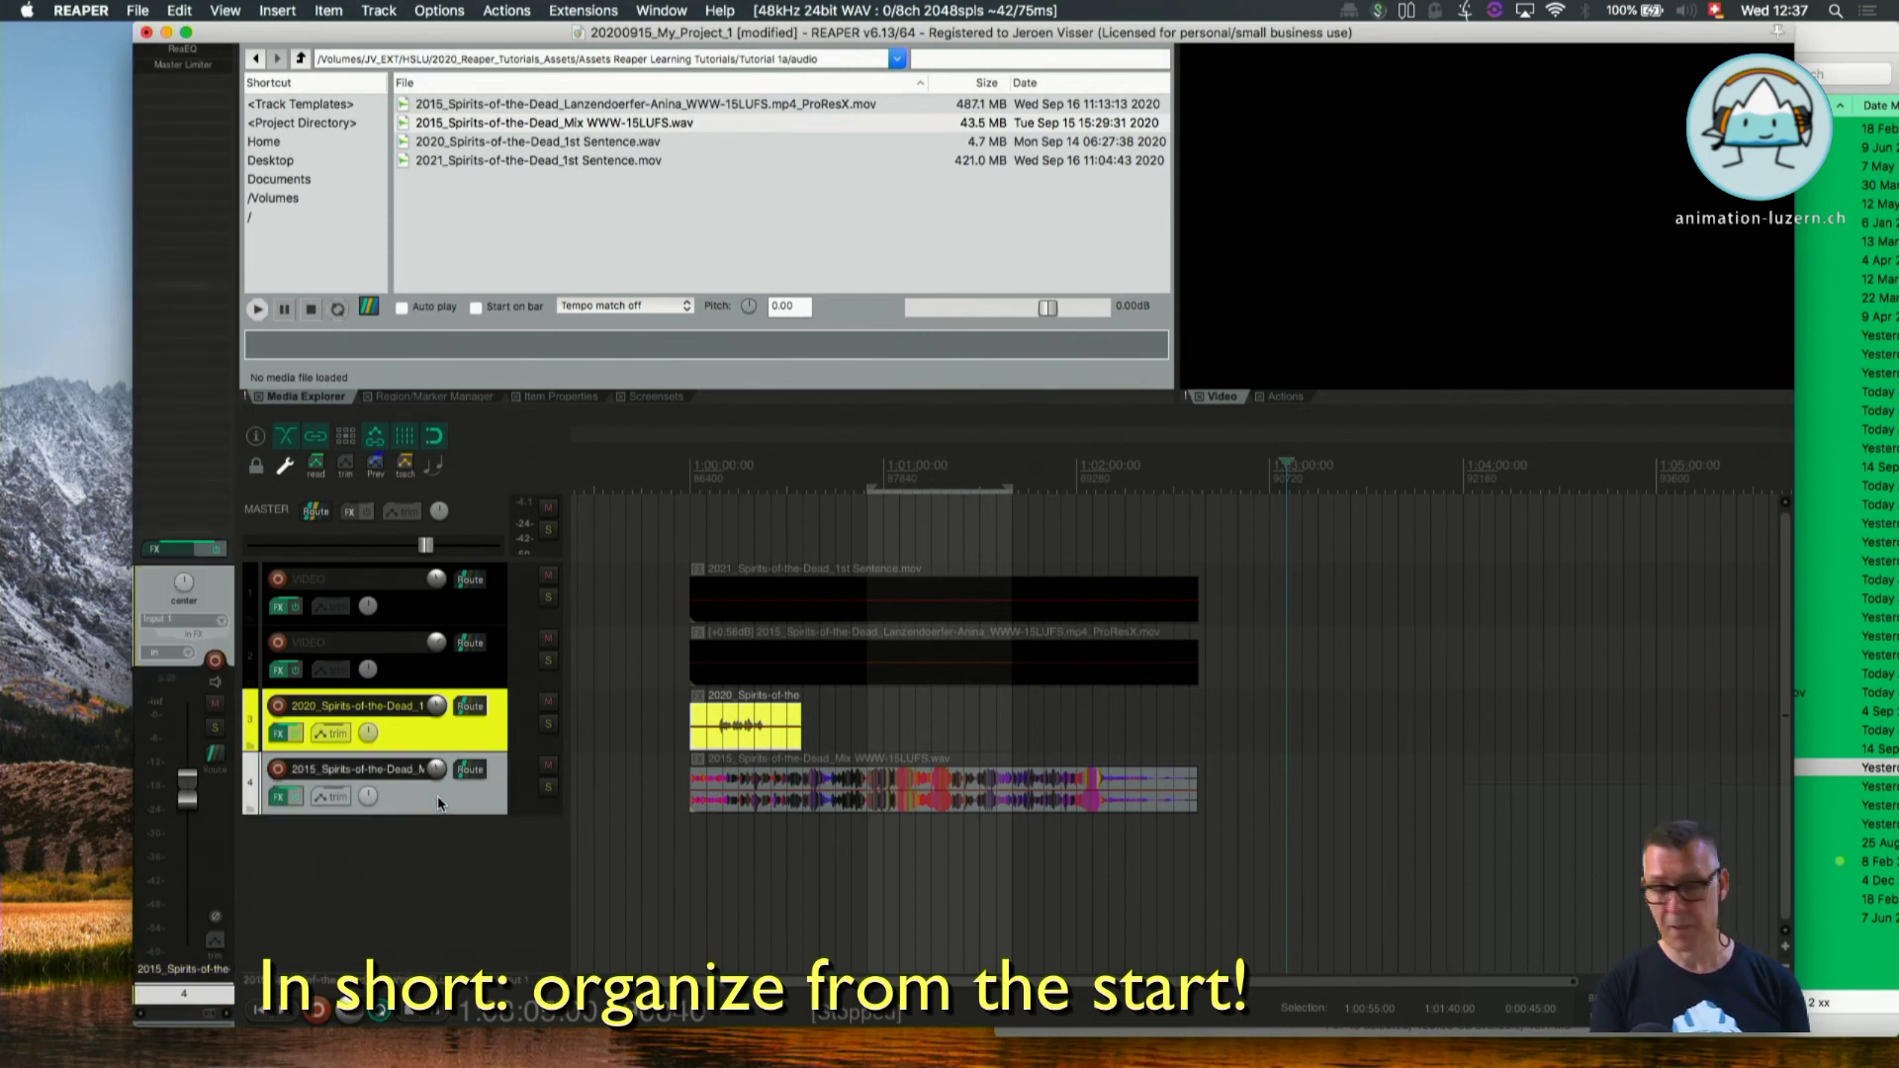
key(super+Tab)
key(super+Tab)
key(super+Tab)
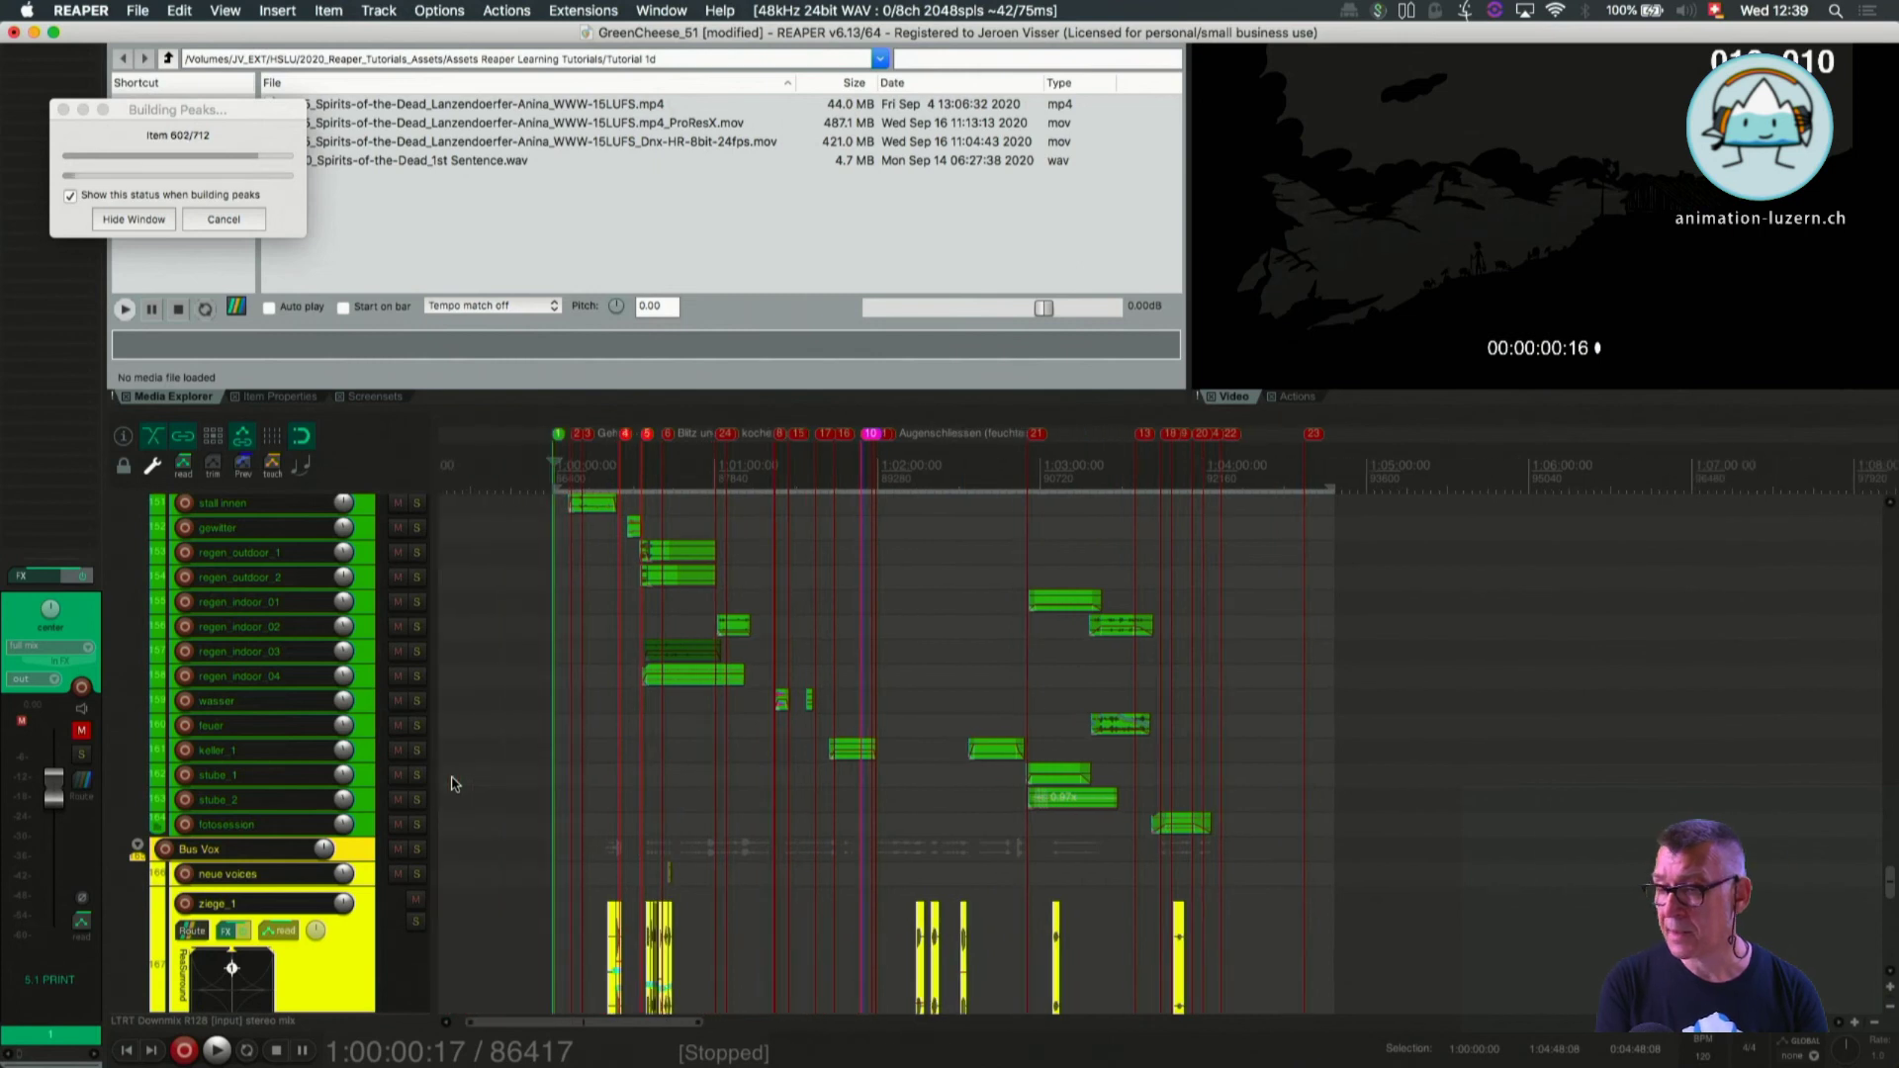
Scroll the GreenCheese_51 tracks while all 712 peaks build, then open the View menu.
scroll(349, 862, down, 5)
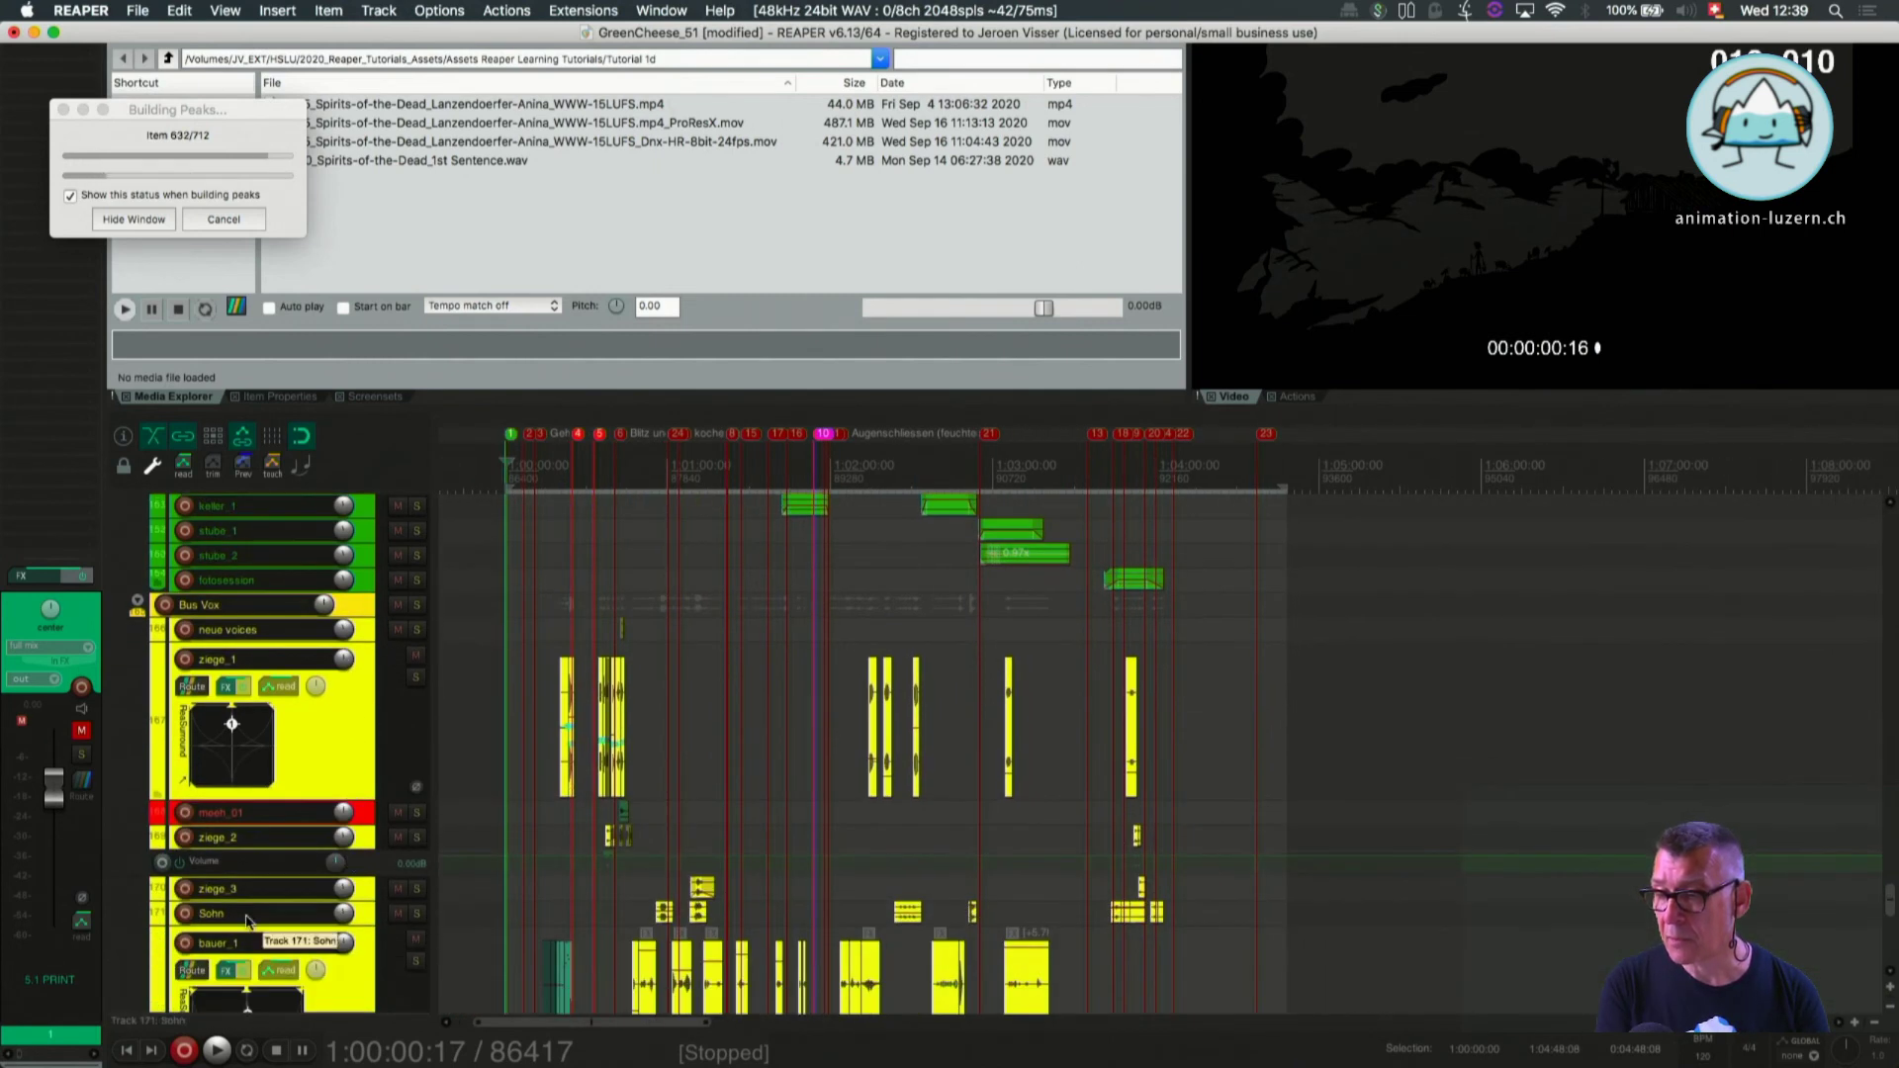
scroll(237, 908, down, 5)
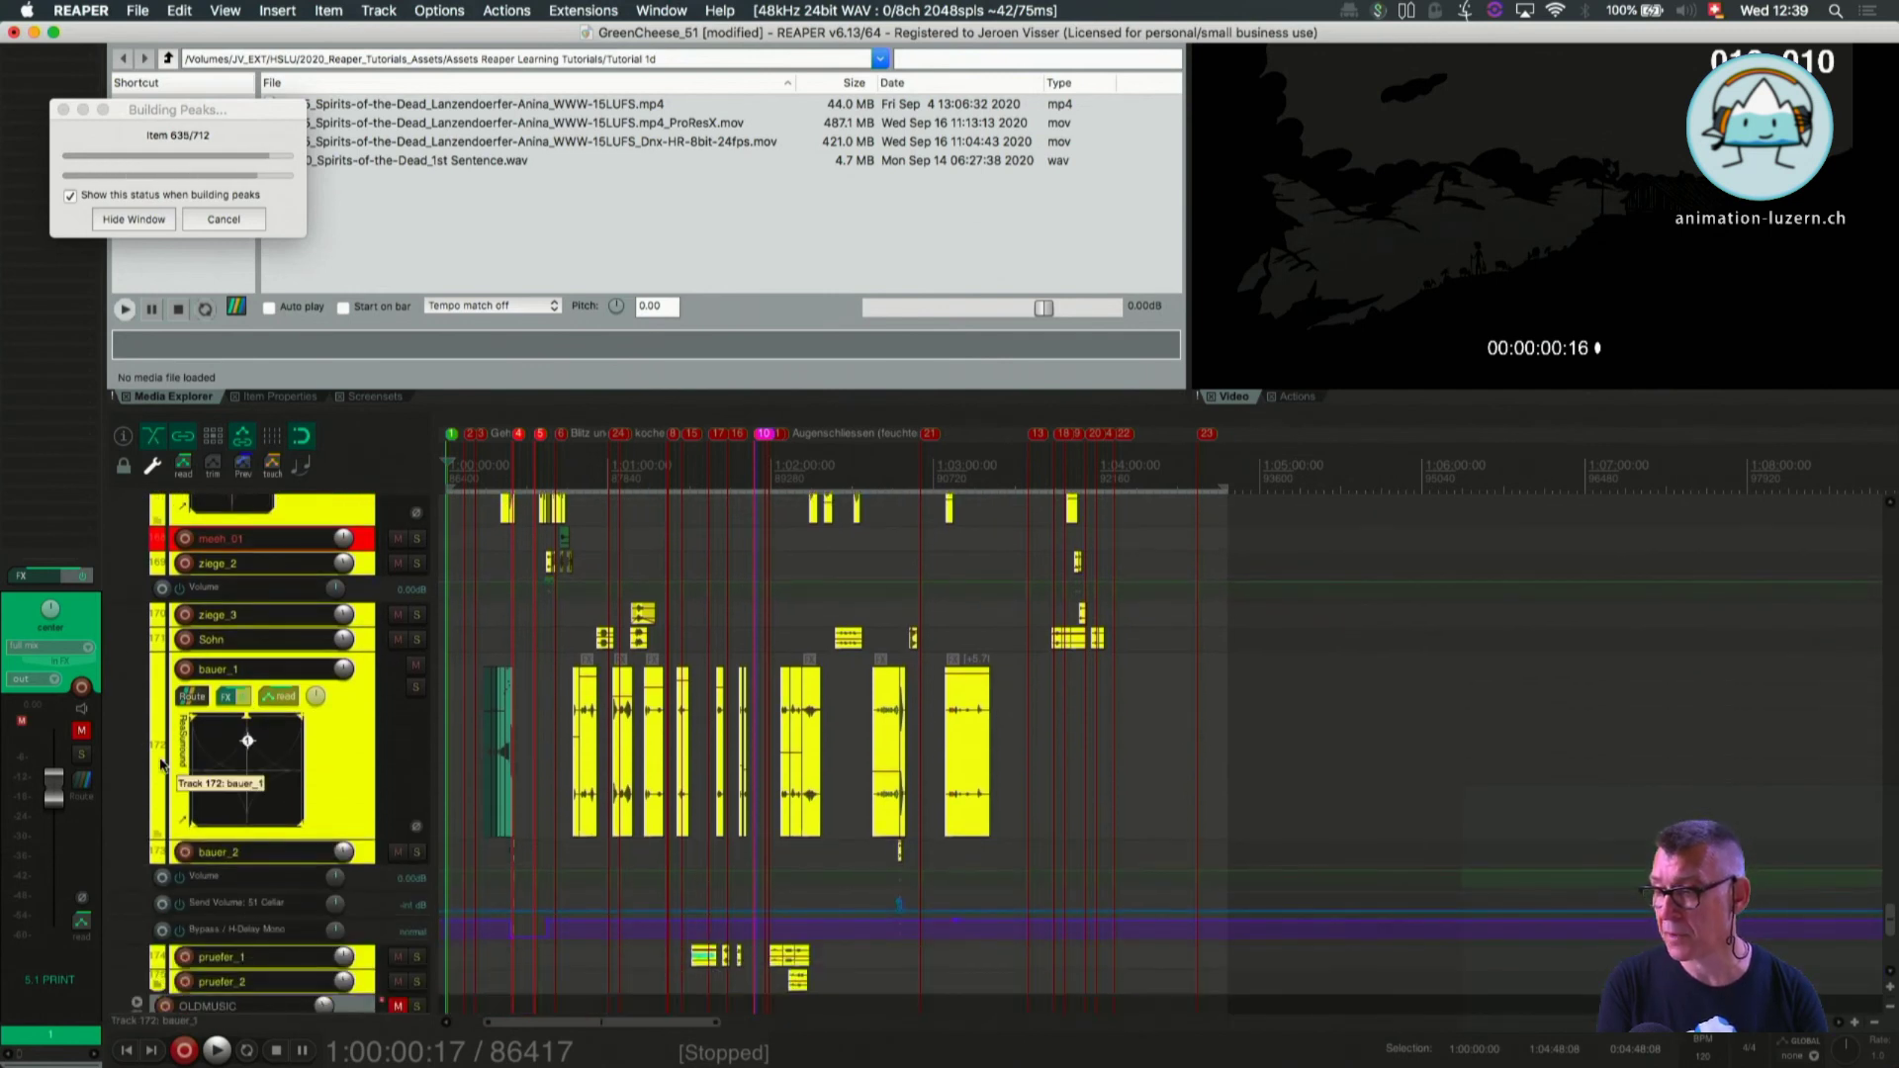
scroll(163, 757, down, 6)
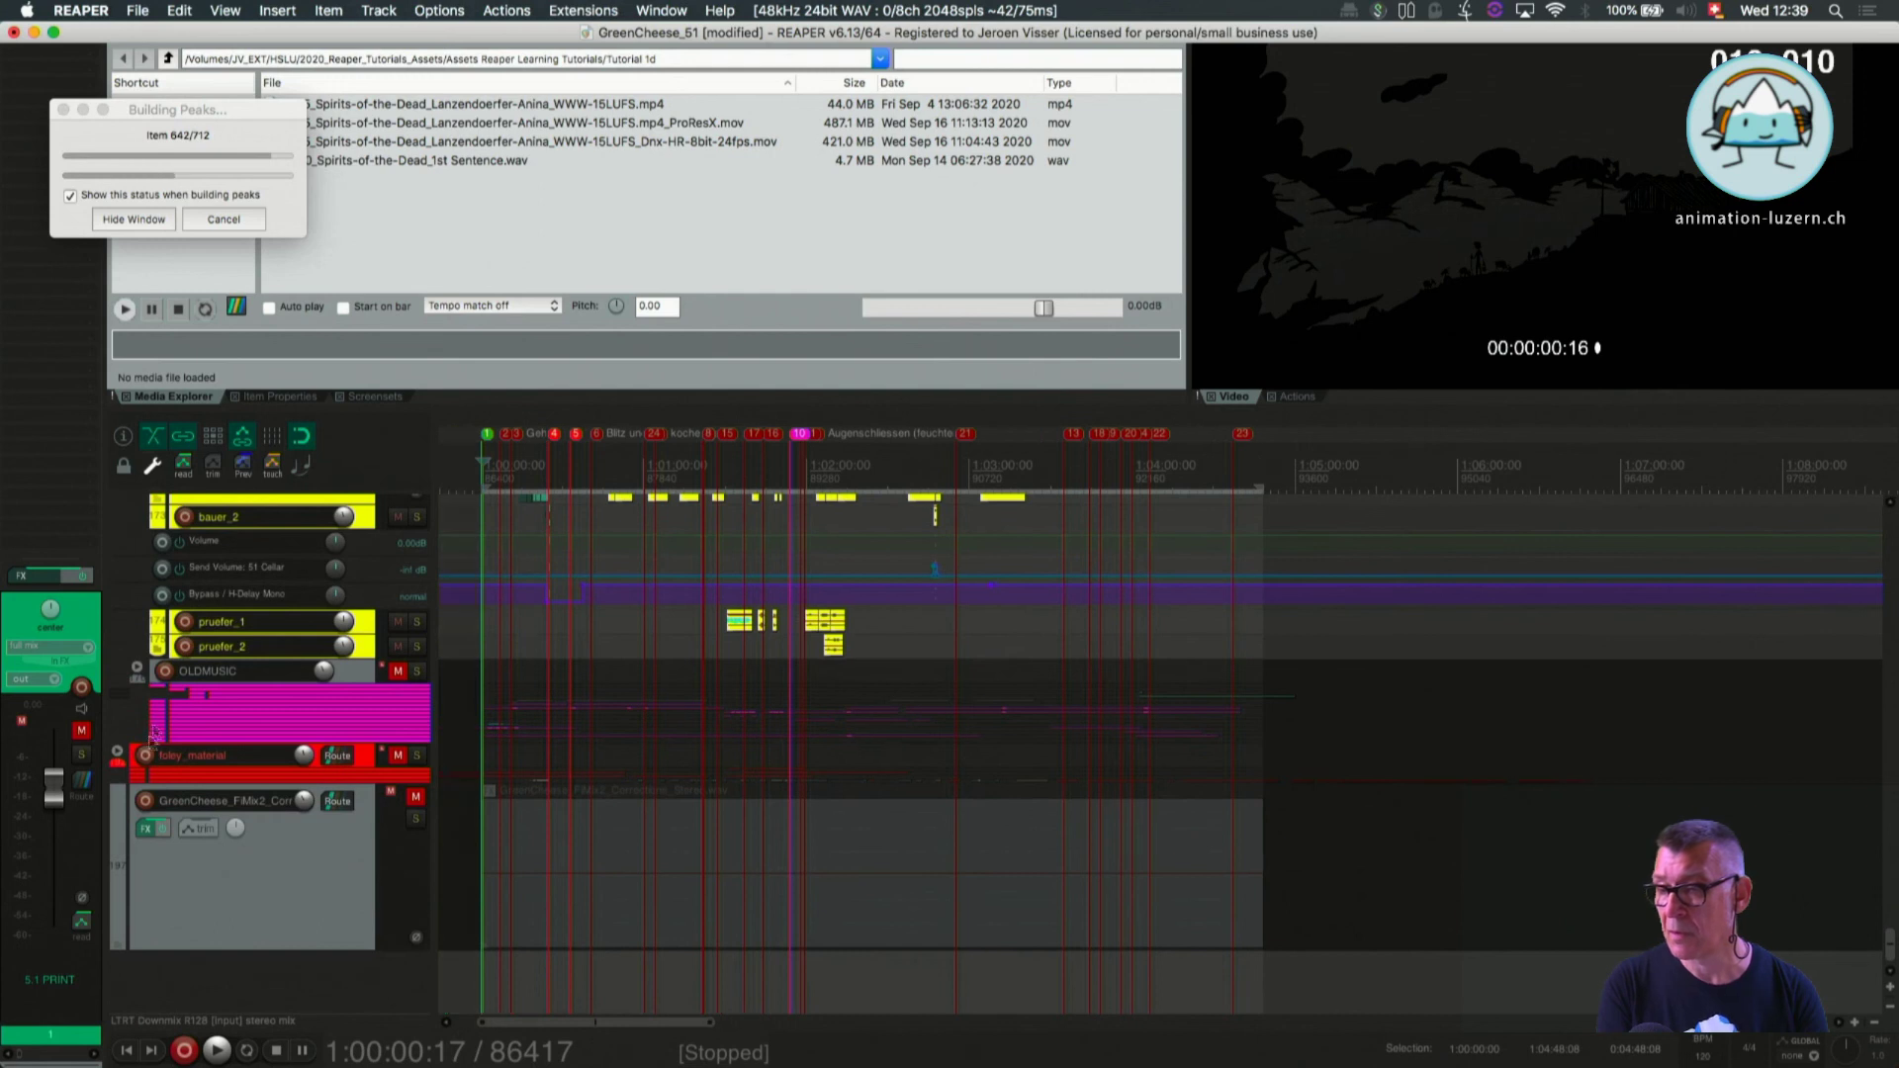
scroll(199, 847, up, 6)
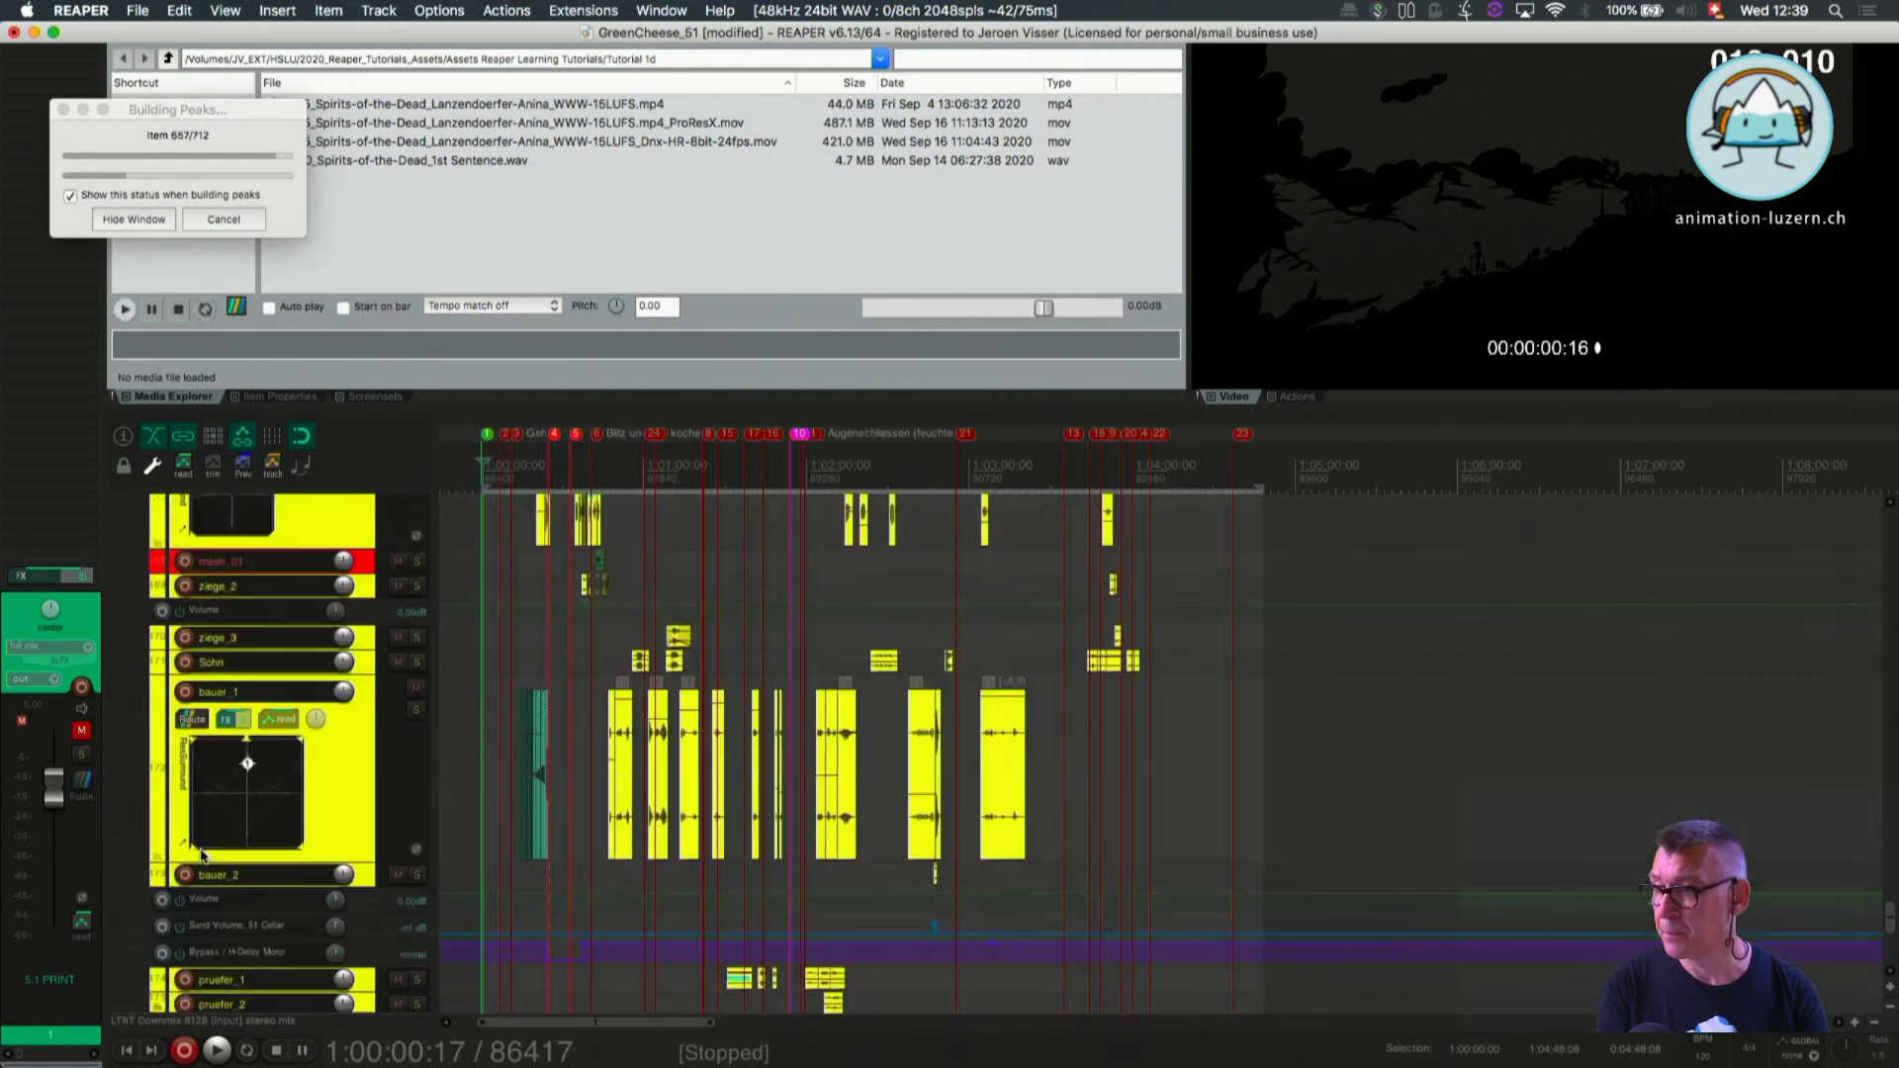
scroll(200, 847, up, 10)
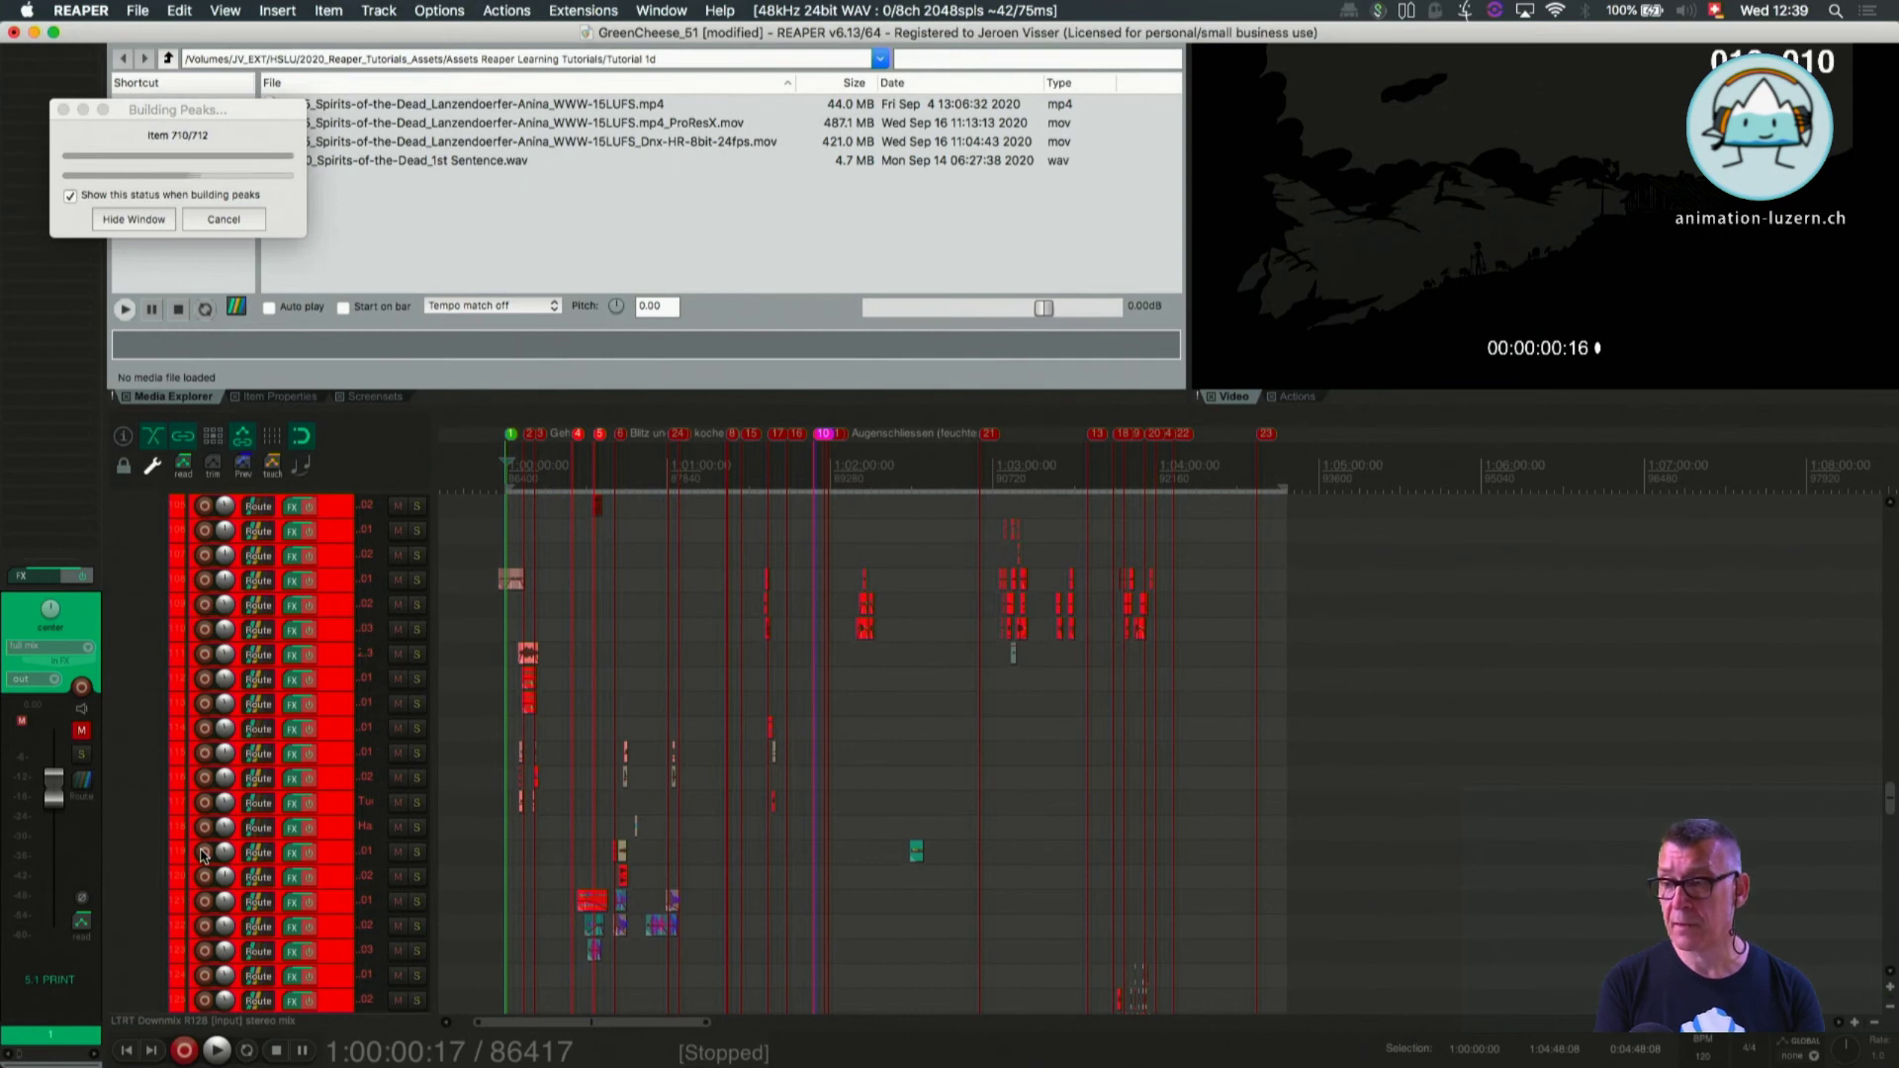
click(227, 10)
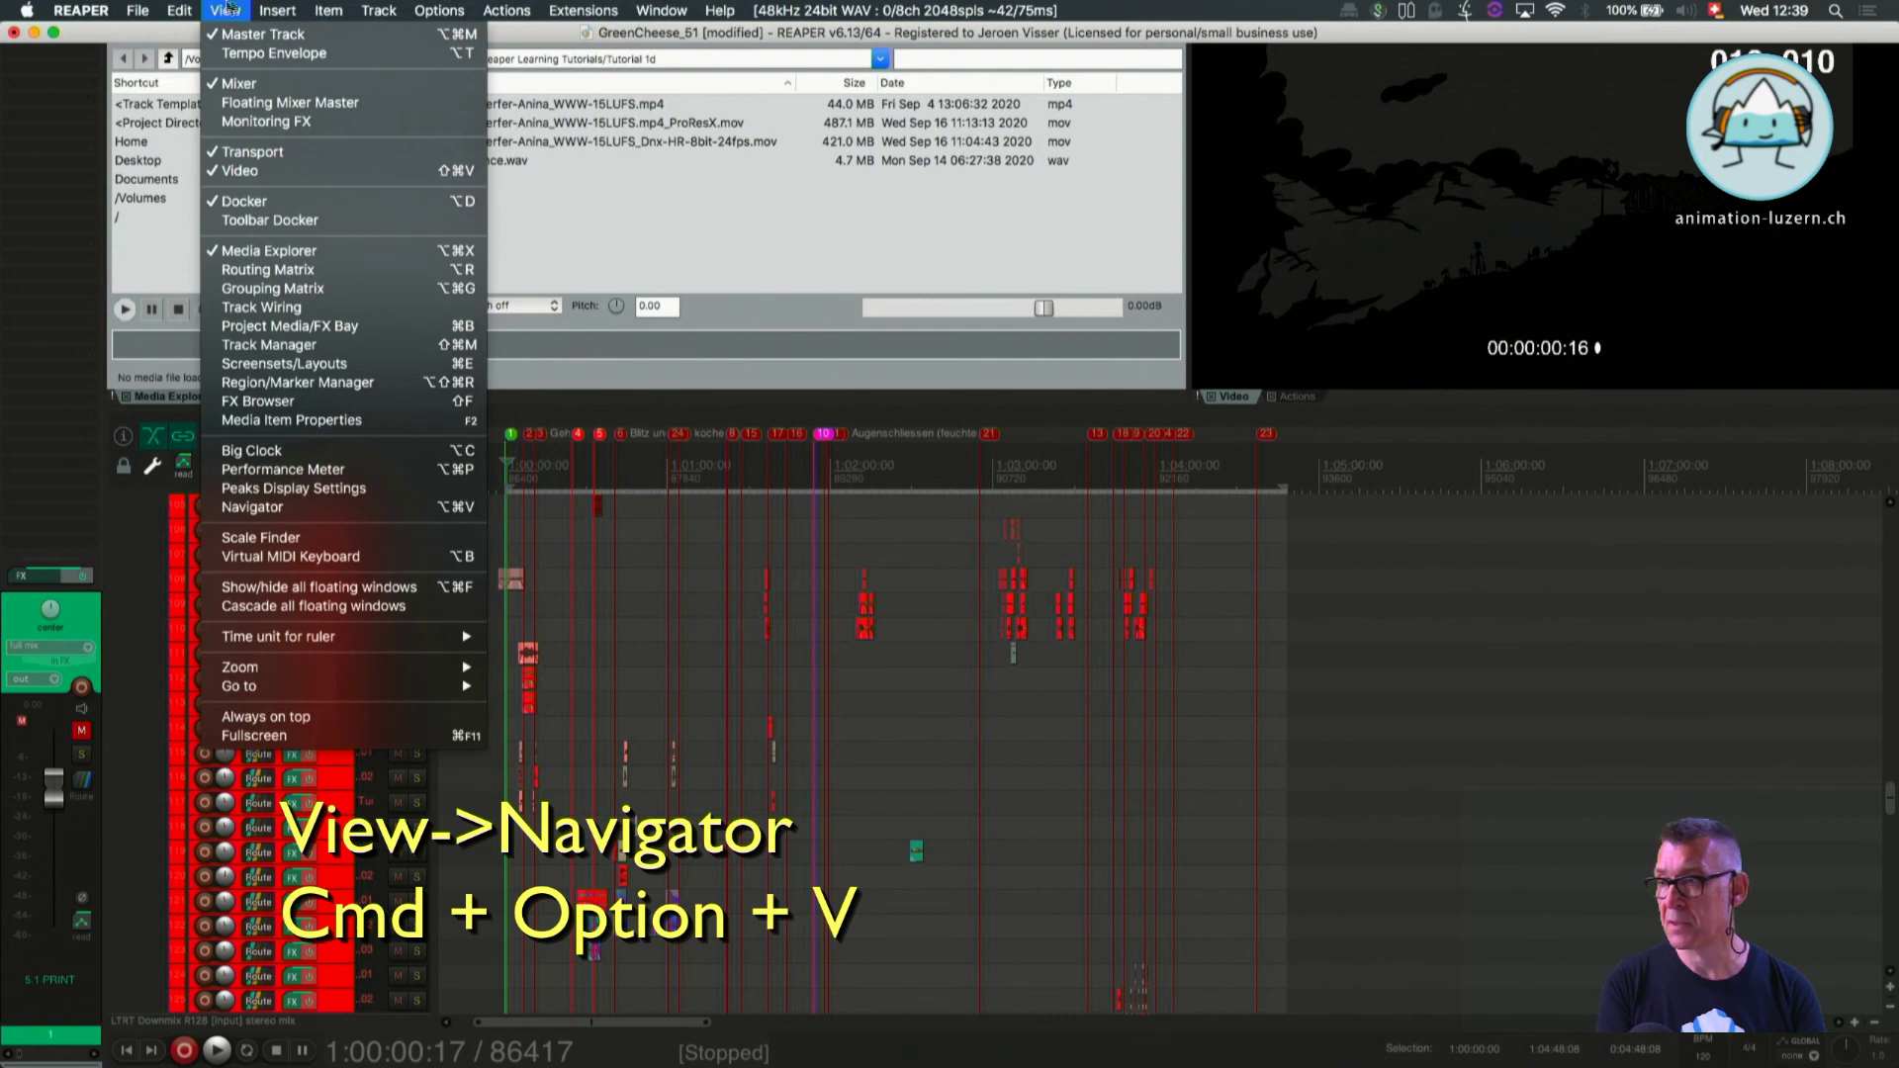
Open the Navigator window (Cmd+Option+V) and drag its view box to the session top.
mouse_move(661, 10)
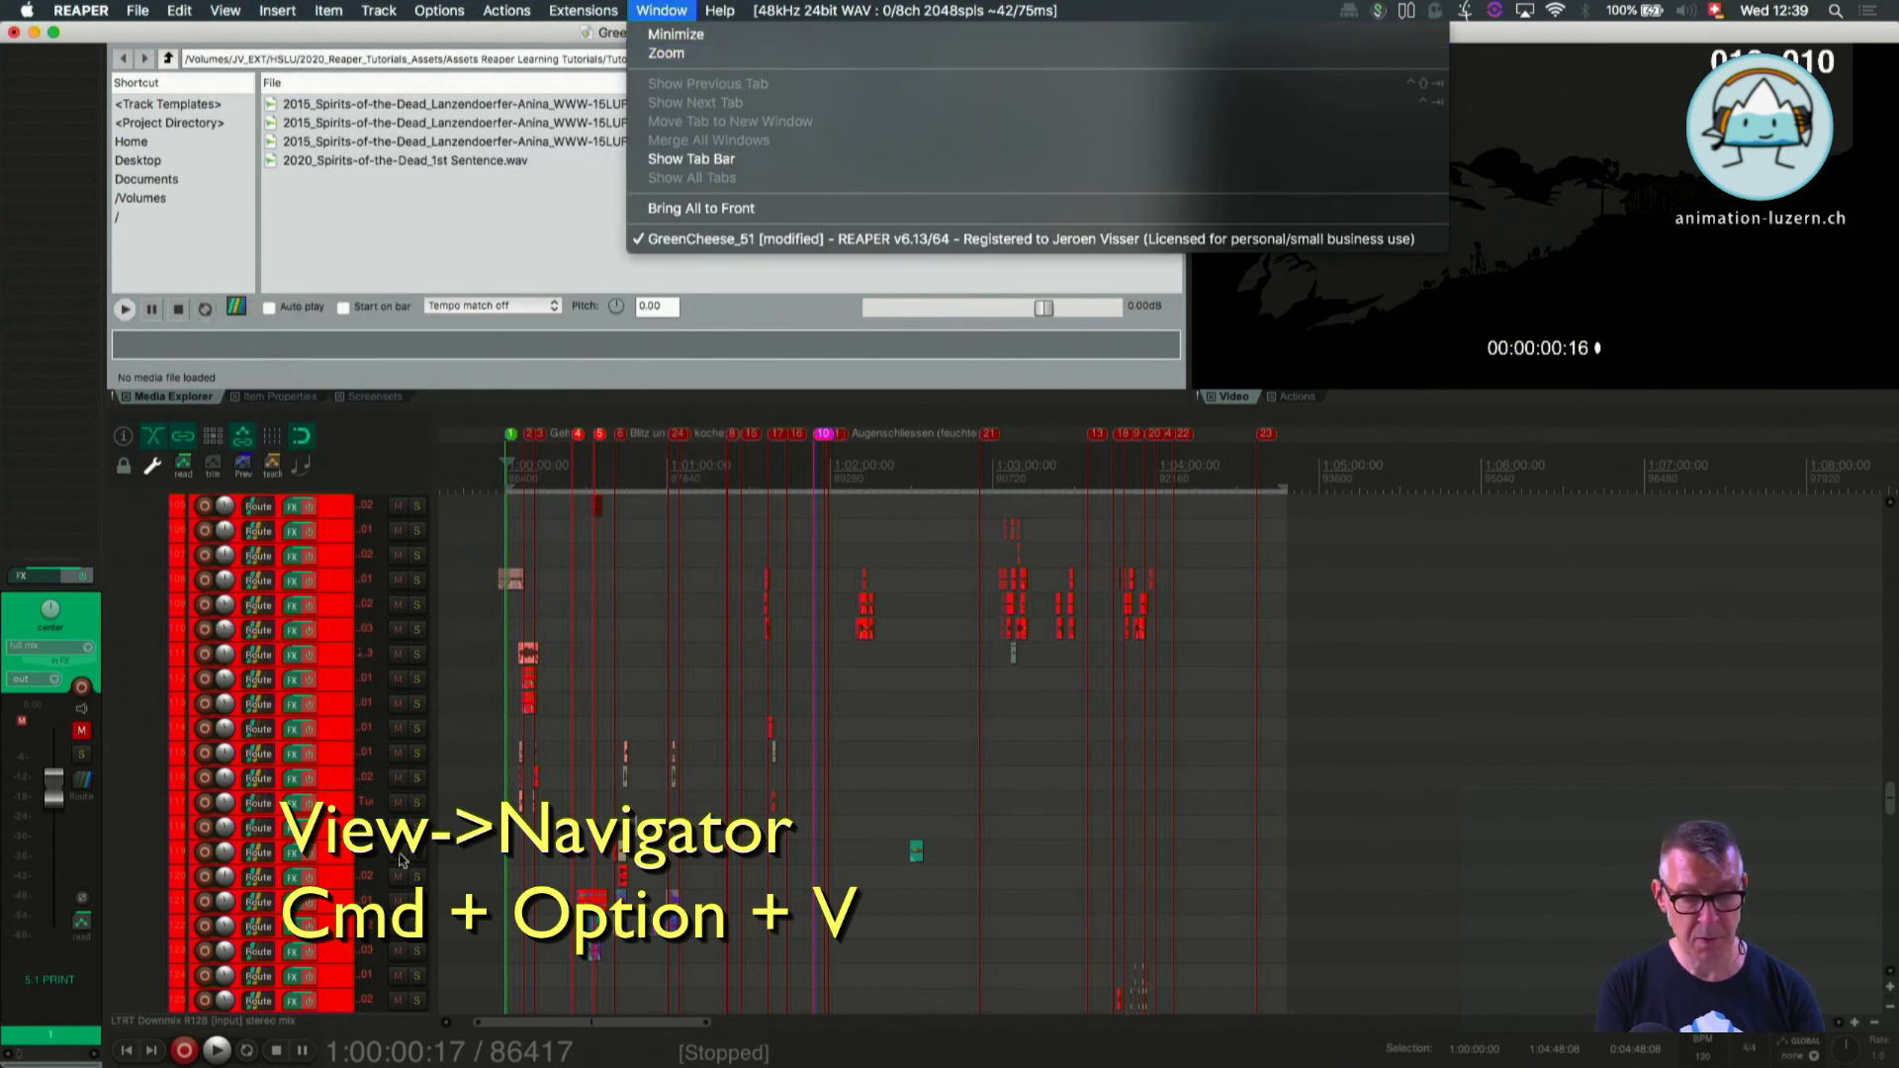
key(super+alt+v)
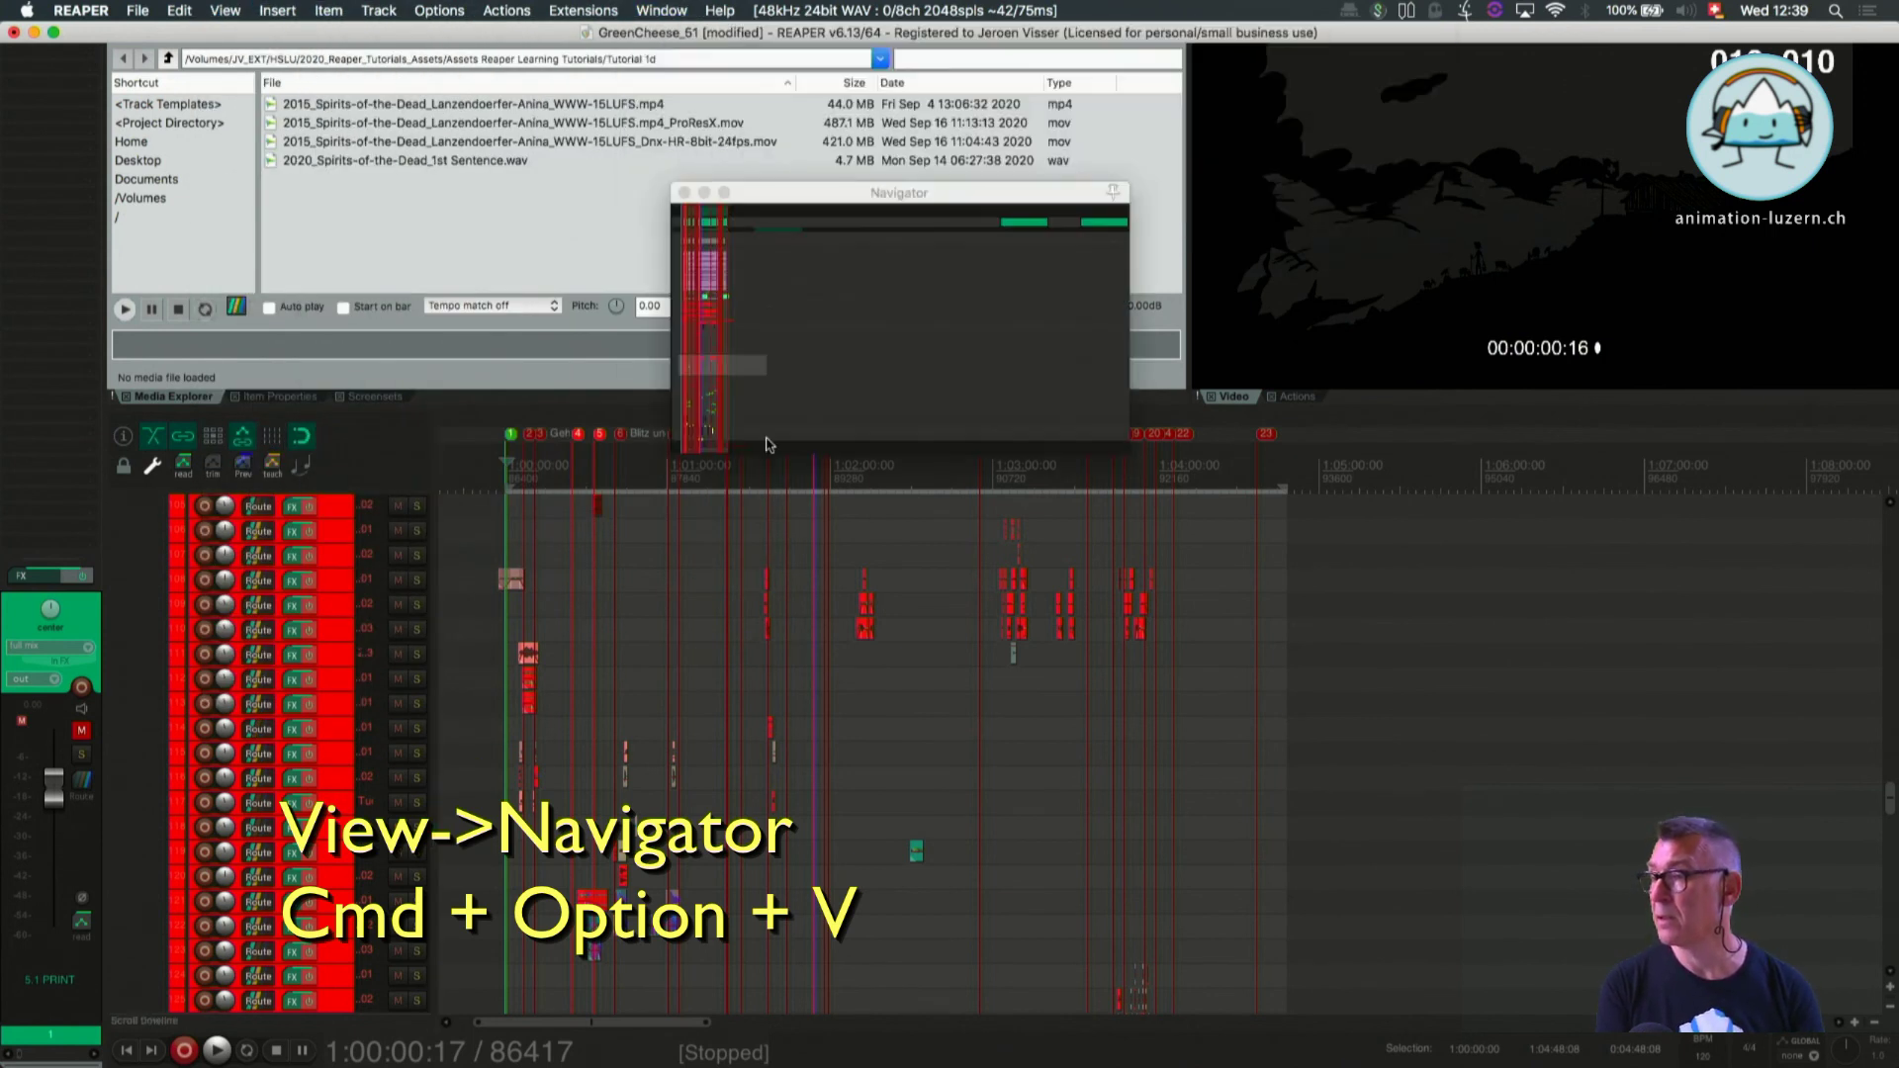
drag(727, 361, 651, 206)
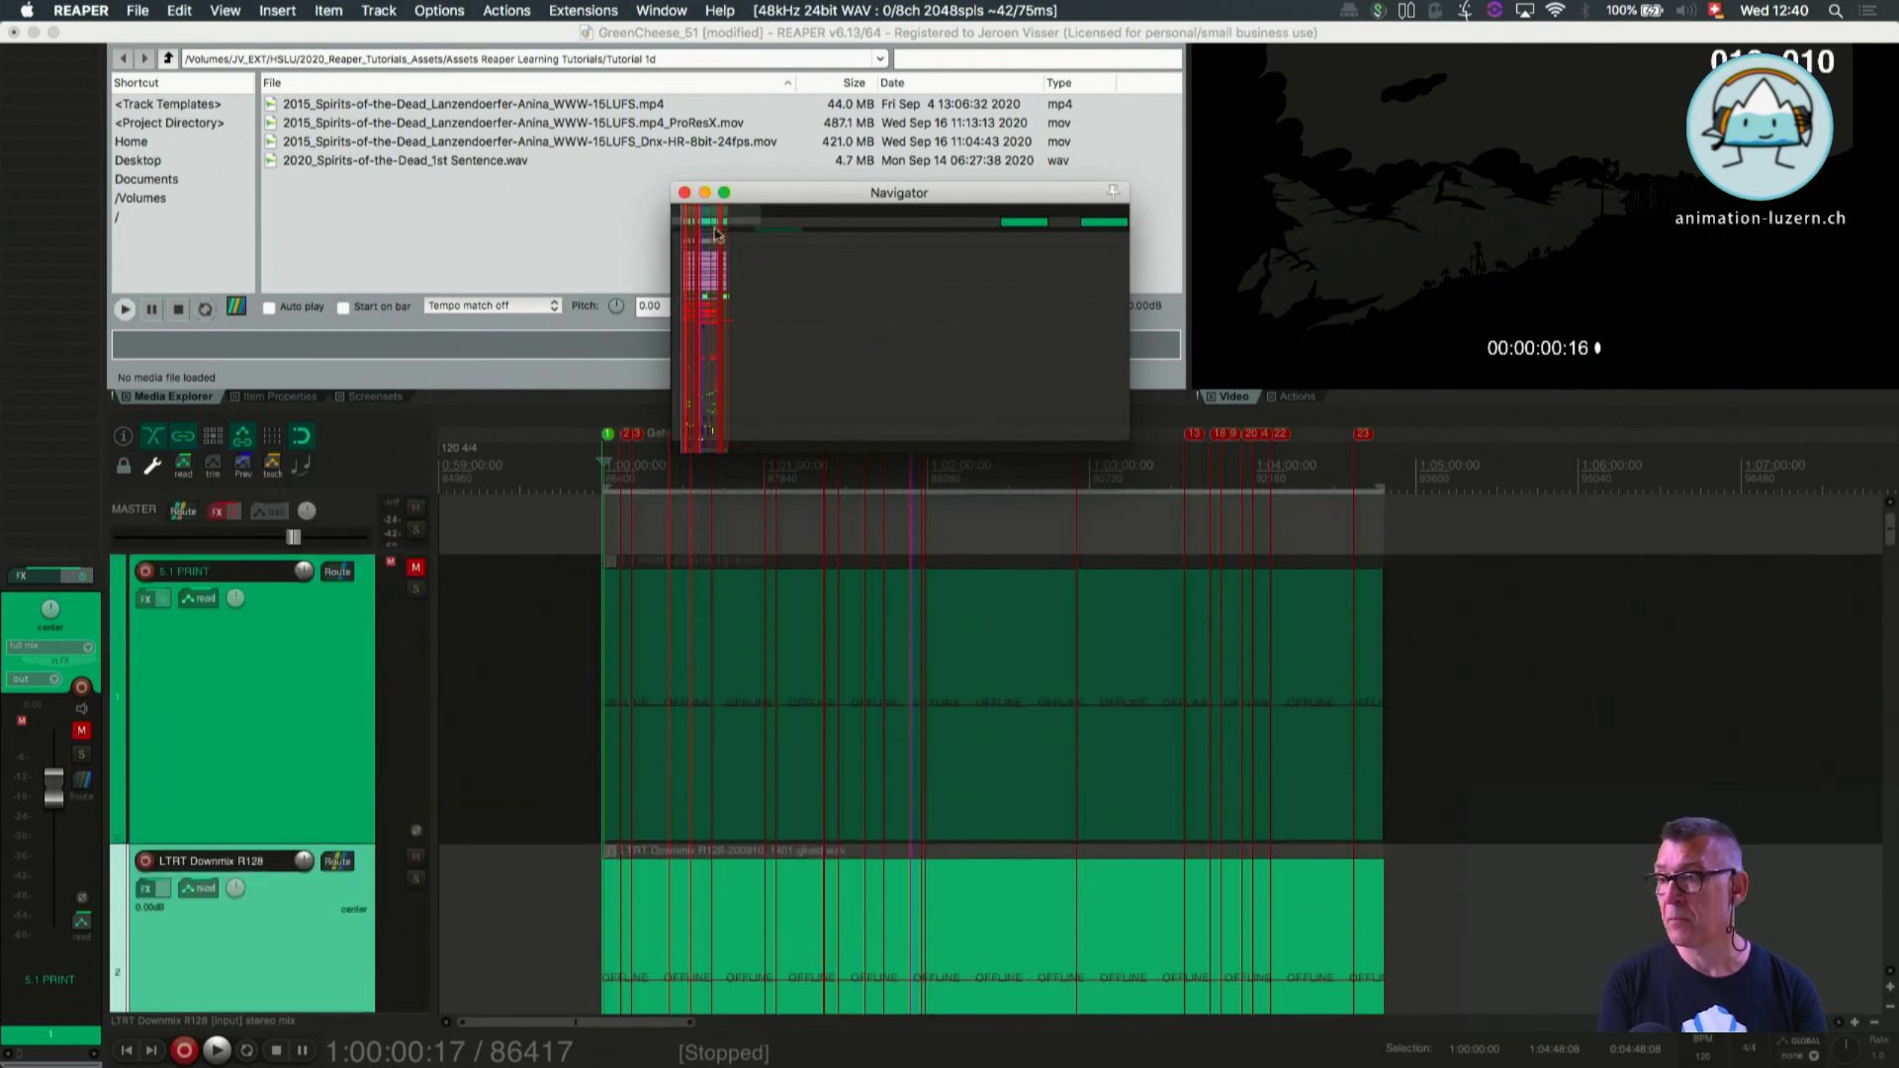
Move the Navigator view to the bottom tracks and select the GreenCheese final mix track.
drag(719, 230, 711, 302)
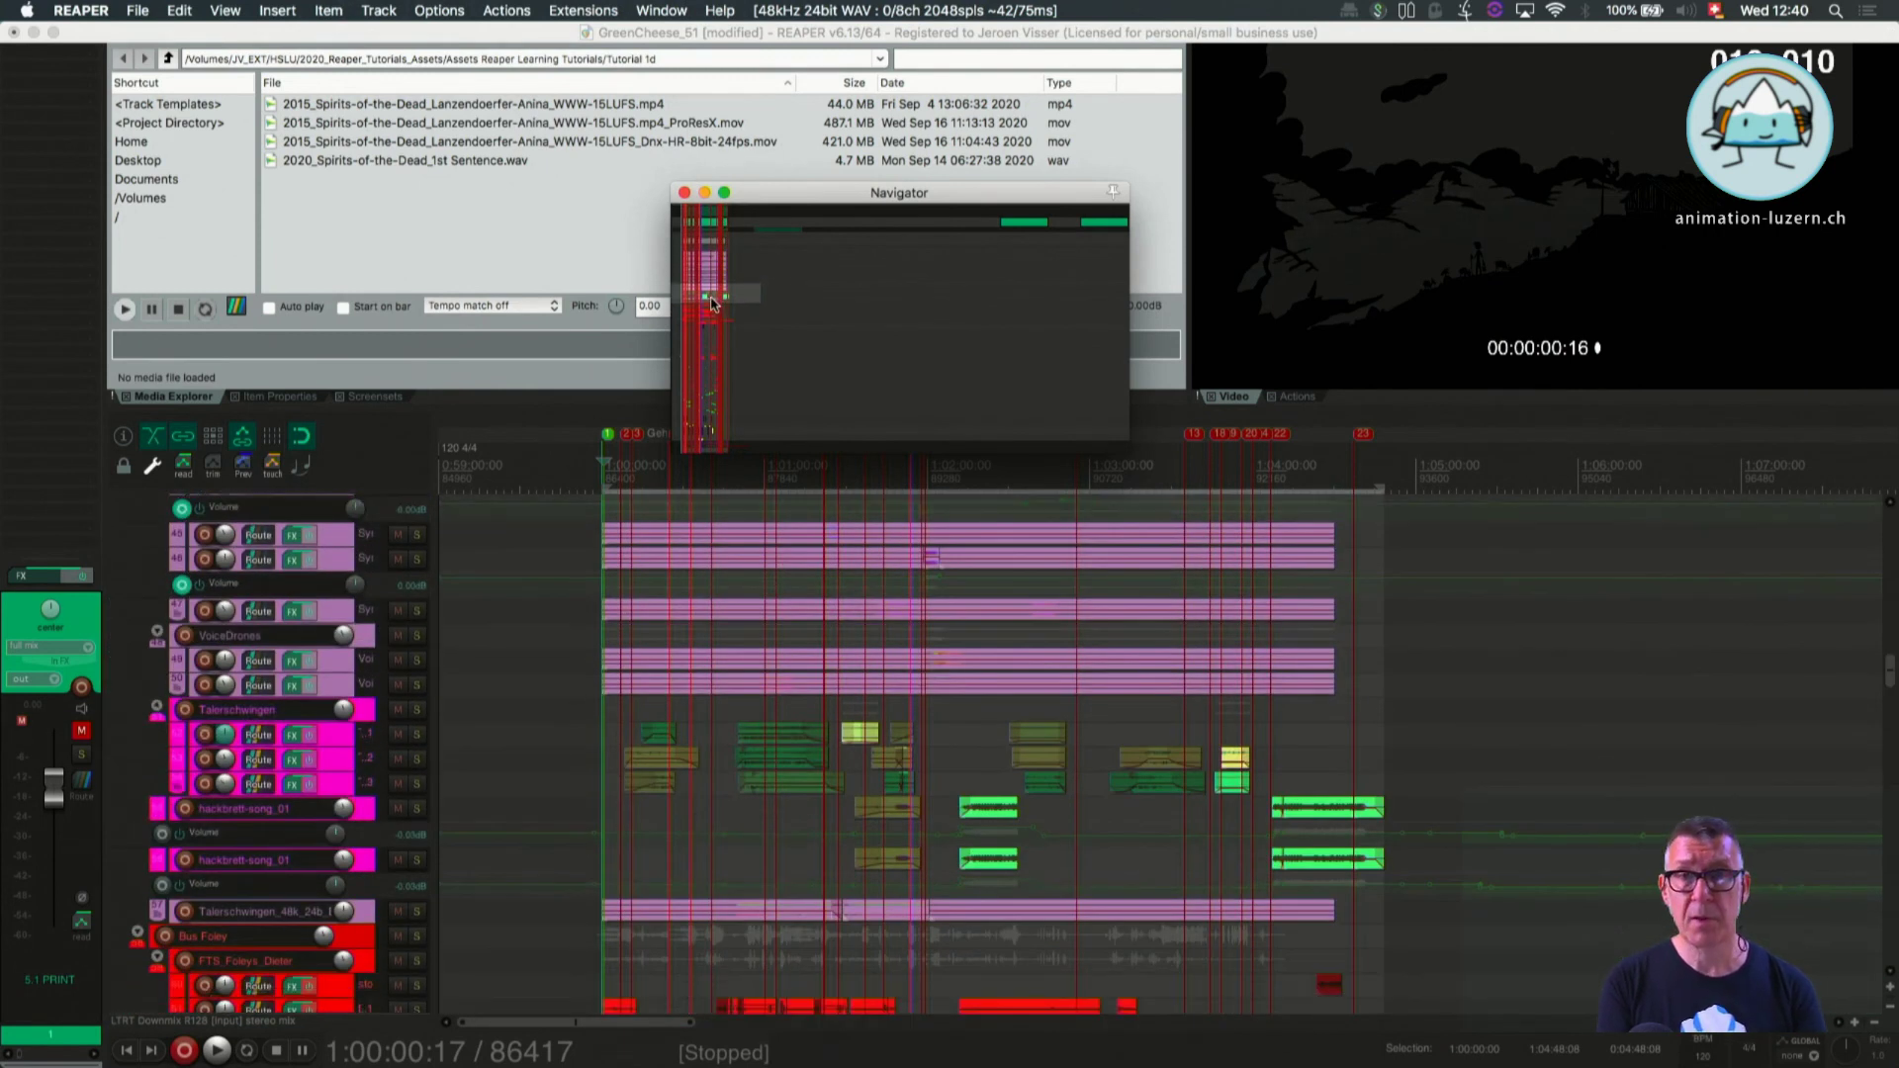
scroll(712, 302, up, 4)
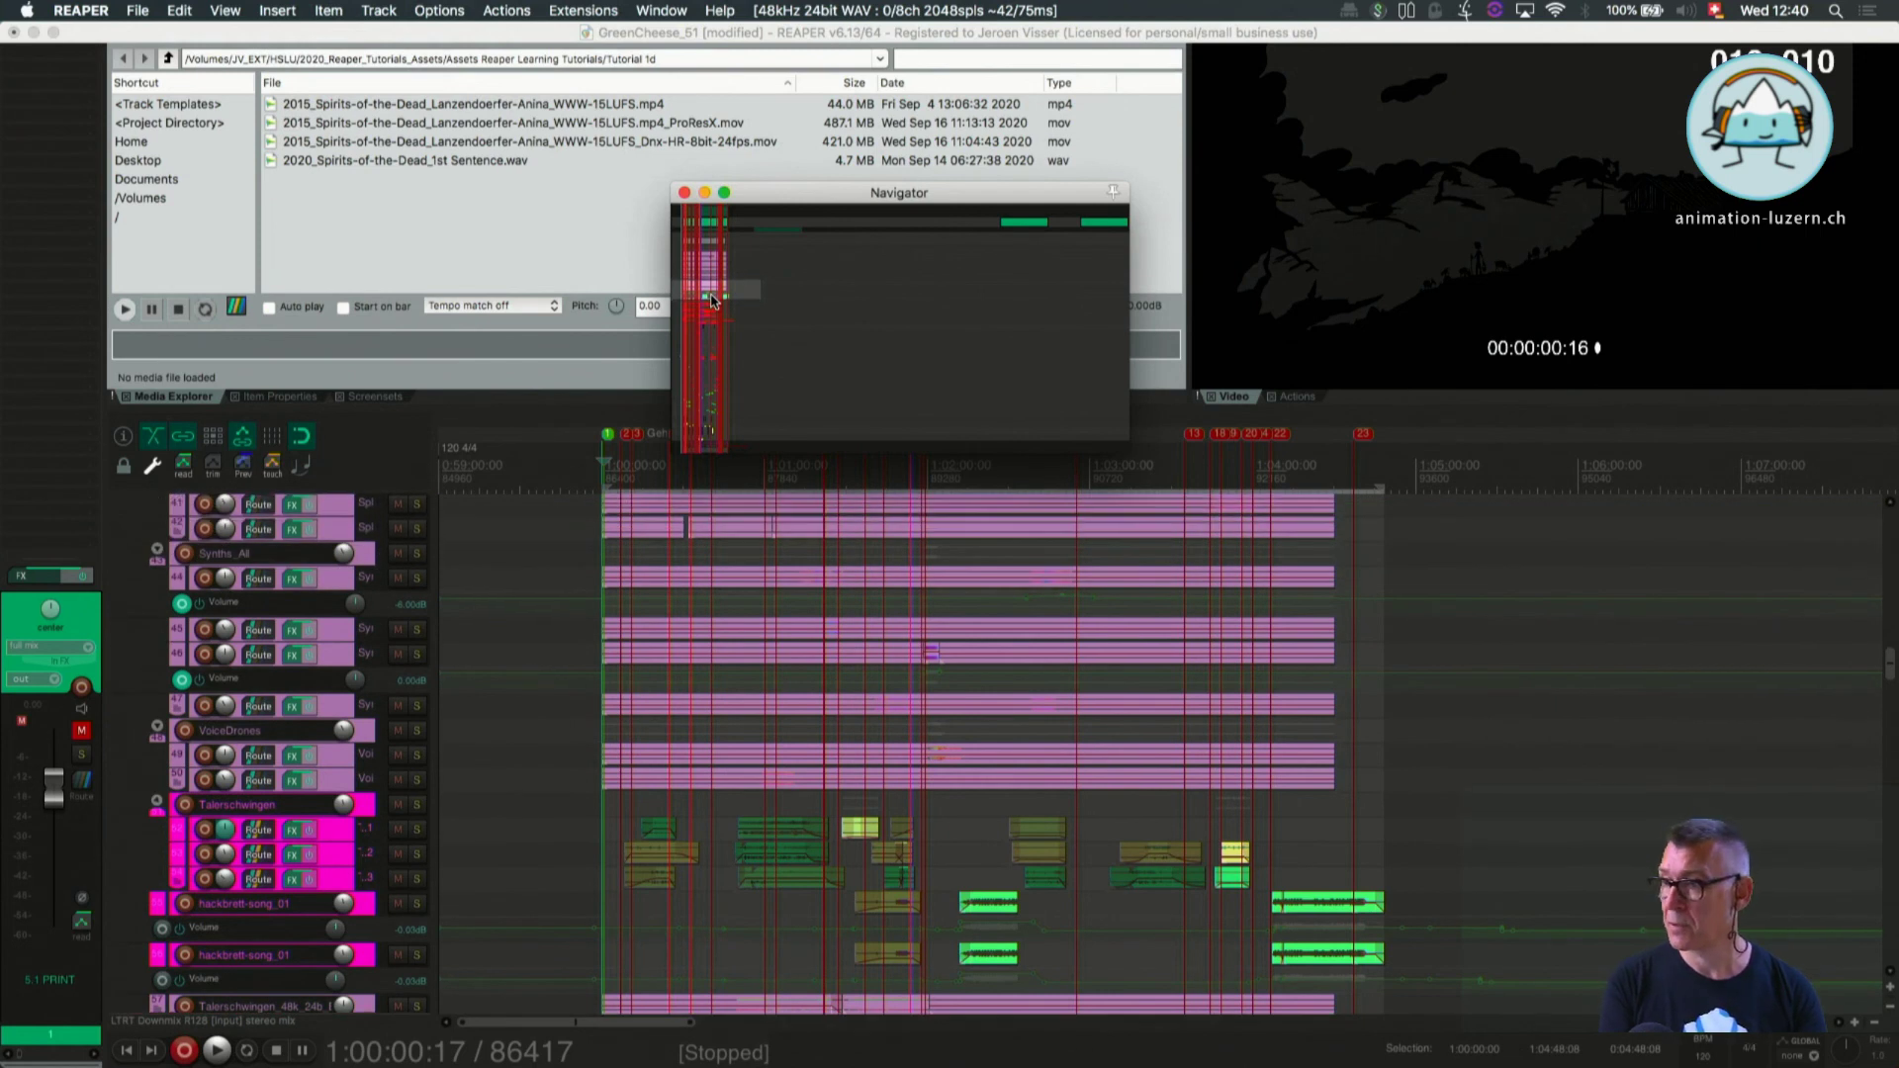
drag(712, 301, 696, 460)
click(273, 883)
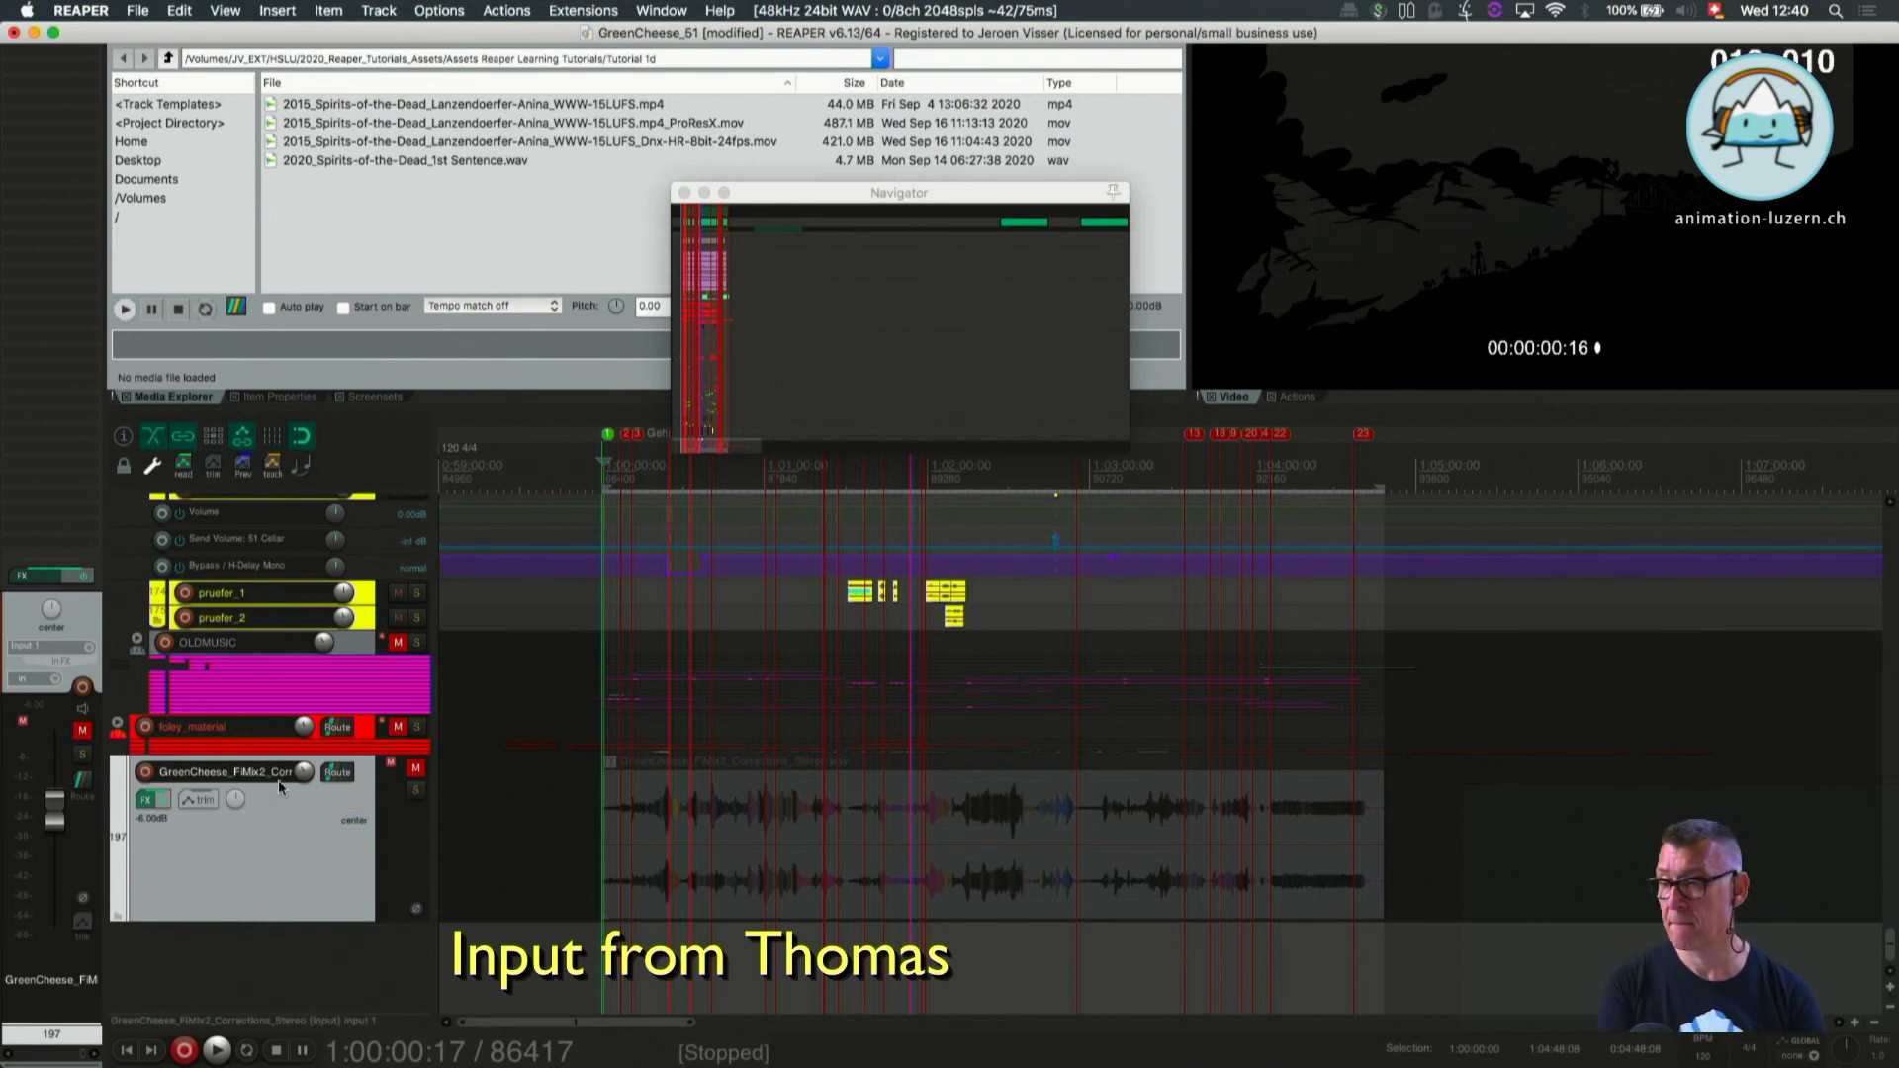
Scroll the track list upward until the red foleys_archiv folder and its foley tracks appear.
scroll(278, 811, up, 5)
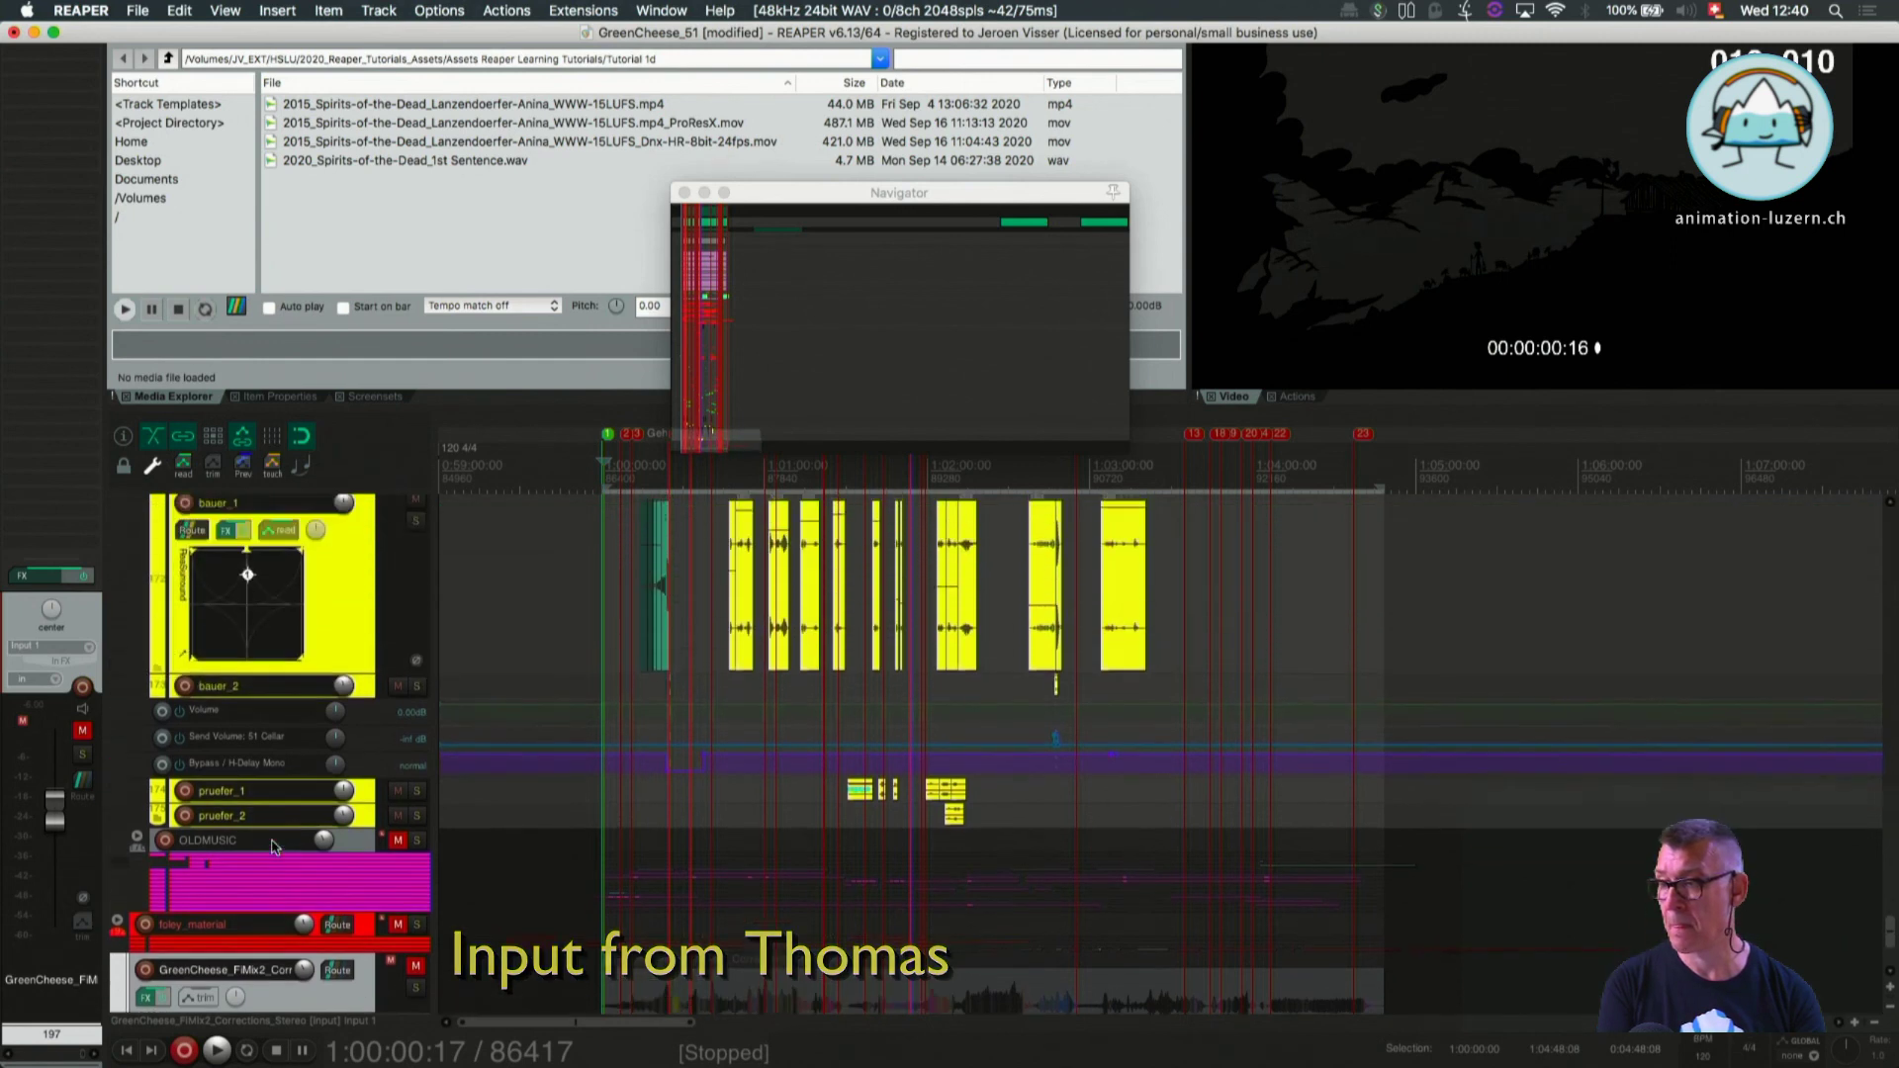
scroll(274, 846, up, 10)
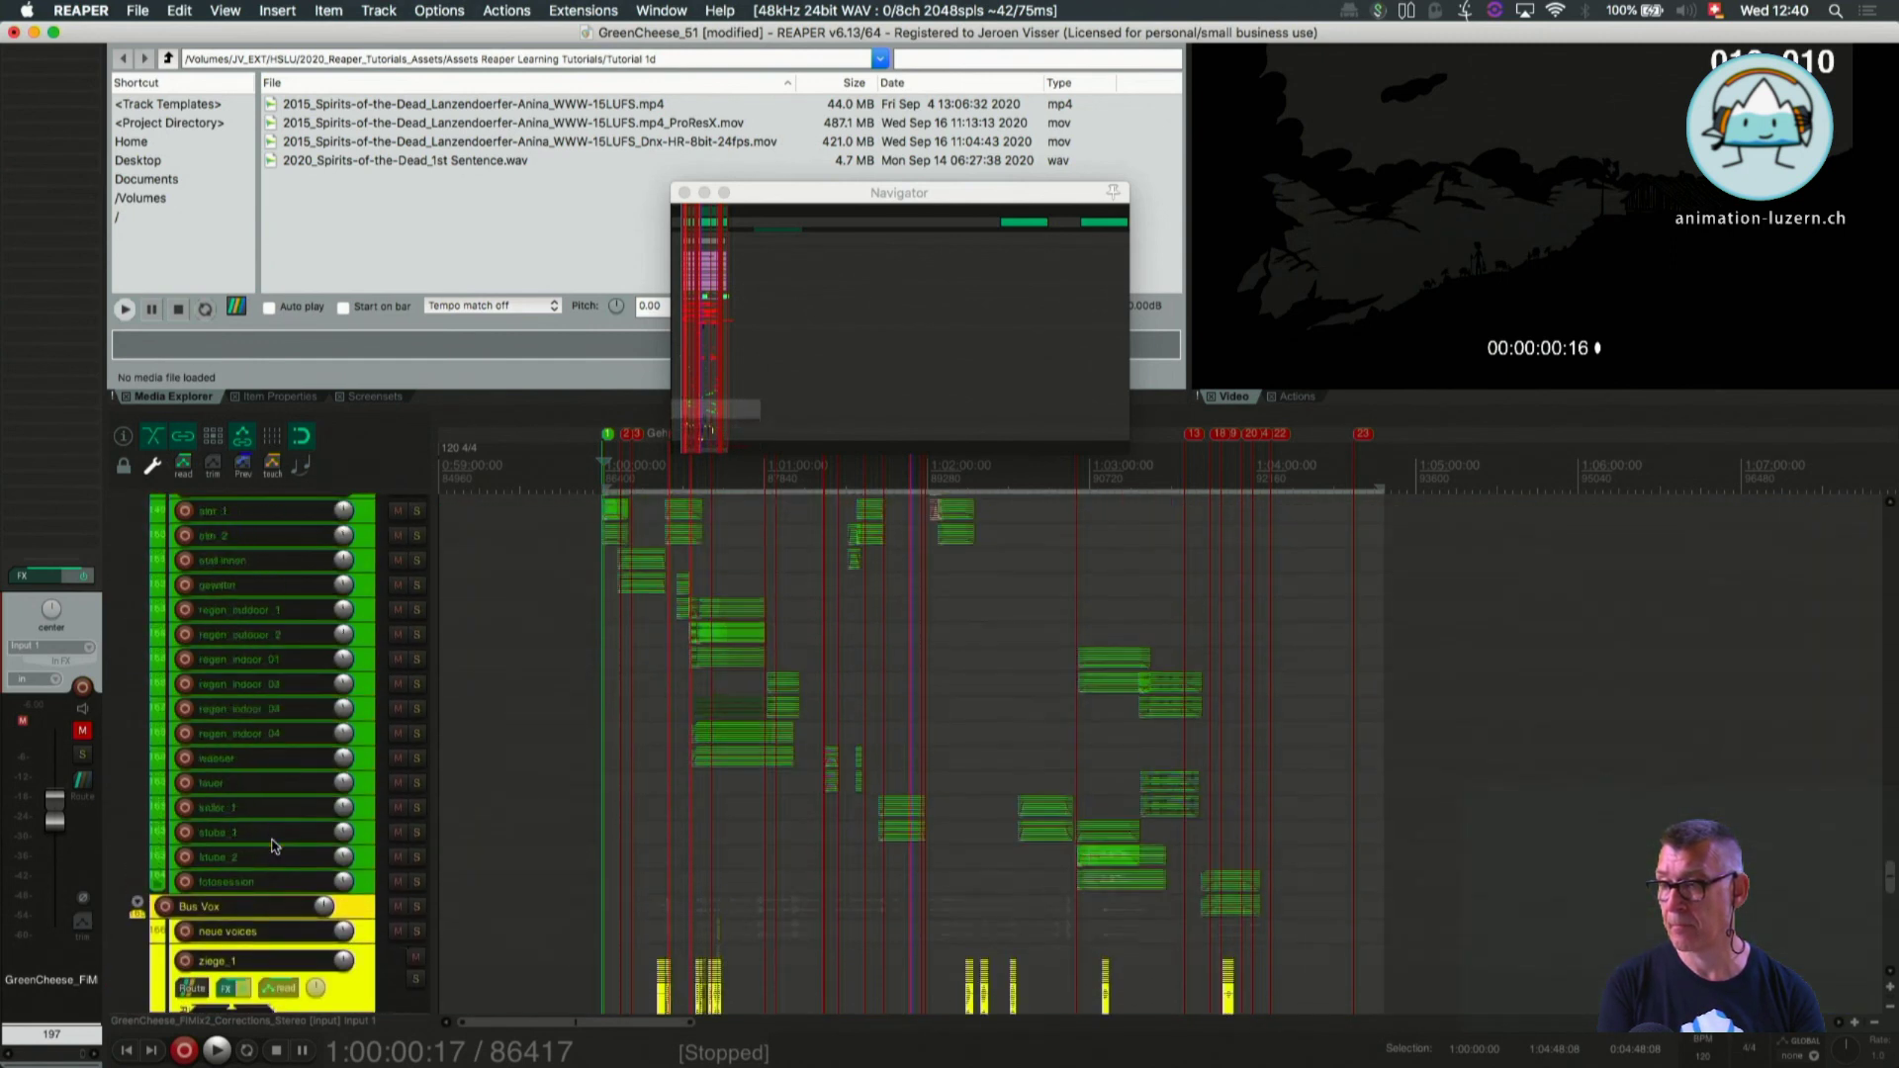
scroll(274, 846, up, 10)
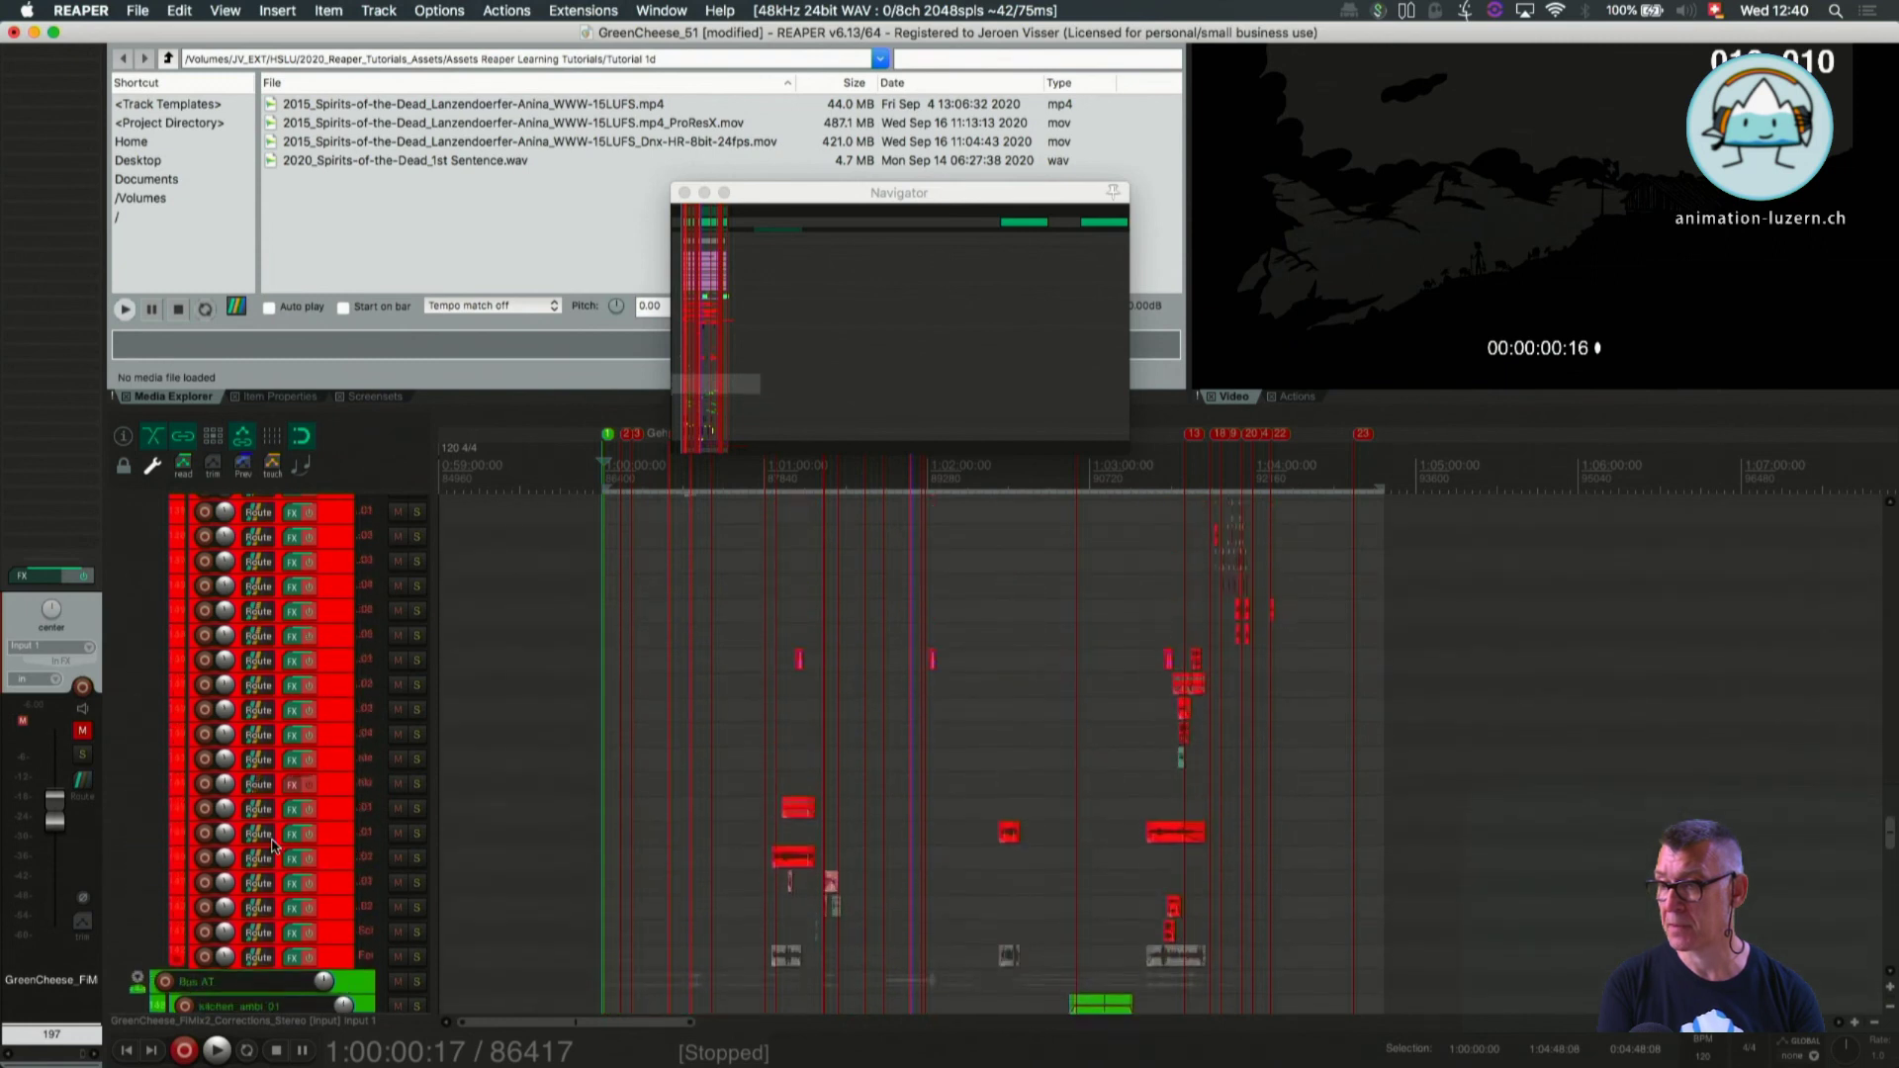
scroll(274, 846, up, 10)
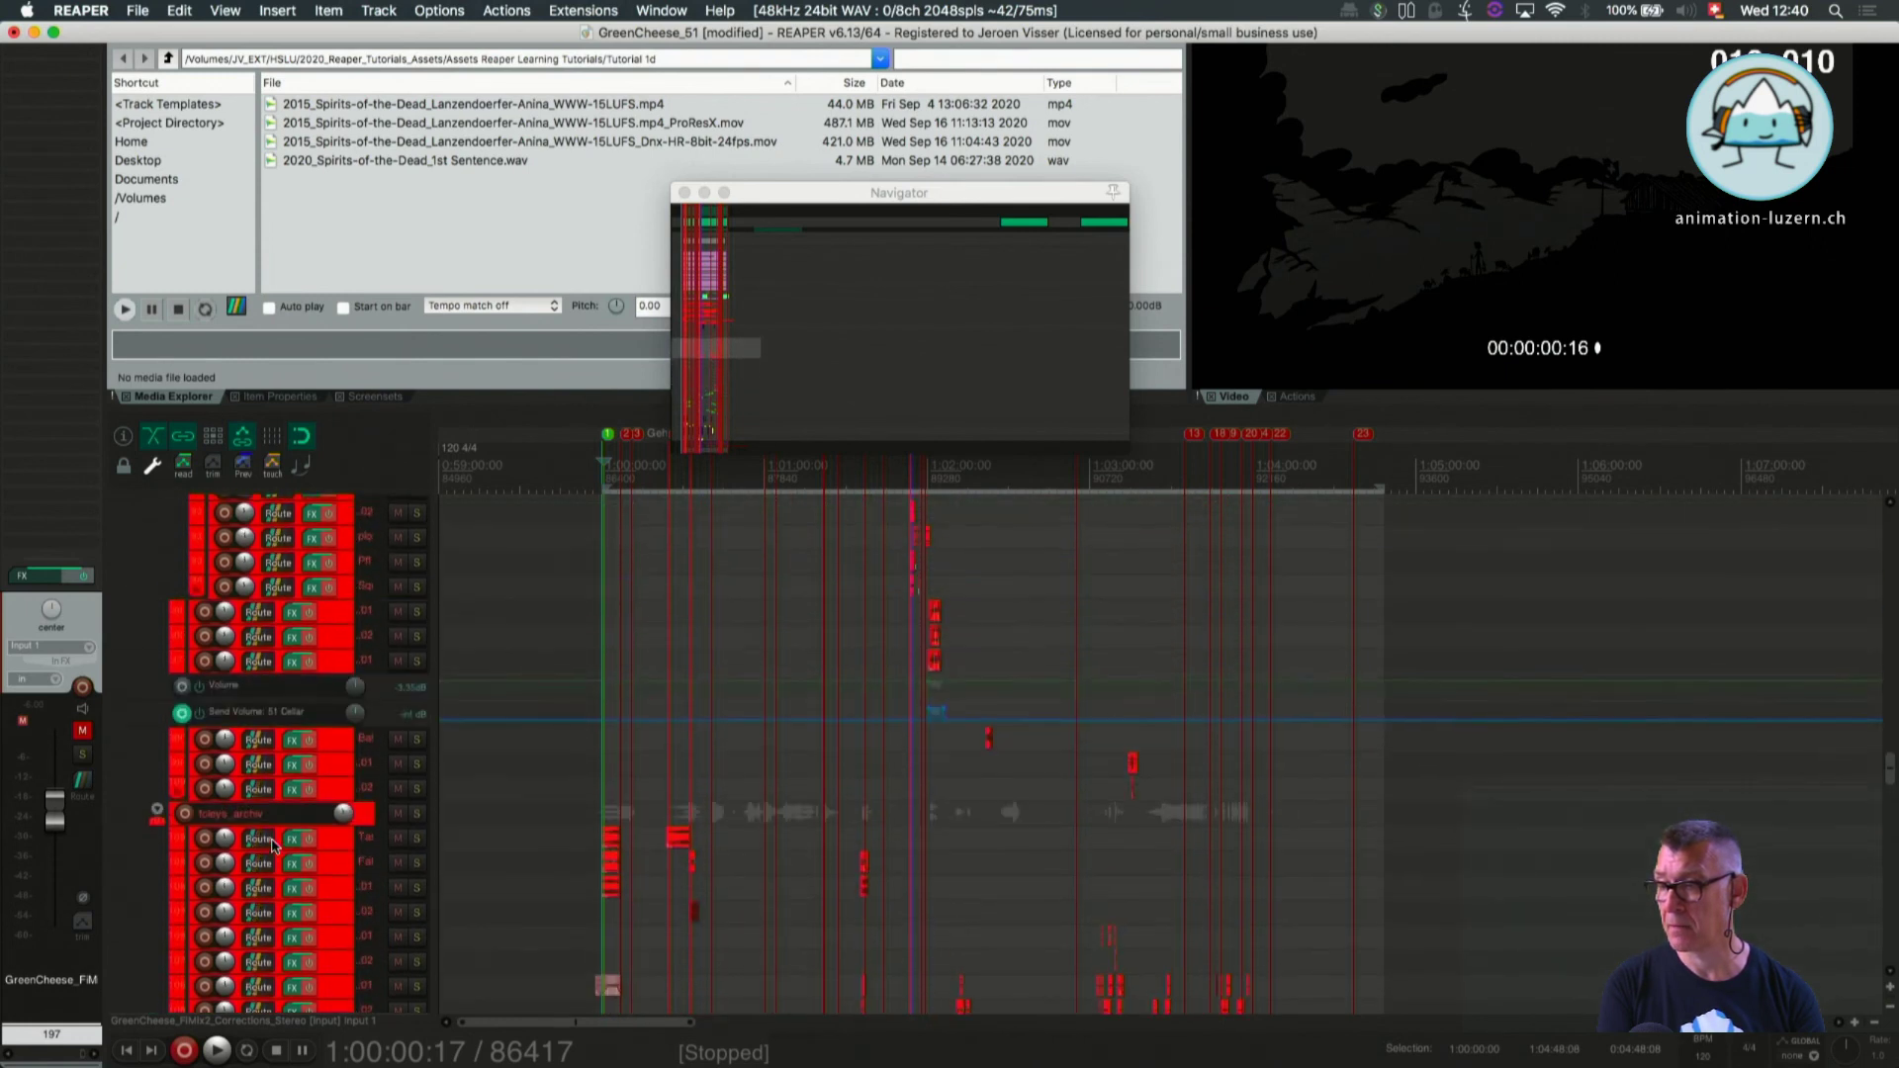
scroll(274, 845, down, 5)
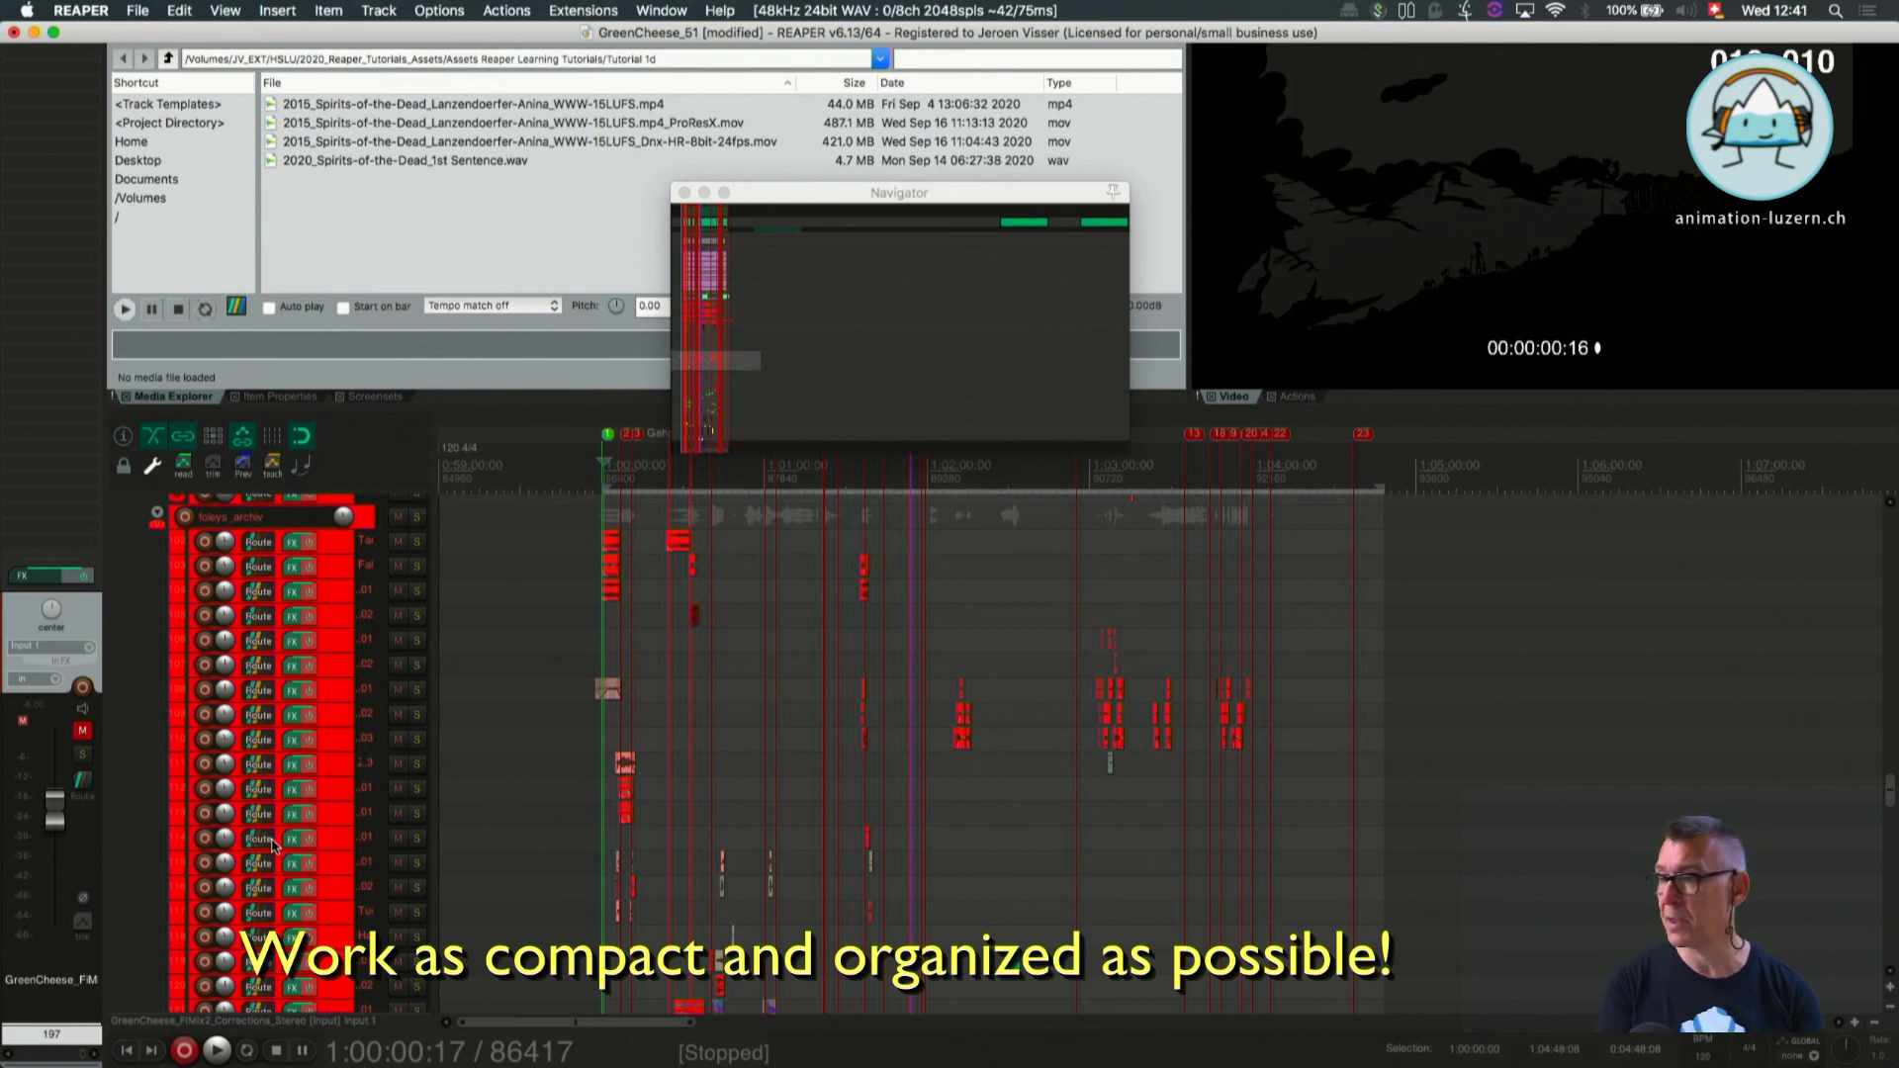
Browse the Navigator through the coloured tracks and set the play position to about 1:01:47.
click(727, 381)
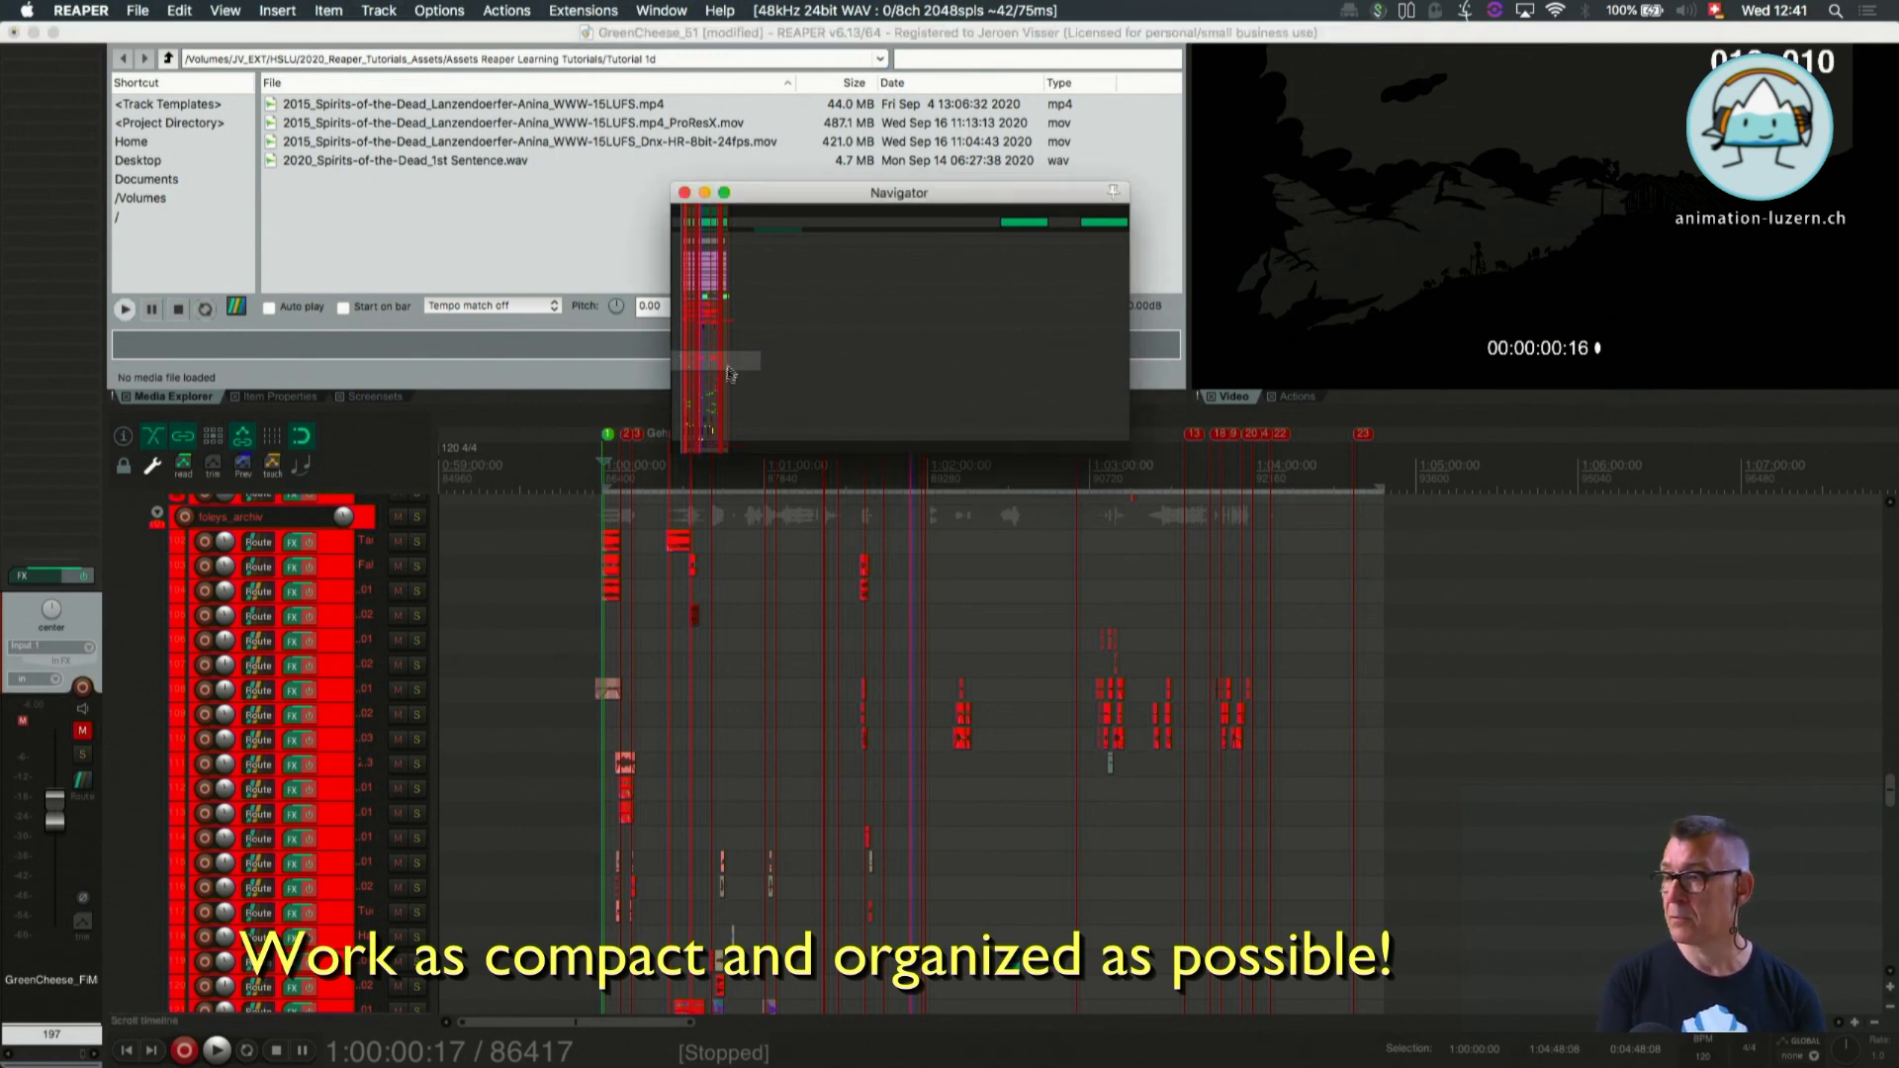
drag(727, 381, 618, 338)
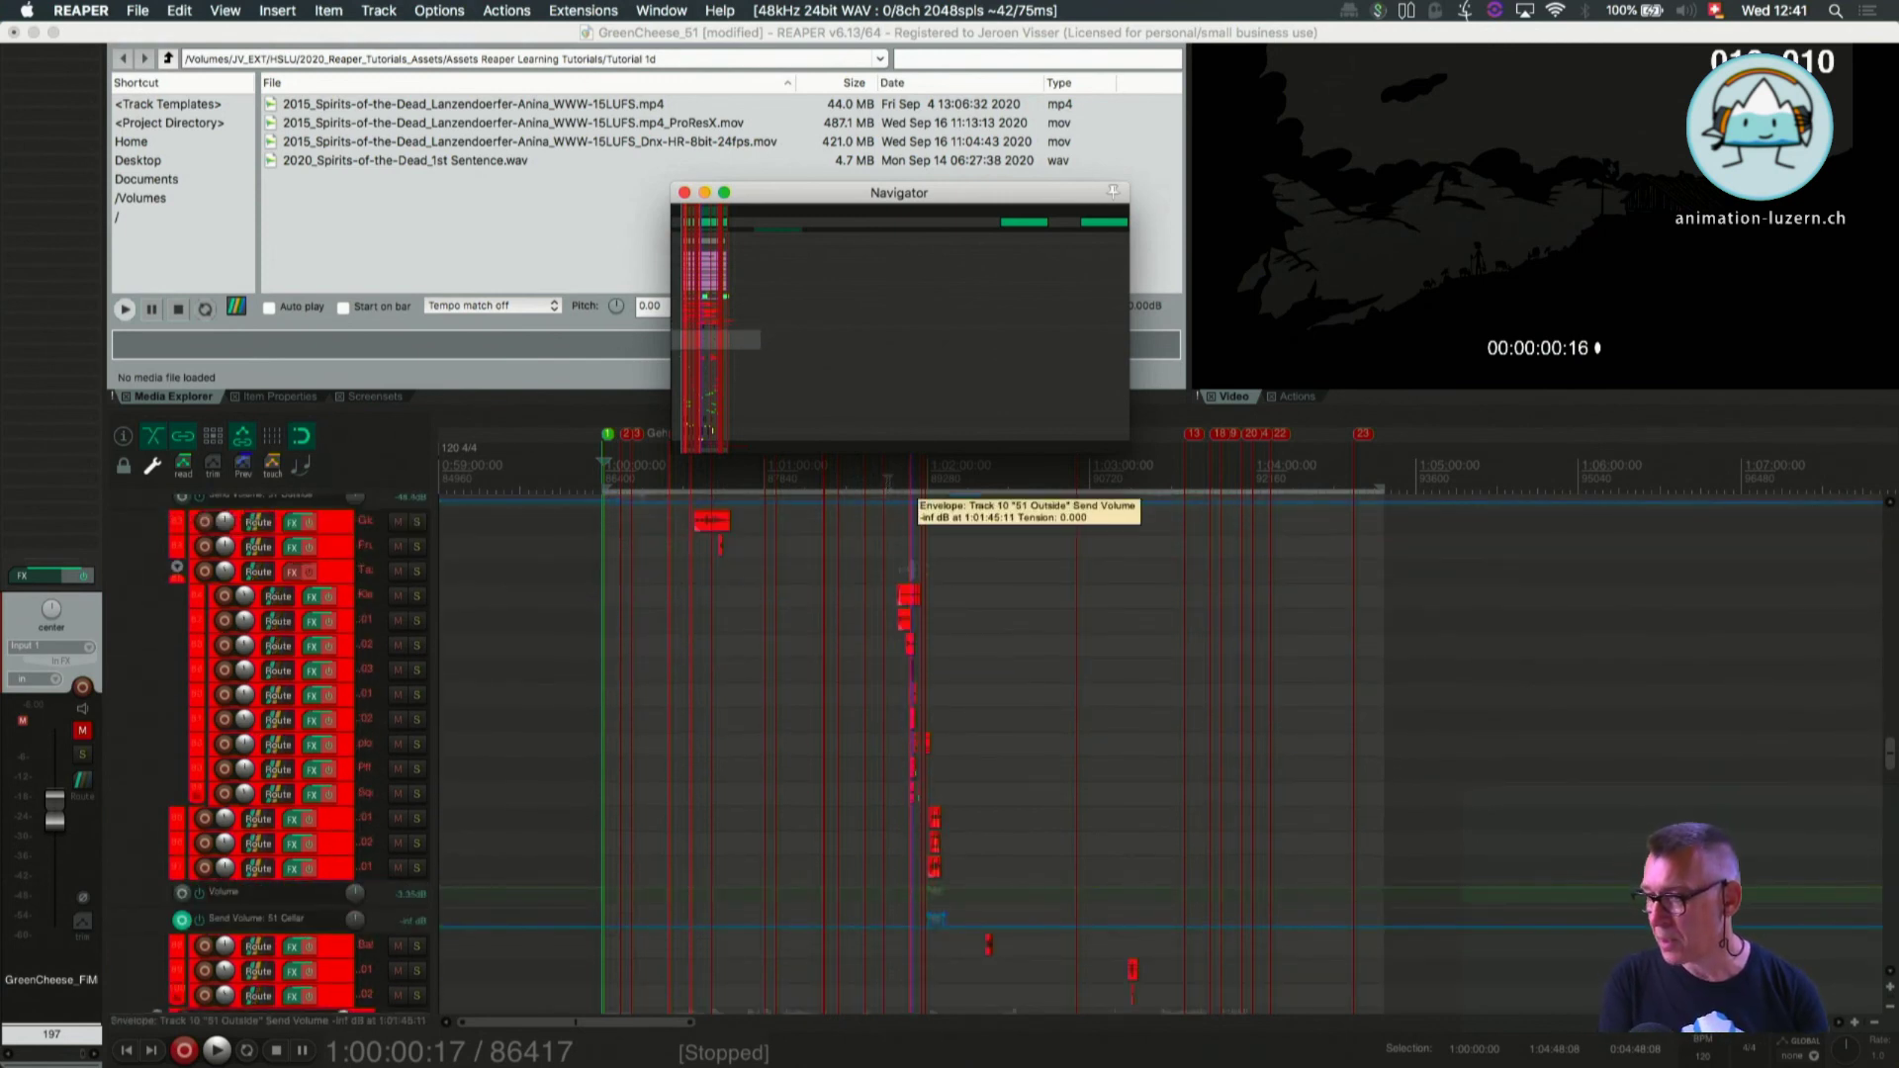
click(892, 478)
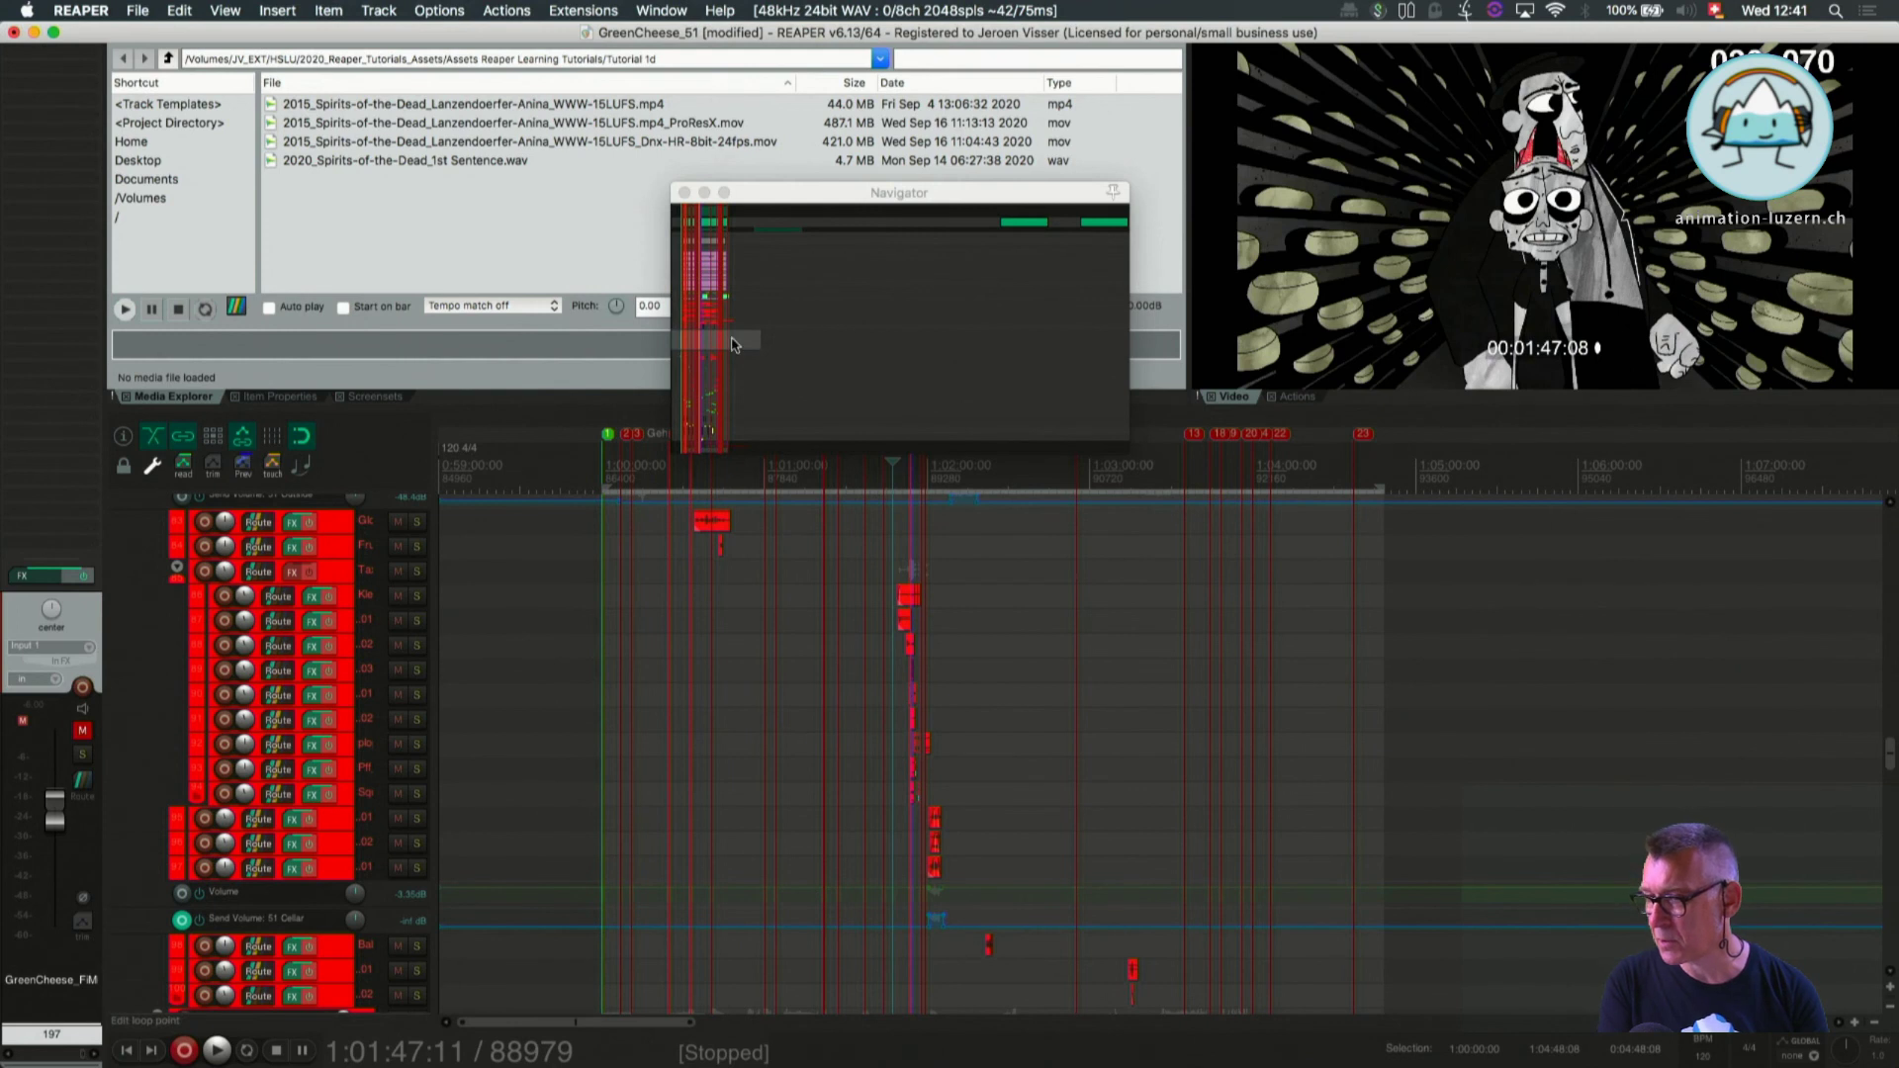
drag(736, 346, 680, 319)
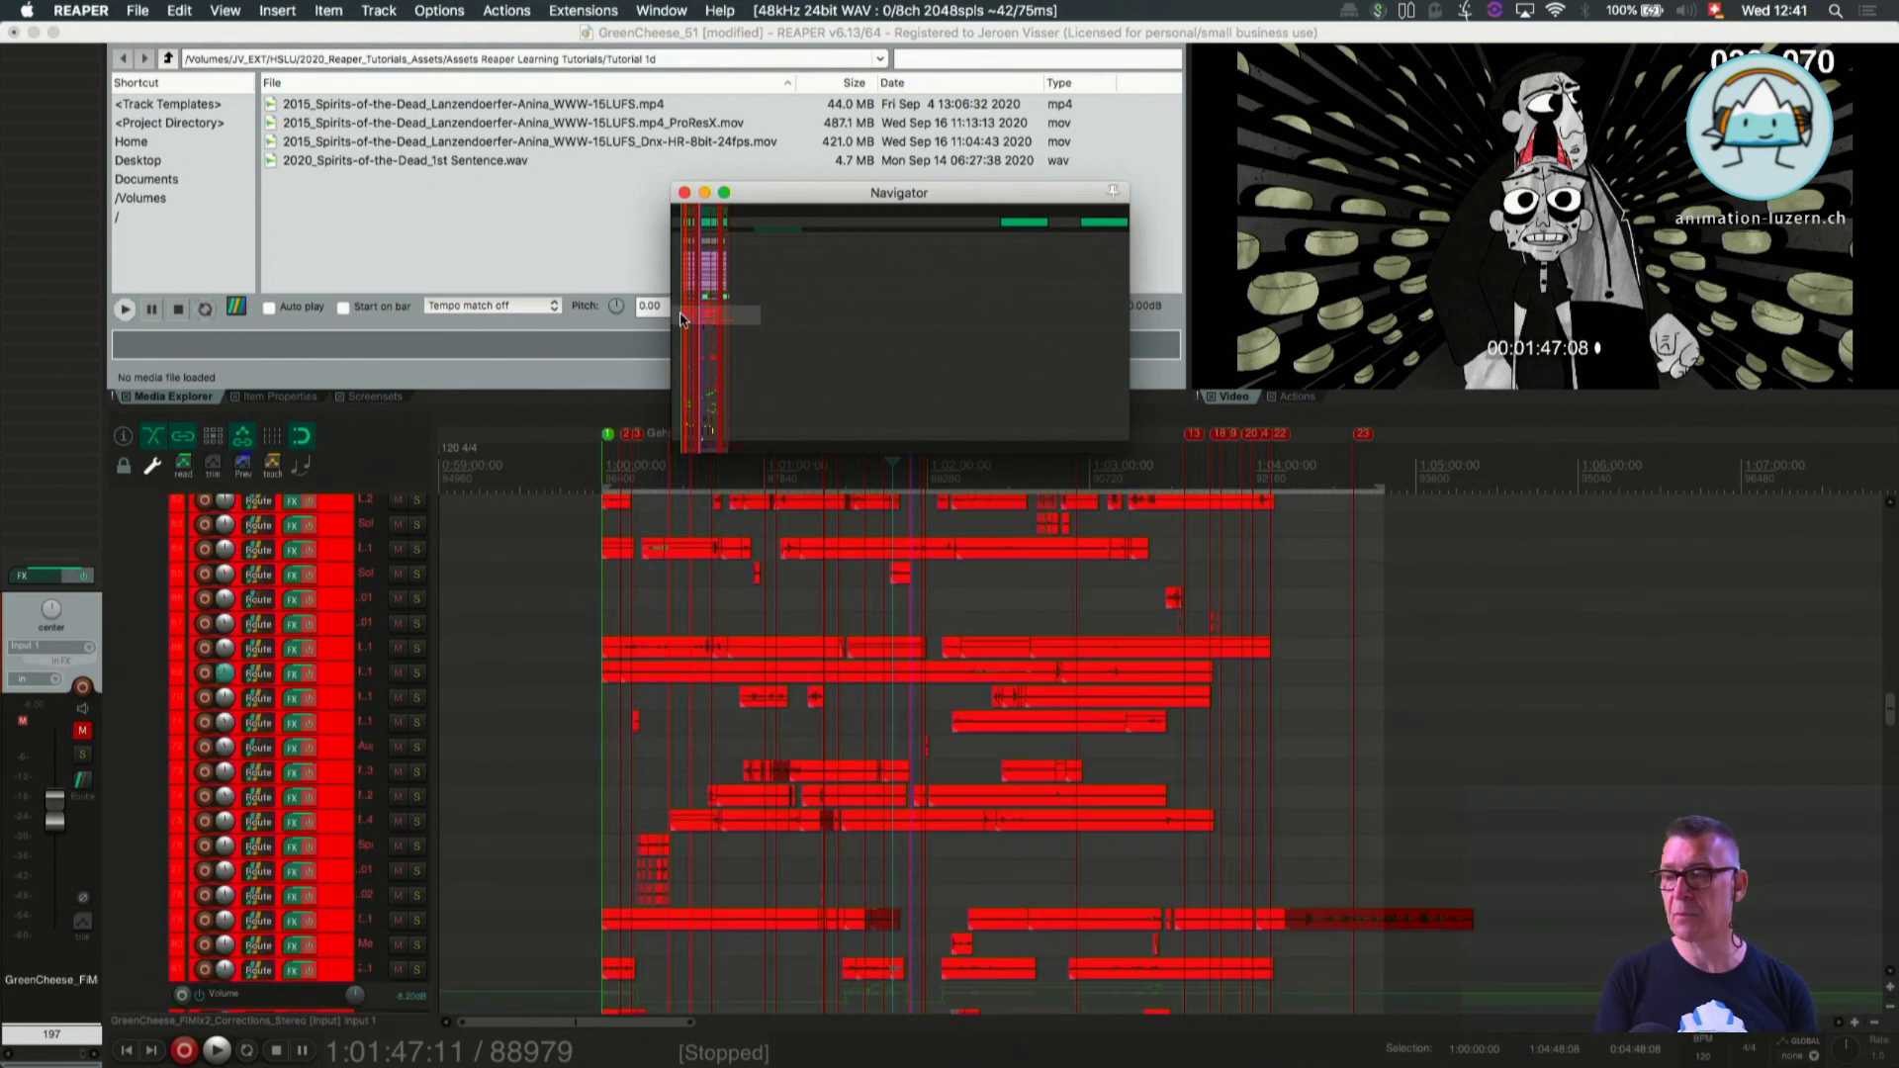